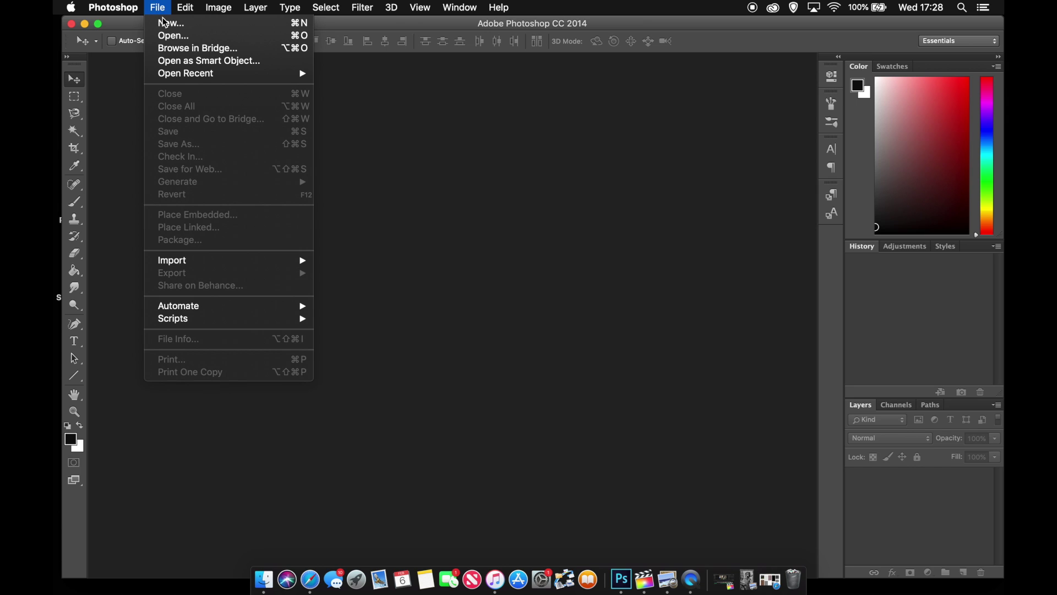
Create a new U.S. Paper Letter document, 8.5 by 11 inches at 300 pixels/inch, in RGB Color with a white background
click(165, 24)
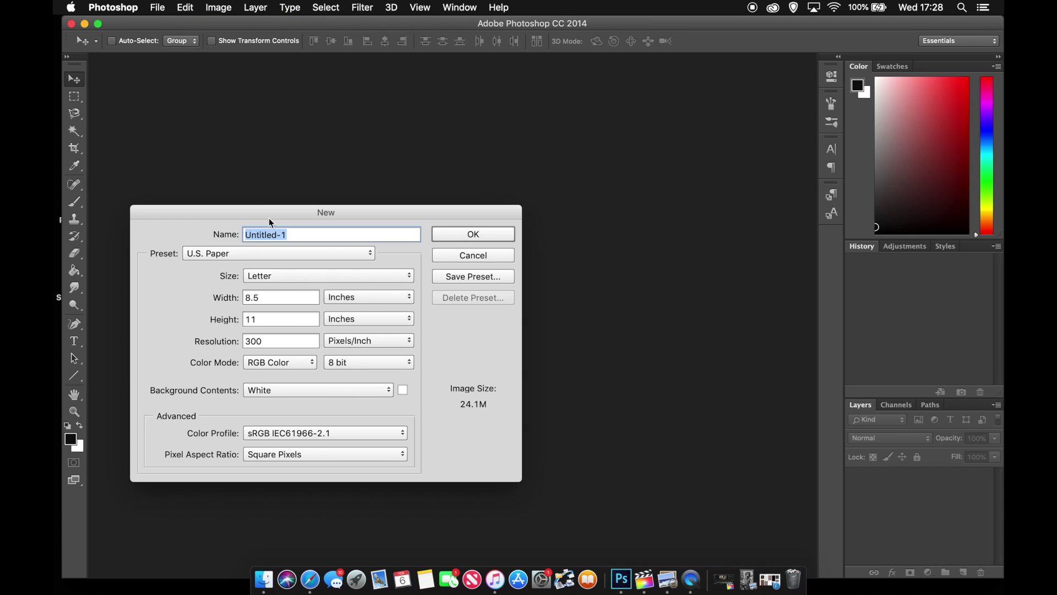
drag(331, 216, 486, 152)
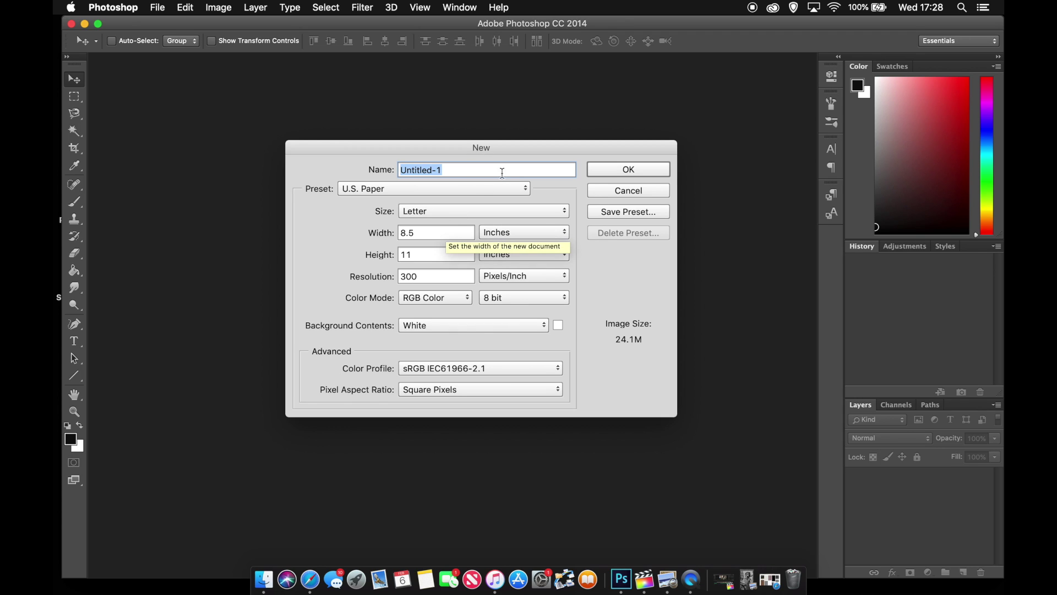
click(519, 190)
click(503, 189)
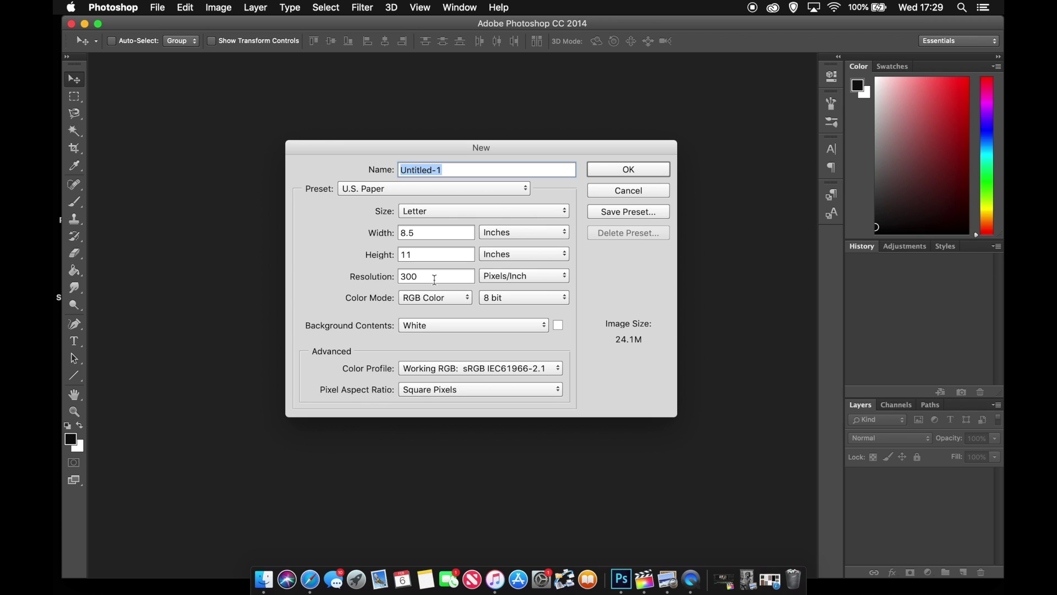
click(629, 169)
key(super+0)
scroll(465, 237, down, 3)
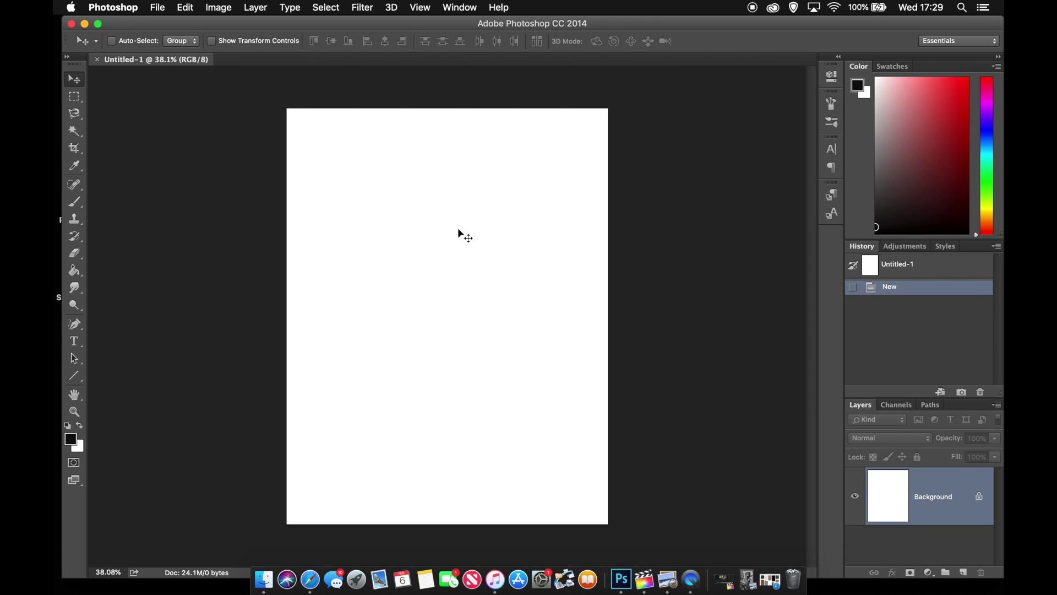
scroll(458, 231, up, 1)
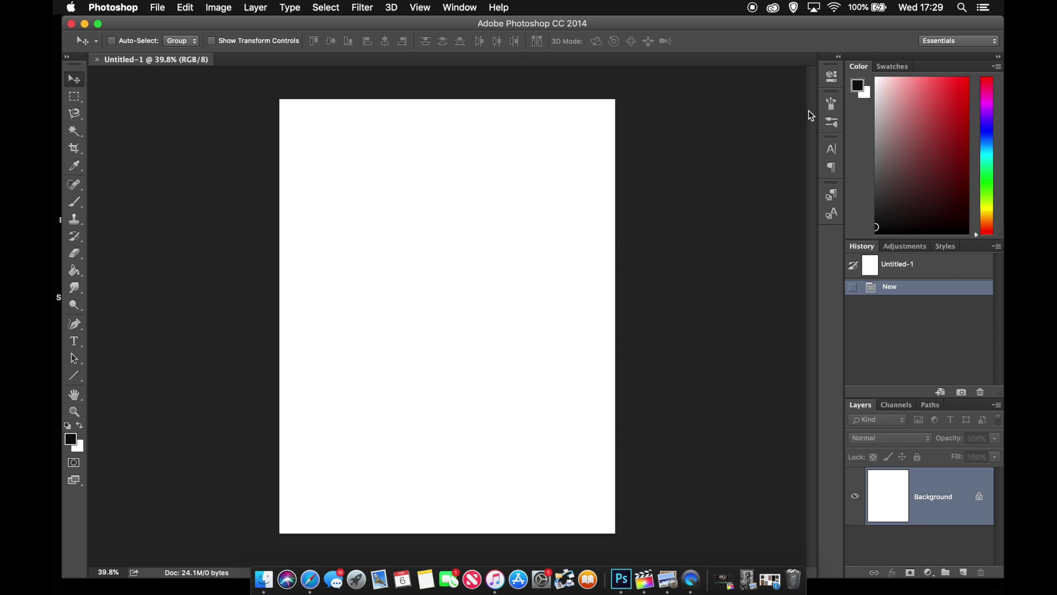
Look over the Brush and Character settings without changing them
click(831, 104)
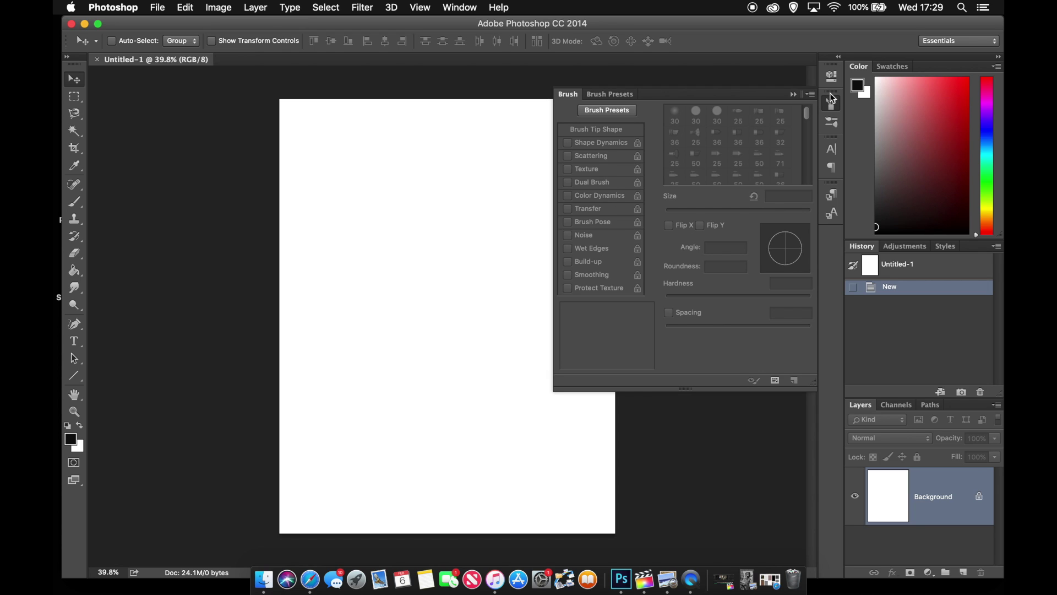
click(833, 150)
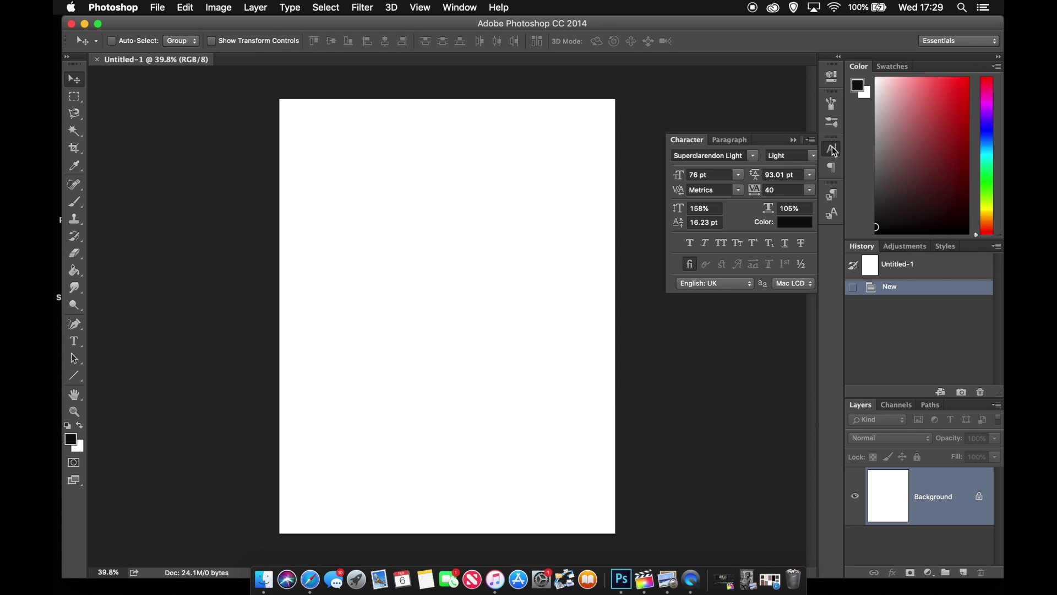
click(831, 104)
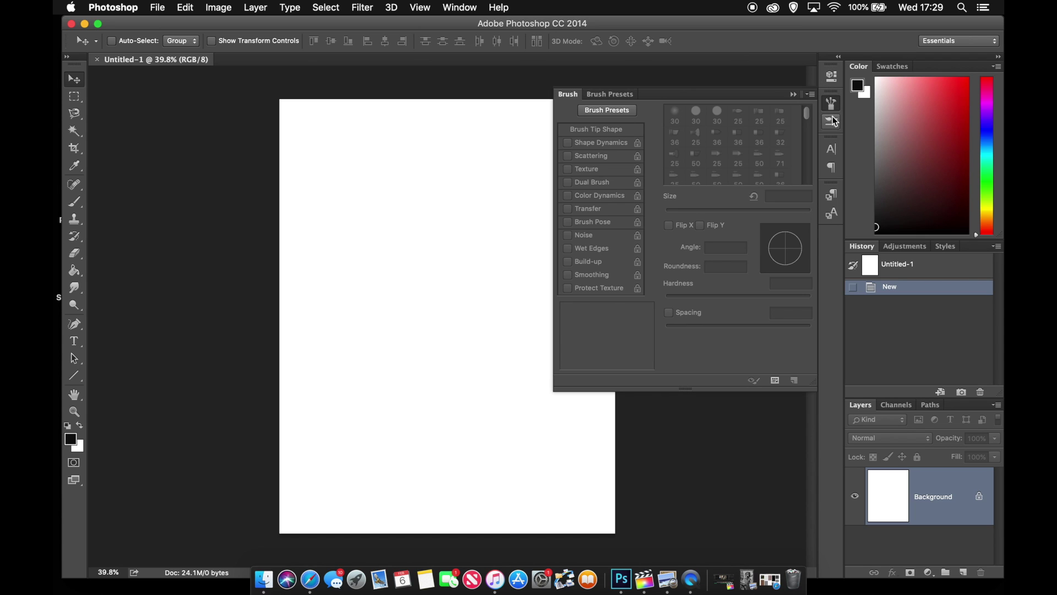
click(831, 150)
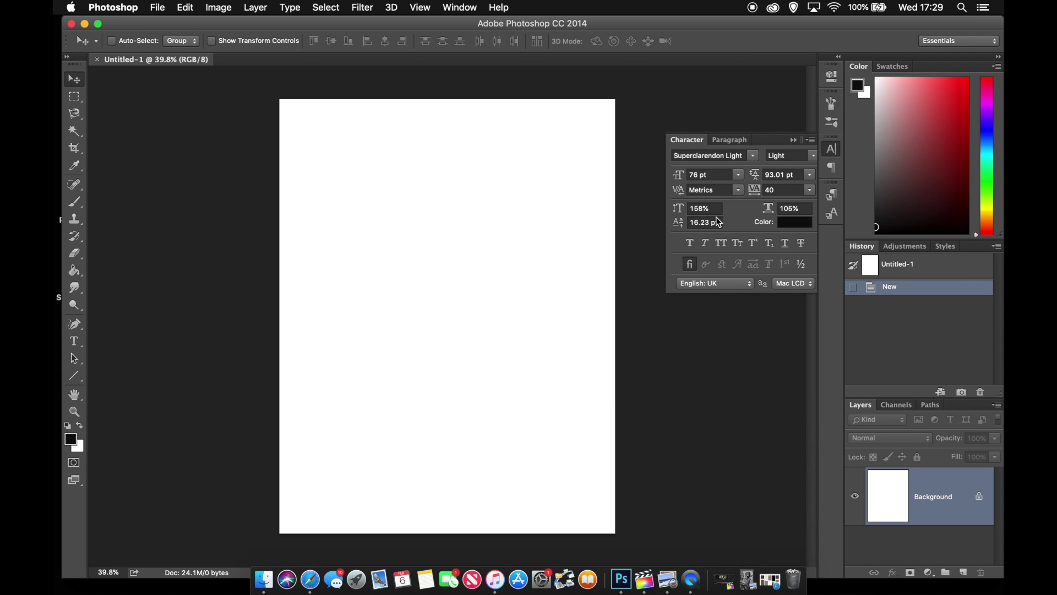
click(831, 104)
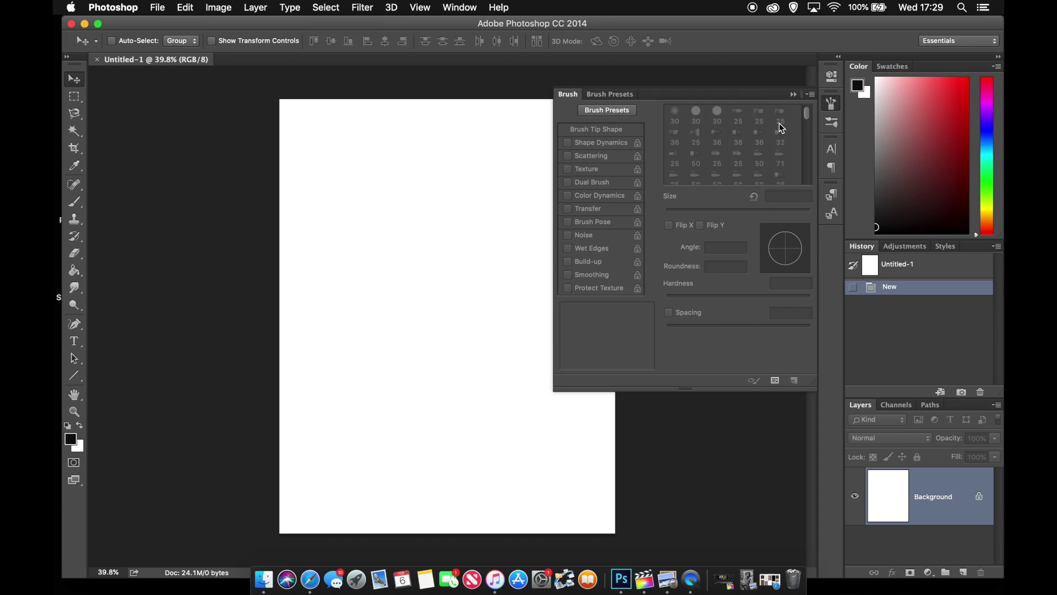
click(832, 109)
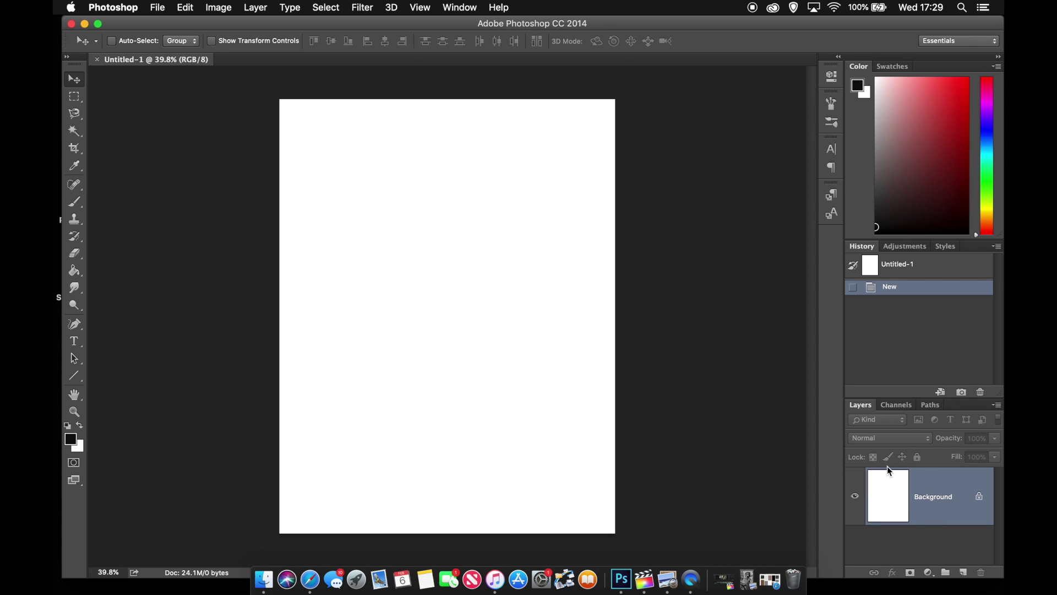
Move the Photoshop window aside to uncover the desktop and switch to Safari, placing its window higher on the screen
drag(713, 28, 710, 27)
drag(127, 28, 686, 282)
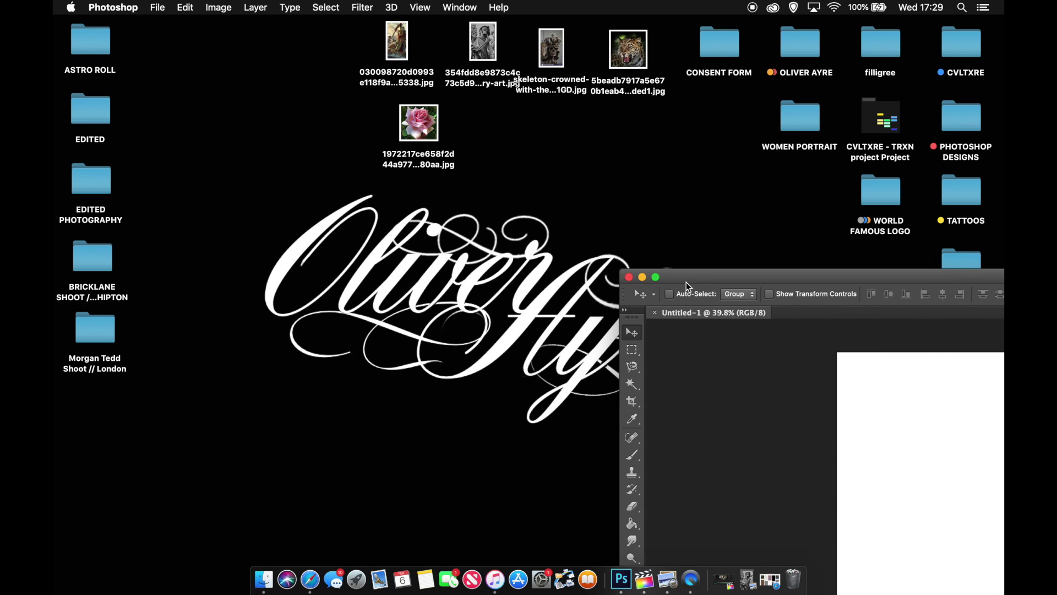
click(317, 582)
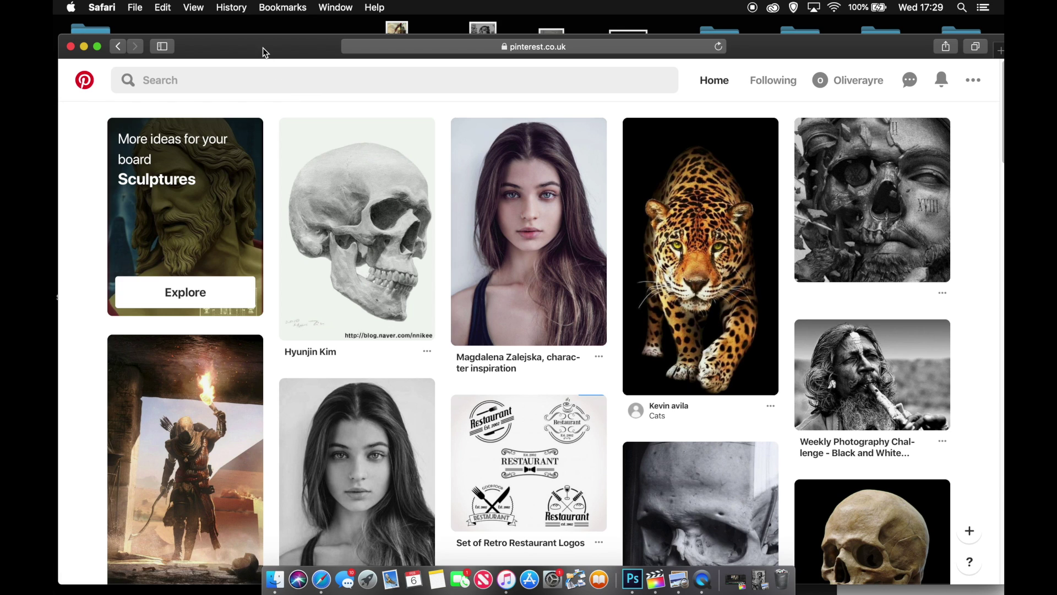
drag(265, 52, 265, 31)
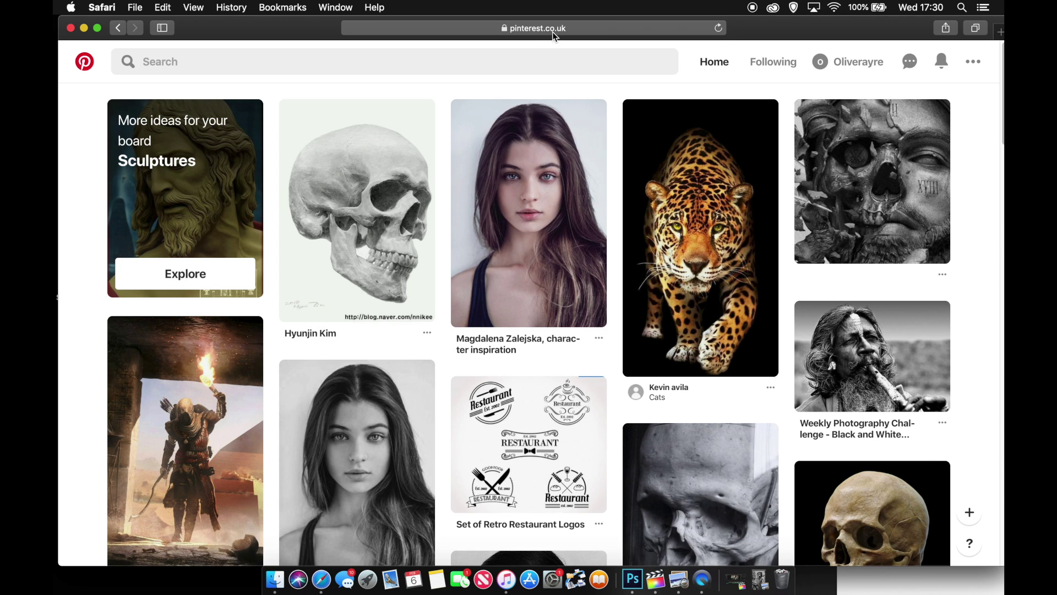
Go to google.com, search for pinterest and open the Pinterest website from the results
click(552, 31)
text(google.com)
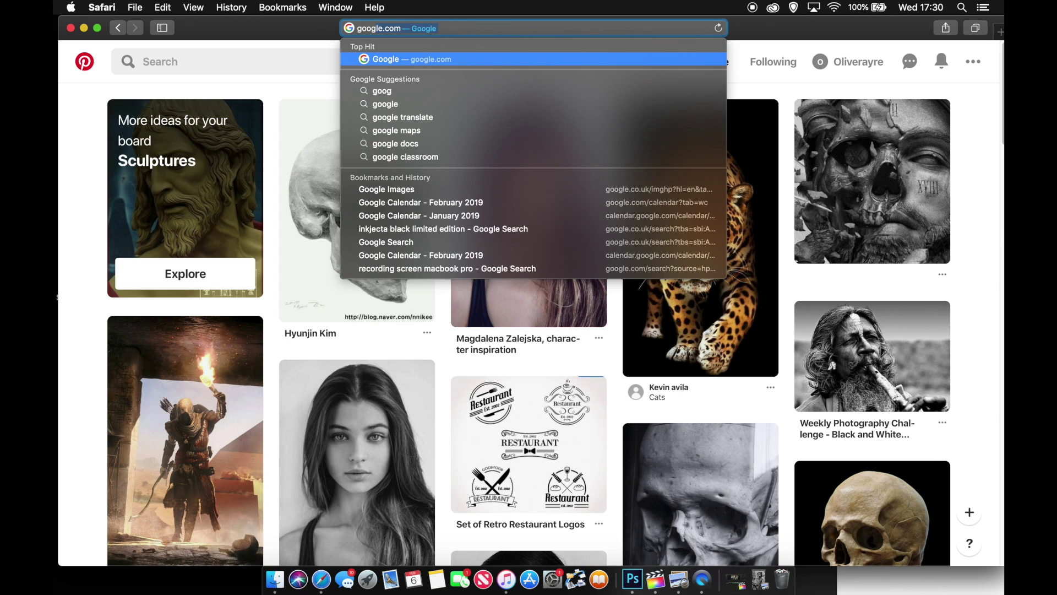
key(Return)
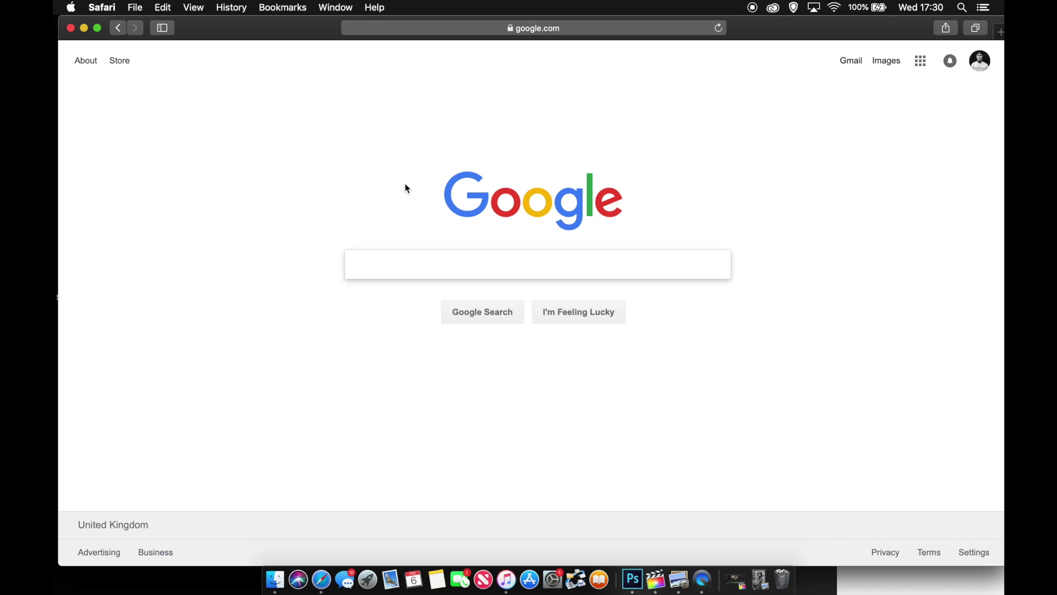
text(pint)
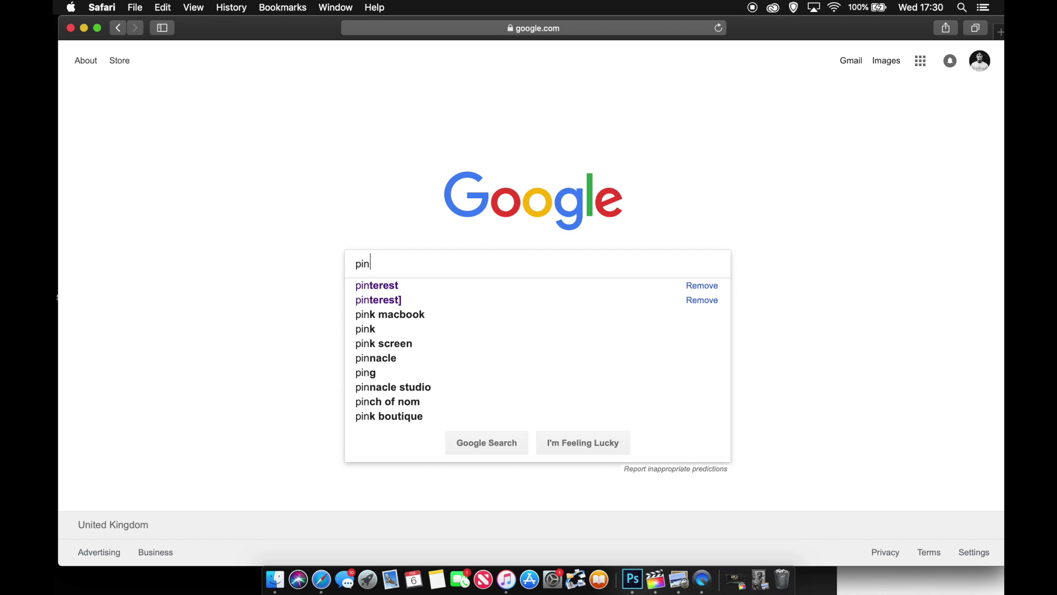
click(418, 297)
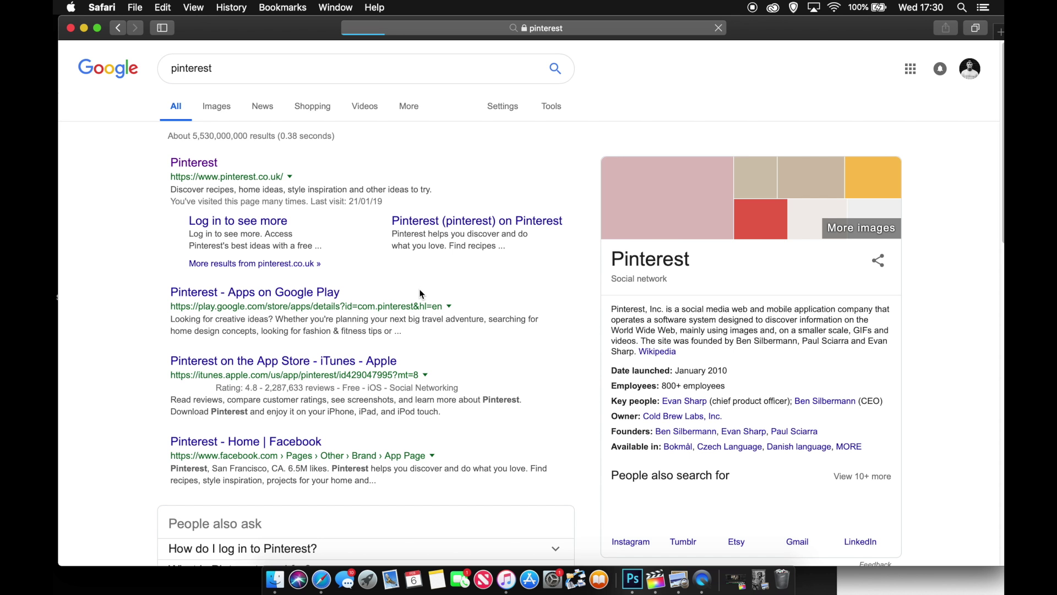
click(200, 164)
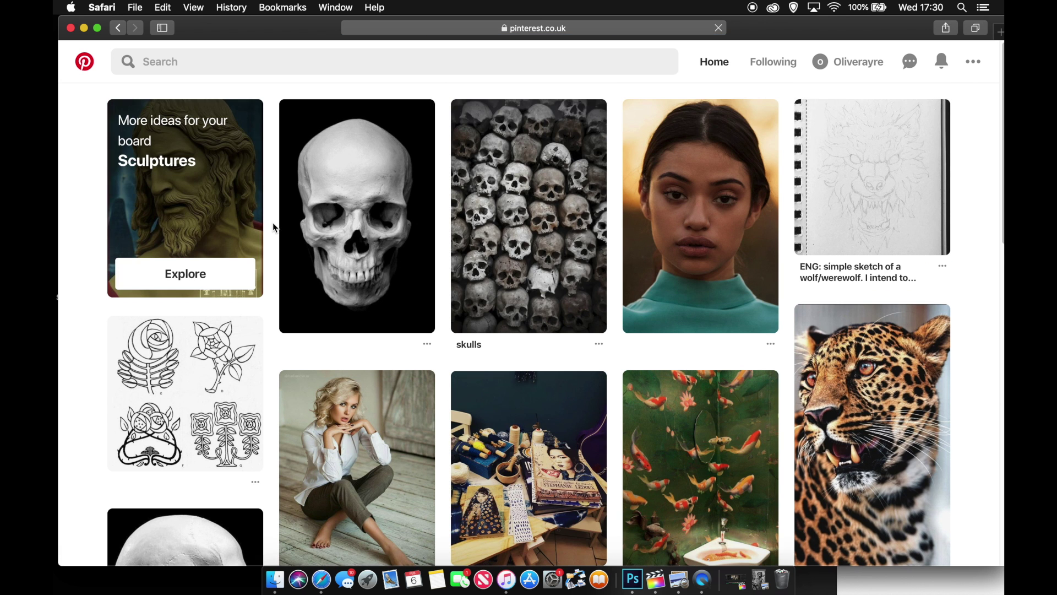
Browse the Pinterest home feed and save the stone face sculpture with the ornate headdress to the Sculptures board
scroll(272, 226, down, 1)
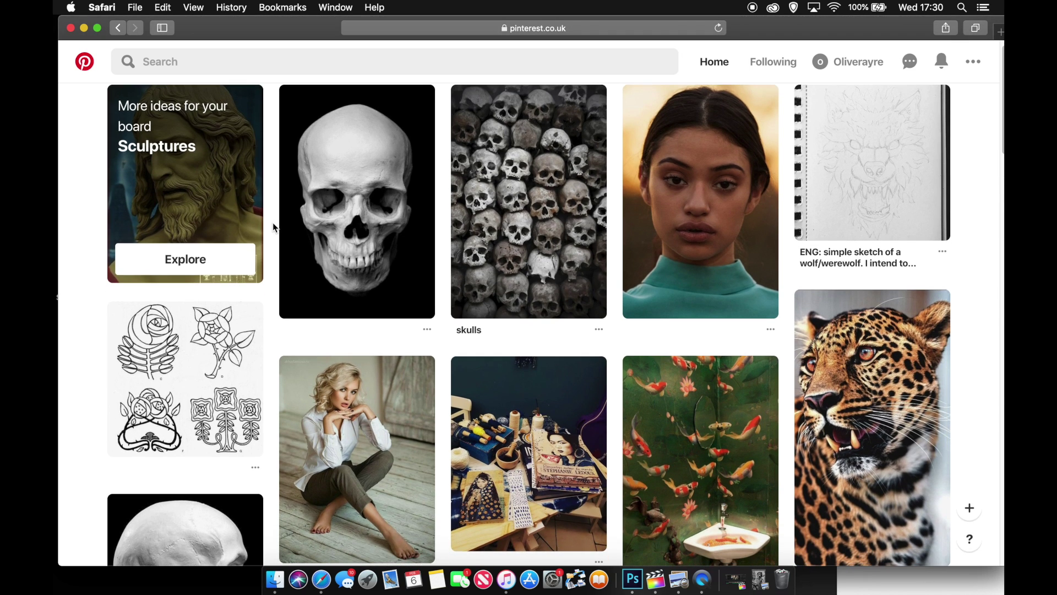
scroll(272, 226, down, 8)
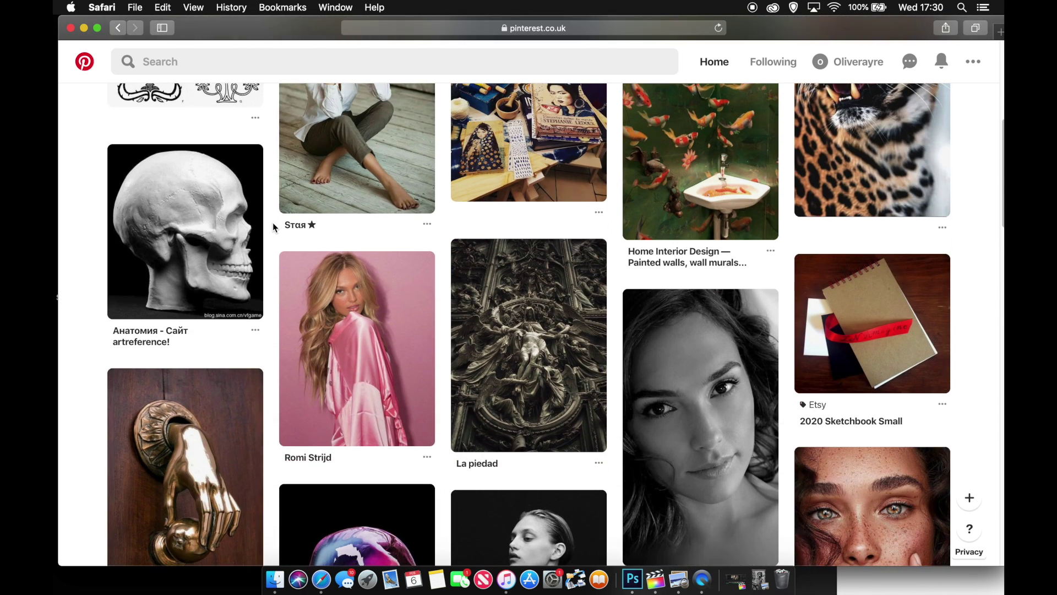
scroll(272, 226, down, 7)
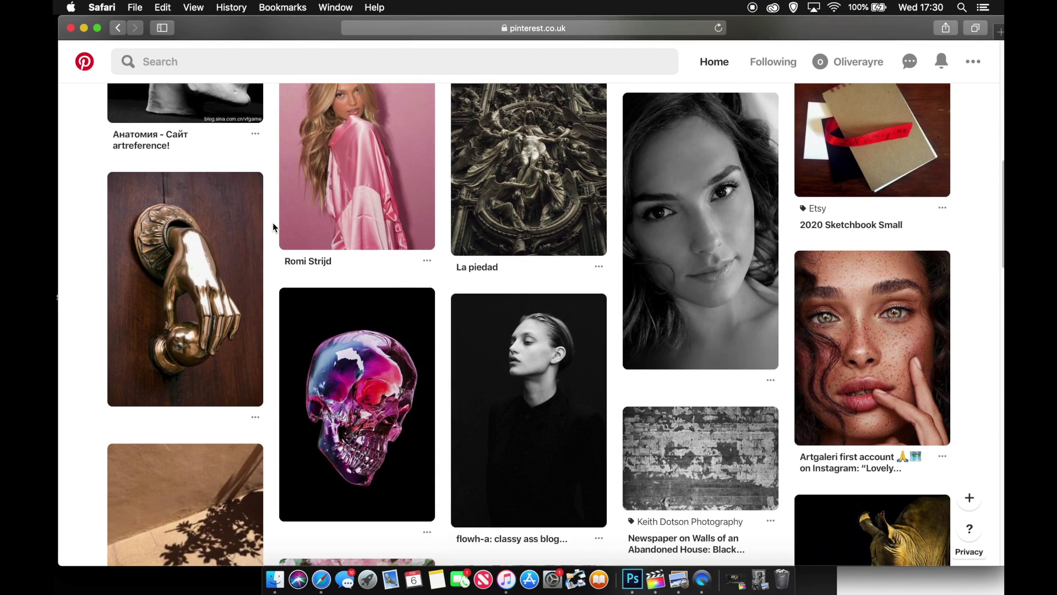
scroll(272, 226, down, 2)
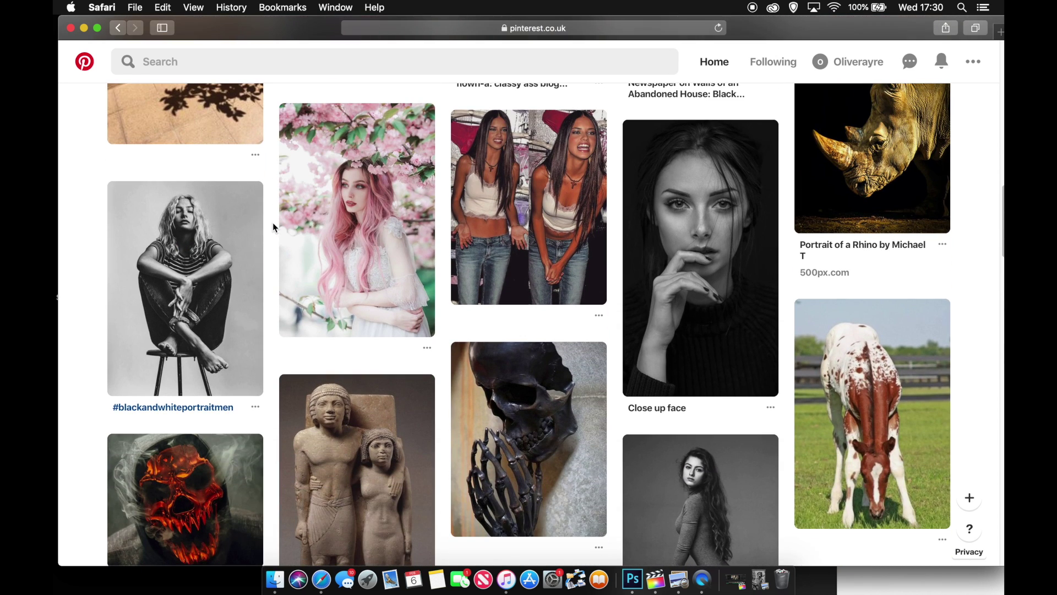
scroll(272, 226, up, 2)
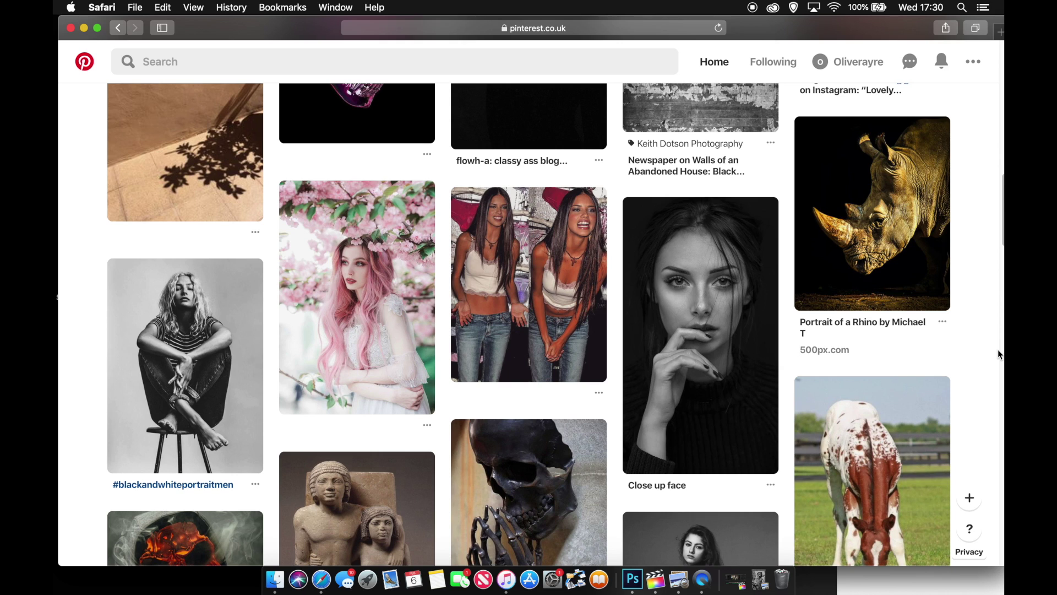
key(XF86AudioRaiseVolume)
scroll(270, 288, down, 10)
scroll(270, 291, down, 15)
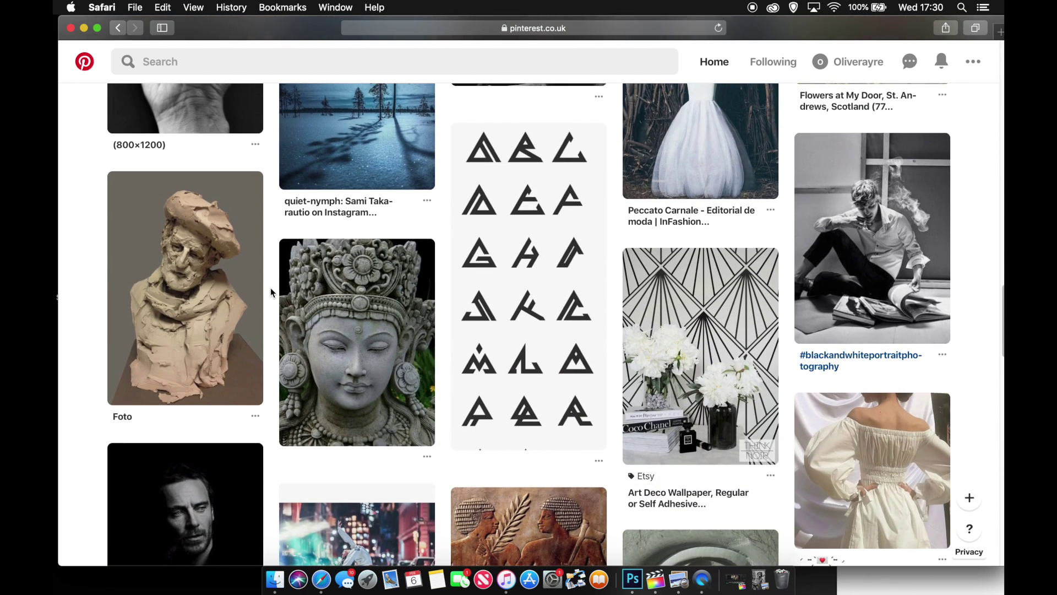
scroll(270, 289, down, 5)
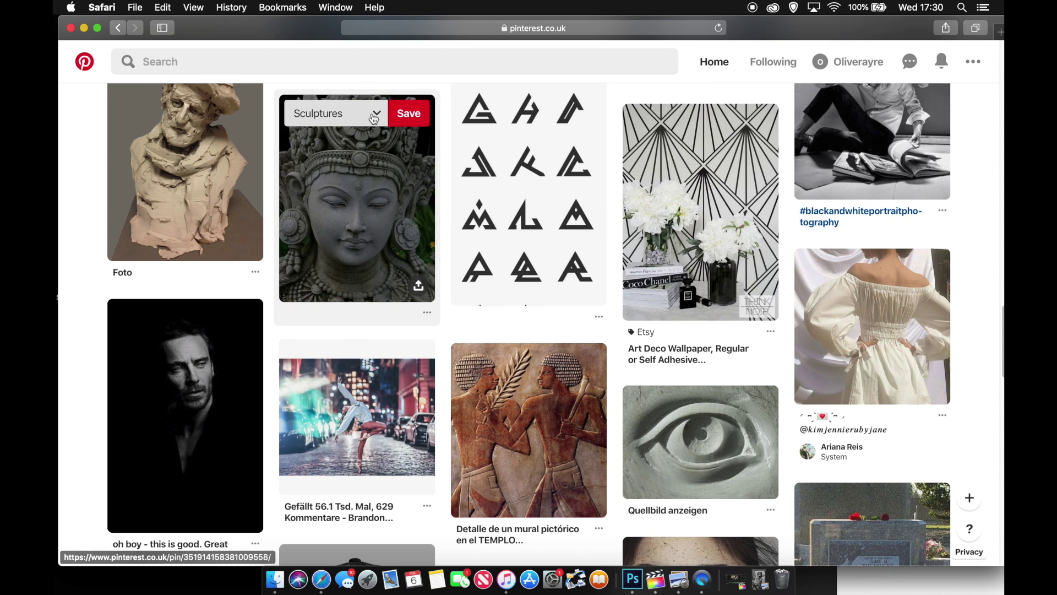
click(407, 114)
Find the open-jawed skull photo on a dark red background in the feed and save it to the Sculptures board
scroll(275, 208, down, 5)
scroll(275, 209, down, 20)
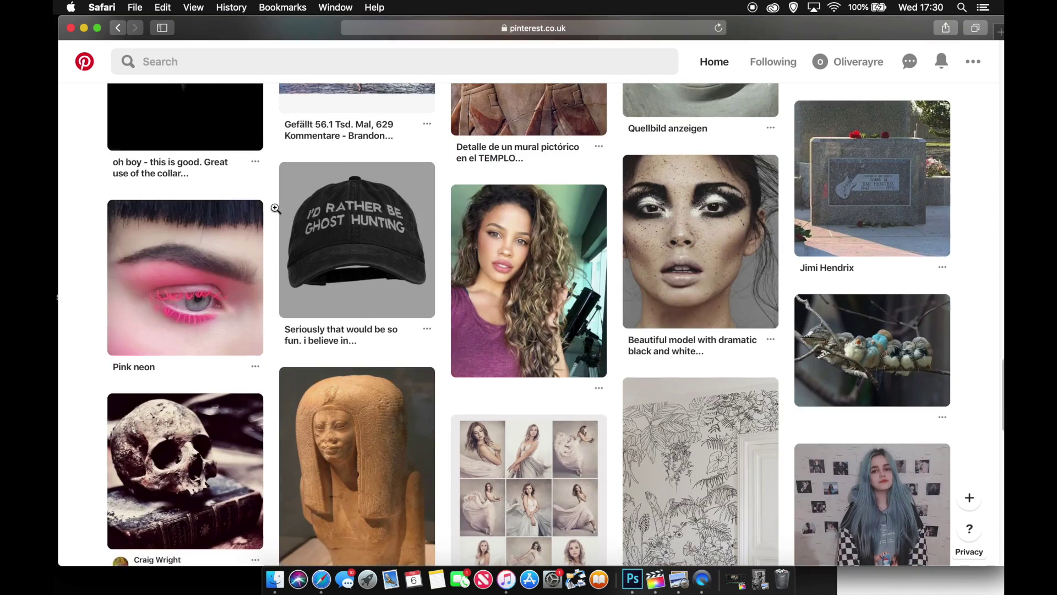
scroll(275, 208, down, 12)
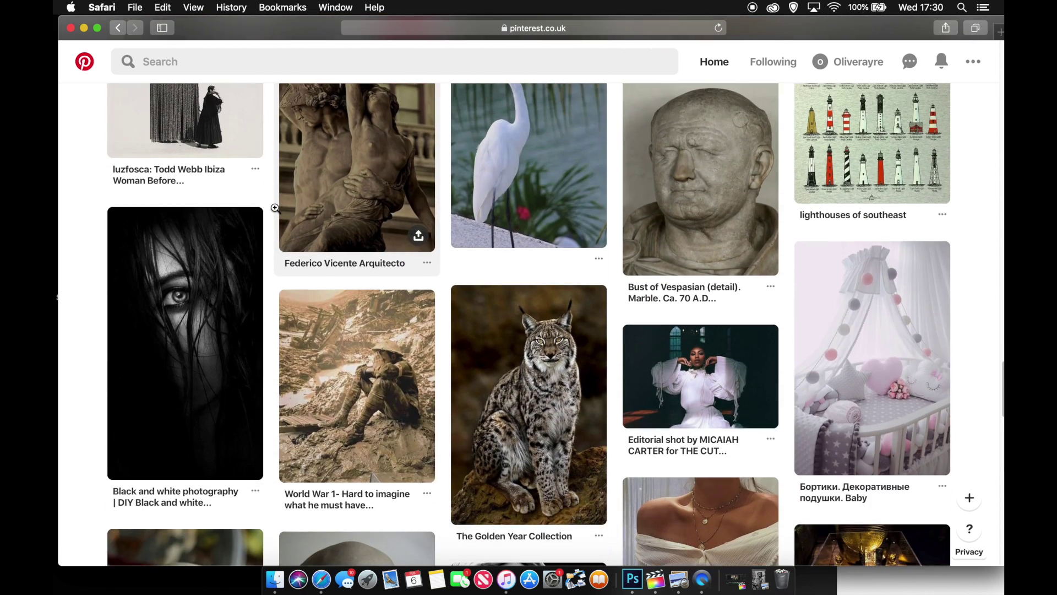
scroll(267, 228, down, 5)
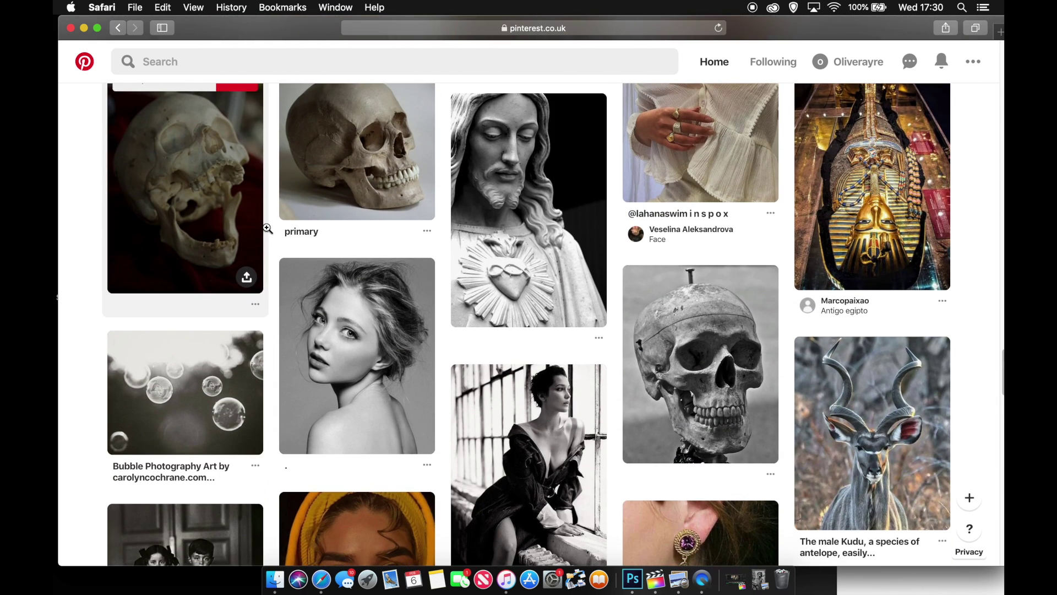
scroll(267, 228, up, 2)
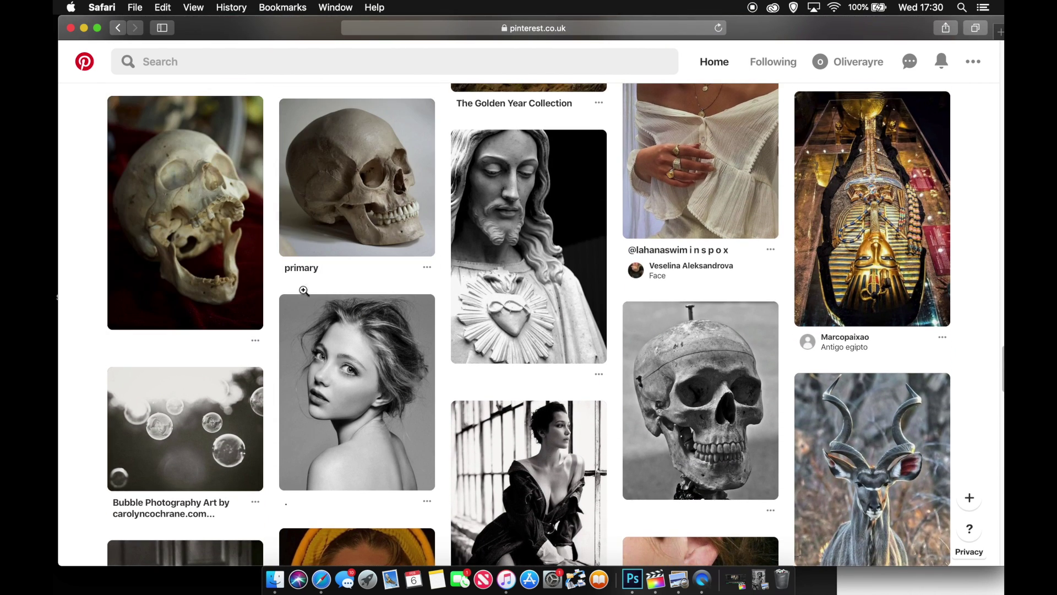
click(227, 125)
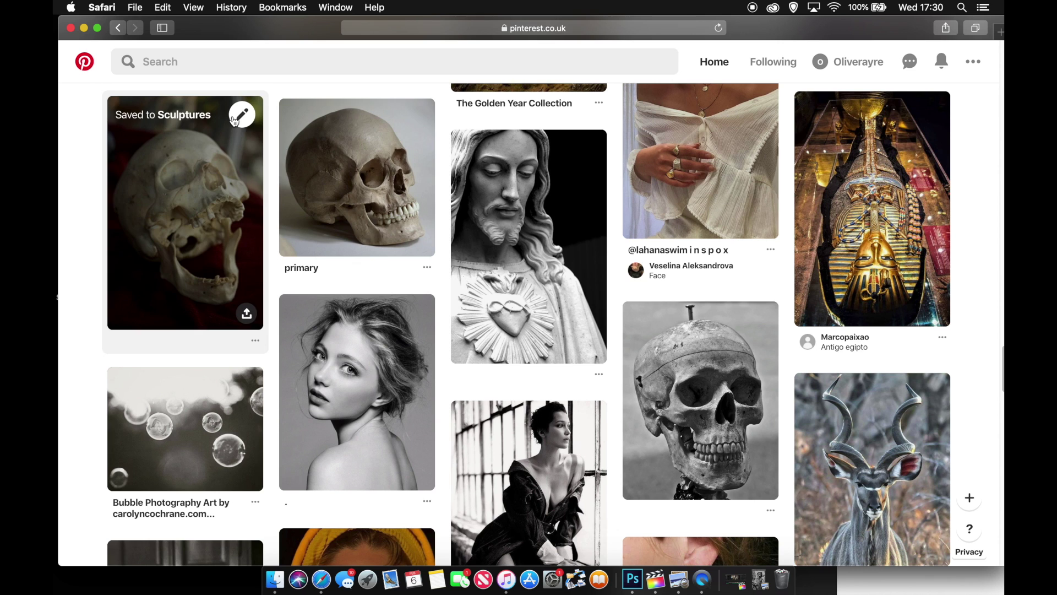
Look further through the Pinterest home feed for more reference images and return to its beginning
scroll(270, 190, down, 6)
scroll(267, 196, down, 4)
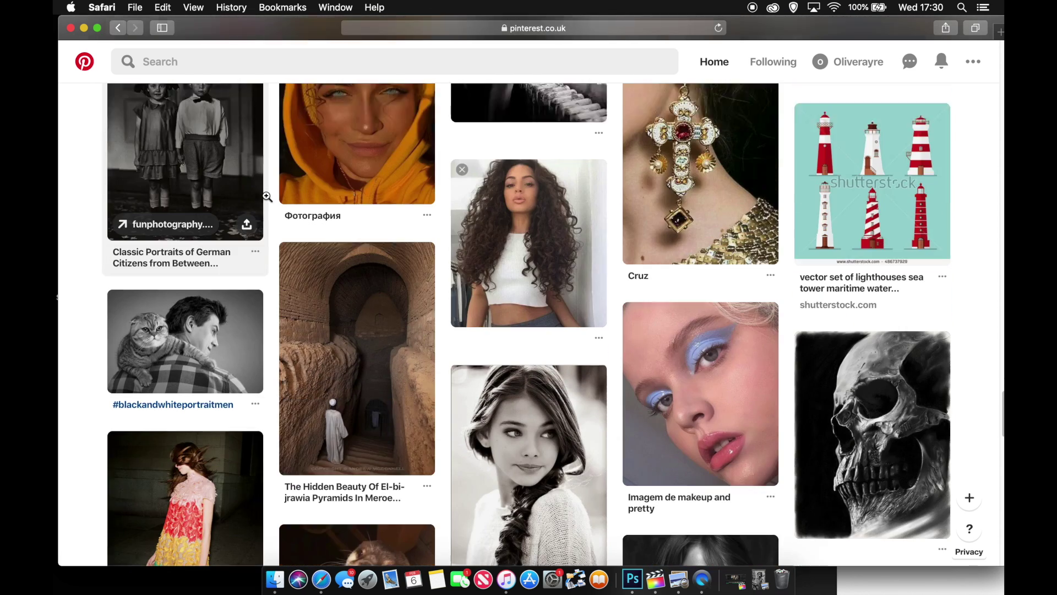
scroll(267, 197, down, 8)
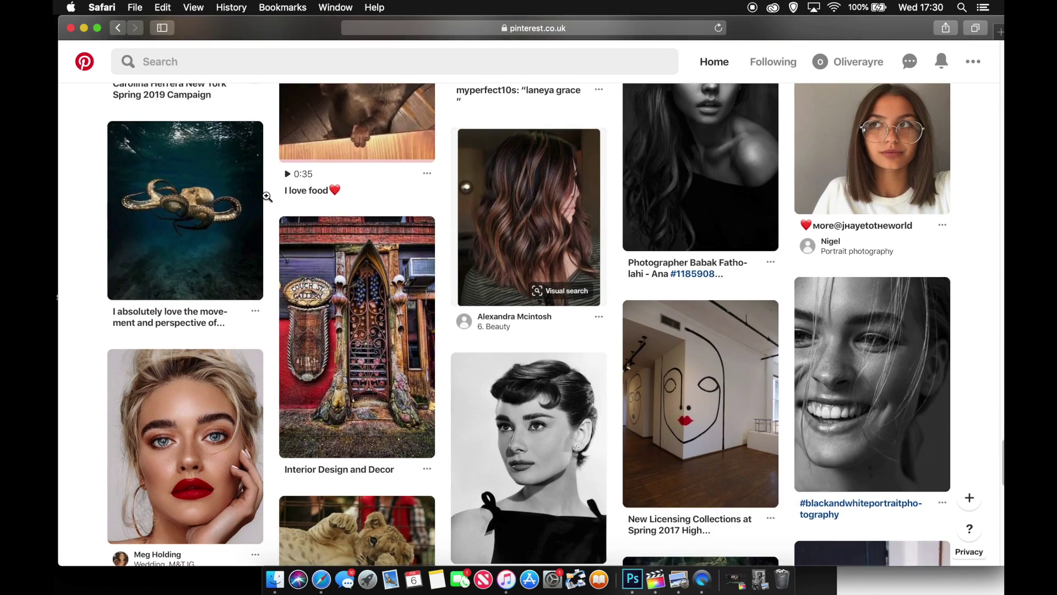
scroll(267, 196, down, 5)
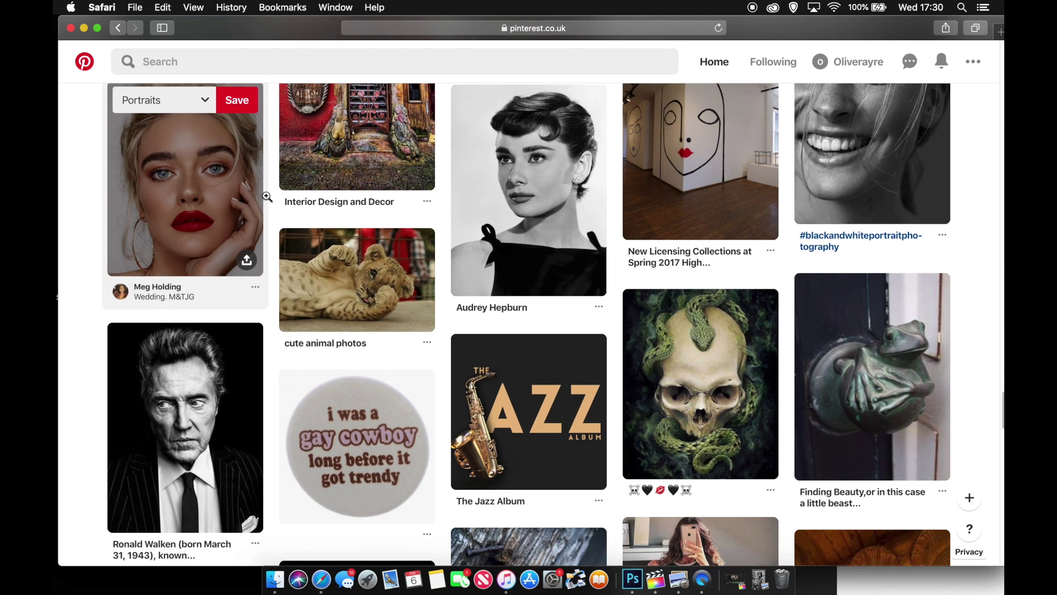
scroll(273, 202, down, 12)
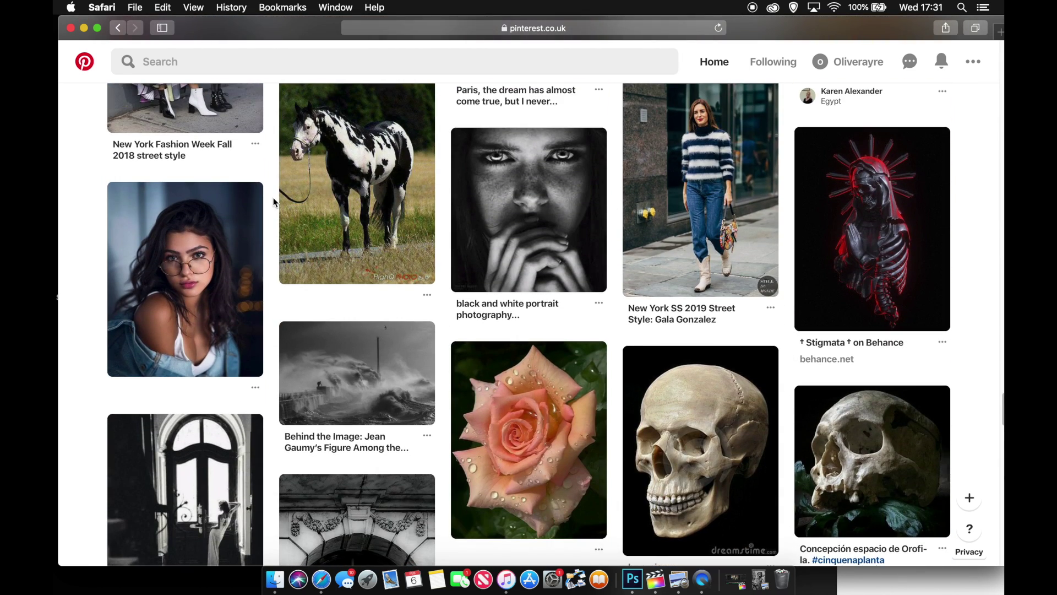
scroll(273, 202, up, 20)
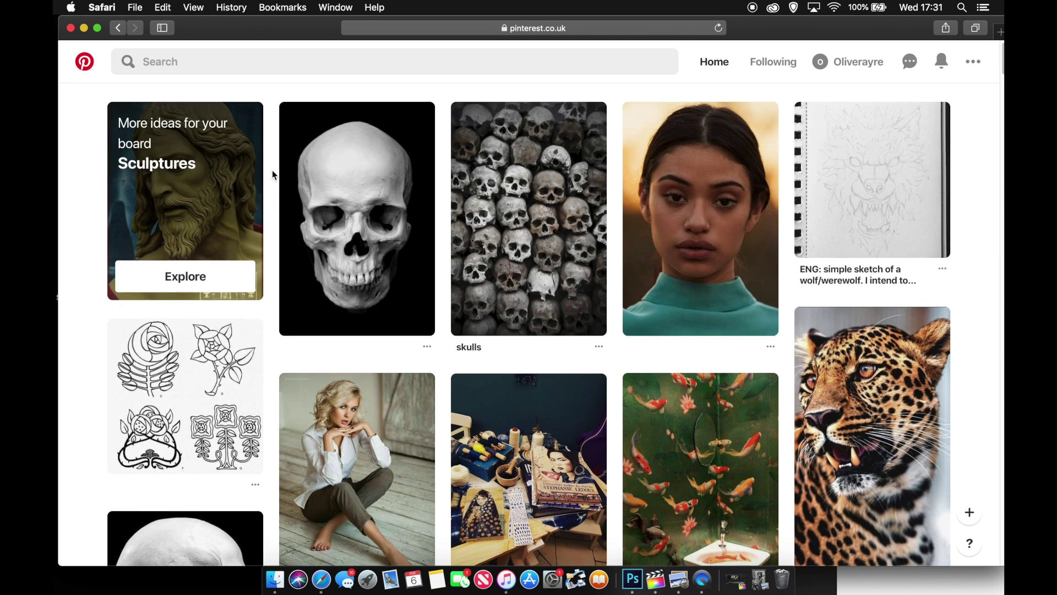
Search Pinterest for "tiger fierce"
click(272, 65)
text(tiger)
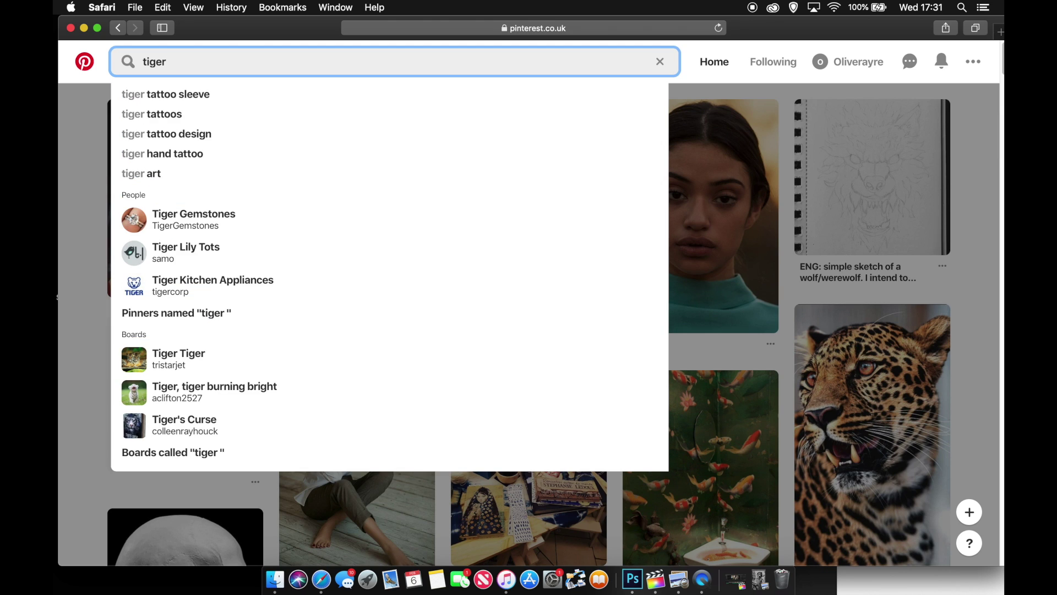
text( fierce)
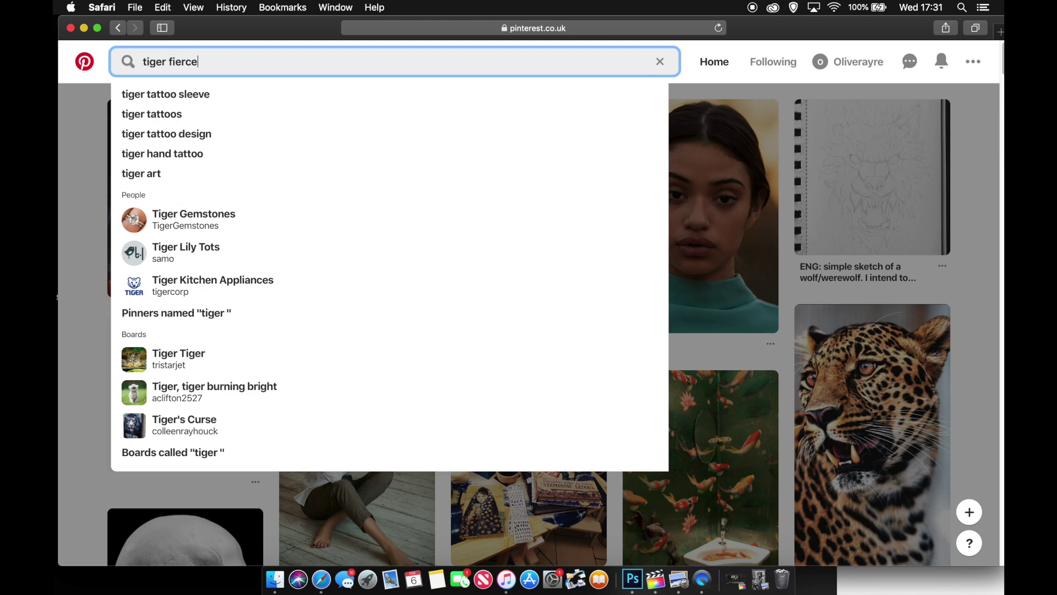
key(Return)
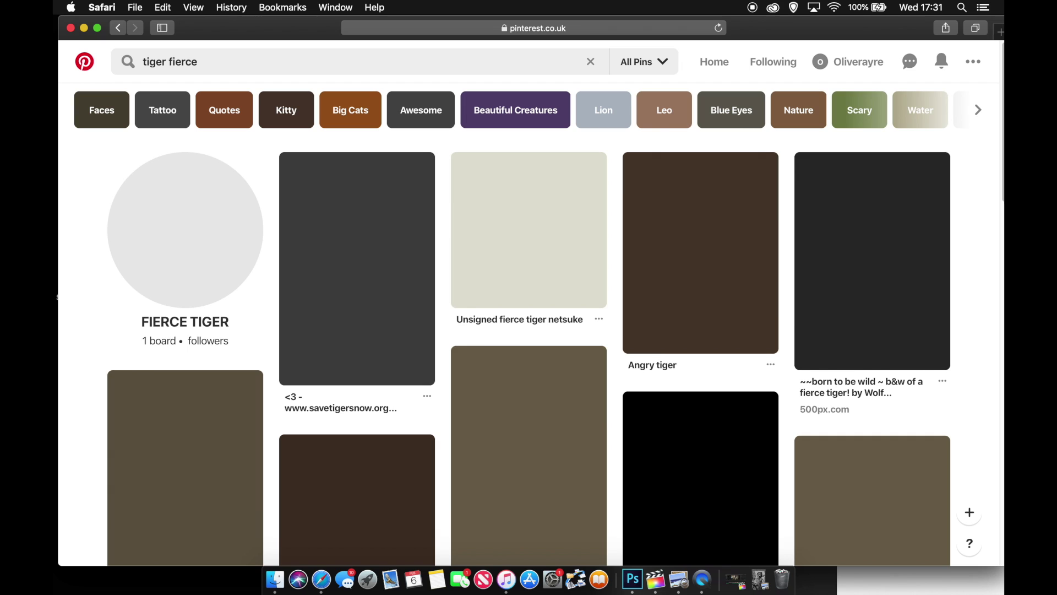
mouse_move(403, 218)
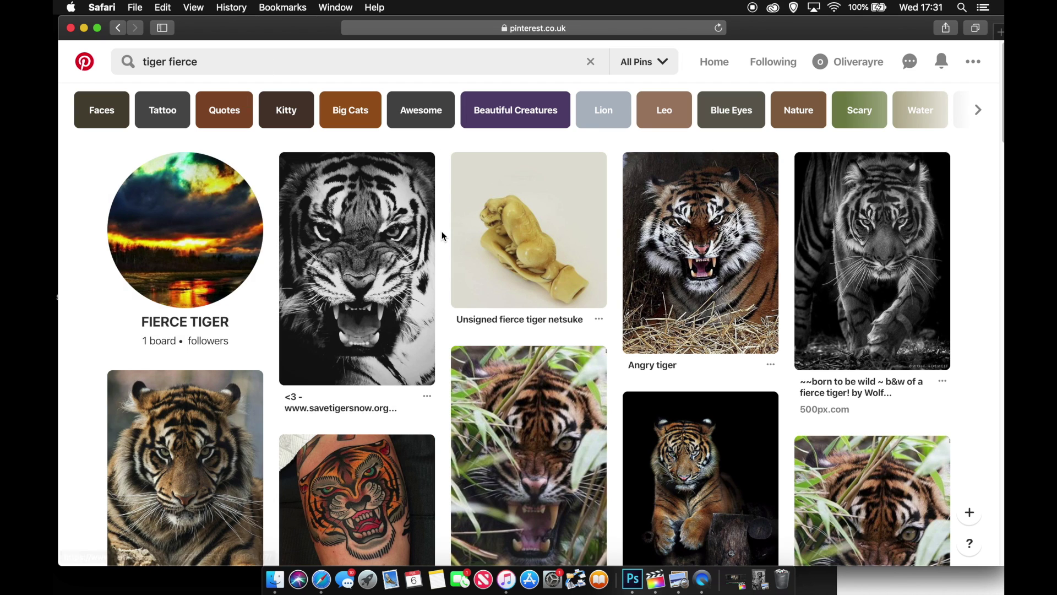
Browse the tiger results and open the "Fierce" pin of the snarling tiger behind green leaves
scroll(441, 235, down, 3)
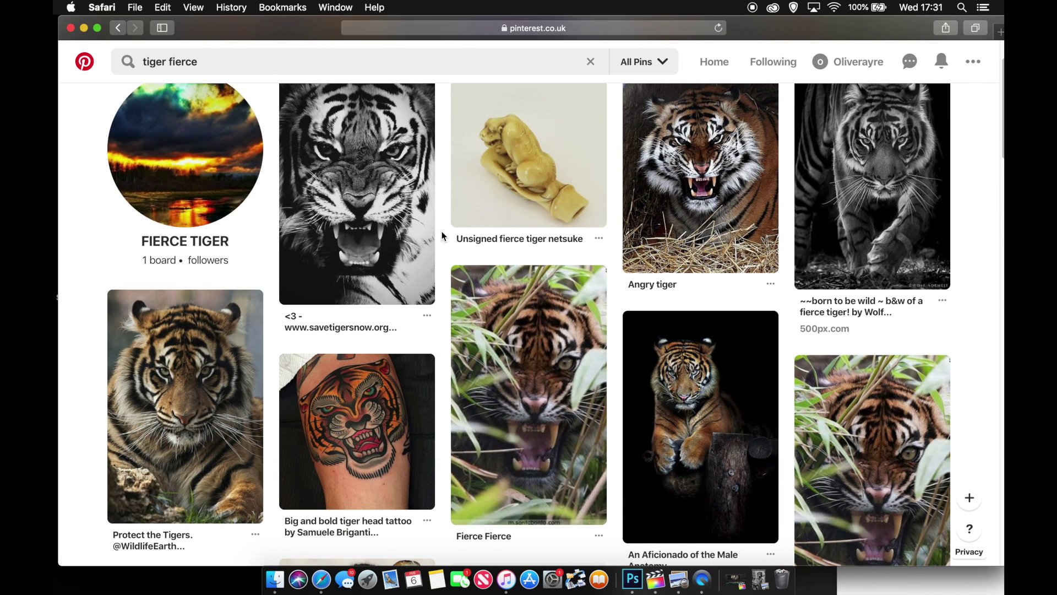
scroll(442, 235, down, 5)
scroll(441, 235, down, 10)
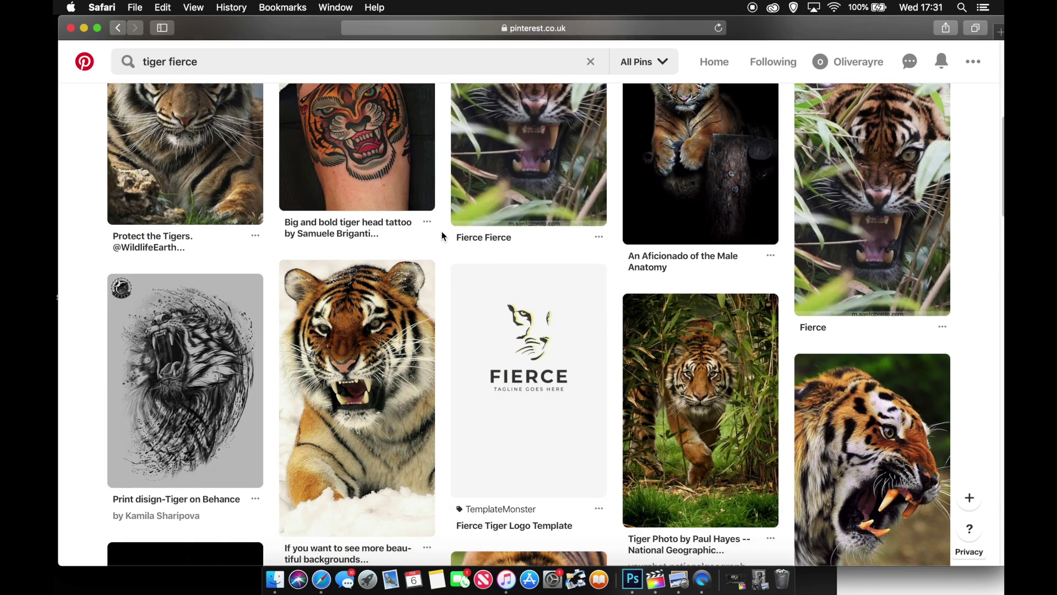
scroll(441, 236, down, 5)
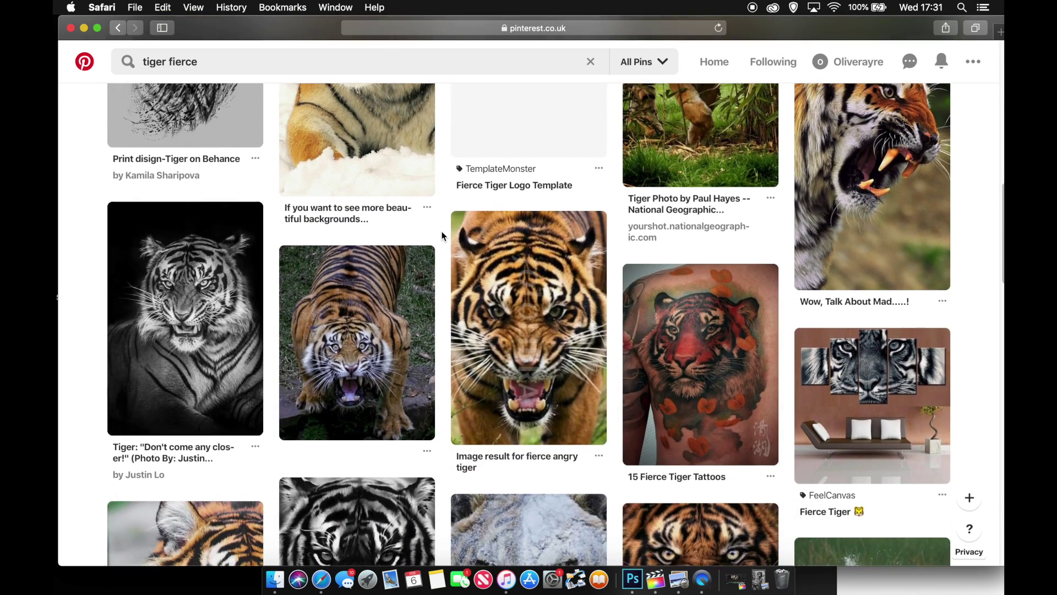
scroll(441, 236, down, 1)
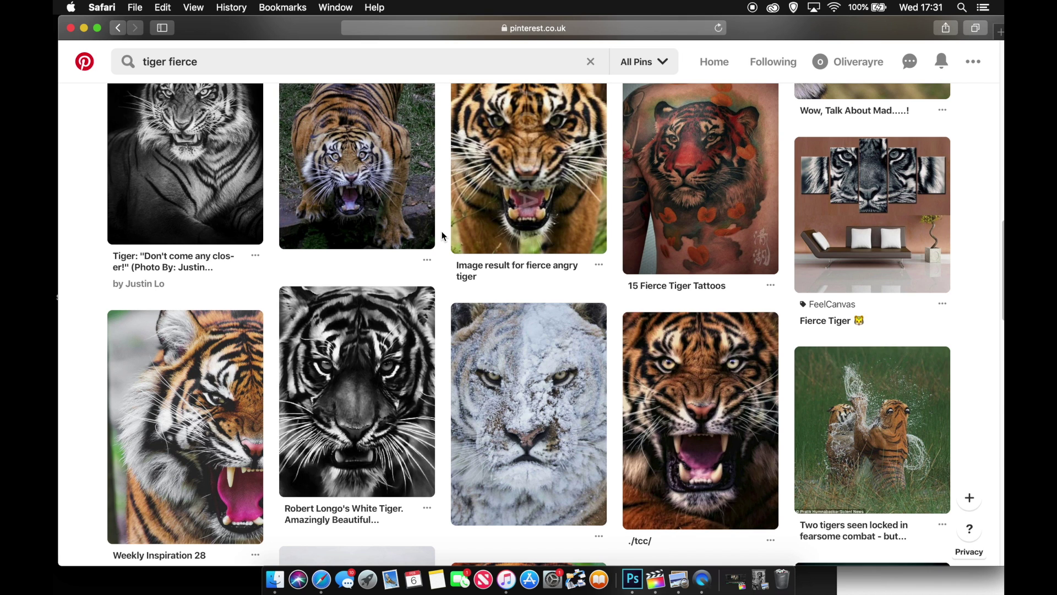
scroll(441, 235, up, 8)
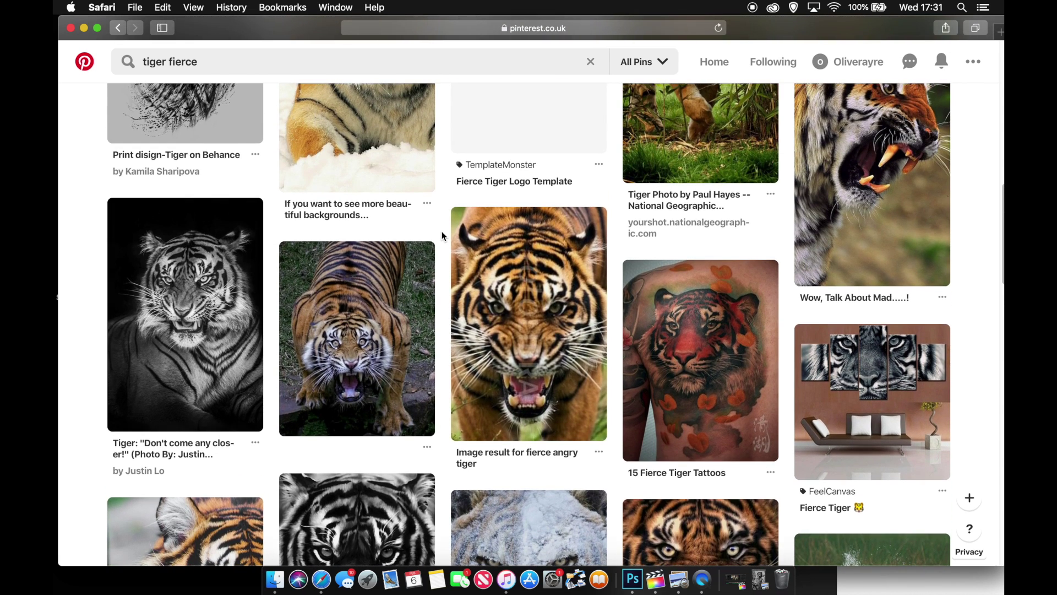
scroll(442, 236, up, 2)
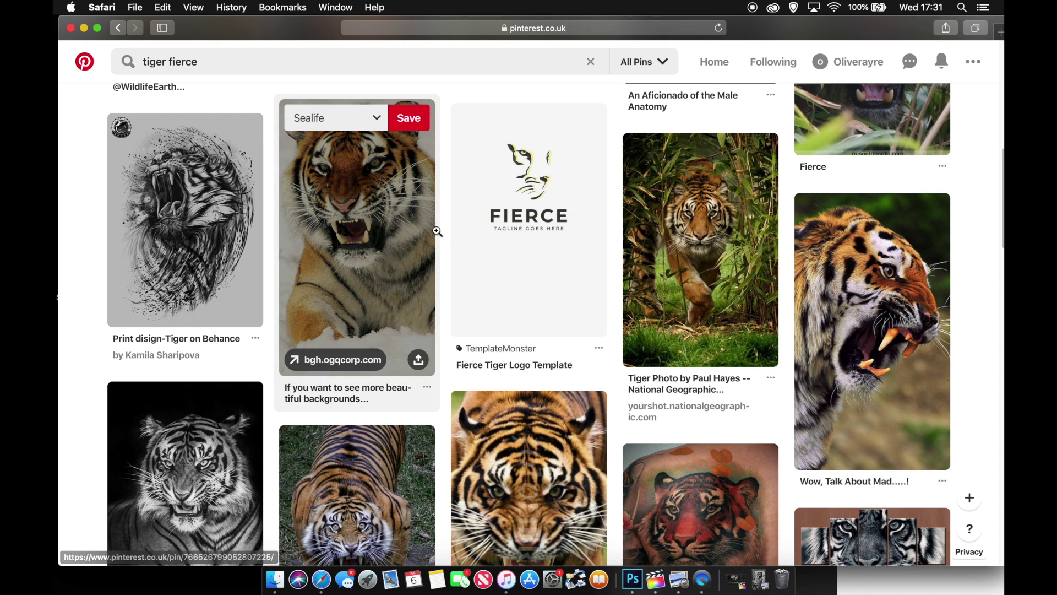
scroll(439, 235, up, 3)
scroll(438, 235, up, 2)
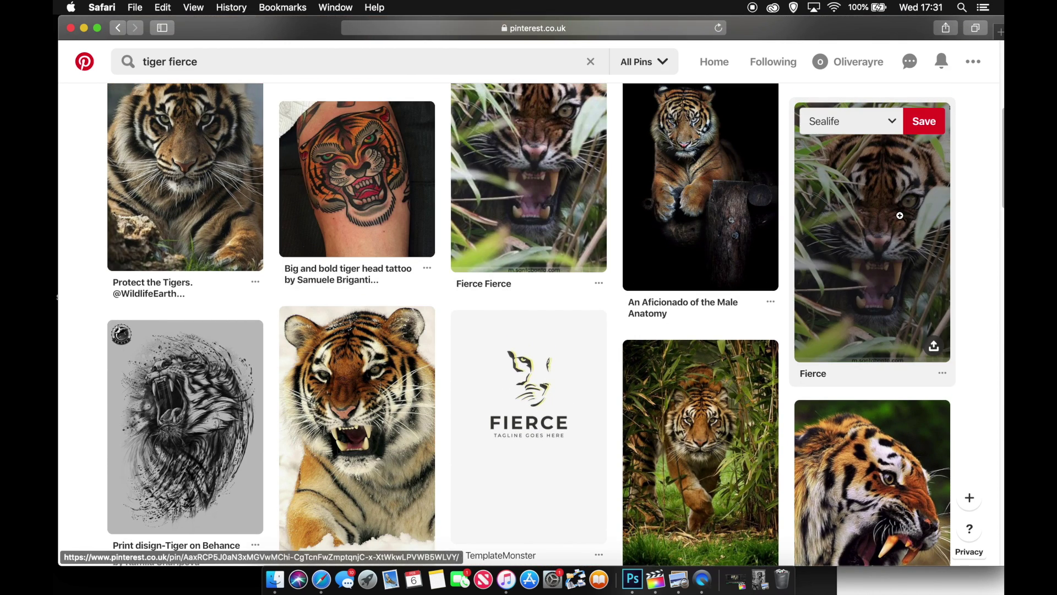
click(900, 216)
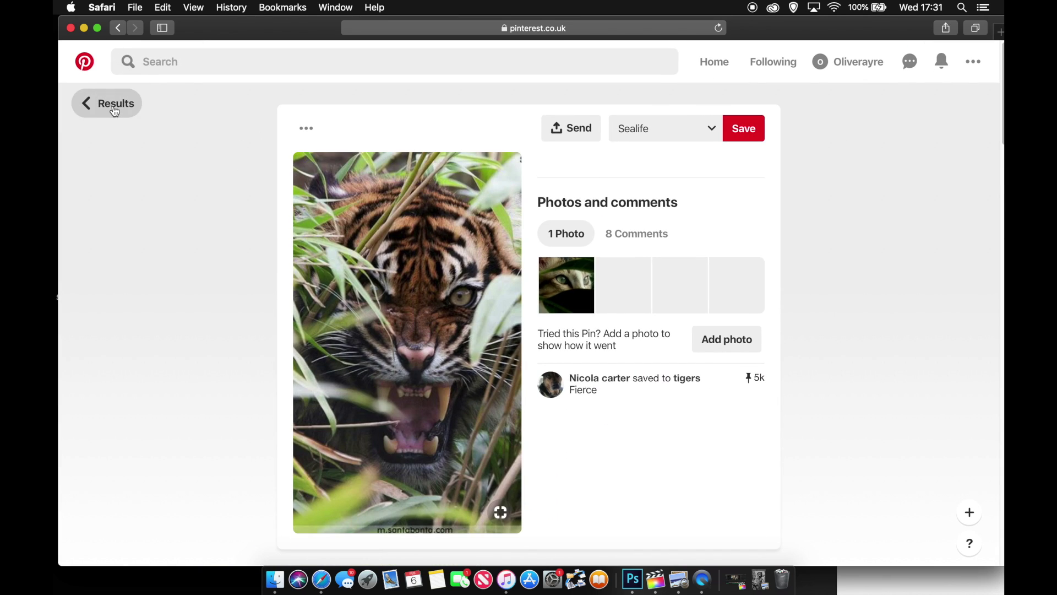
Return to the tiger results, open the pin of the snow-covered tiger face and examine the photo
click(116, 110)
scroll(445, 233, up, 5)
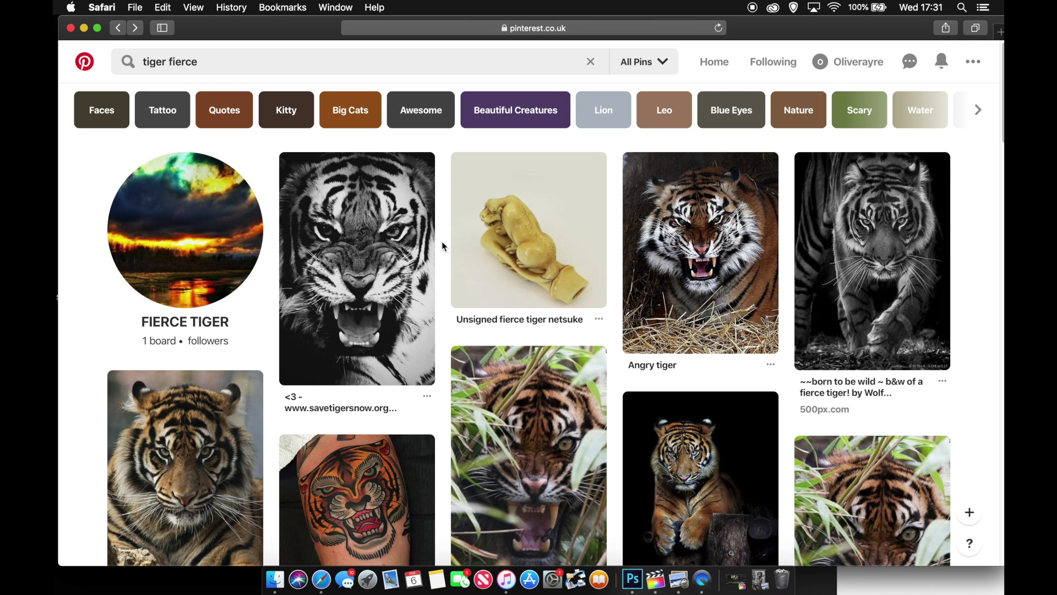
mouse_move(442, 246)
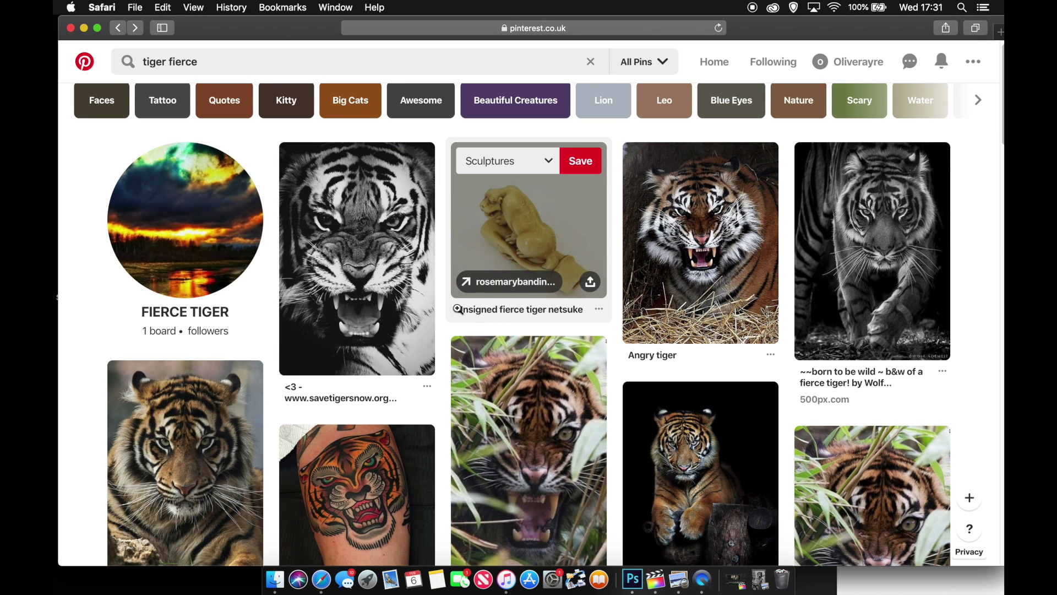
scroll(451, 310, down, 5)
scroll(452, 310, down, 10)
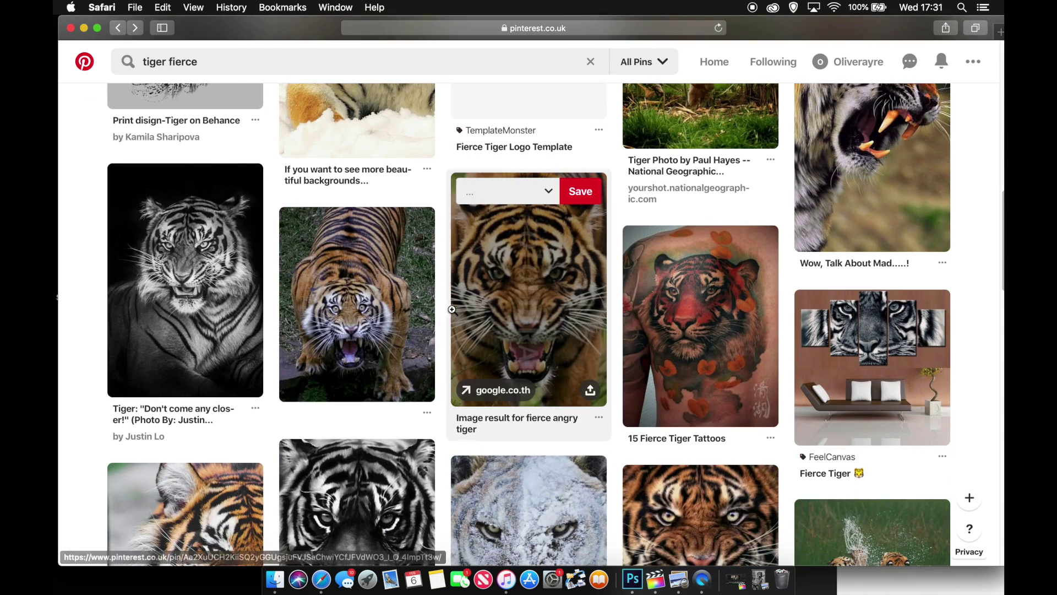
scroll(452, 309, down, 3)
scroll(452, 310, down, 3)
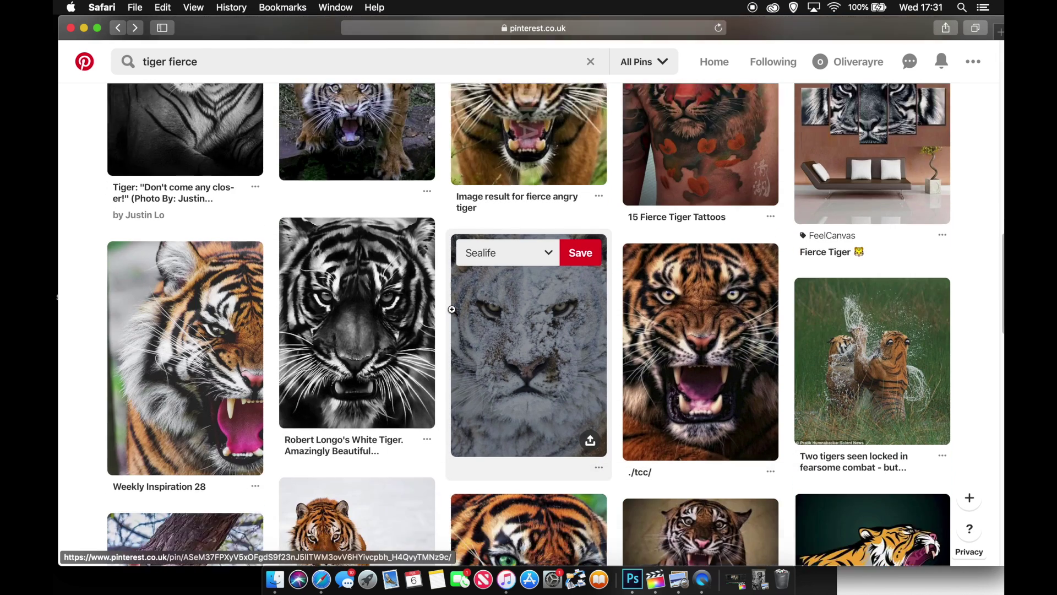
scroll(451, 309, down, 1)
click(542, 294)
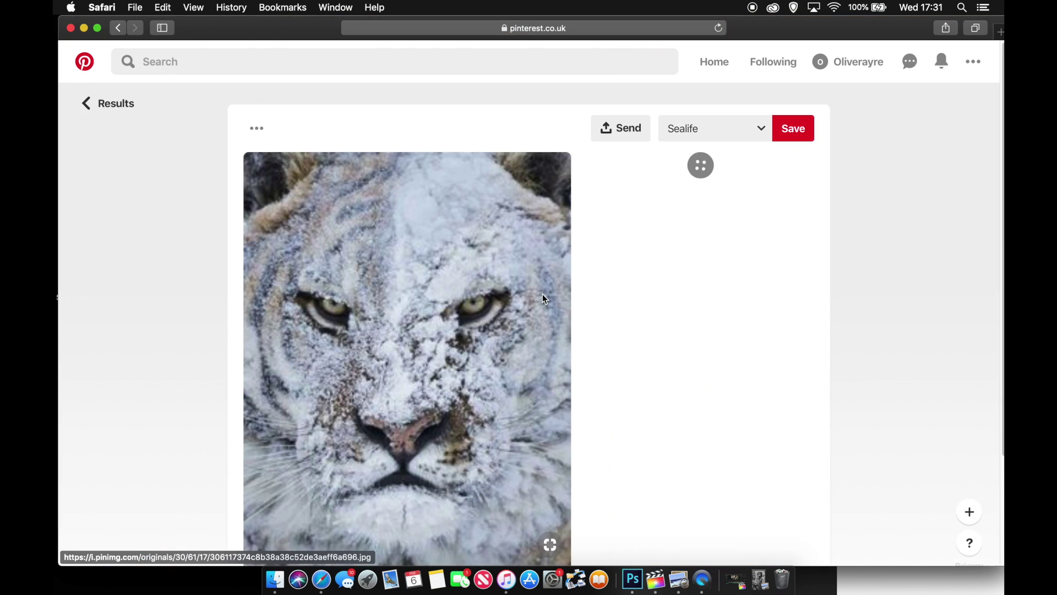
scroll(603, 333, down, 2)
scroll(604, 334, down, 1)
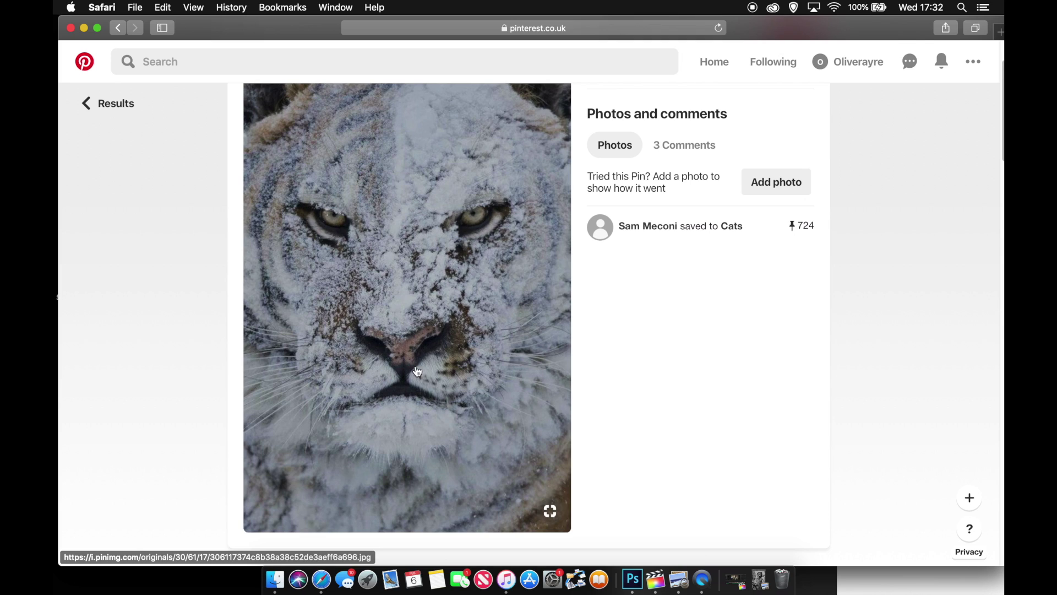
scroll(666, 320, up, 1)
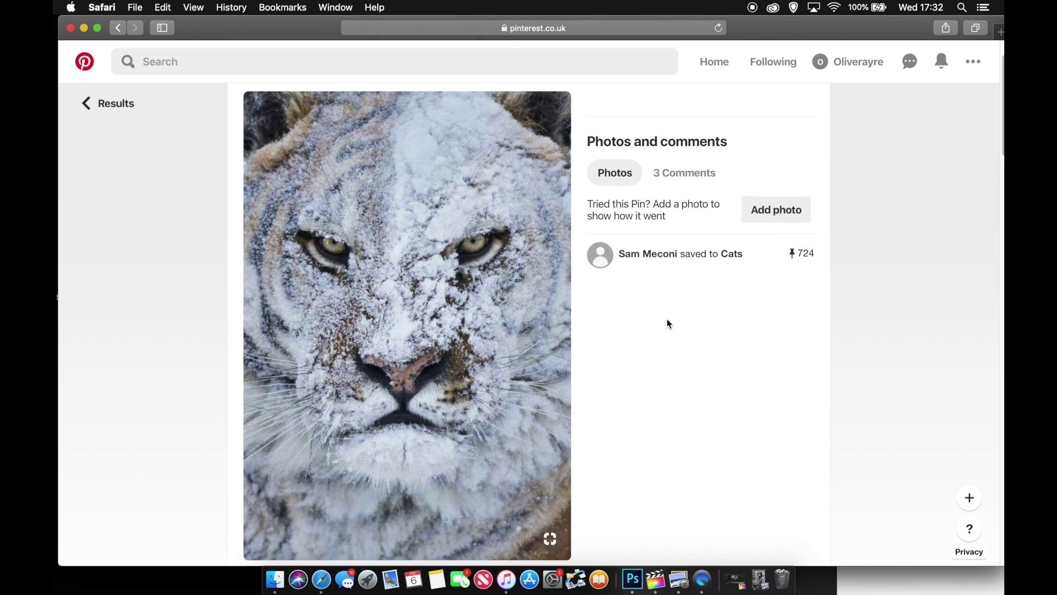
Go back to the tiger results, browse further and open the underwater white tiger pin "The BIG cat who likes getting wet and wild"
click(120, 111)
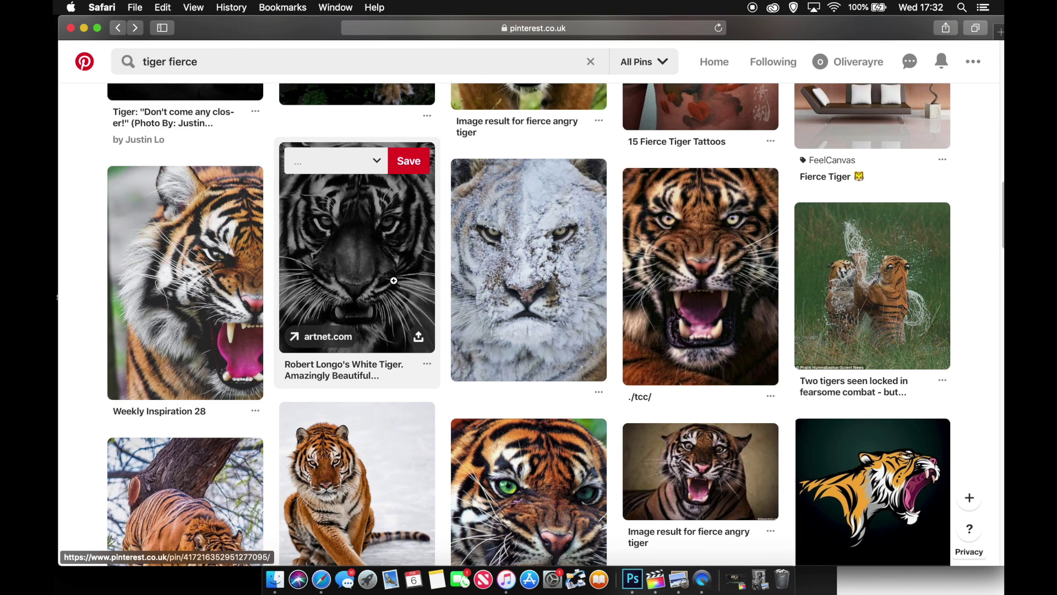
scroll(440, 301, down, 5)
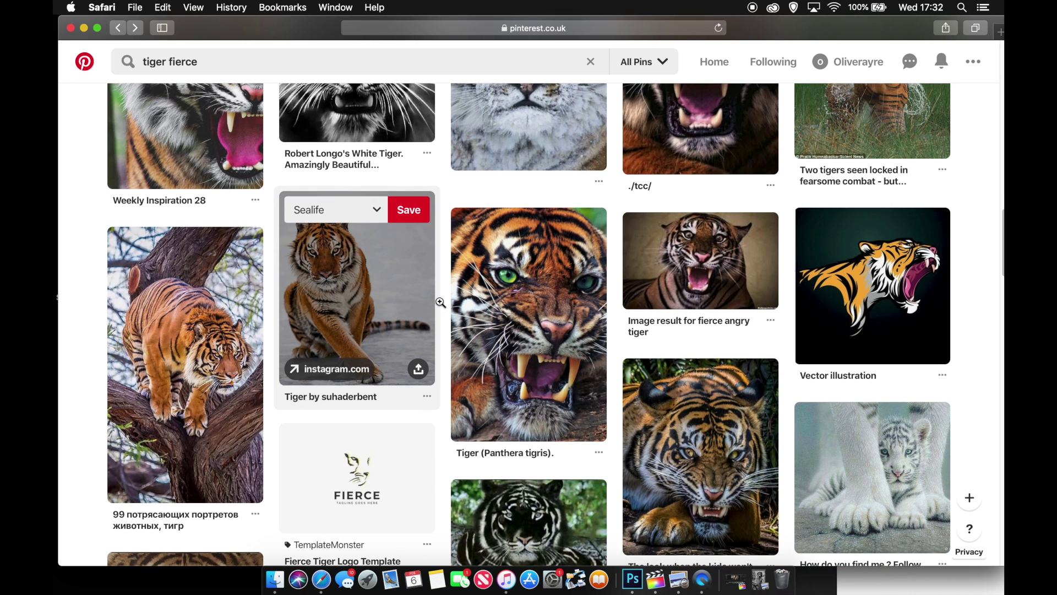
scroll(440, 302, down, 10)
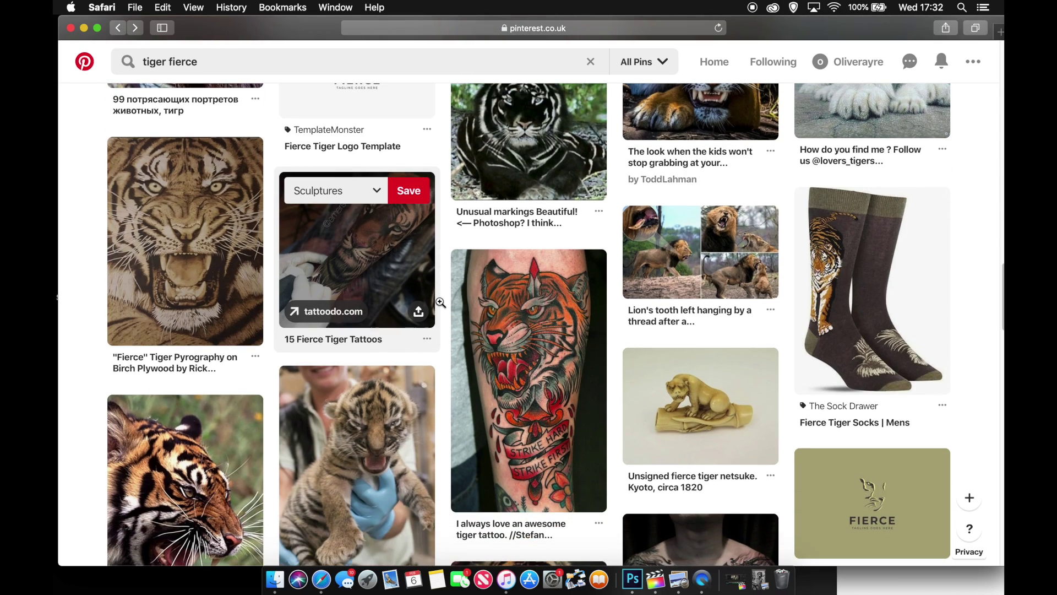
scroll(441, 301, down, 7)
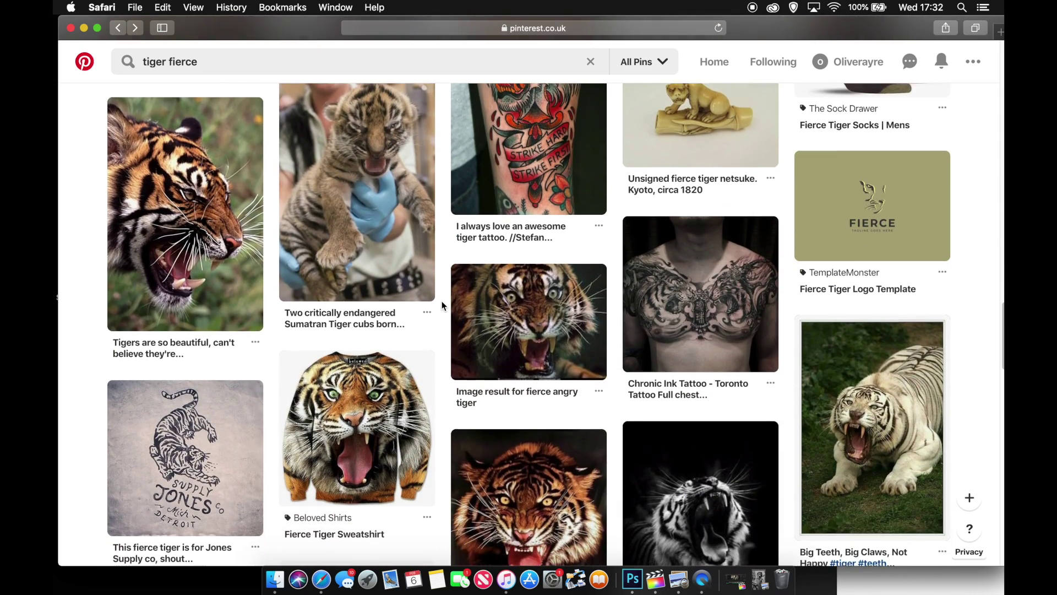
scroll(441, 300, down, 12)
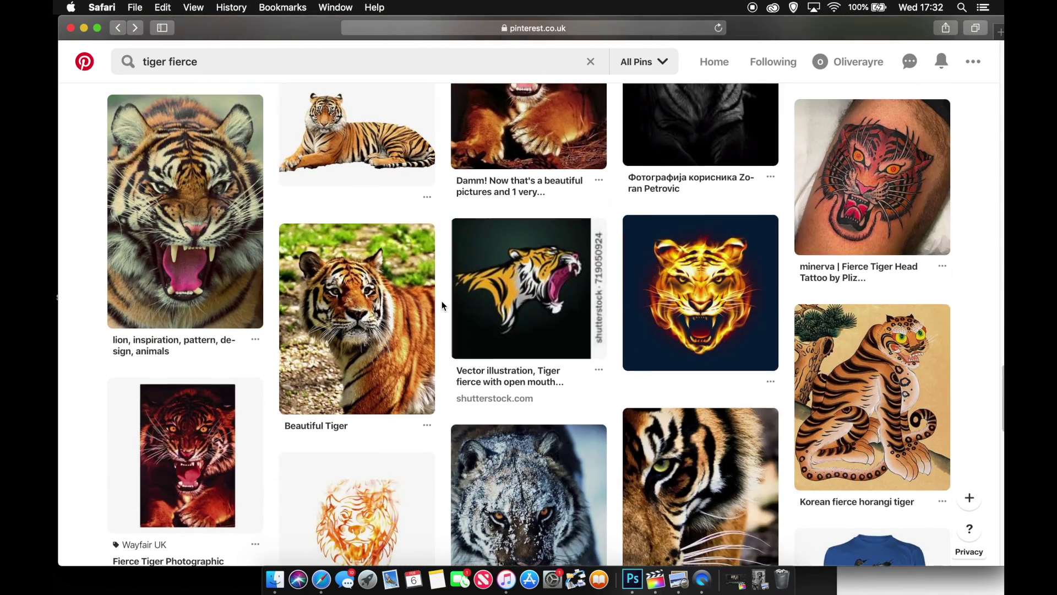
scroll(442, 301, down, 11)
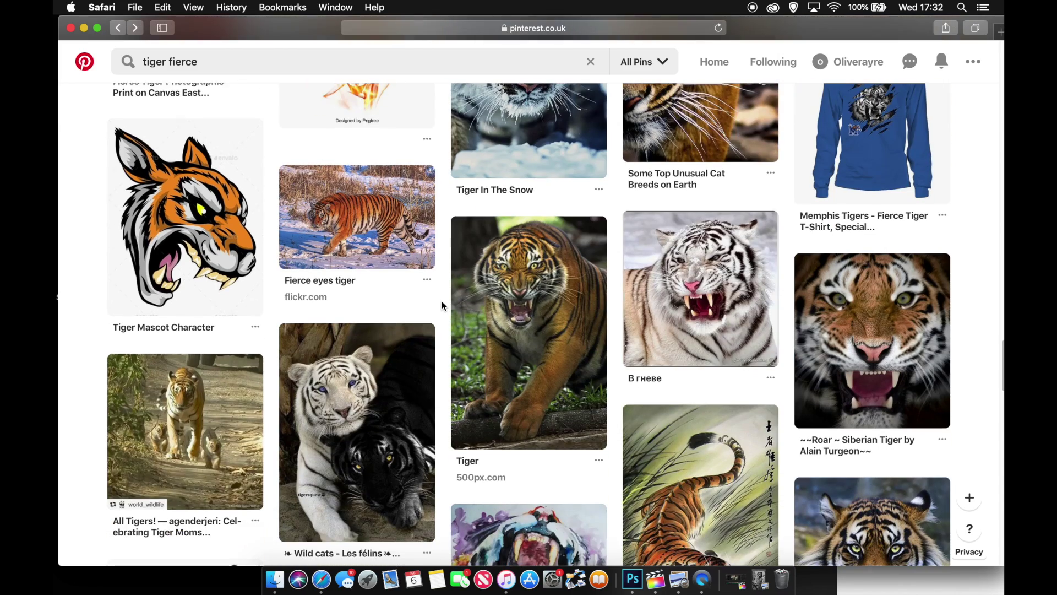
scroll(442, 300, down, 10)
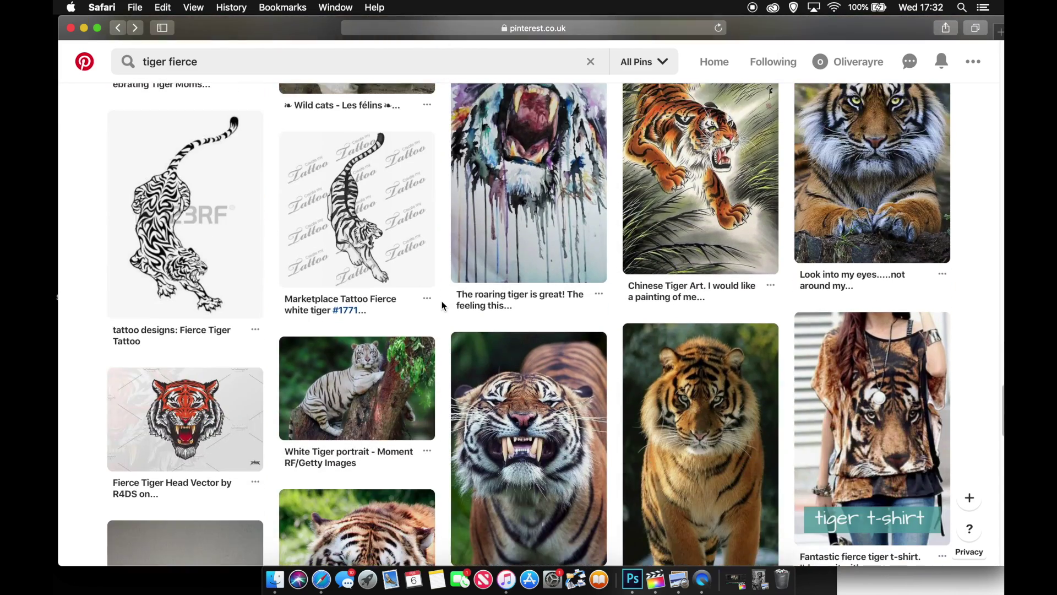
scroll(442, 301, down, 3)
scroll(442, 301, down, 3)
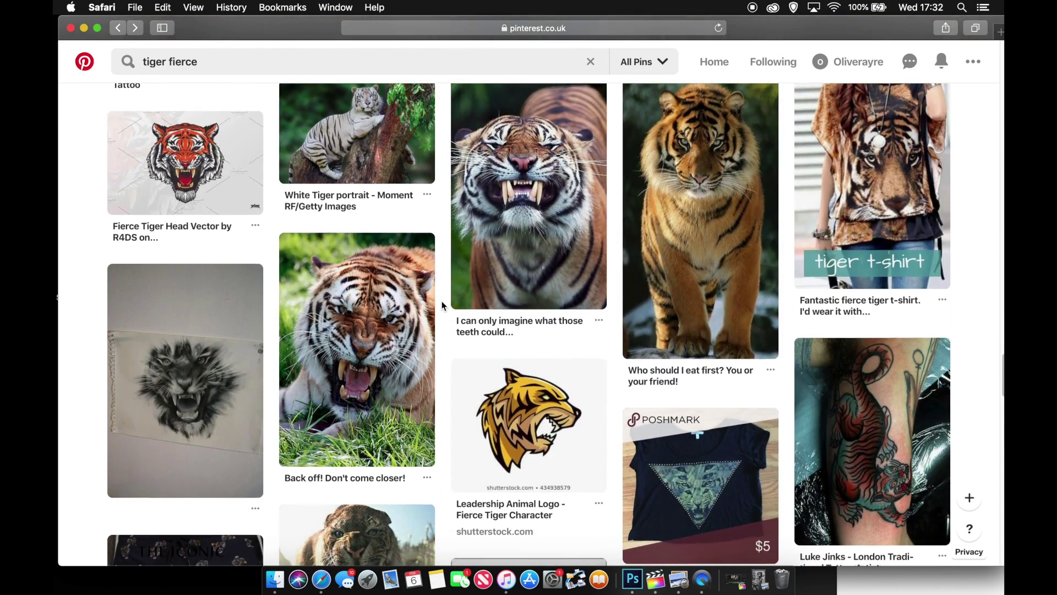
scroll(442, 301, down, 12)
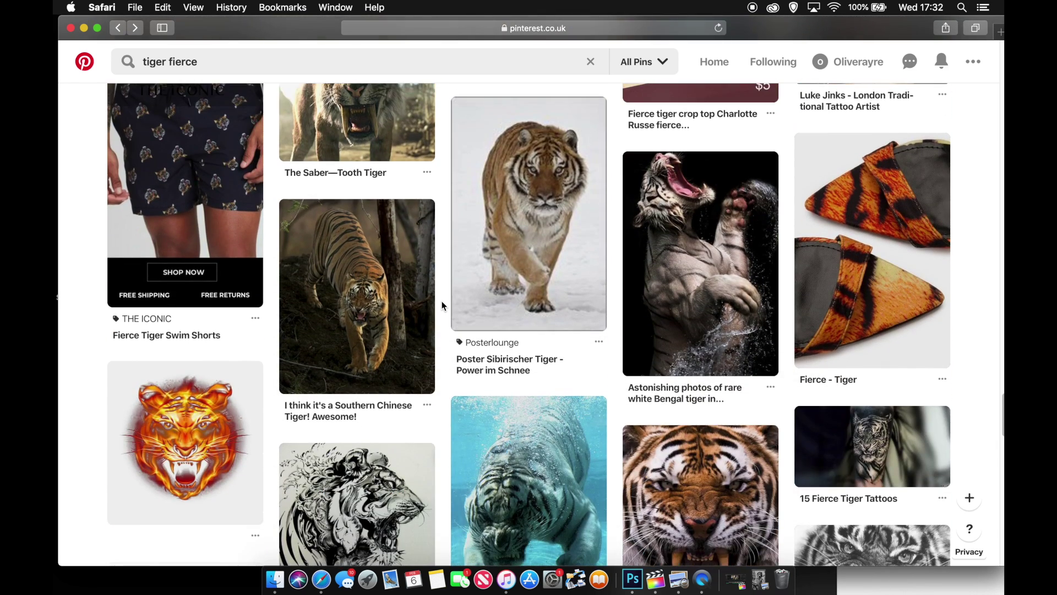
scroll(442, 300, down, 7)
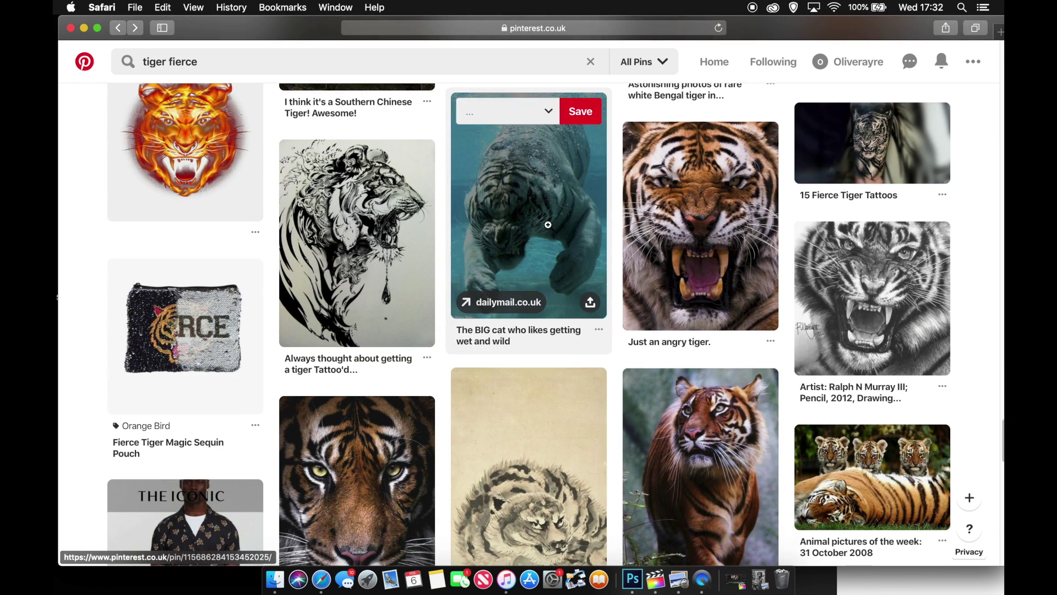
click(548, 224)
scroll(440, 380, down, 1)
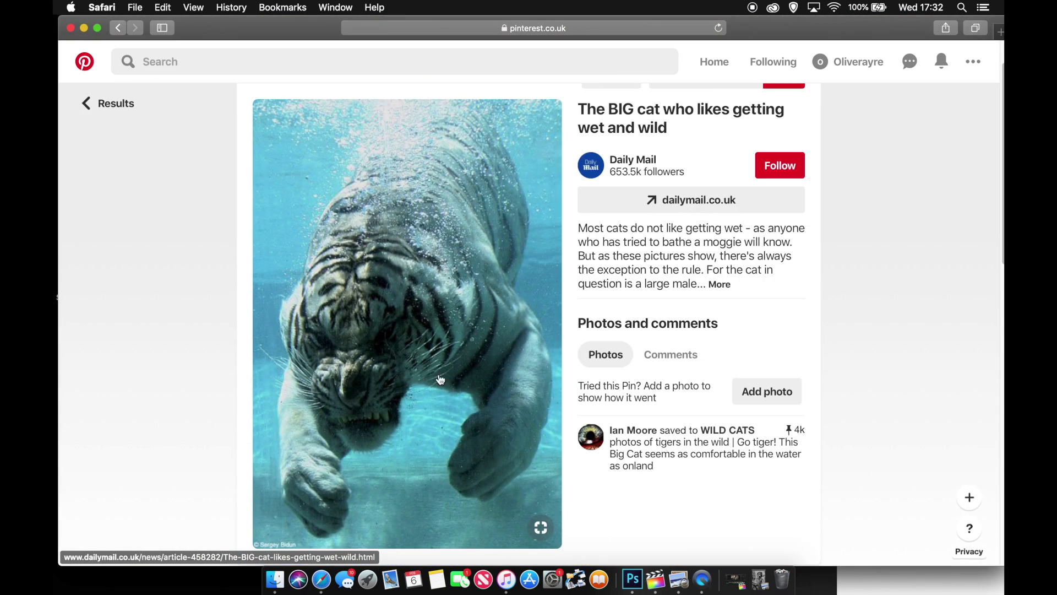
Examine the underwater white tiger photo and browse the related pins beneath it
scroll(180, 225, down, 5)
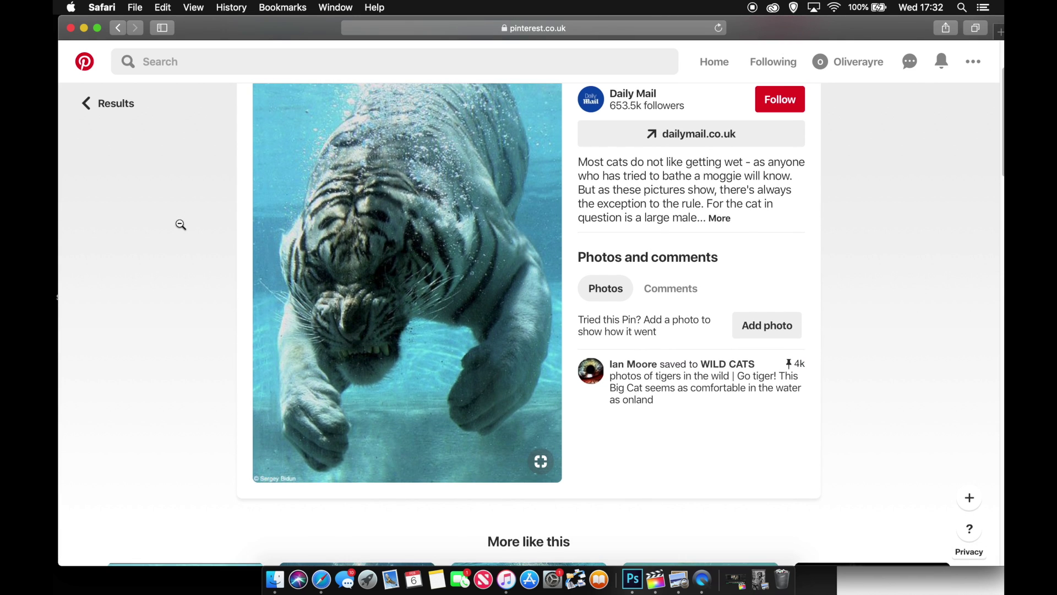
scroll(180, 225, down, 2)
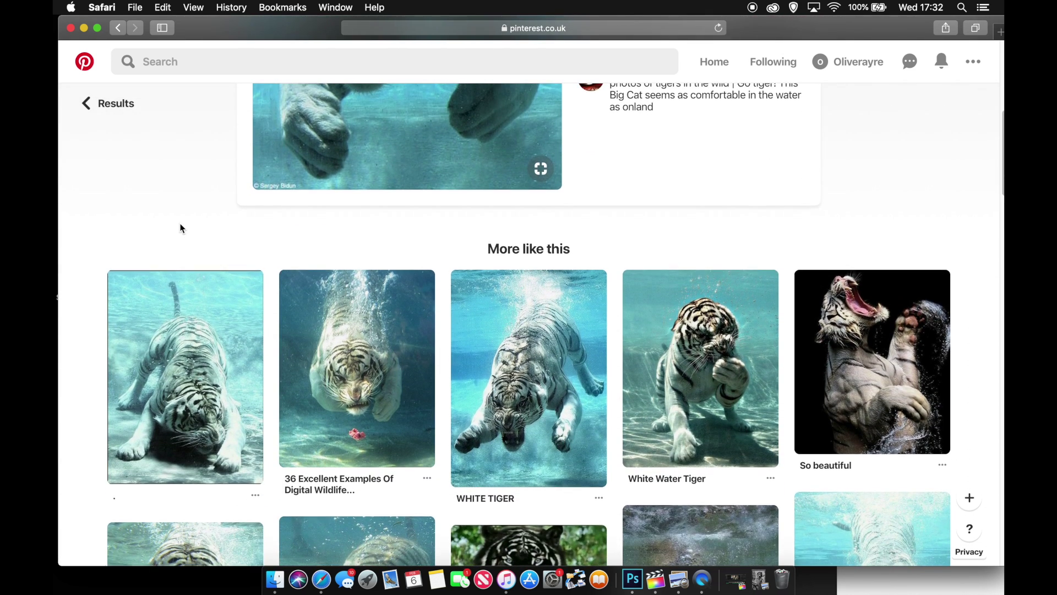
scroll(180, 228, up, 6)
scroll(180, 229, up, 1)
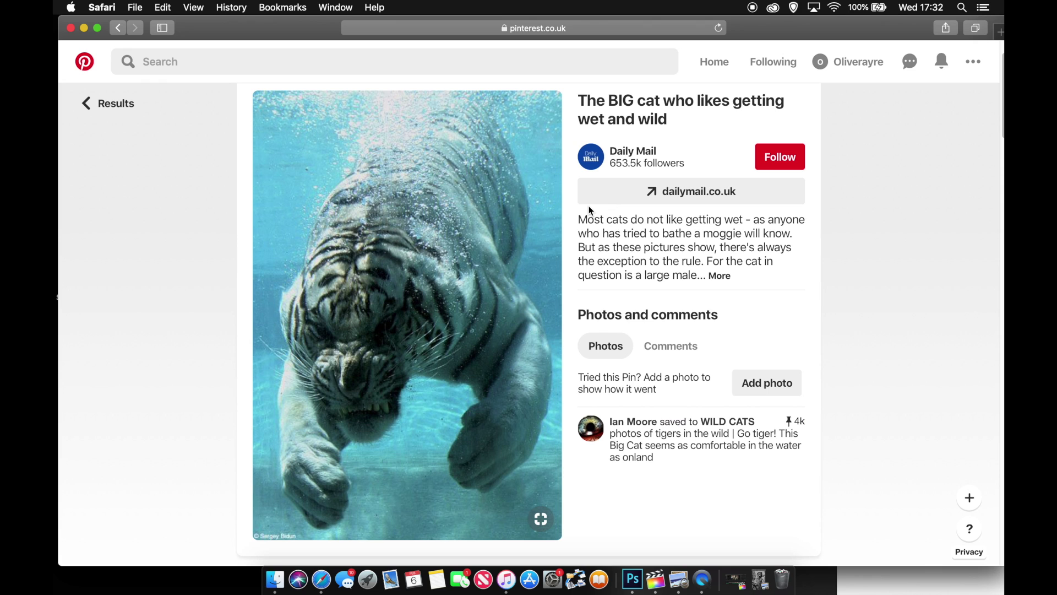
scroll(586, 217, down, 2)
scroll(571, 229, down, 1)
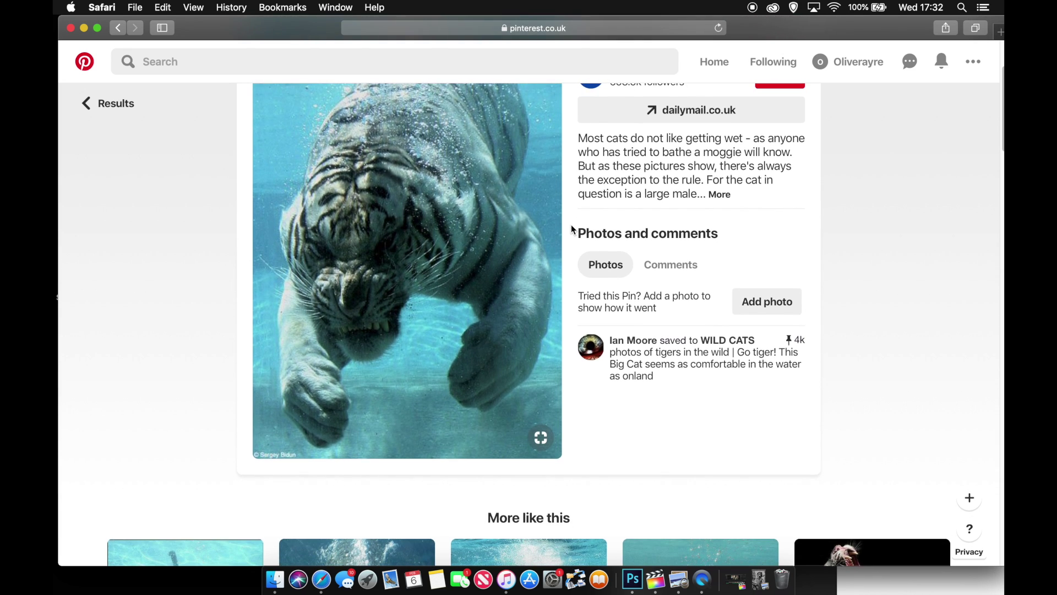
scroll(570, 225, down, 5)
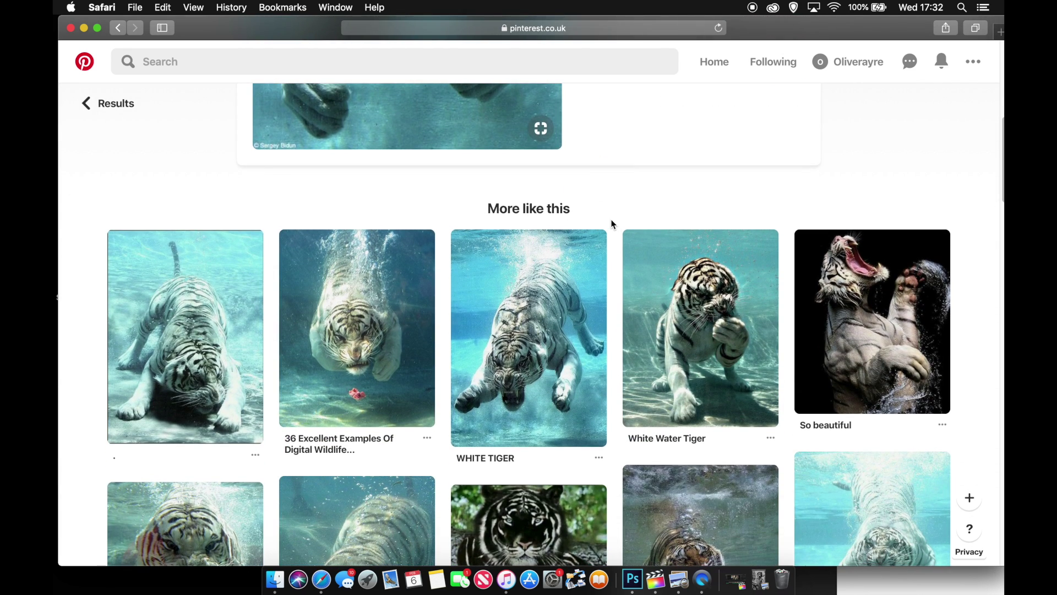
scroll(610, 223, down, 2)
scroll(610, 223, down, 5)
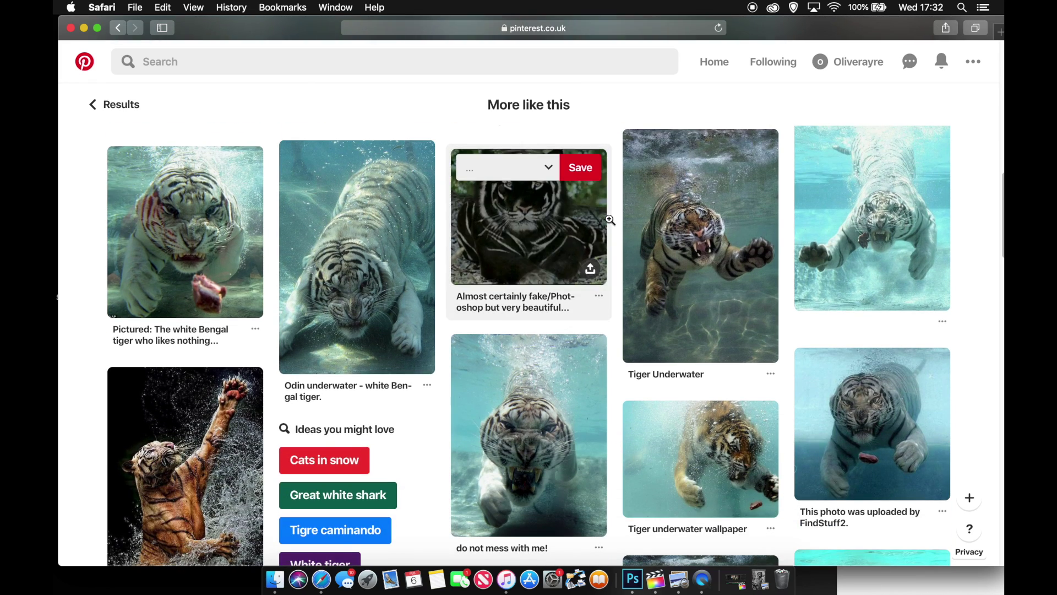
click(609, 217)
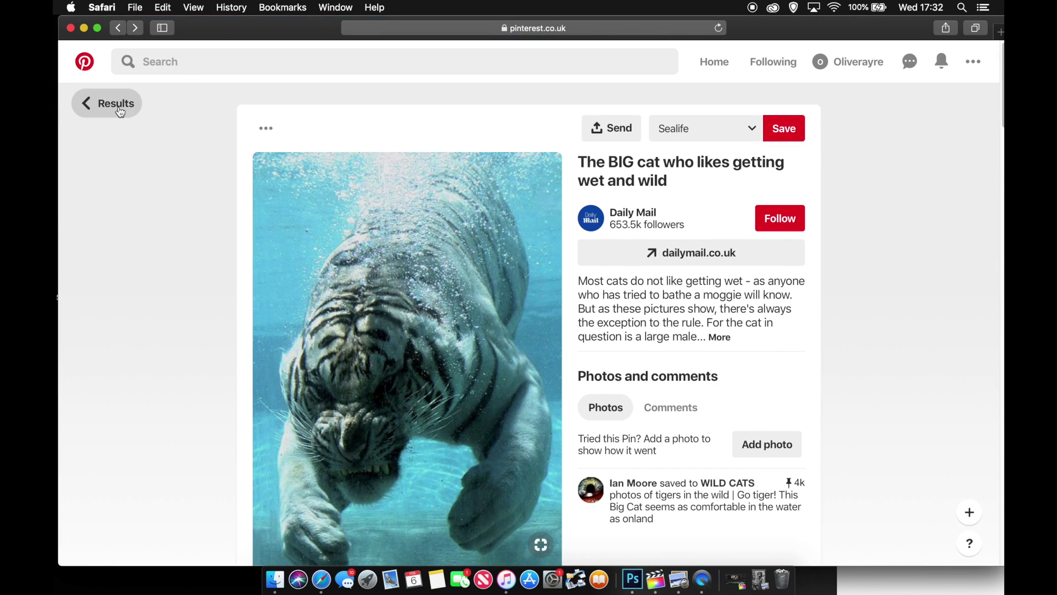
Return to the tiger results, view the pencil-drawn Siberian tiger pin and go back to the results
click(110, 103)
scroll(531, 309, down, 2)
scroll(832, 267, up, 2)
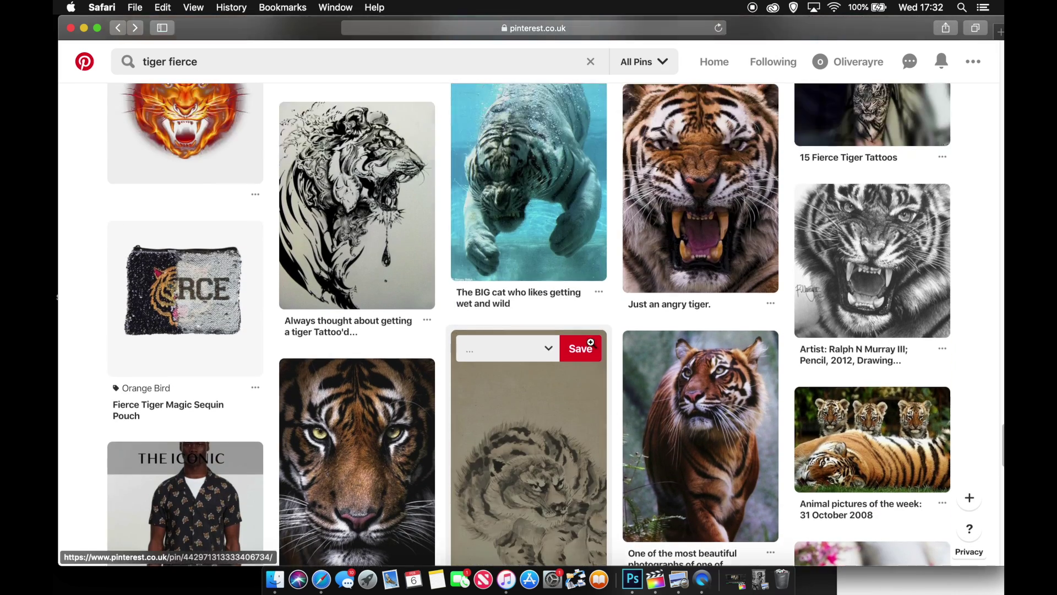
click(831, 266)
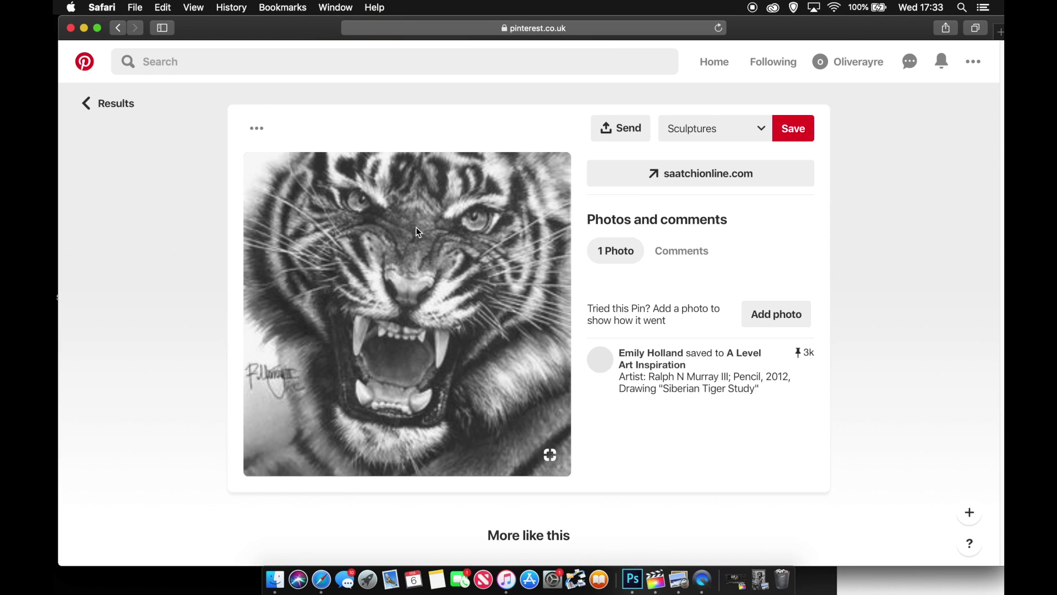
click(106, 104)
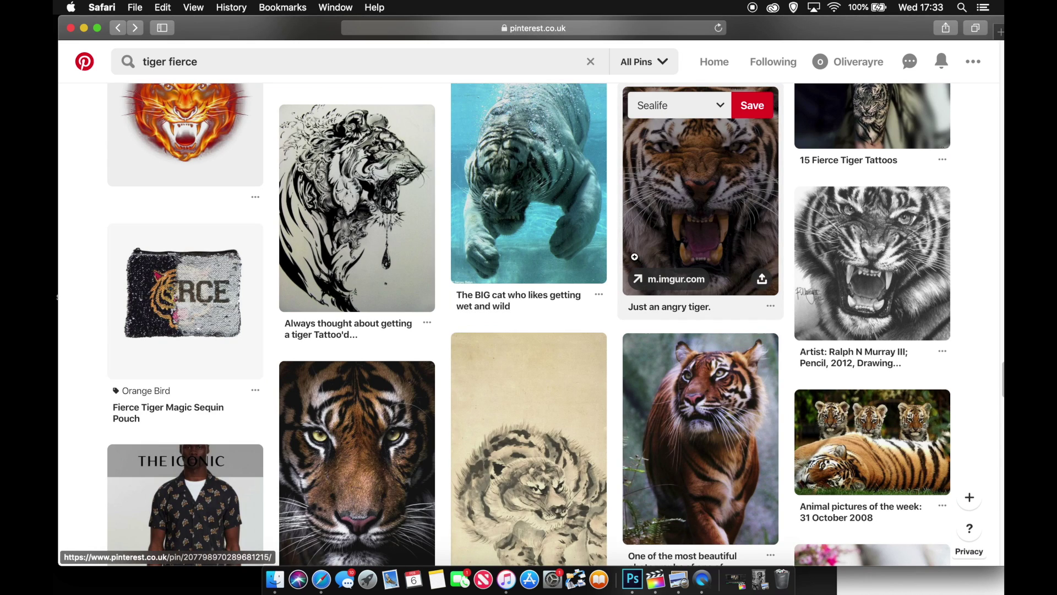
Browse further through the tiger results, open the side-on roaring Siberian Tiger pin and, from its related pins, the colour "Tiger" pin
scroll(618, 269, down, 8)
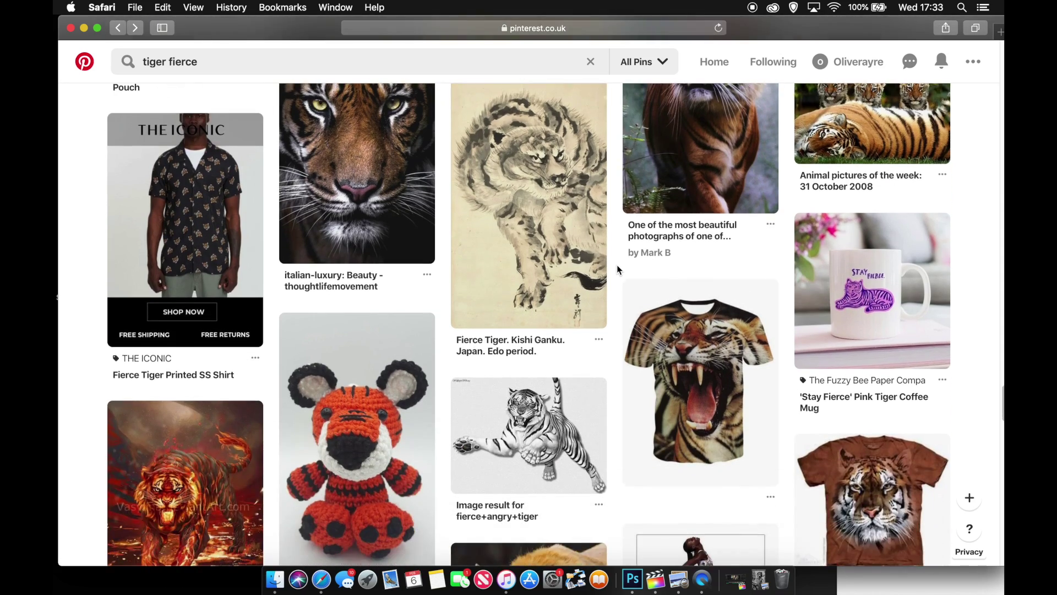
scroll(617, 269, down, 10)
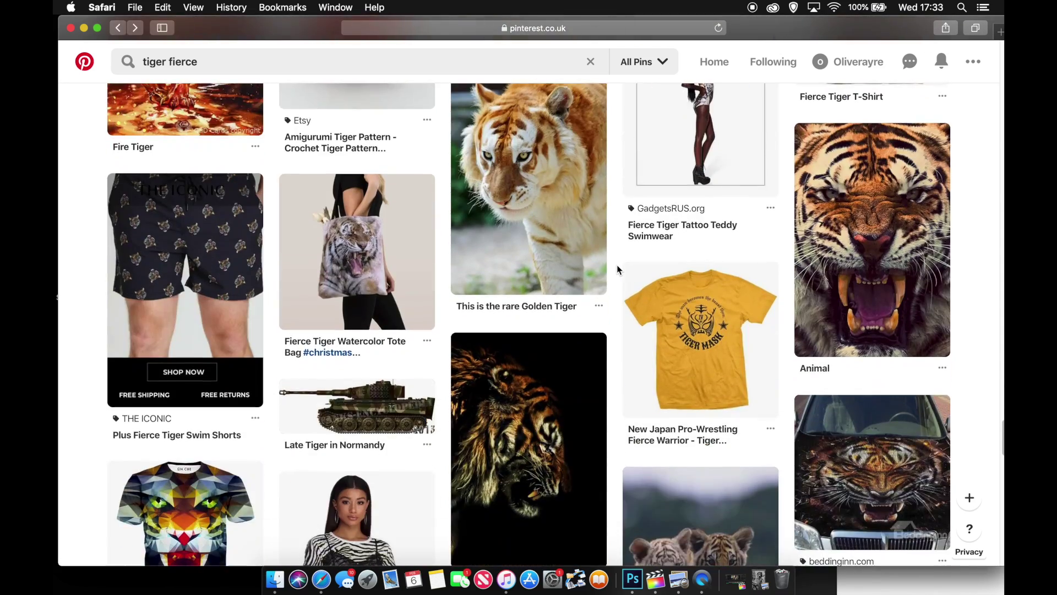
scroll(618, 268, down, 12)
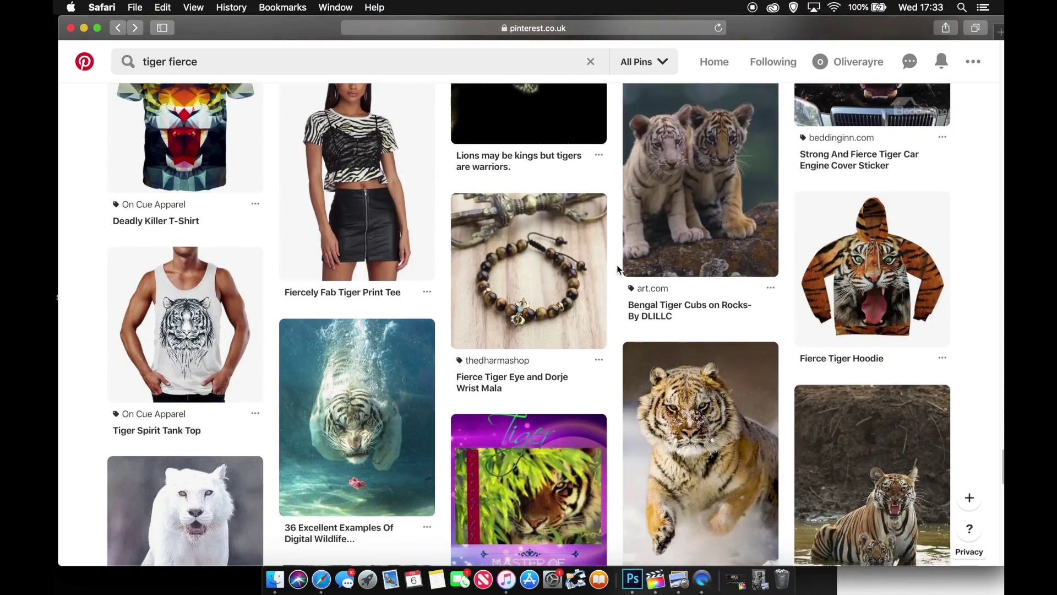
scroll(618, 269, down, 6)
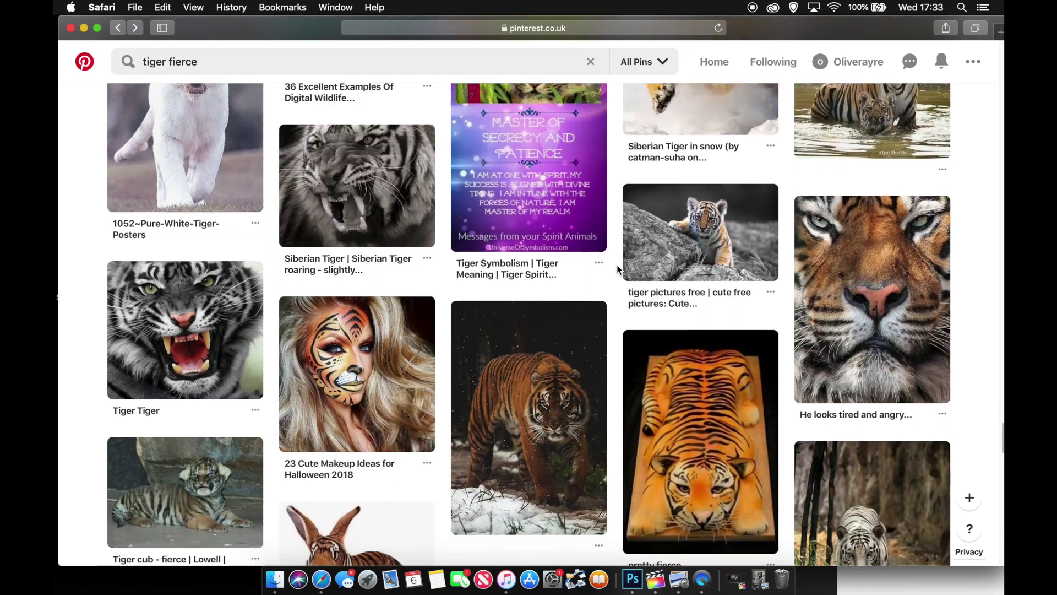
scroll(618, 269, up, 4)
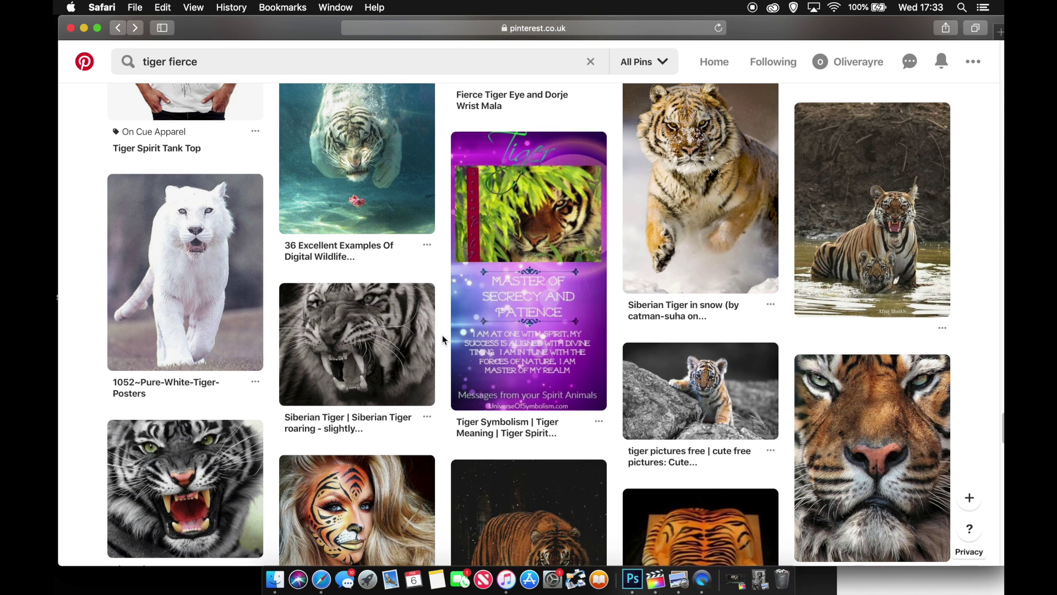
click(427, 339)
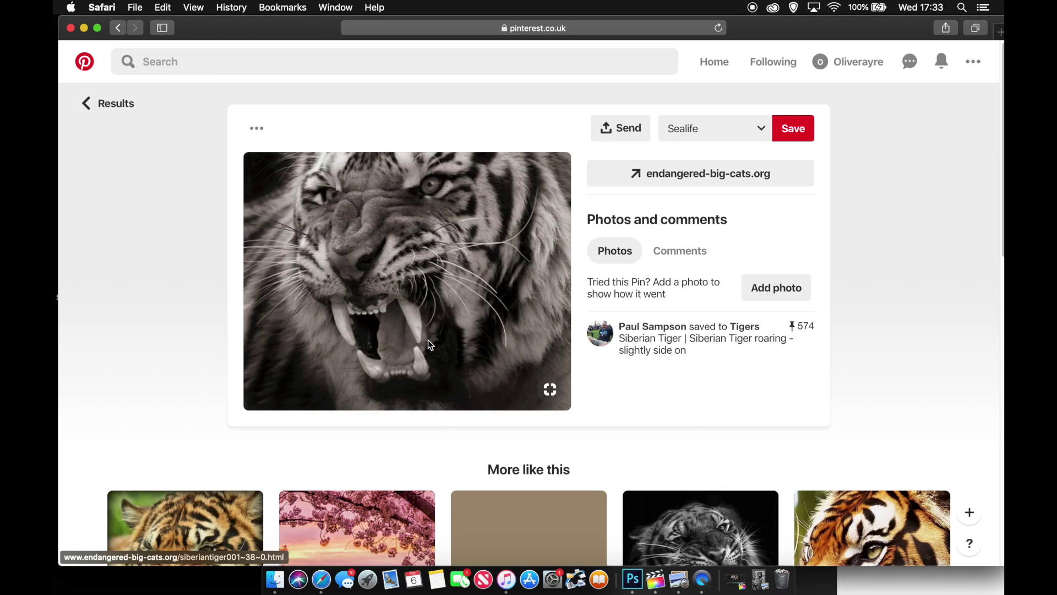
scroll(210, 353, down, 3)
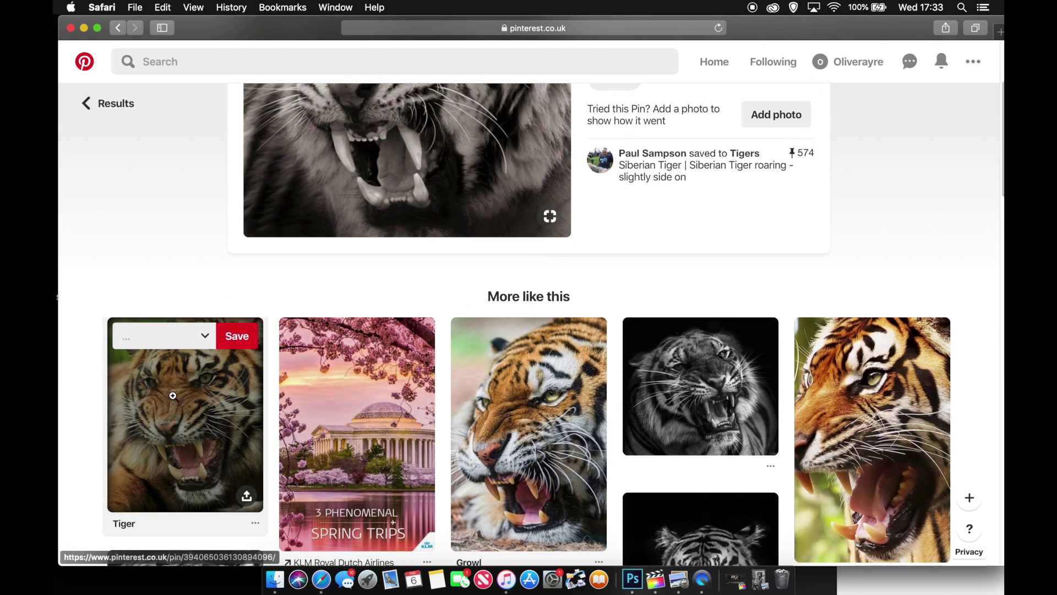
click(165, 380)
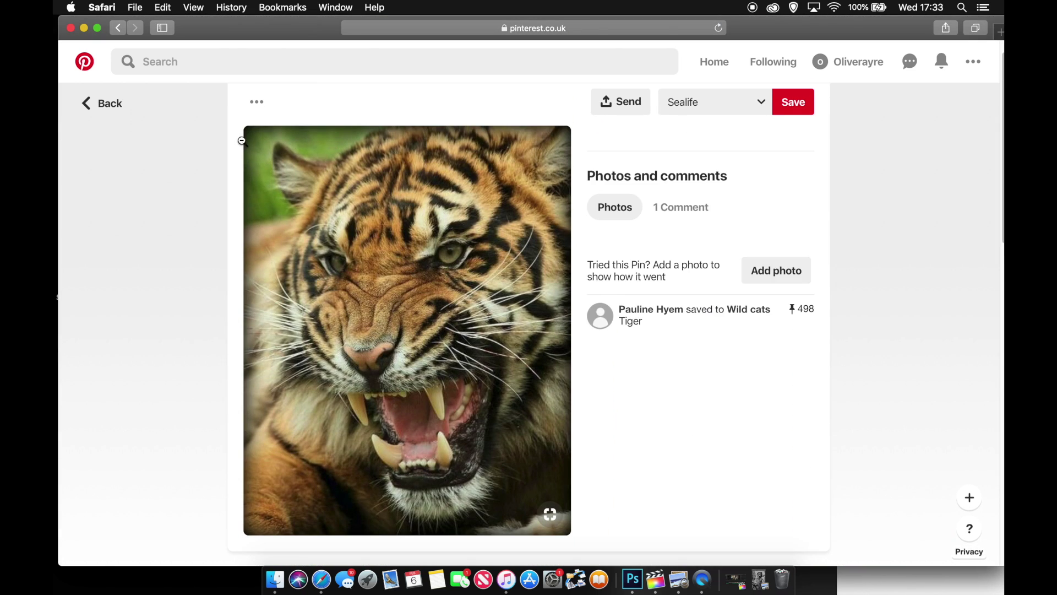
Arrange the browser and Photoshop windows side by side, bring the snarling tiger photo into the blank document and move it near the page centre
drag(245, 21, 716, 21)
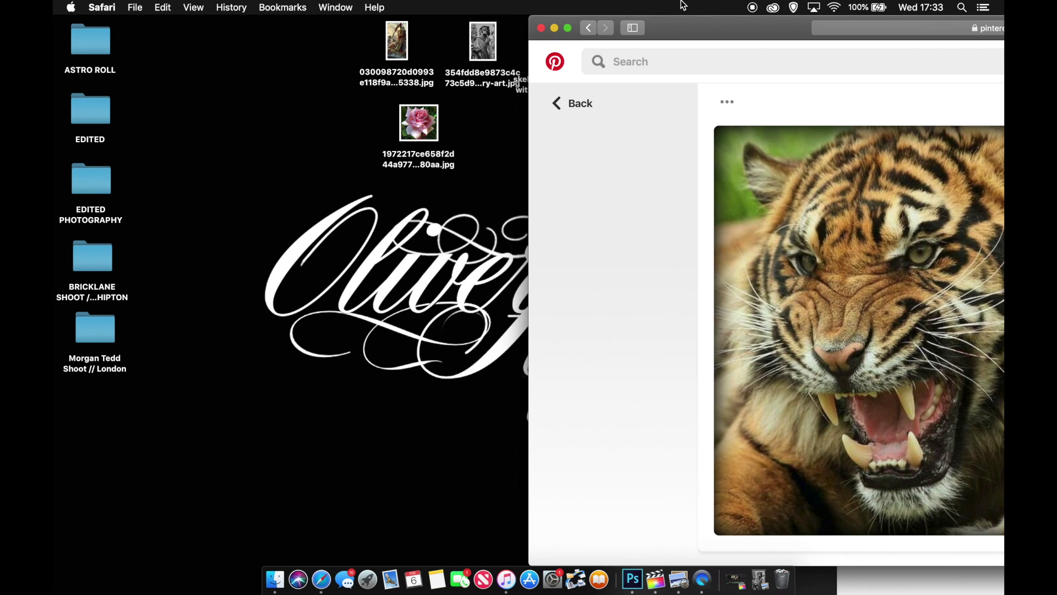
click(884, 589)
drag(857, 278, 168, 188)
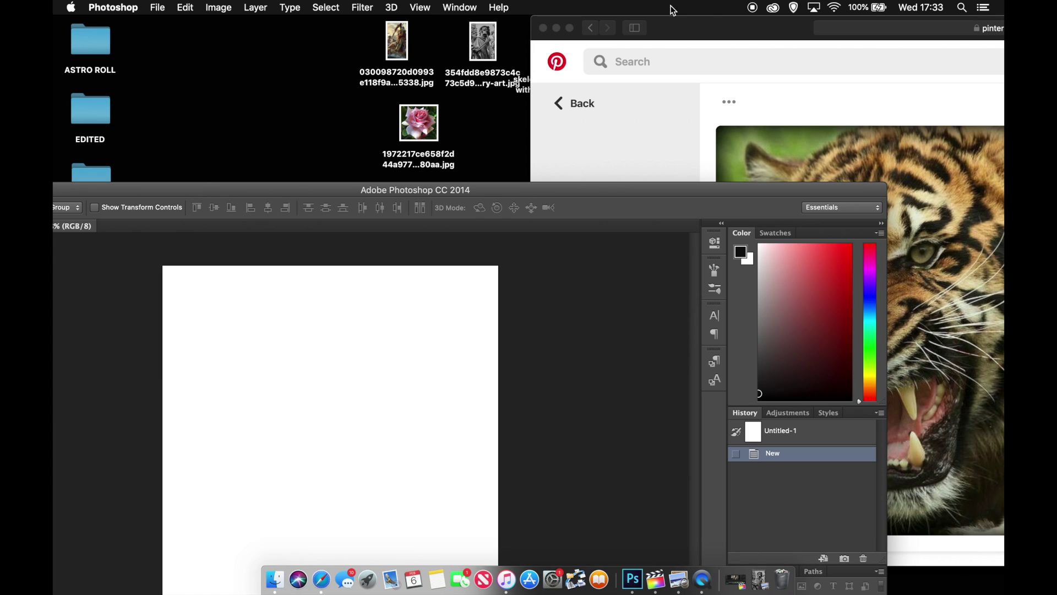
click(744, 25)
drag(885, 330, 348, 389)
double_click(295, 190)
drag(321, 159, 424, 311)
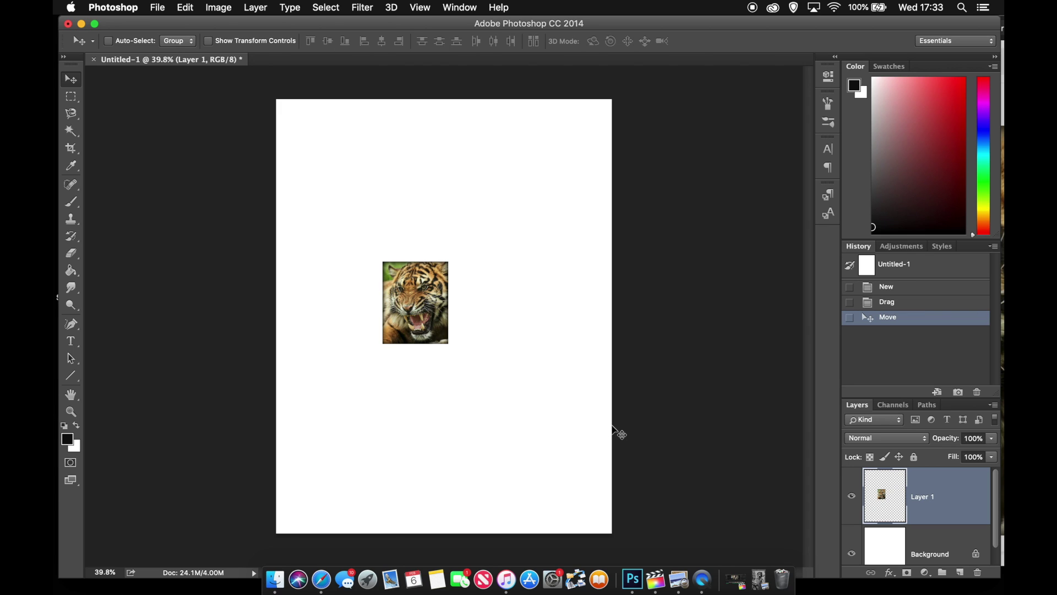
Scale the tiger layer proportionally to 223.20% with Free Transform and position it centrally in the upper half of the page
key(super+t)
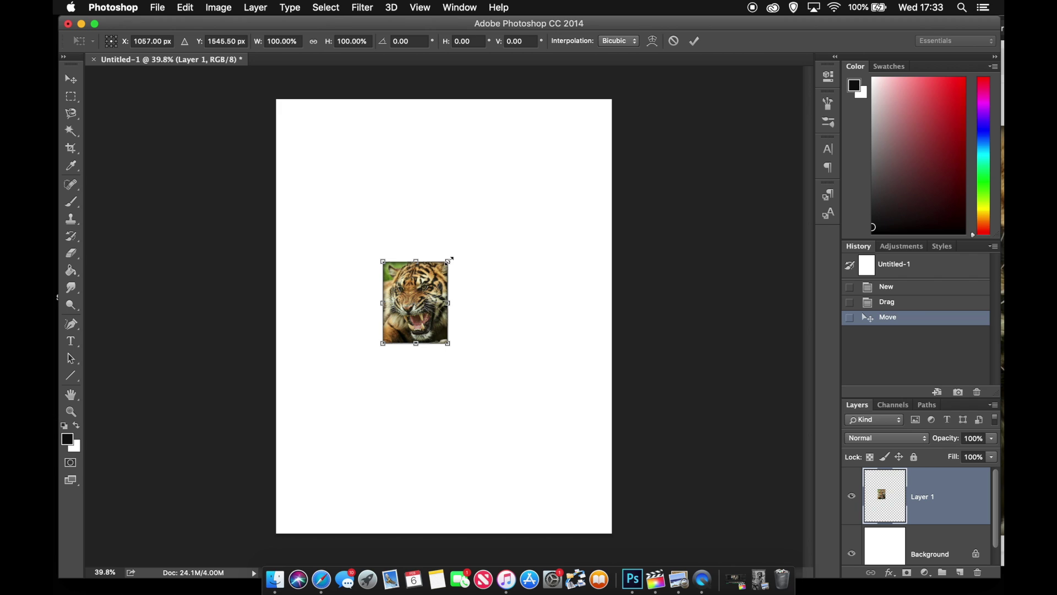
drag(450, 259, 513, 175)
key(ctrl+z)
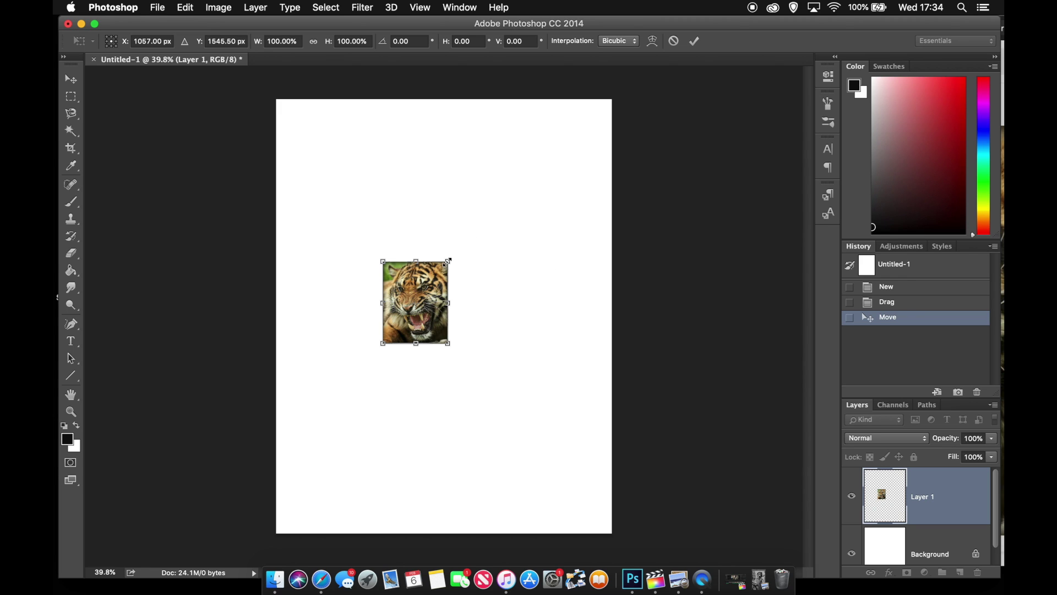
drag(451, 256, 568, 117)
drag(523, 176, 458, 306)
drag(500, 248, 471, 263)
drag(446, 302, 517, 165)
scroll(517, 166, up, 3)
scroll(514, 168, up, 1)
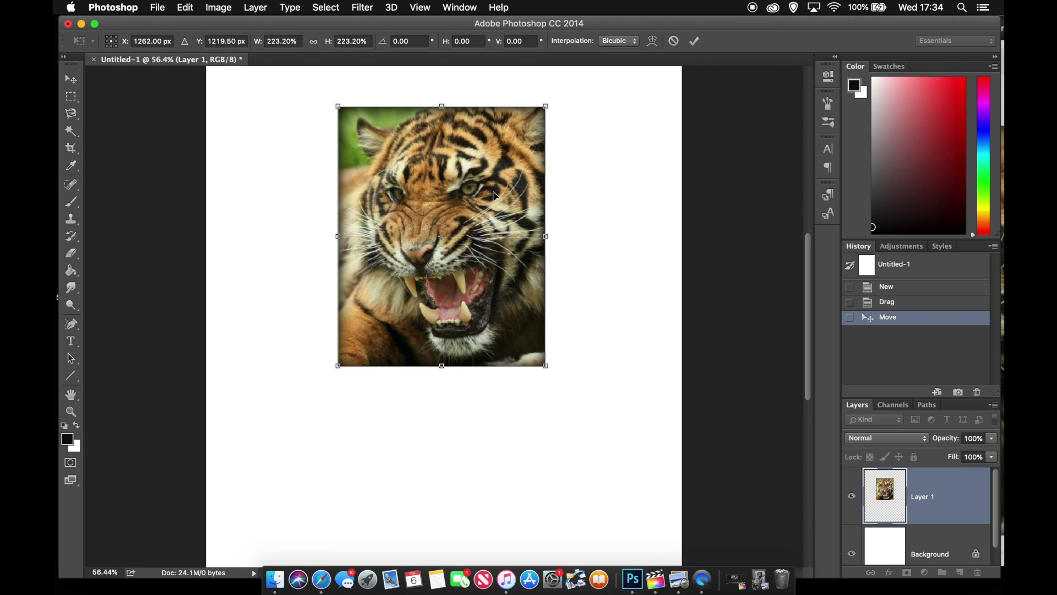
drag(482, 201, 488, 197)
key(Return)
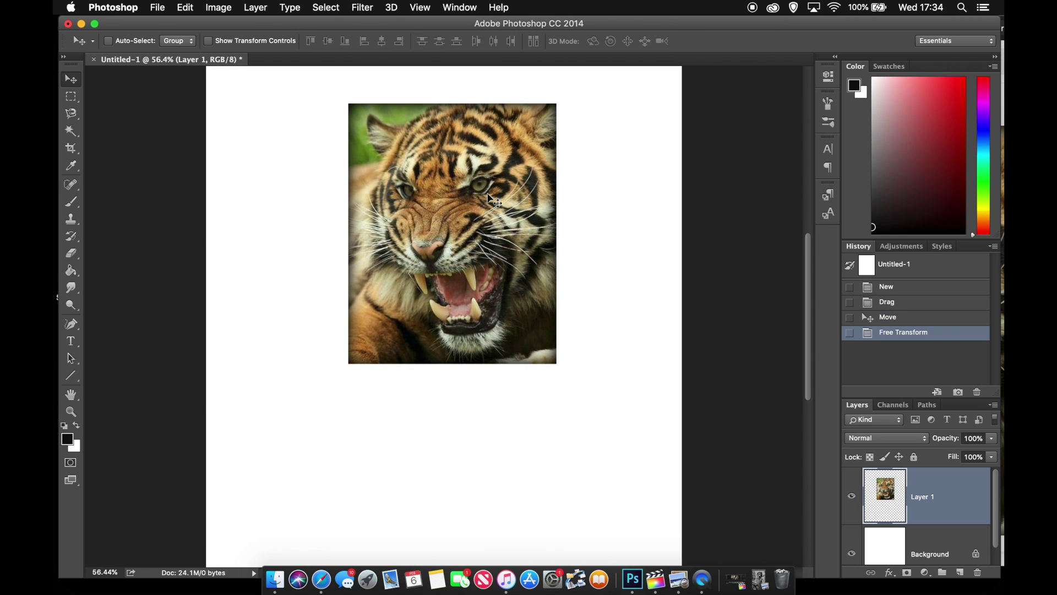
Open the Camera Raw Filter for the tiger layer and set Saturation to -100
click(362, 8)
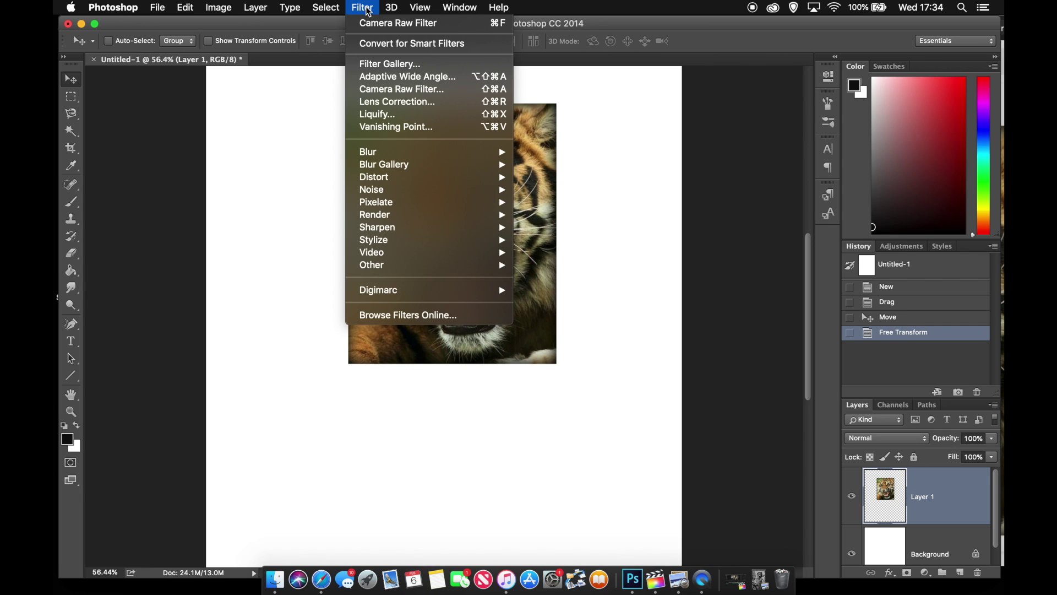
click(404, 91)
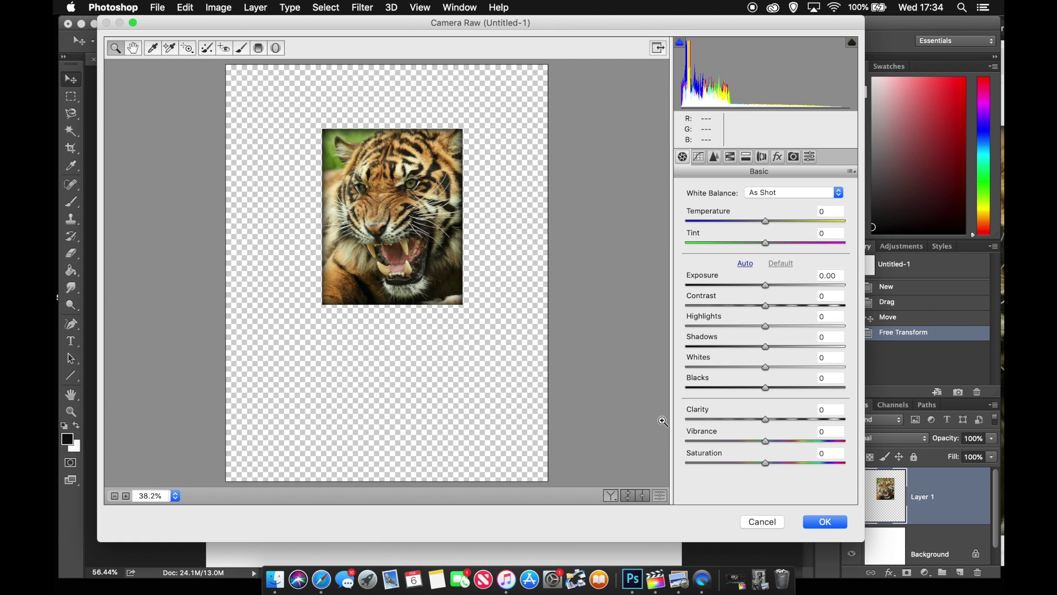
drag(765, 461, 675, 466)
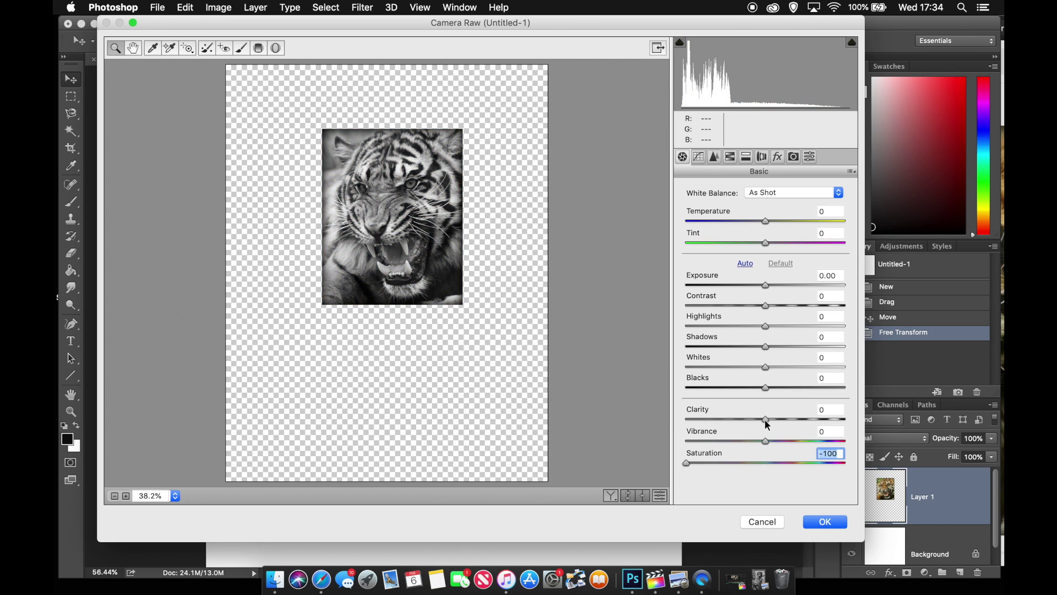
Set Clarity to +33 and Whites to +46 in the Camera Raw adjustments
mouse_move(765, 419)
mouse_down()
mouse_move(798, 422)
mouse_move(665, 419)
mouse_move(851, 419)
mouse_move(707, 414)
mouse_move(821, 418)
mouse_move(754, 417)
mouse_move(807, 410)
mouse_move(752, 417)
mouse_up()
click(765, 419)
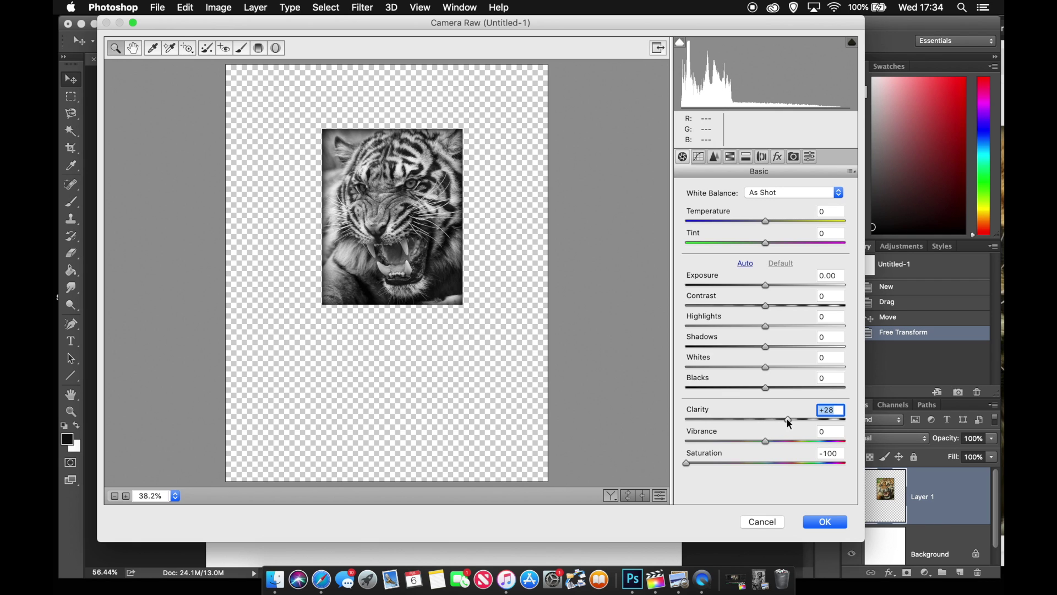
mouse_move(786, 418)
mouse_down()
mouse_move(768, 420)
mouse_move(802, 415)
mouse_move(748, 418)
mouse_move(790, 416)
mouse_up()
drag(765, 367, 802, 364)
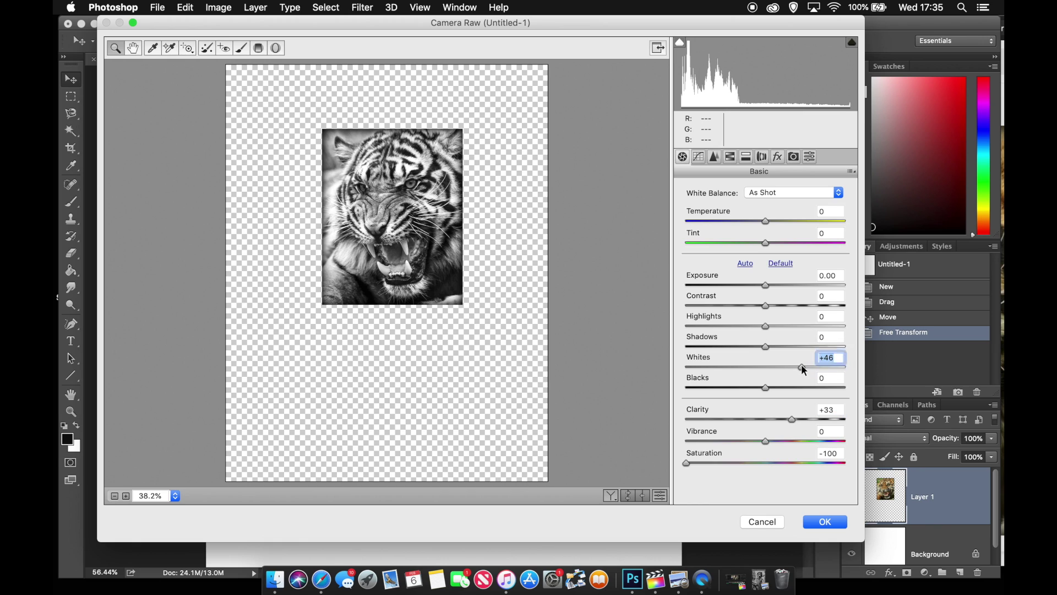
Set Highlights to +2 and Exposure to +0.10 for the tiger image
mouse_move(766, 326)
mouse_down()
mouse_move(726, 325)
mouse_move(765, 323)
mouse_up()
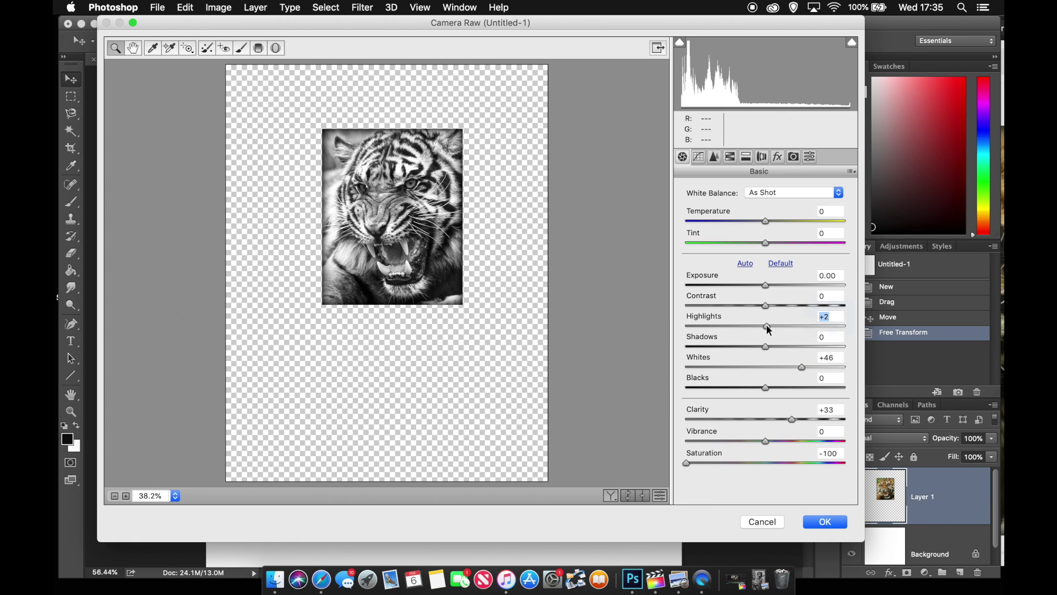
mouse_move(765, 283)
mouse_down()
mouse_move(738, 283)
mouse_move(774, 284)
mouse_up()
drag(768, 282, 765, 282)
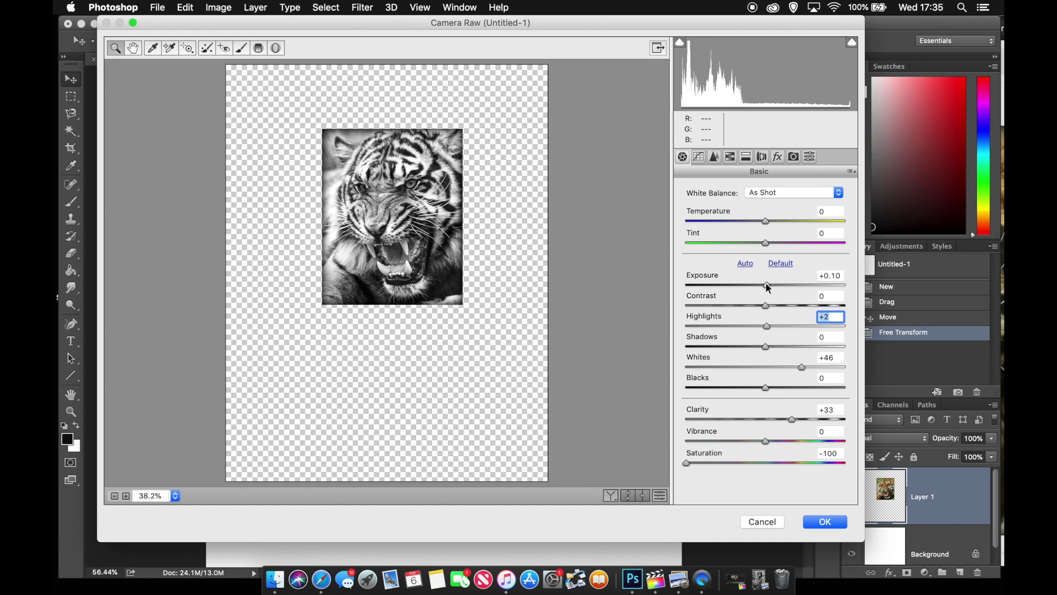
Try Shadows at -100, then set it to +100 and keep Saturation at -100
drag(765, 345, 918, 361)
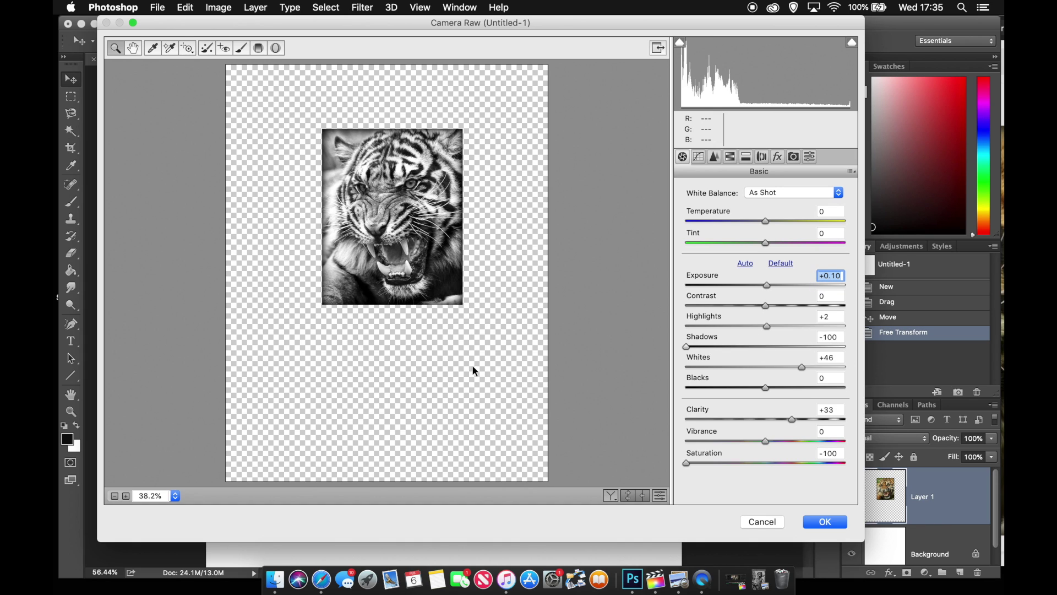
mouse_move(845, 346)
mouse_down()
mouse_move(782, 352)
mouse_move(848, 346)
mouse_up()
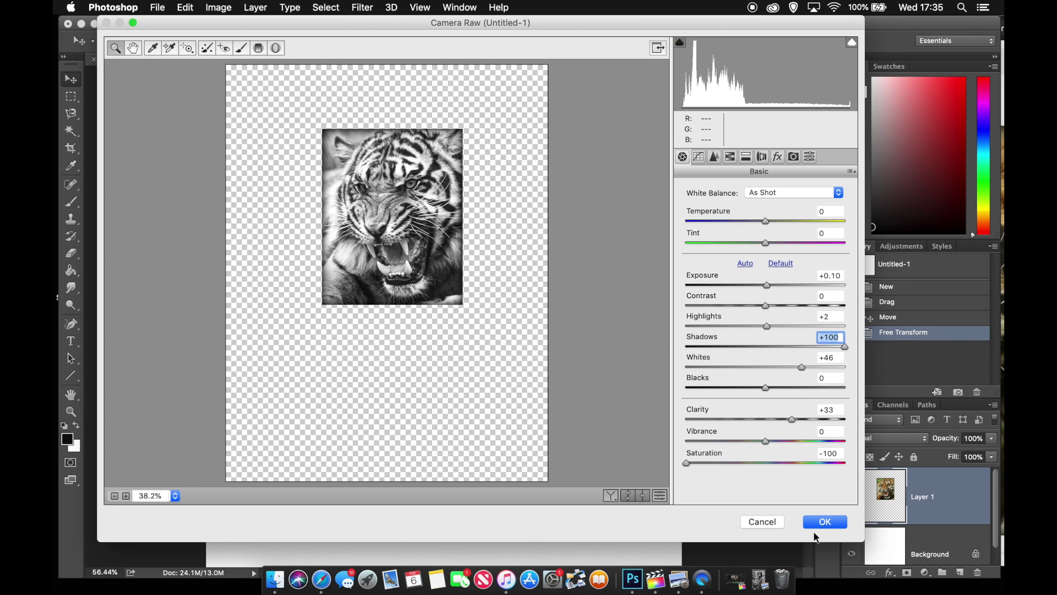
click(685, 463)
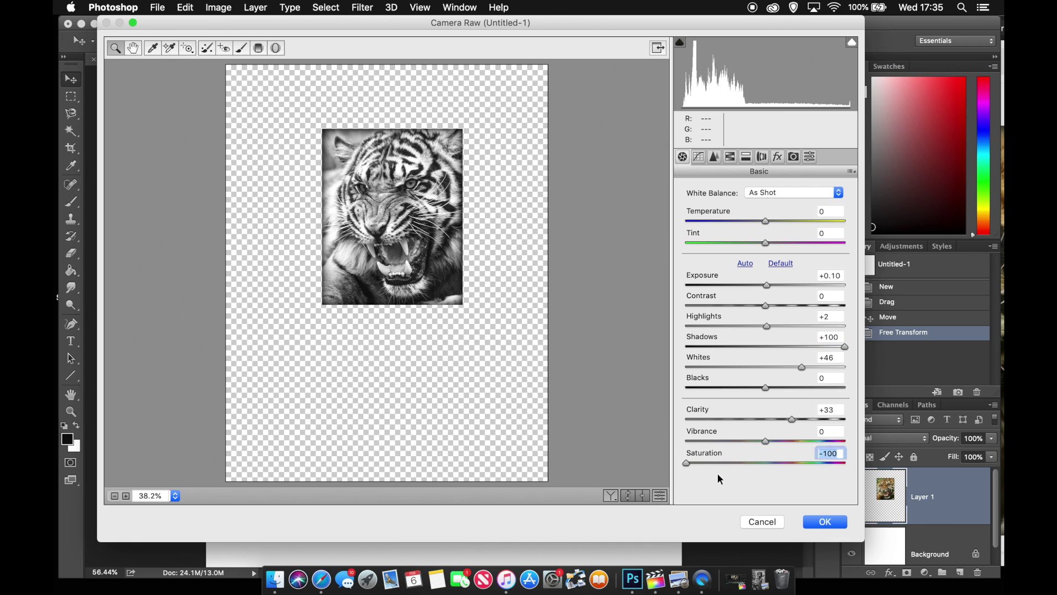
Apply the tiger's Camera Raw adjustments and place the pink rose image into the document as an embedded smart object
click(823, 521)
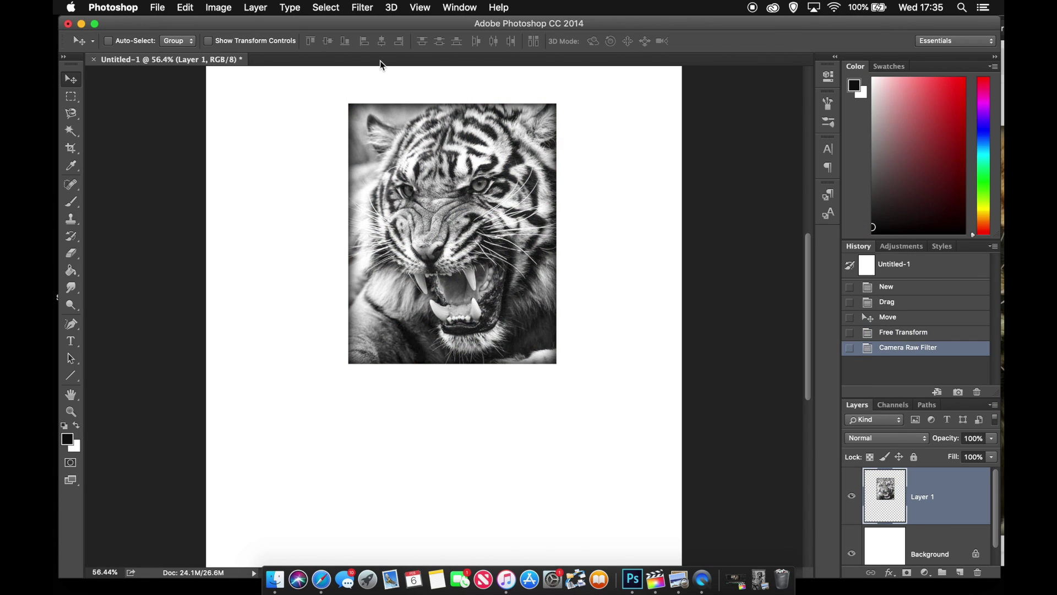
drag(290, 23, 398, 217)
drag(418, 124, 450, 359)
drag(485, 223, 418, 14)
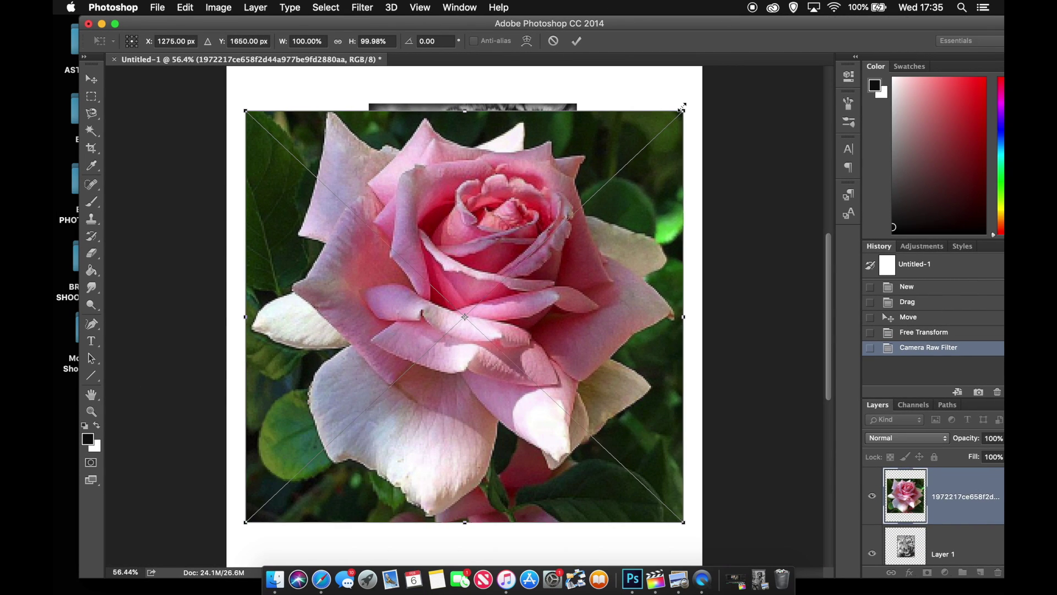
key(Return)
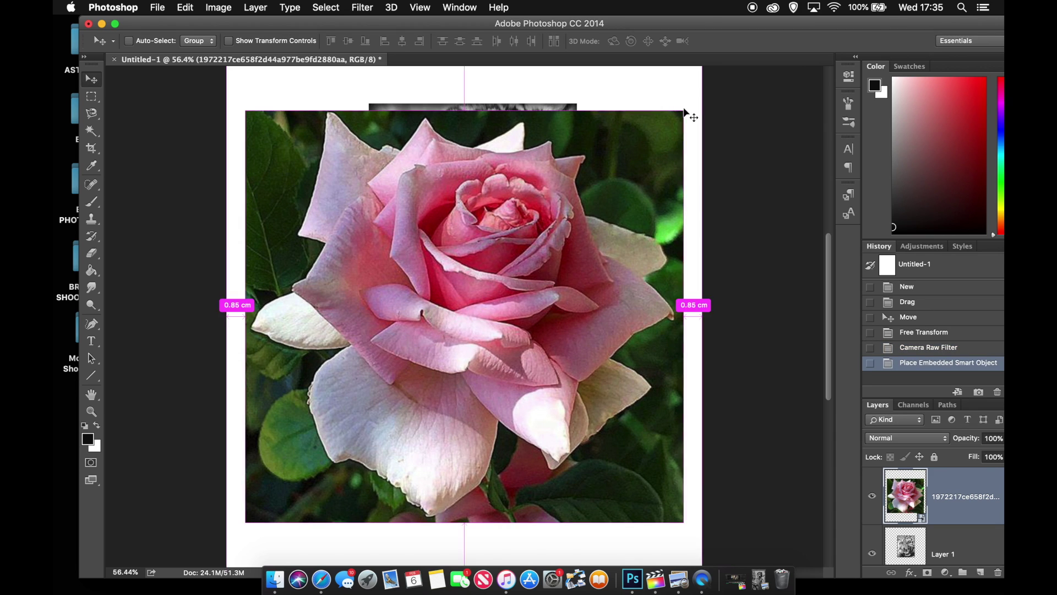
Scale the rose to about 46%, move it over the tiger's lower edge and rotate it to about -10.4°
key(super+t)
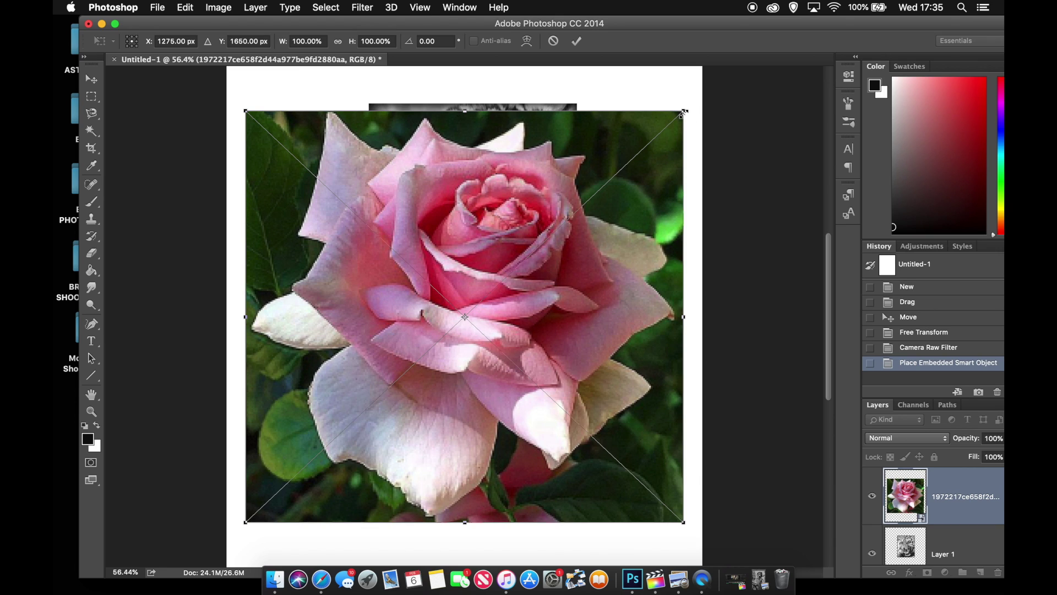
drag(685, 110, 508, 338)
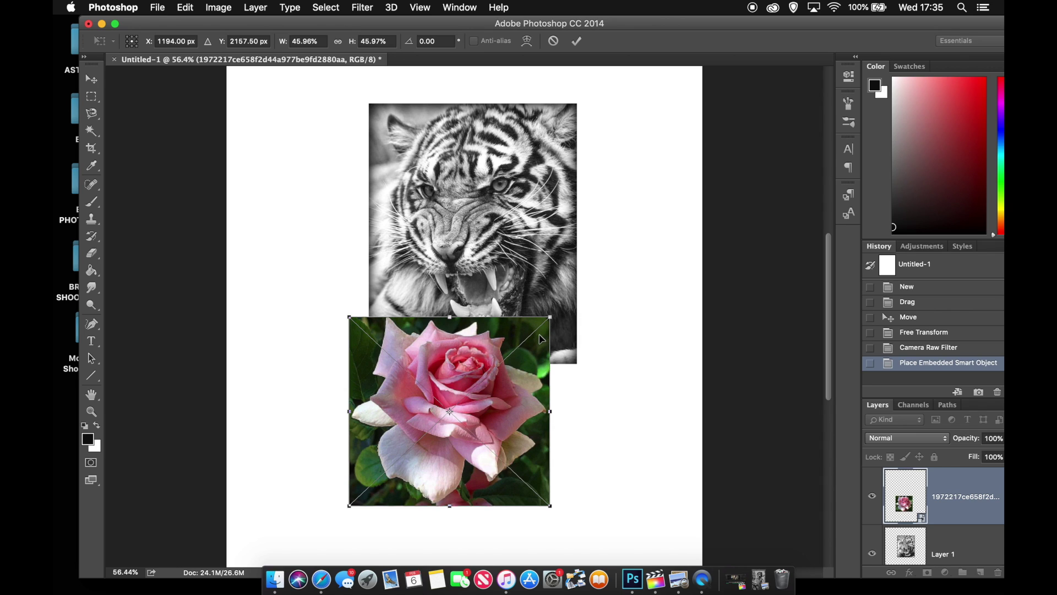
mouse_move(551, 338)
mouse_down()
mouse_move(566, 338)
mouse_move(534, 340)
mouse_move(511, 295)
mouse_move(511, 316)
mouse_move(570, 300)
mouse_move(557, 290)
mouse_move(552, 317)
mouse_up()
key(super+z)
mouse_move(562, 310)
mouse_down()
mouse_move(575, 295)
mouse_move(556, 278)
mouse_move(550, 314)
mouse_move(603, 337)
mouse_move(543, 242)
mouse_move(550, 238)
mouse_move(552, 292)
mouse_up()
drag(530, 368, 543, 359)
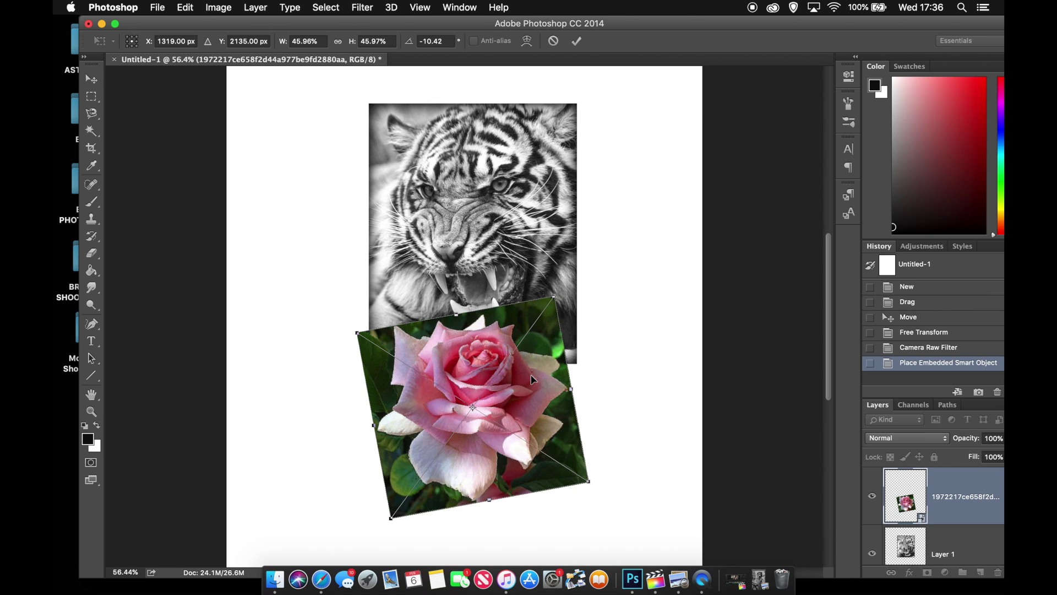
Flip the rose horizontally, adjust its rotation to about 10.6° and shift it beneath the tiger's mouth
right_click(531, 379)
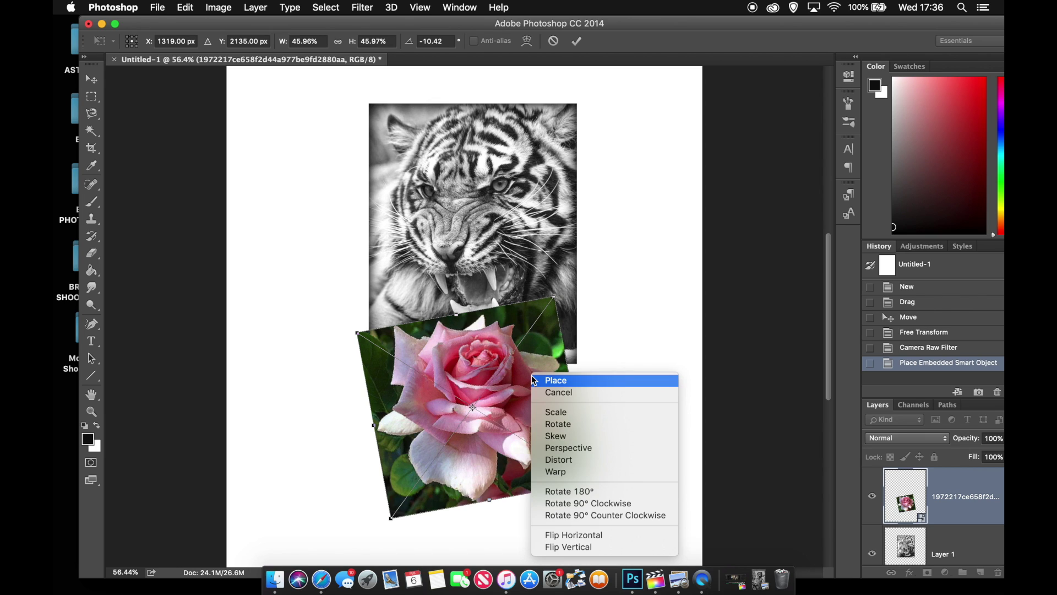
click(598, 534)
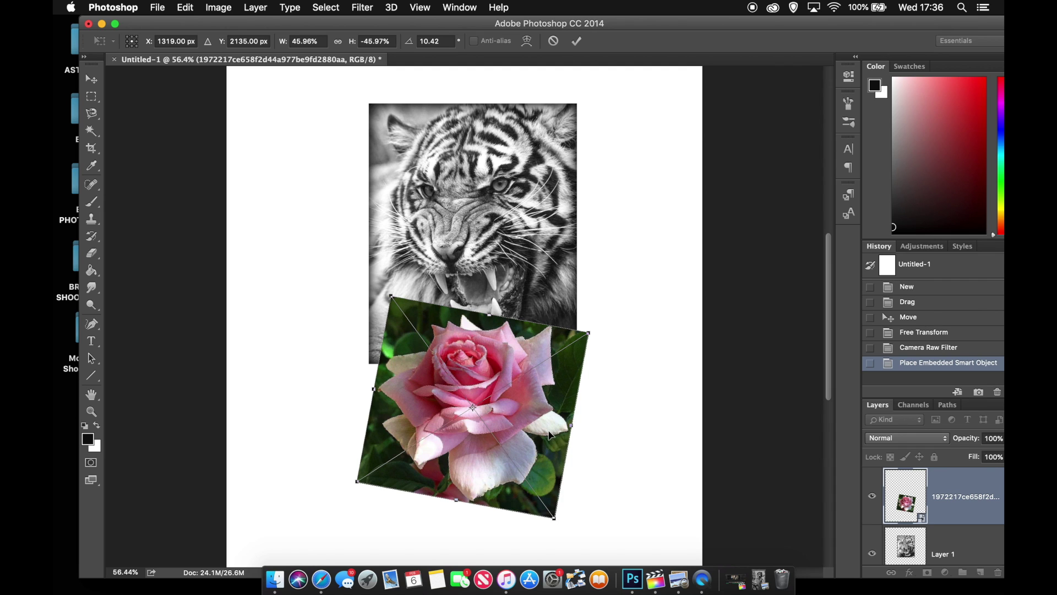
mouse_move(584, 483)
mouse_down()
mouse_move(600, 460)
mouse_move(578, 504)
mouse_move(588, 493)
mouse_up()
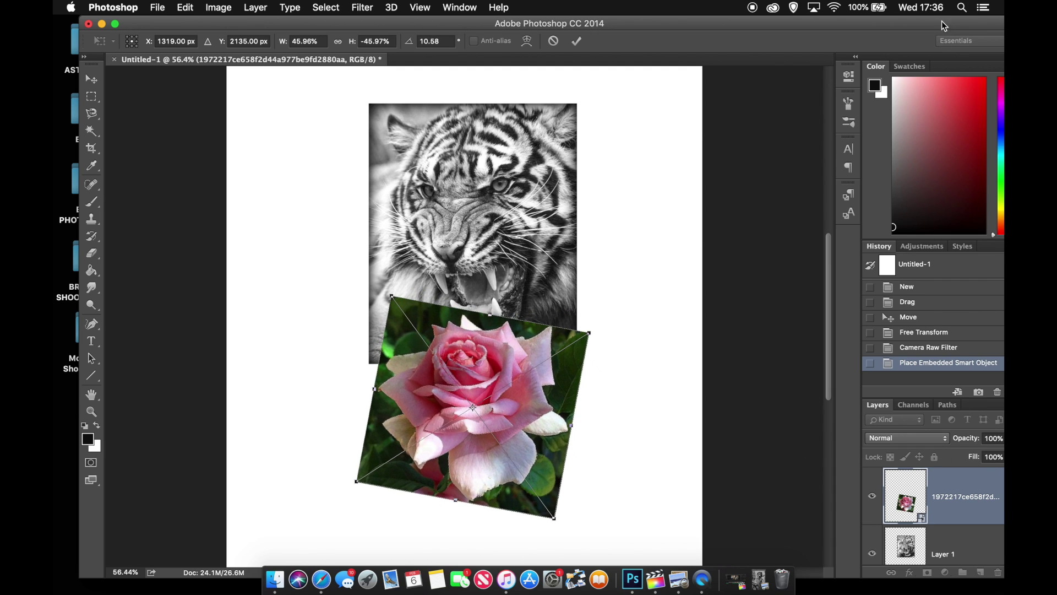
drag(941, 30, 925, 31)
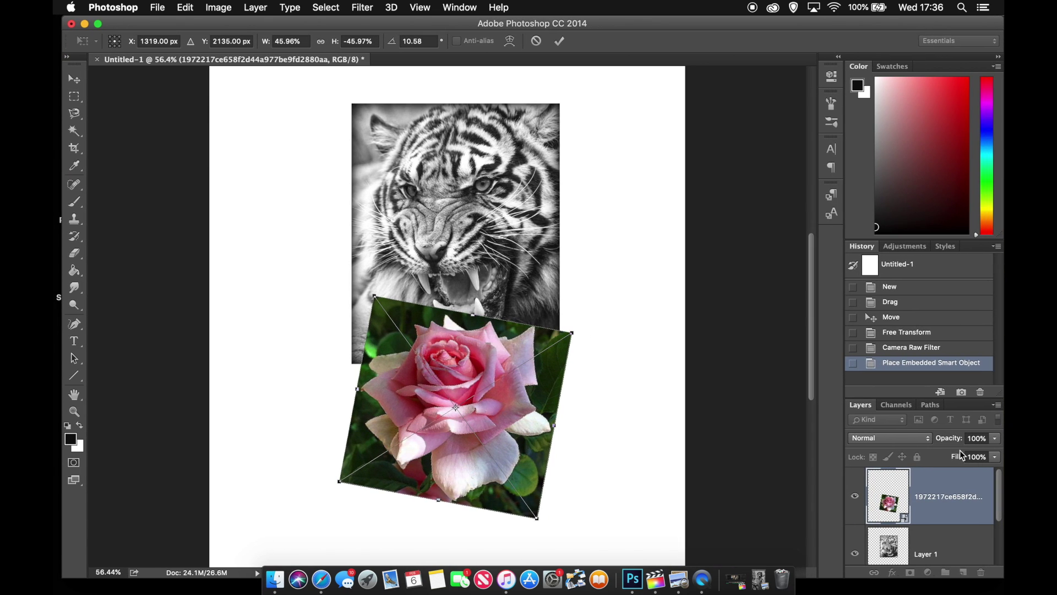
drag(498, 405, 535, 360)
Lower the rose layer's opacity to 56% and reposition the rose so it overlaps the tiger's lower jaw
click(996, 439)
drag(997, 453, 969, 454)
drag(516, 377, 527, 428)
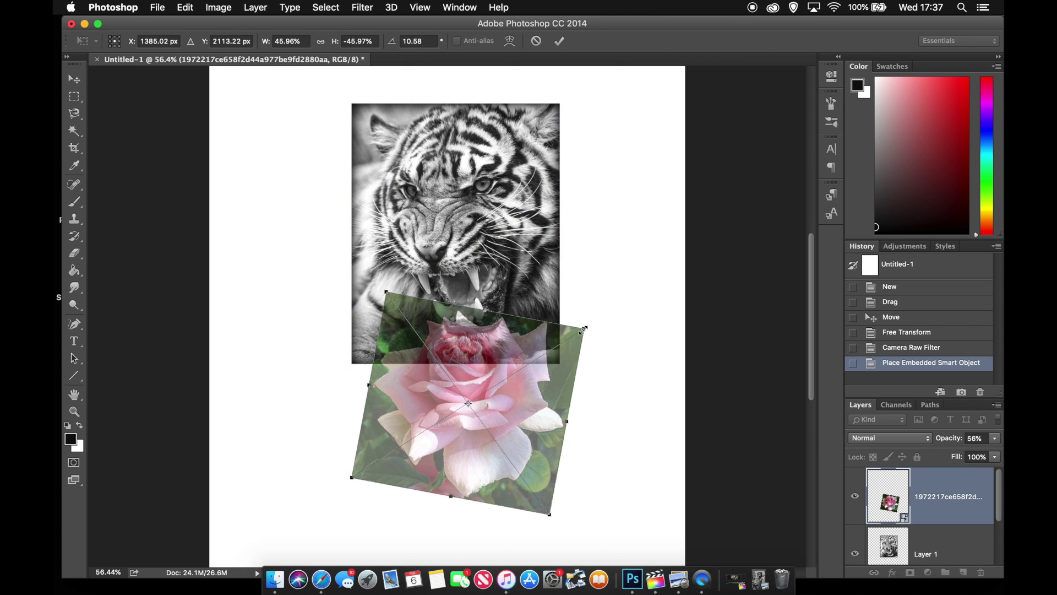
Scale the rose down to about 39% and reduce its rotation to about 6.4°, placing it below the tiger's mouth
drag(584, 328, 549, 351)
mouse_move(507, 406)
mouse_down()
mouse_move(516, 398)
mouse_move(518, 418)
mouse_up()
drag(573, 437, 530, 439)
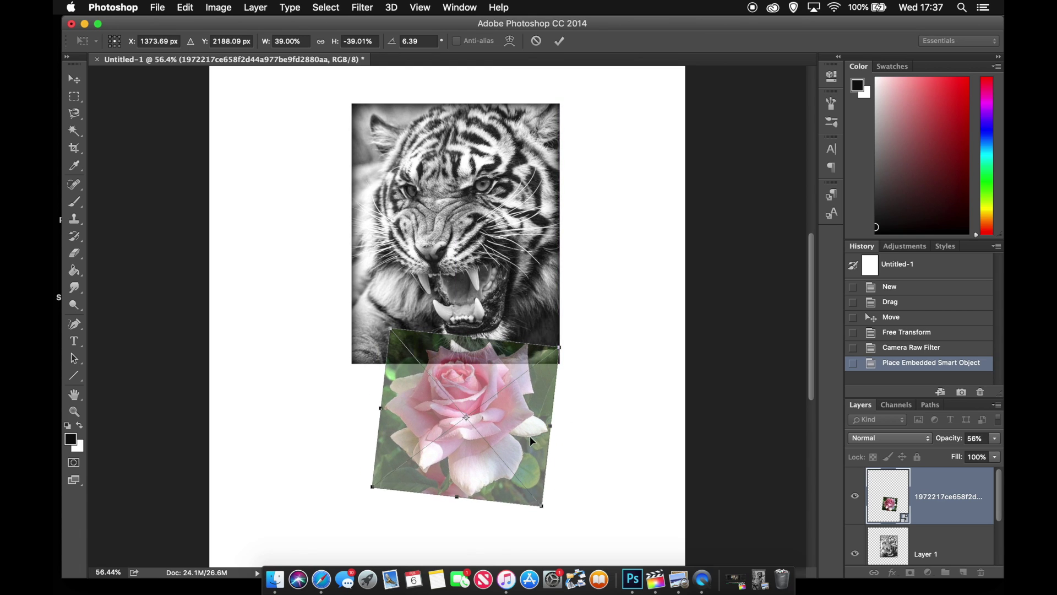
Nudge the rose slightly left and down to about X 1356 px, Y 2197 px under the tiger's jaw
key(Left)
key(Left)
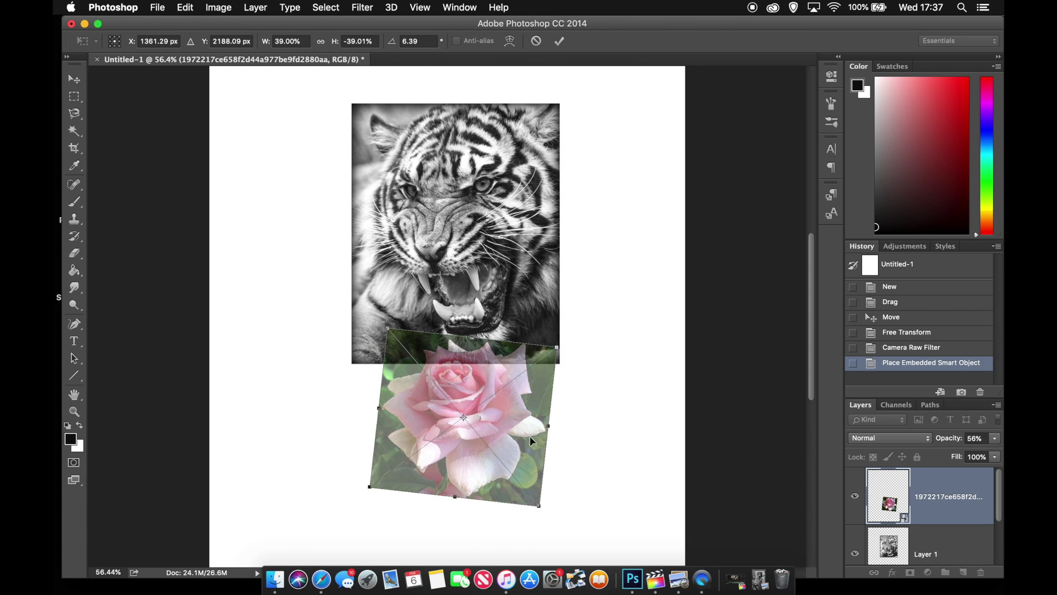
key(Down)
key(Down)
key(Down)
key(Down)
key(Down)
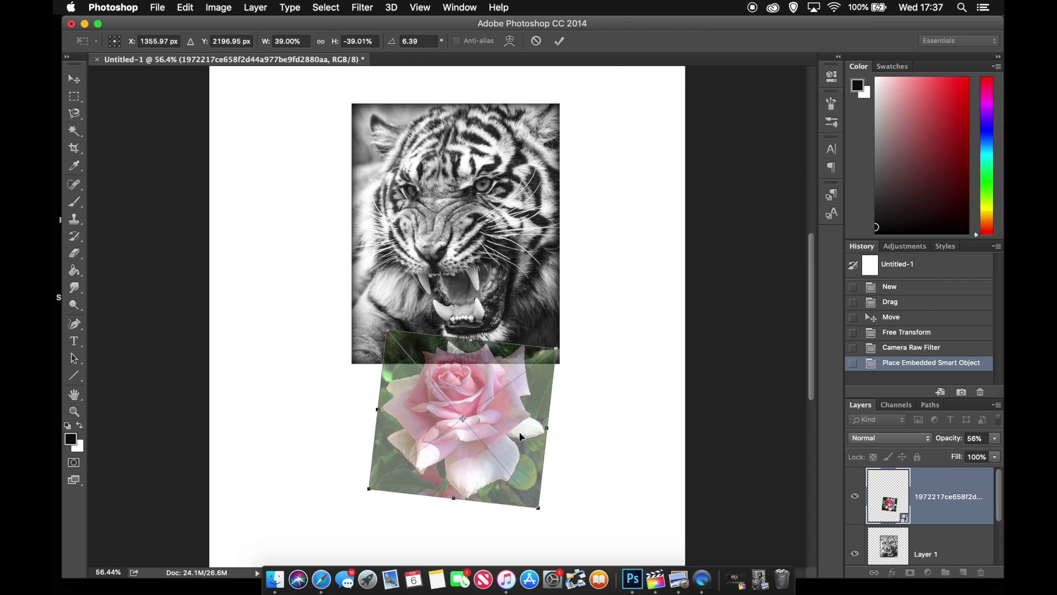
Try the rose flipped horizontally with its tilt at about -6.6°, and flip it back
right_click(521, 437)
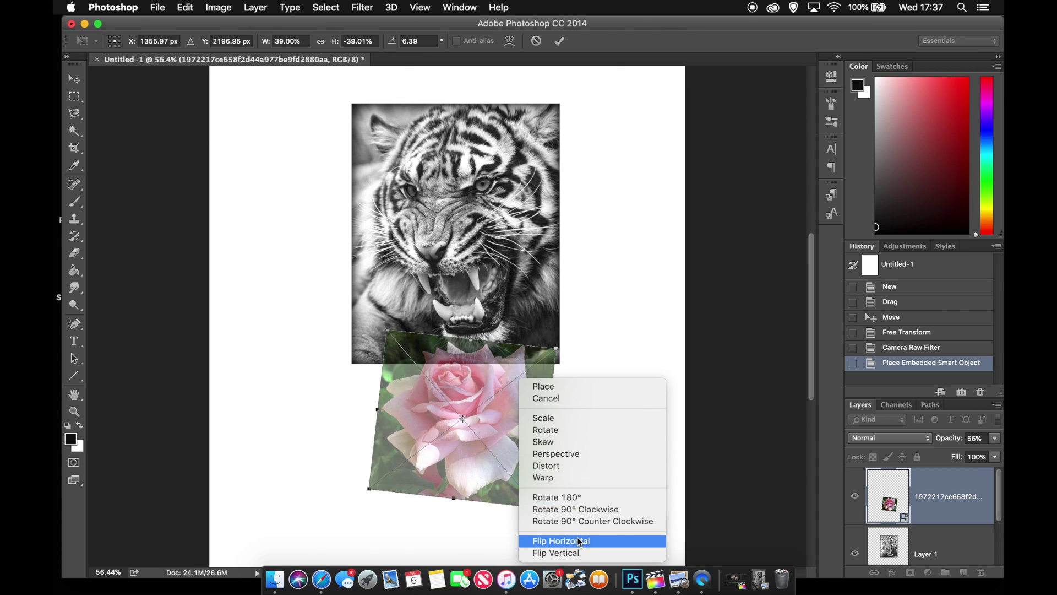
click(582, 545)
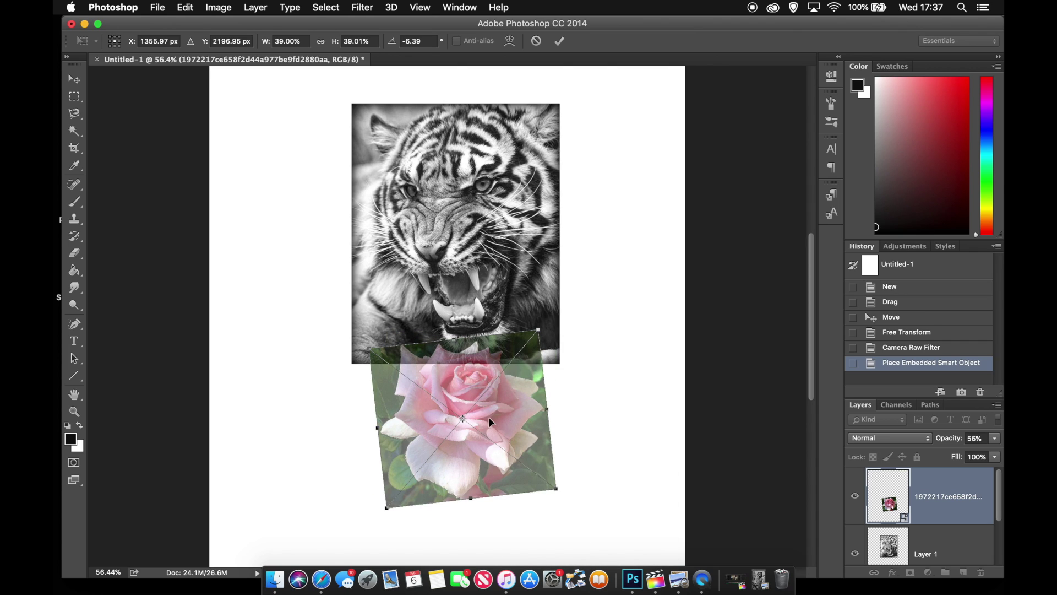
mouse_move(361, 341)
mouse_down()
mouse_move(356, 353)
mouse_move(361, 329)
mouse_move(350, 333)
mouse_move(368, 324)
mouse_up()
drag(571, 428, 584, 441)
right_click(513, 413)
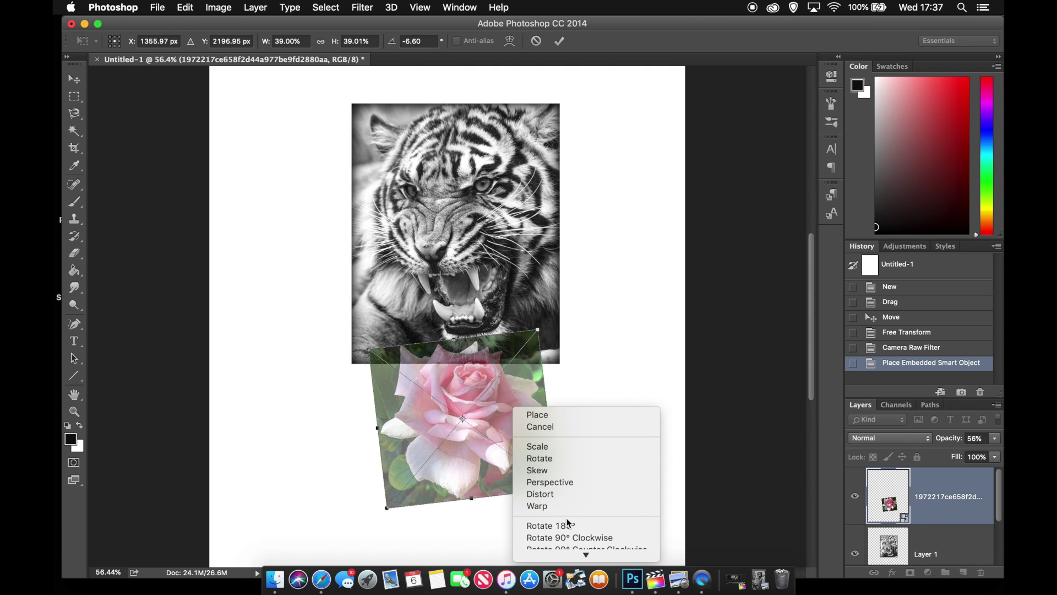
click(579, 540)
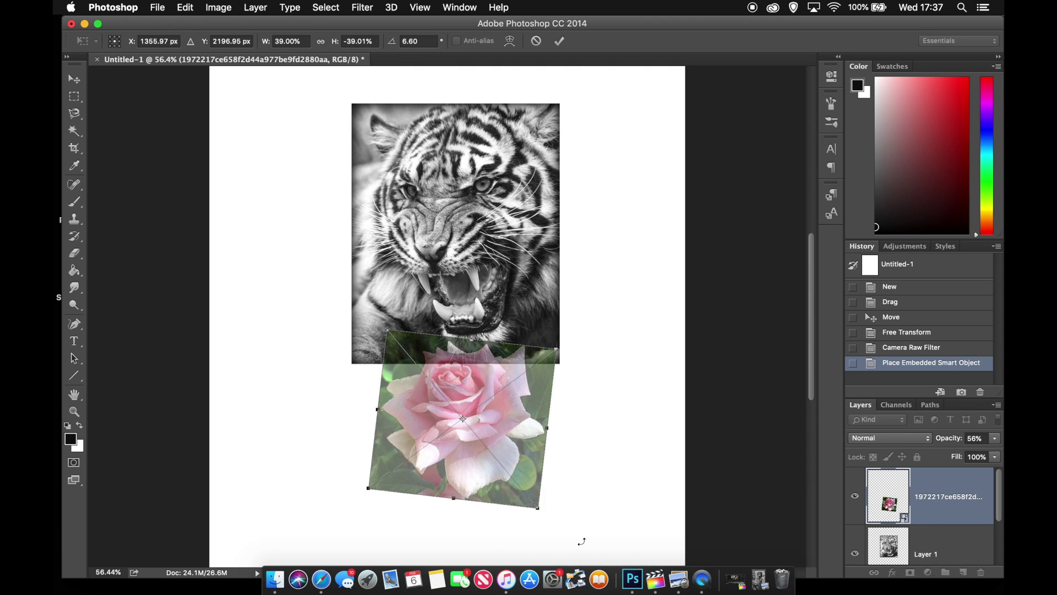
Move the rose to about X 1372 px, Y 2207 px, commit the transform and restore the layer's opacity to 100%
drag(515, 447, 513, 437)
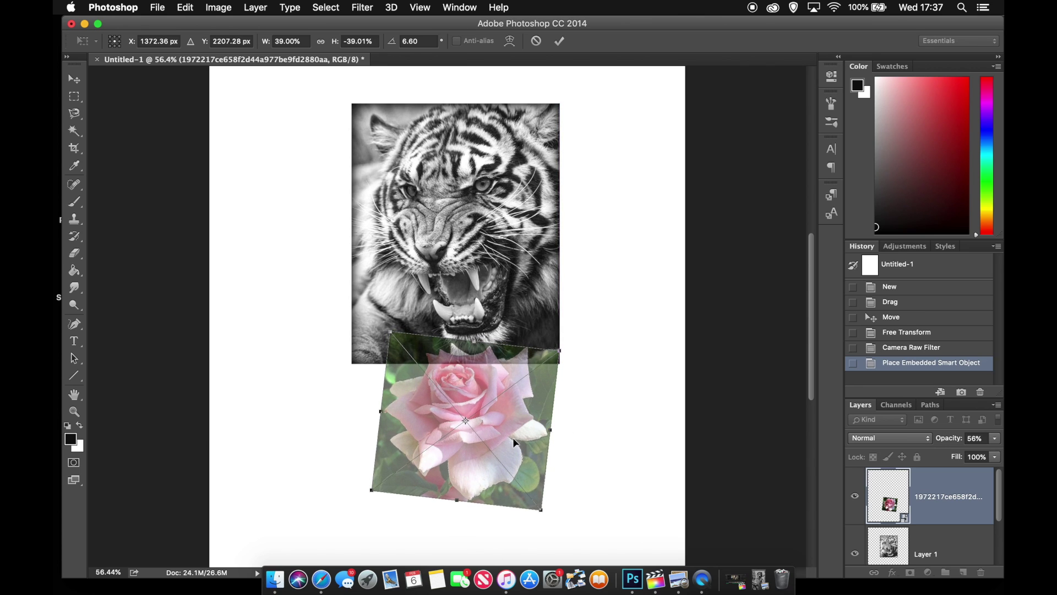
key(Return)
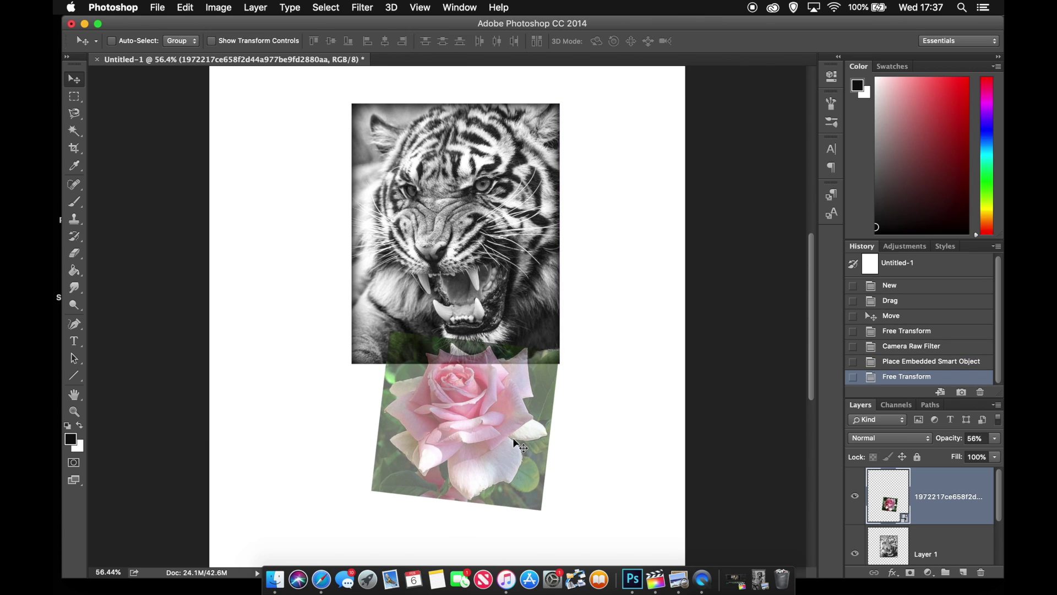
click(994, 439)
drag(971, 451, 996, 451)
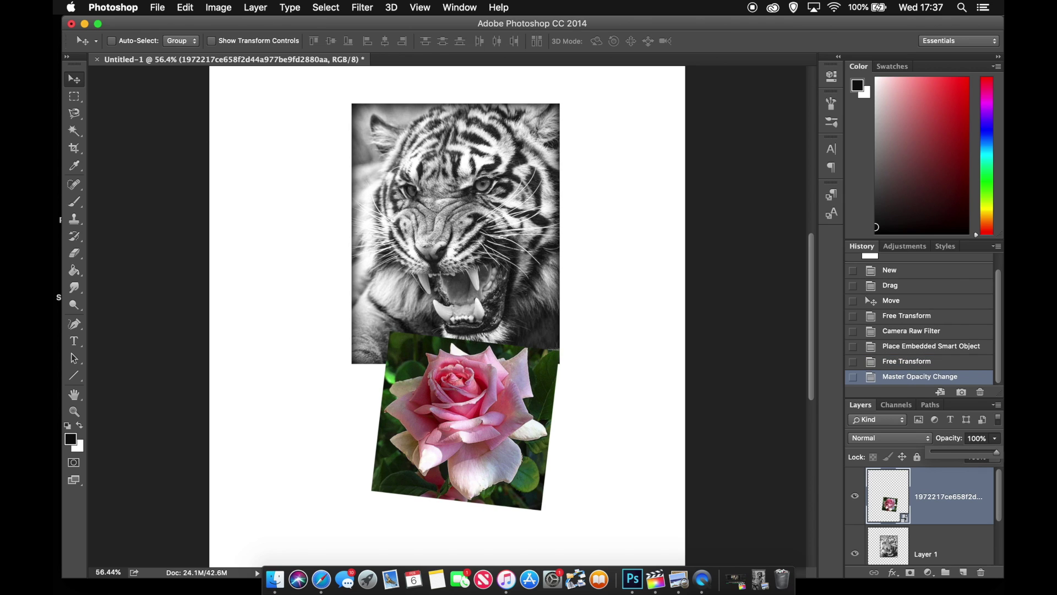
Open the Camera Raw Filter for the rose layer and set Saturation to -100 and Clarity to +100
click(362, 7)
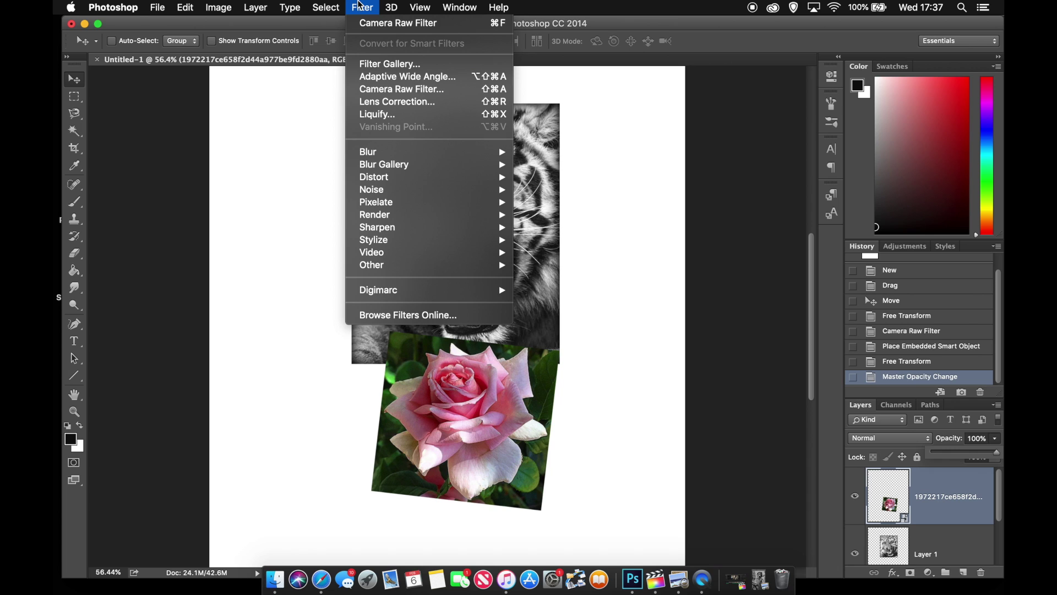
click(410, 89)
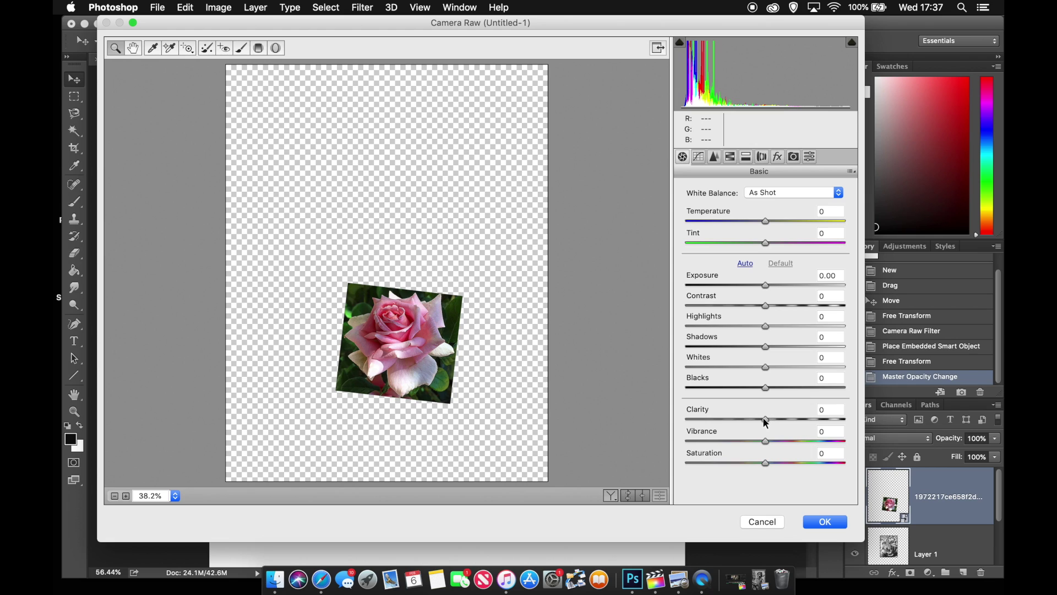
drag(765, 463, 686, 462)
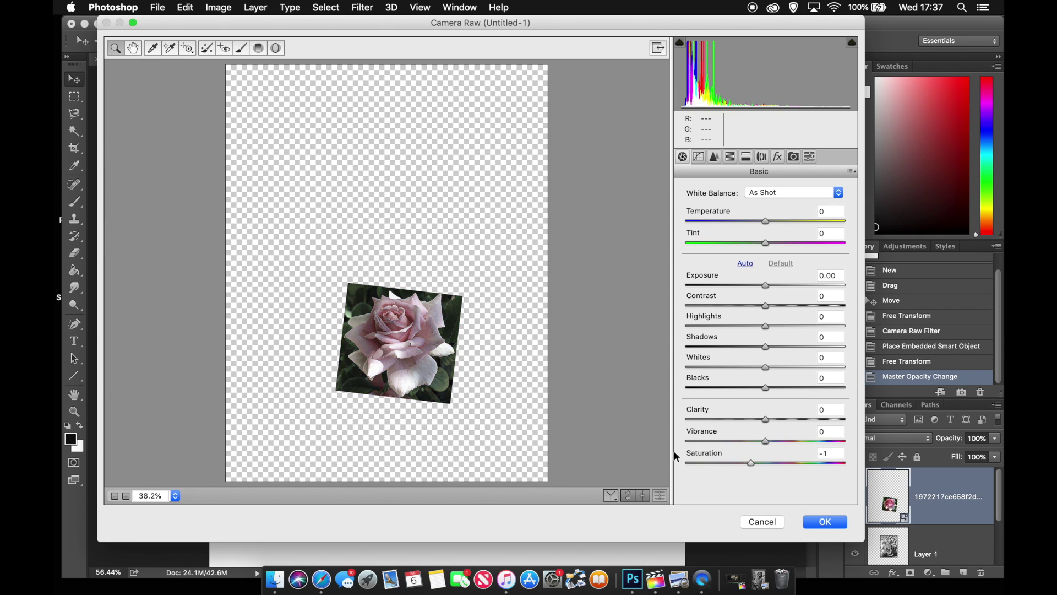
drag(781, 418, 867, 418)
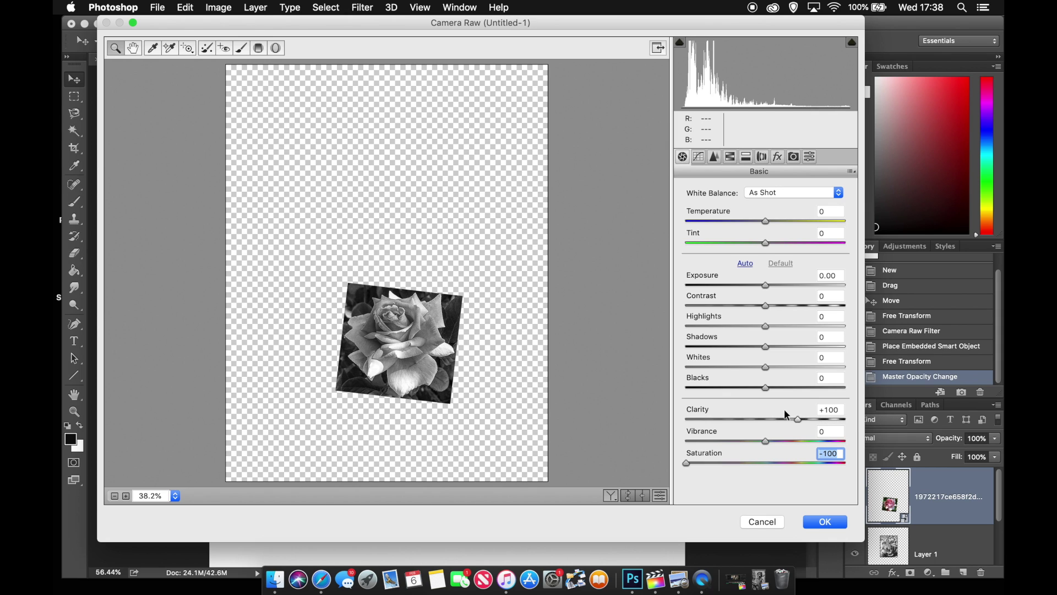
drag(793, 417, 879, 408)
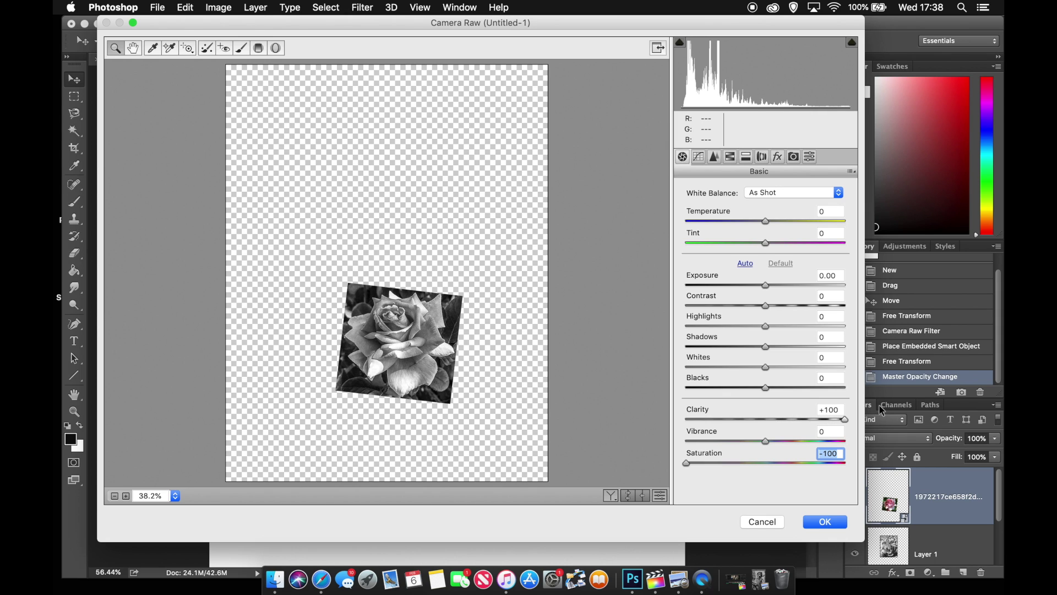
key(shift+Tab)
key(shift+Tab)
Set Whites to +50 and Blacks to -3 with Shadows at 0, and apply the filter to the rose
drag(767, 369, 803, 365)
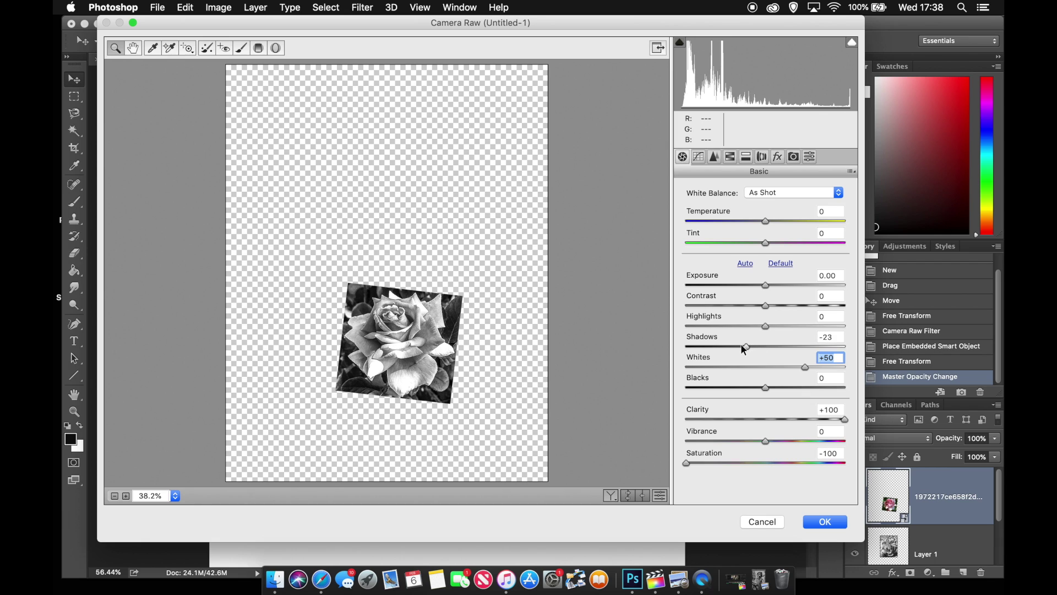
click(764, 345)
drag(764, 385, 761, 387)
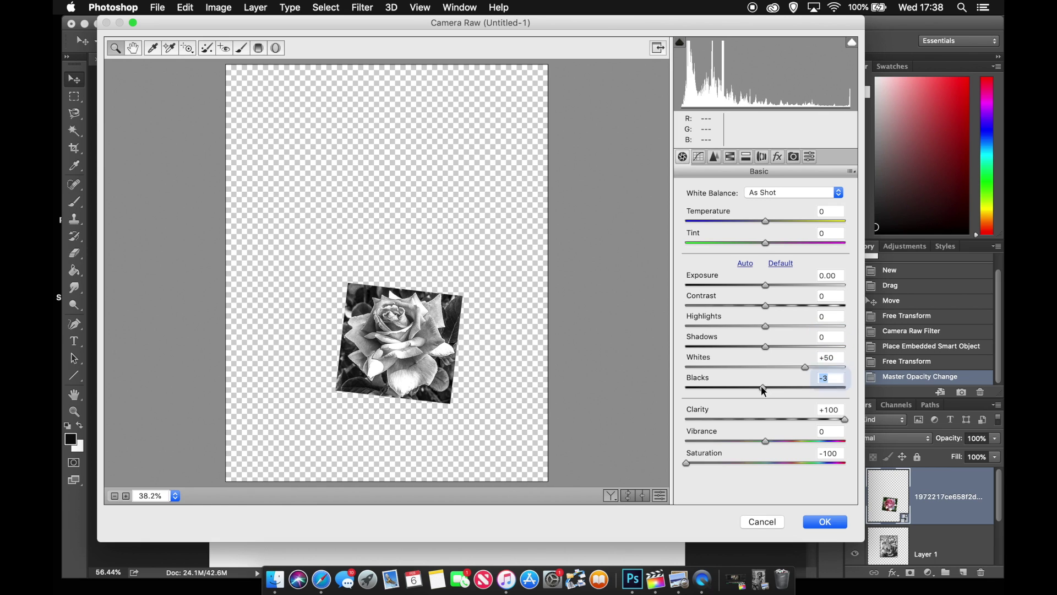
click(824, 520)
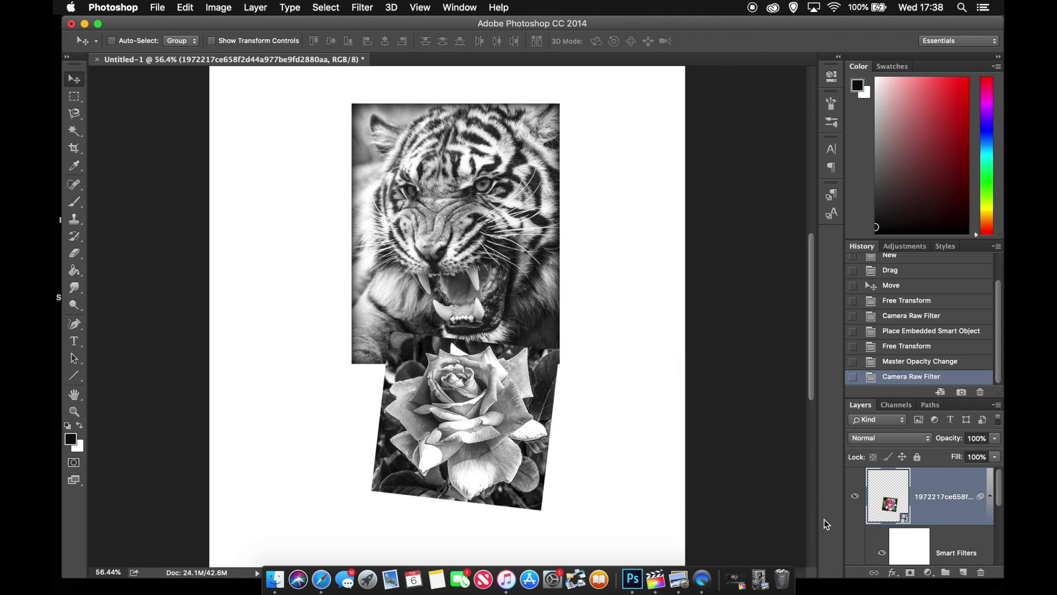
scroll(561, 364, up, 5)
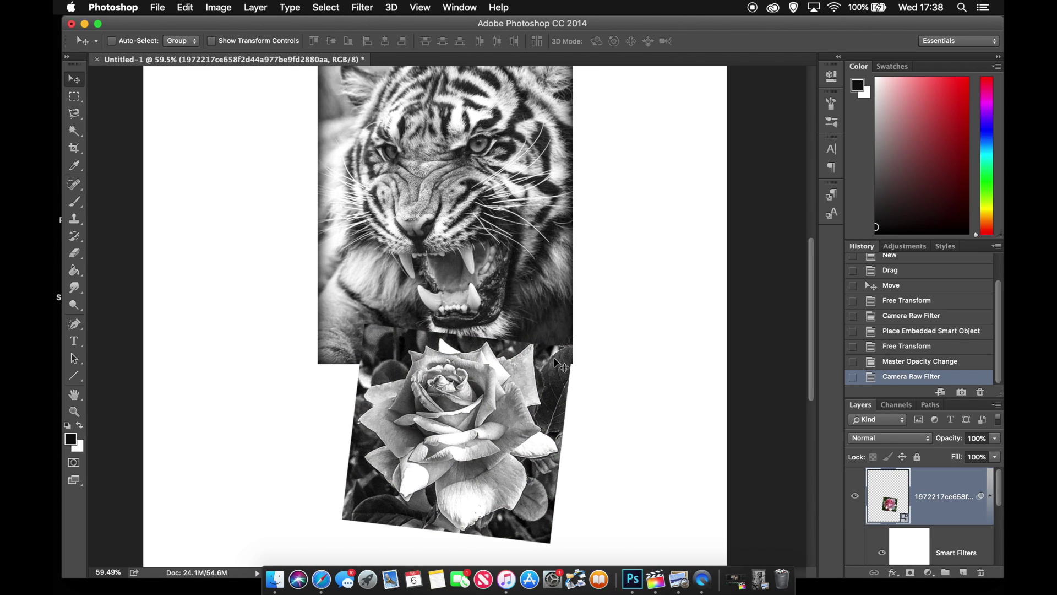
scroll(555, 359, down, 5)
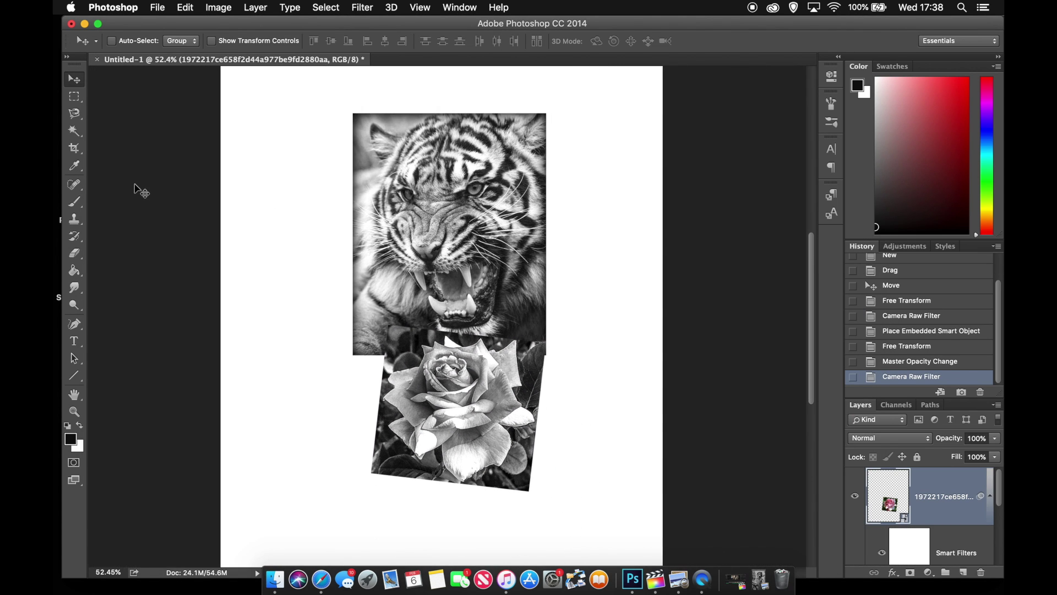
scroll(438, 265, up, 3)
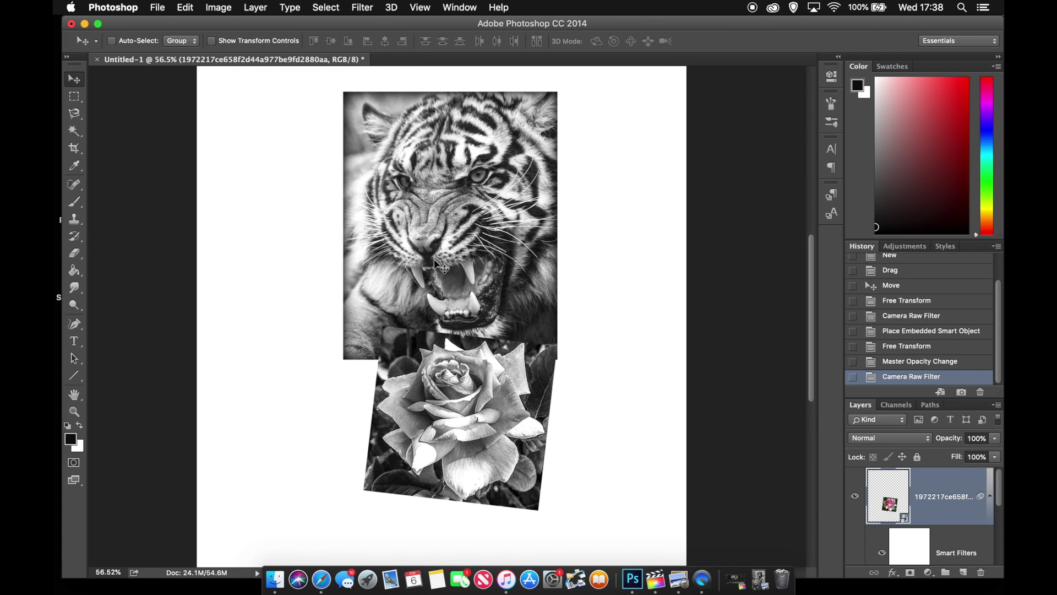
scroll(438, 266, up, 2)
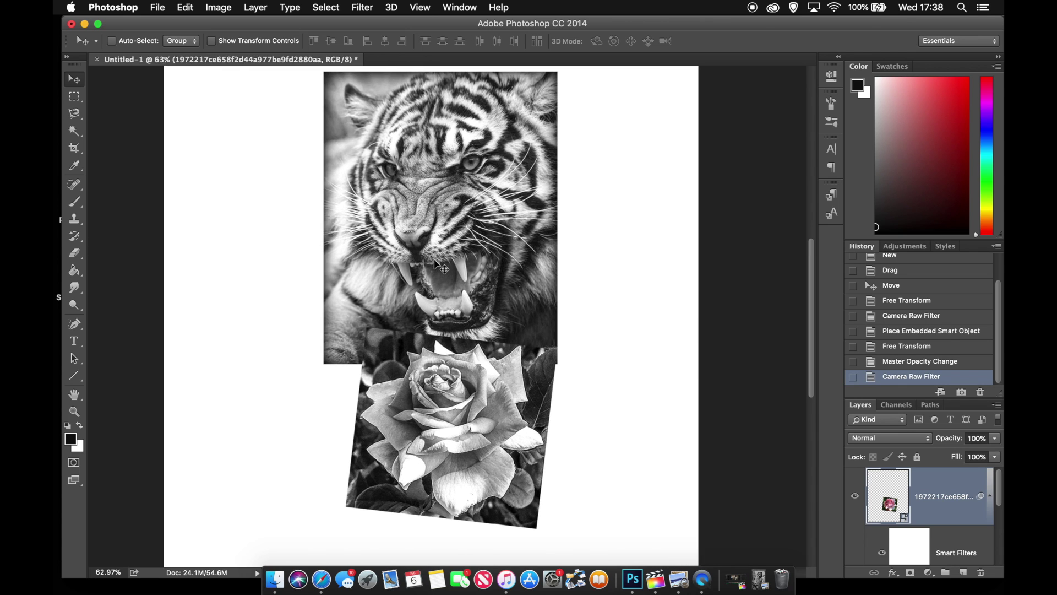
scroll(904, 500, down, 2)
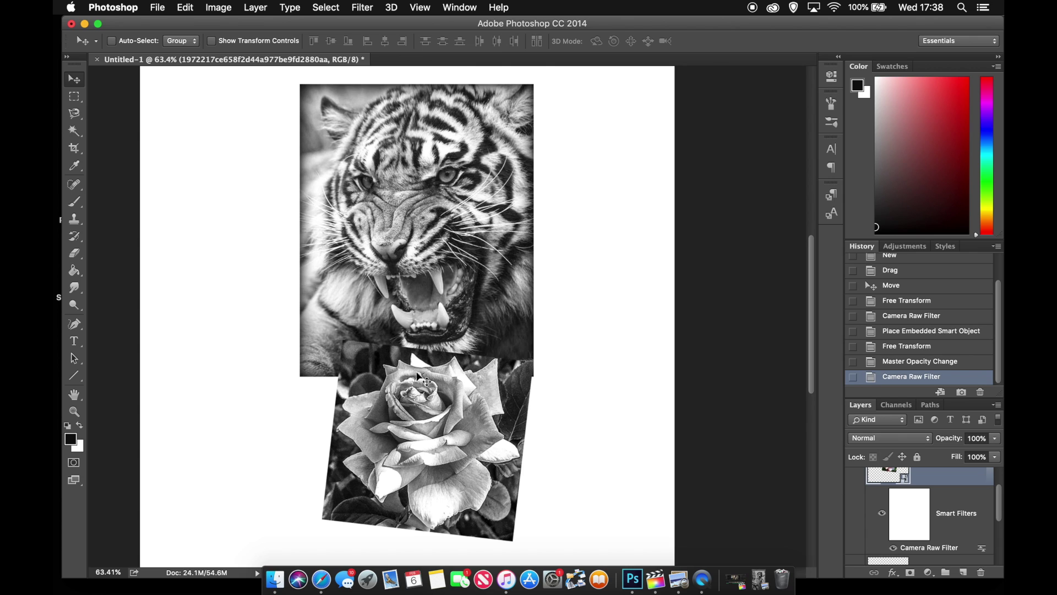
scroll(916, 497, down, 3)
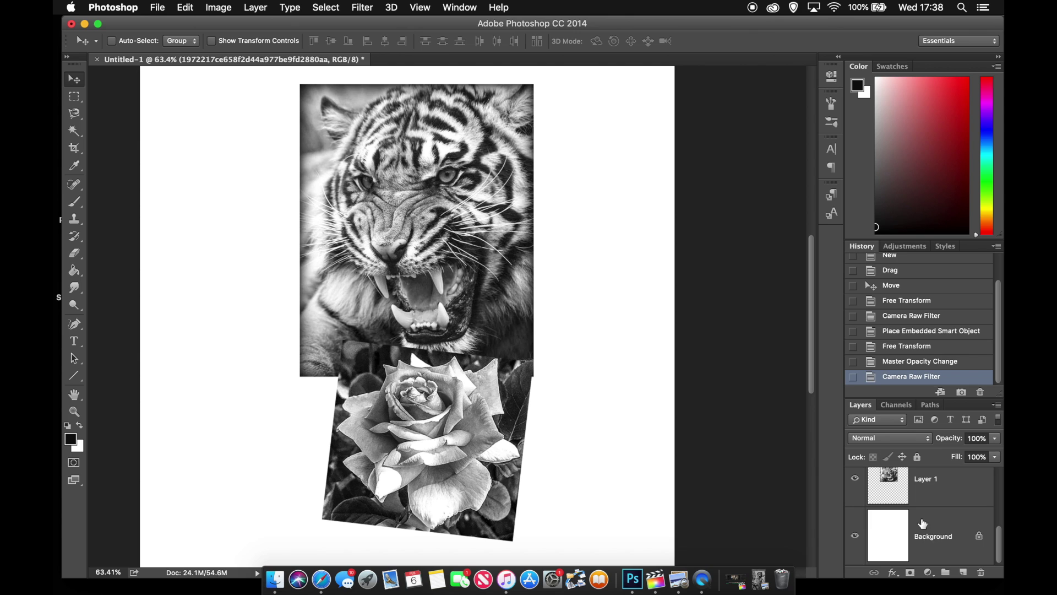
Select the Background layer and switch its visibility off and on to examine the canvas without it
click(923, 523)
click(855, 536)
click(854, 535)
click(855, 535)
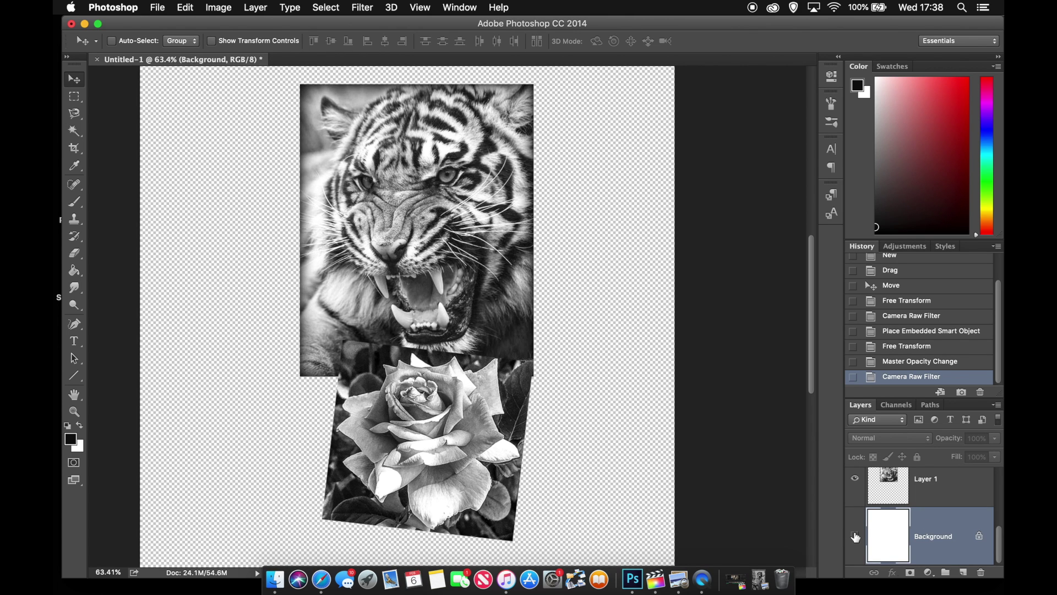
click(855, 536)
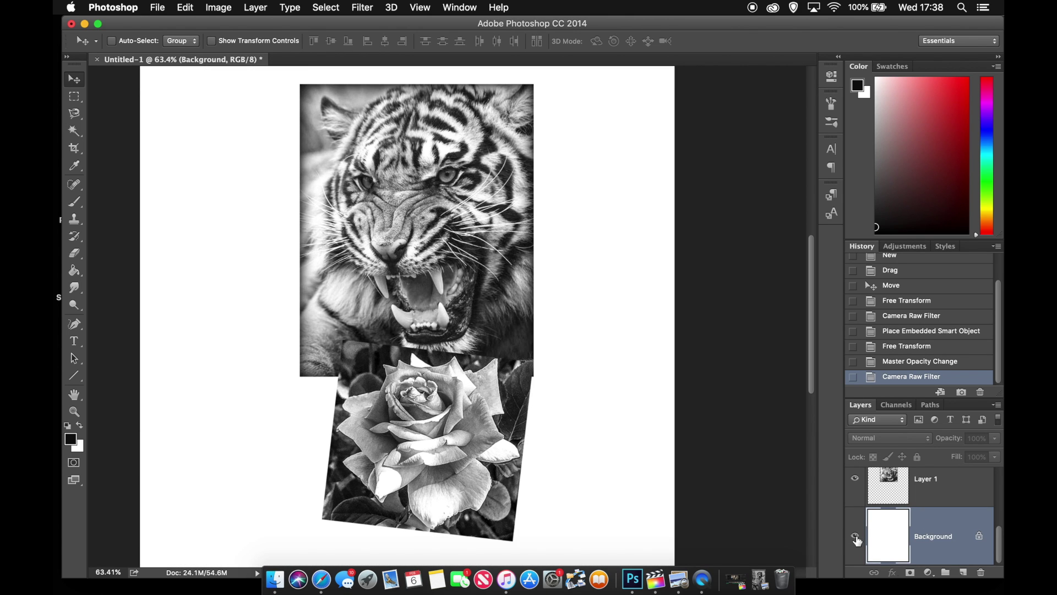
click(855, 536)
click(854, 537)
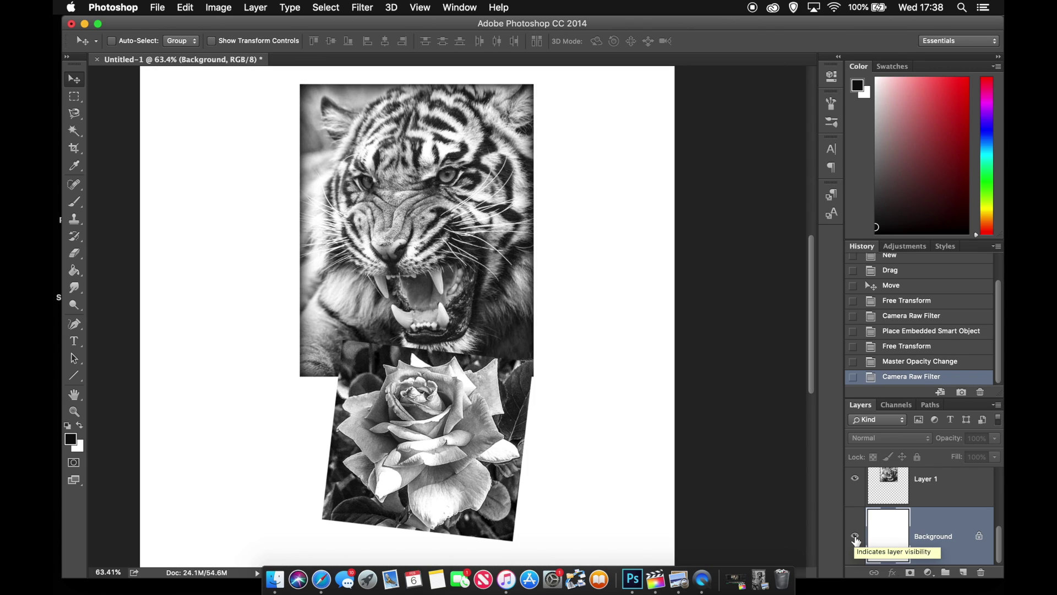
Switch the visibility of the tiger layer, Layer 1, off and on to examine what it contains
scroll(856, 541, up, 2)
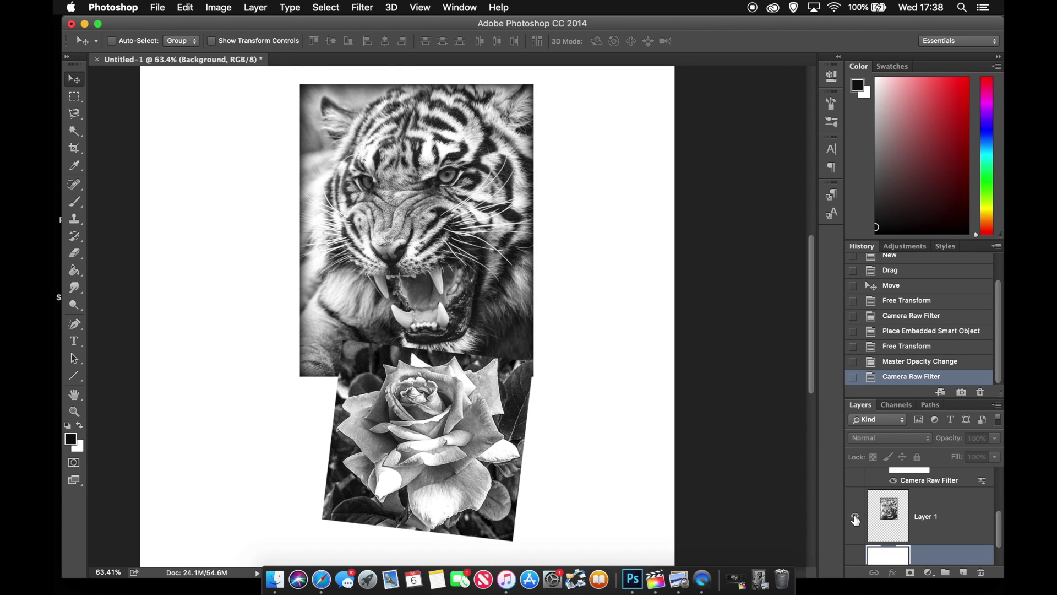
click(855, 517)
click(855, 518)
click(855, 517)
click(855, 518)
click(855, 518)
click(855, 518)
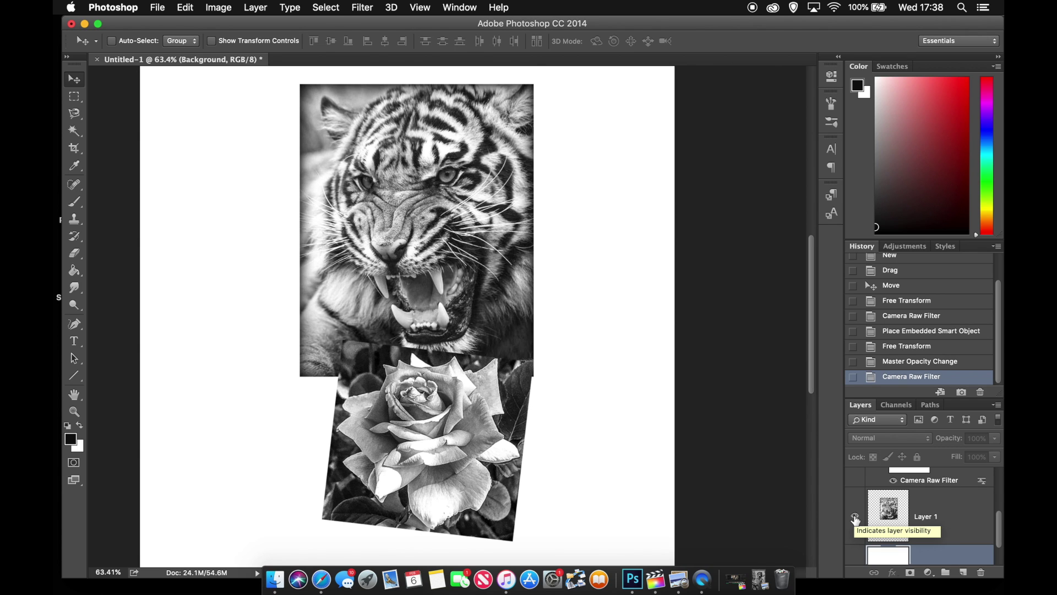
Collapse the rose layer's smart filter list and switch the layer's visibility off and on to check it
scroll(855, 520, up, 3)
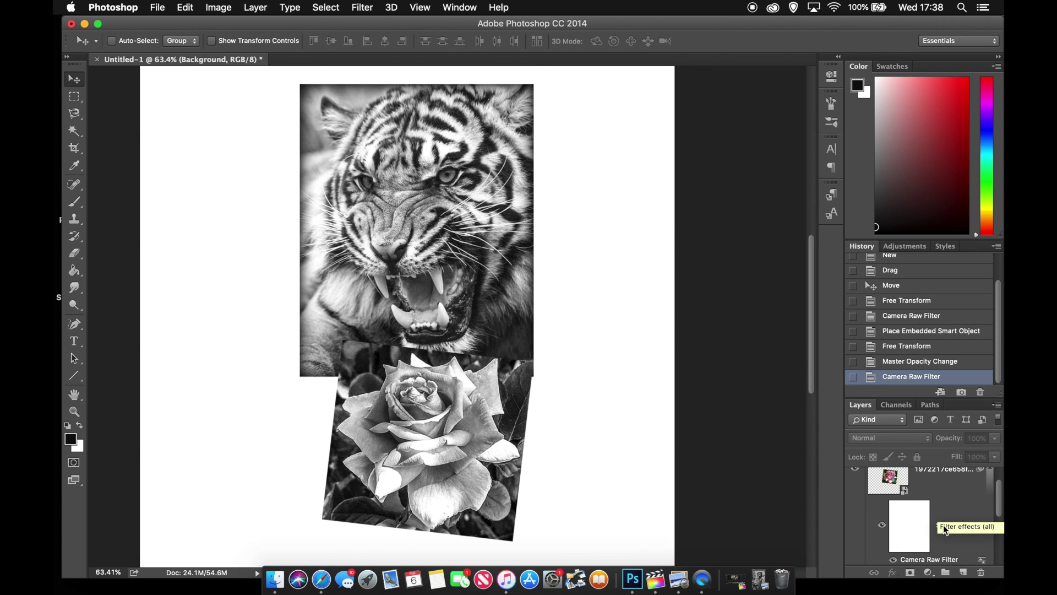
scroll(941, 526, down, 2)
scroll(936, 528, up, 3)
scroll(932, 525, up, 1)
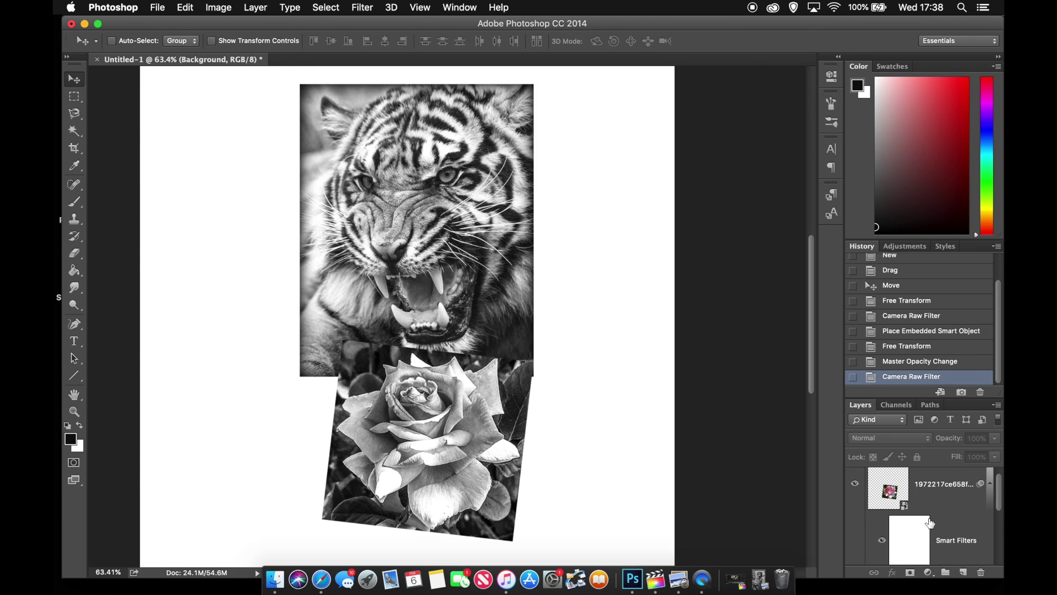
click(991, 487)
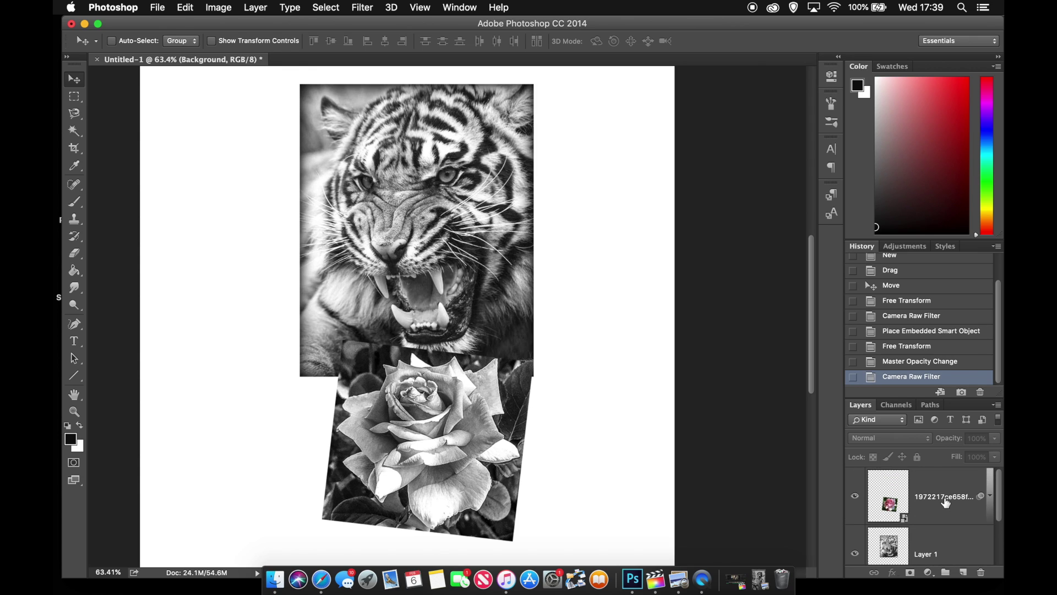
click(855, 498)
click(855, 499)
click(855, 499)
click(855, 499)
scroll(869, 501, down, 3)
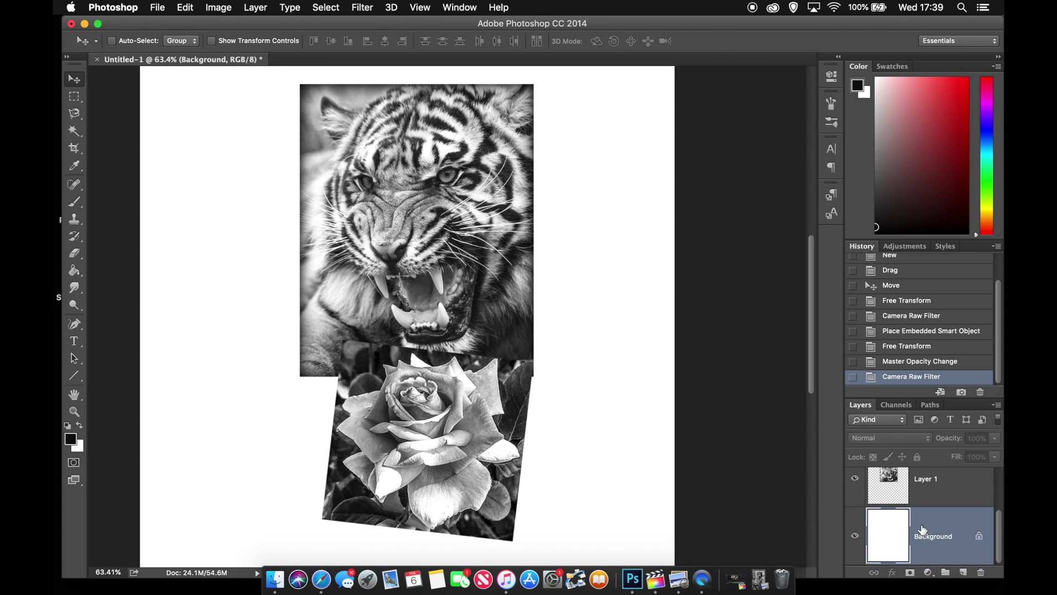
scroll(923, 529, up, 3)
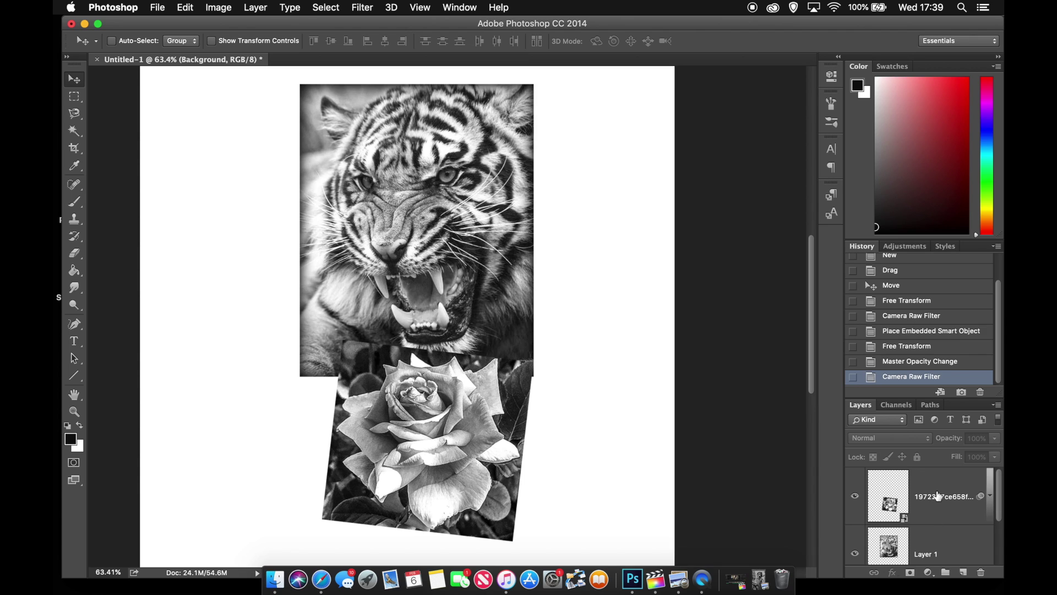
scroll(938, 501, down, 3)
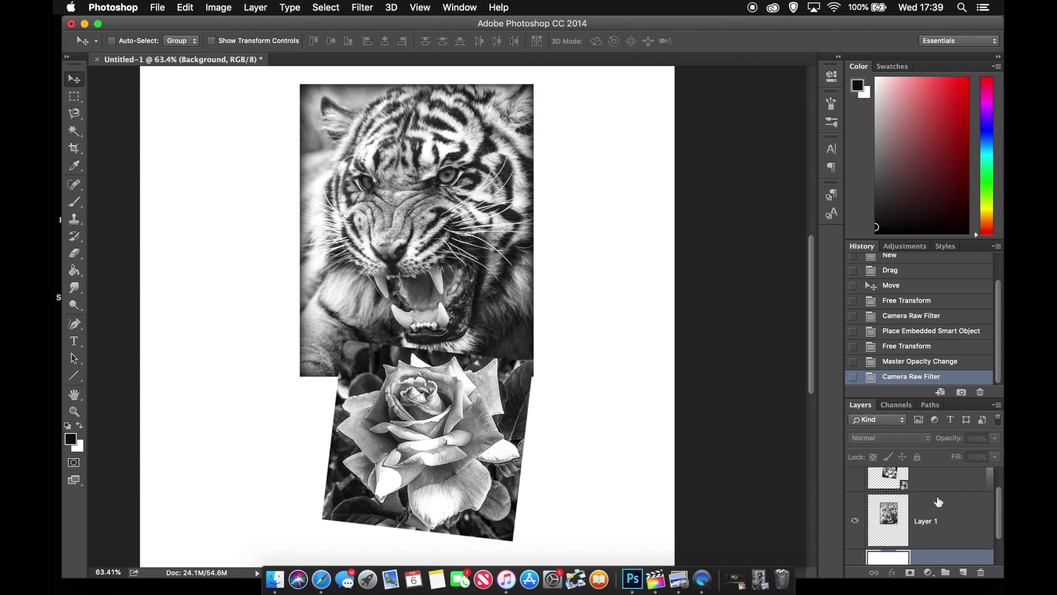
click(937, 530)
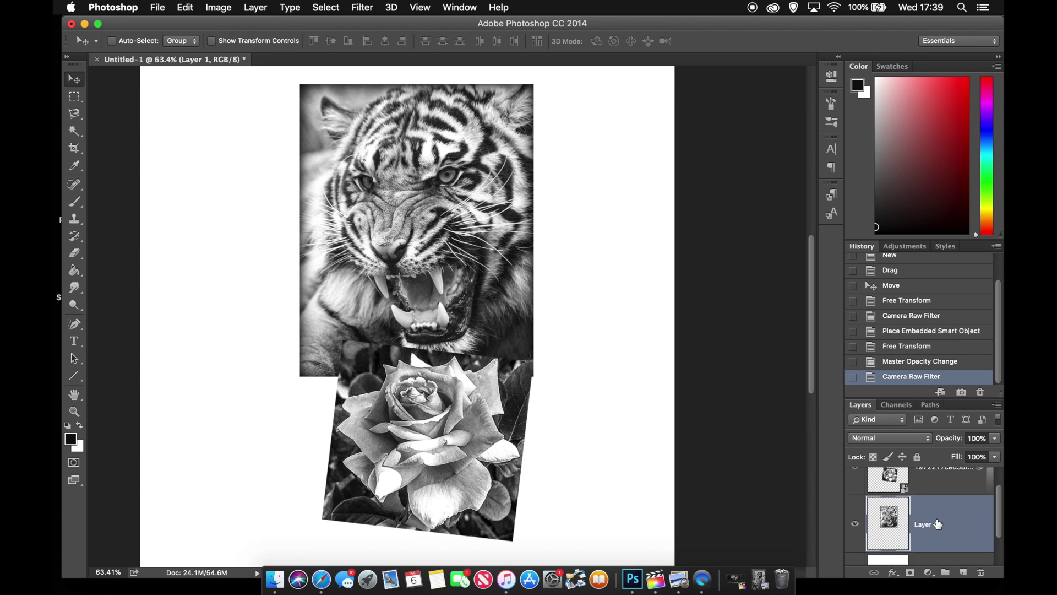
scroll(939, 526, up, 2)
scroll(938, 524, up, 1)
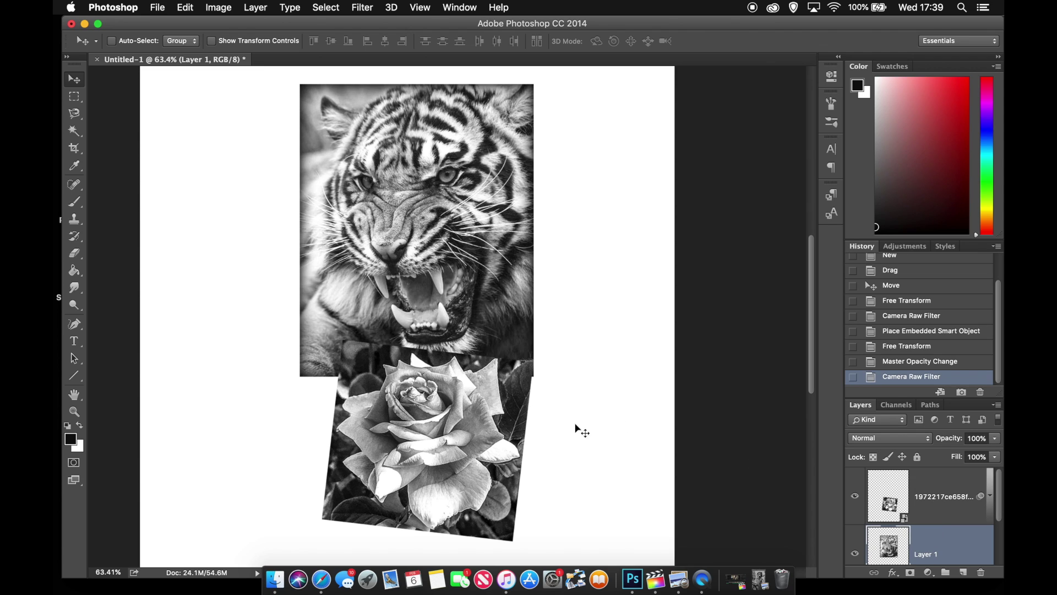
Select the rose layer and rasterize its smart object so the Eraser tool can work on it
click(939, 487)
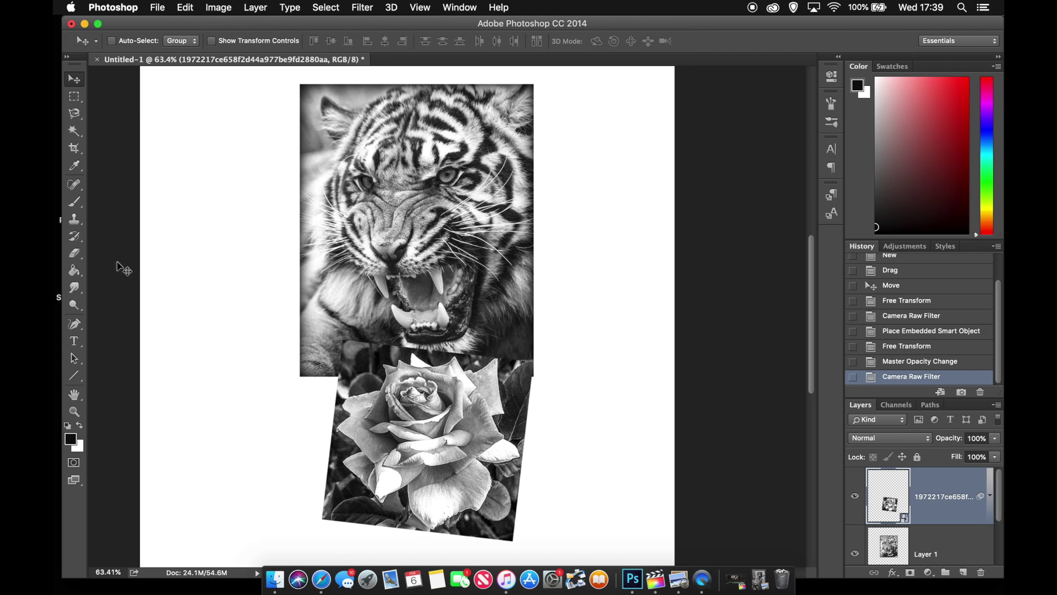
click(80, 257)
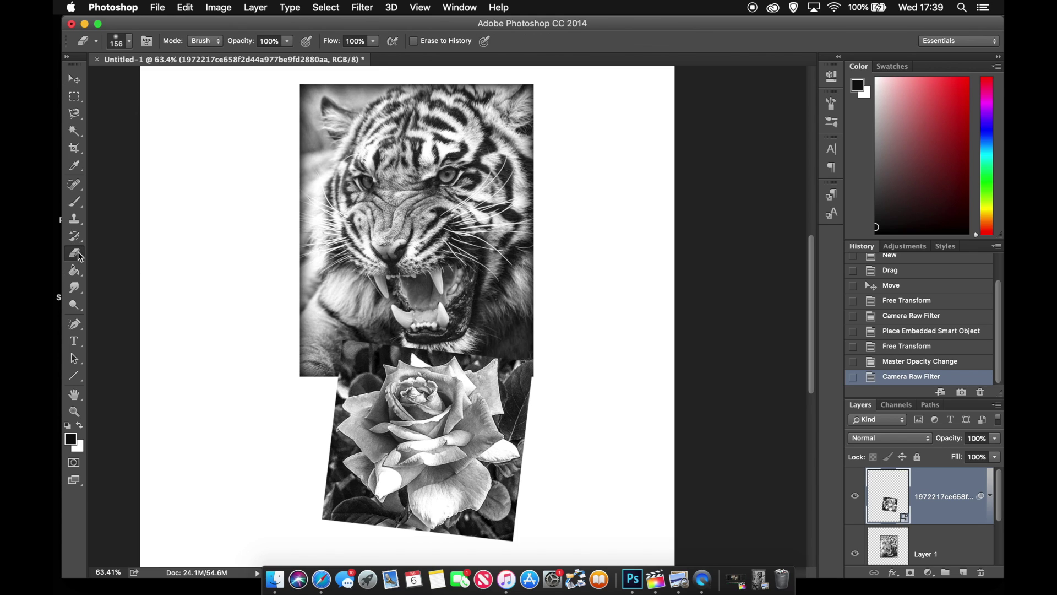
click(280, 351)
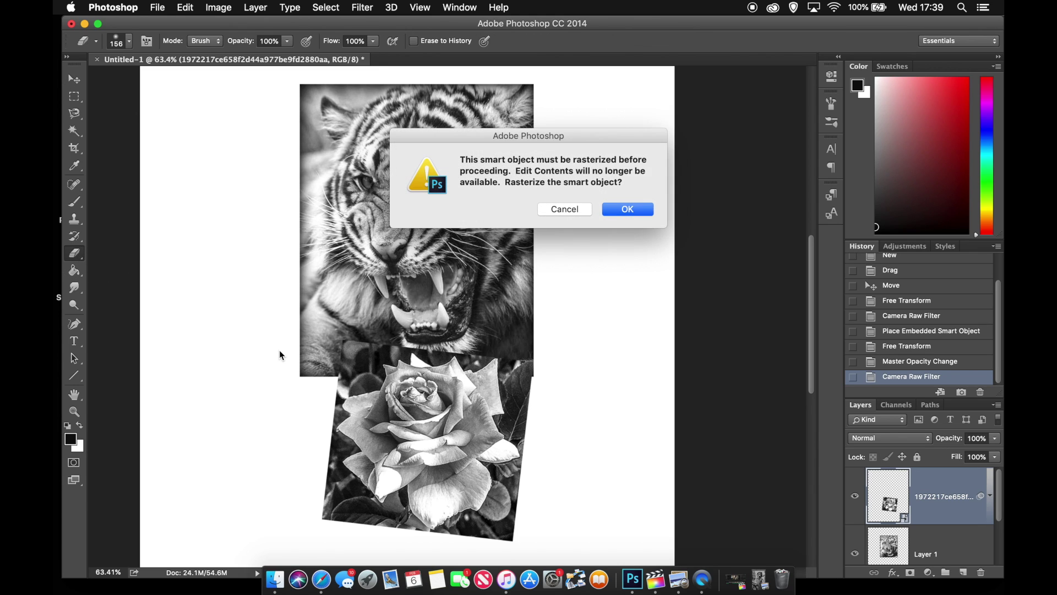
click(606, 212)
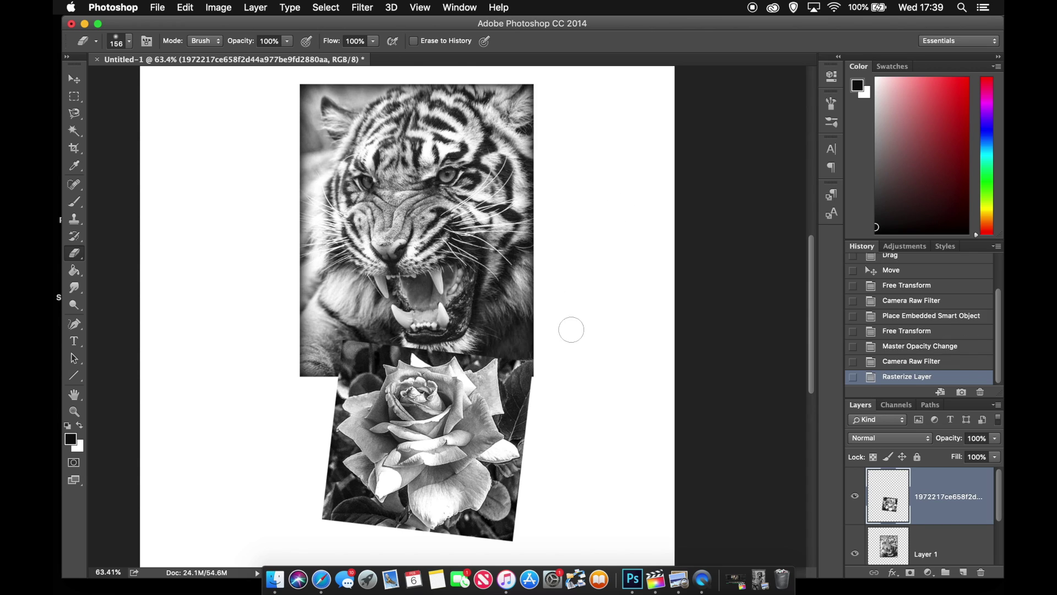
Try erasing the area around the tiger's lower jaw on Layer 1 with the 156 px Eraser, and undo the erasing
click(945, 536)
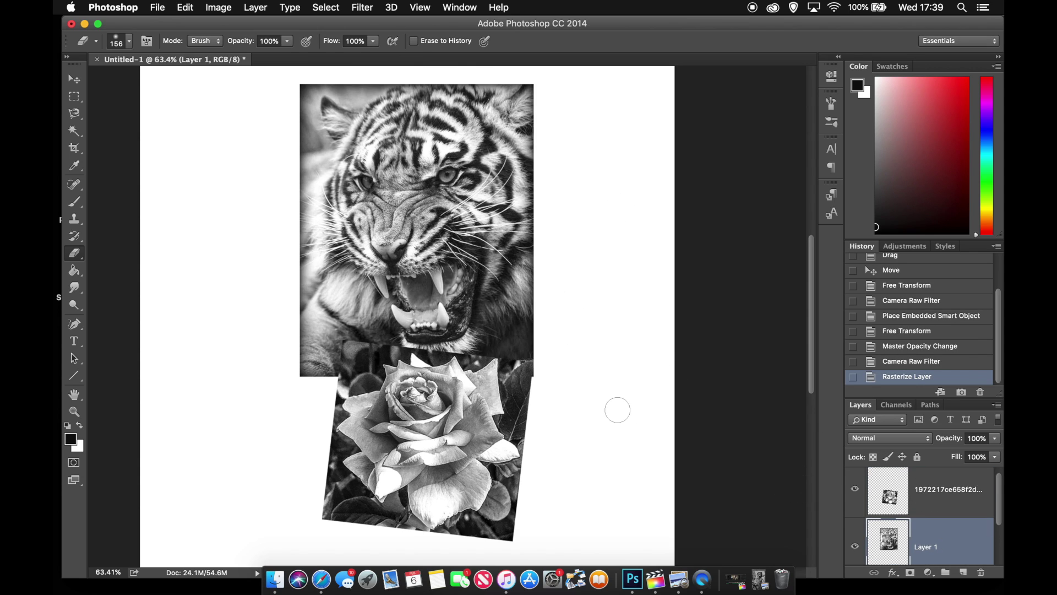
click(958, 484)
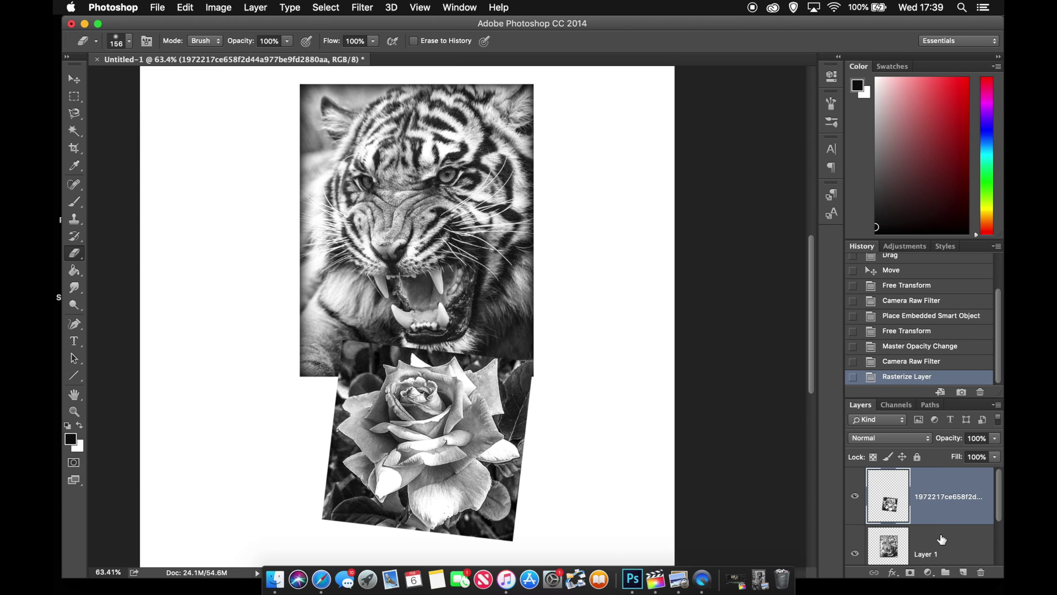
click(948, 544)
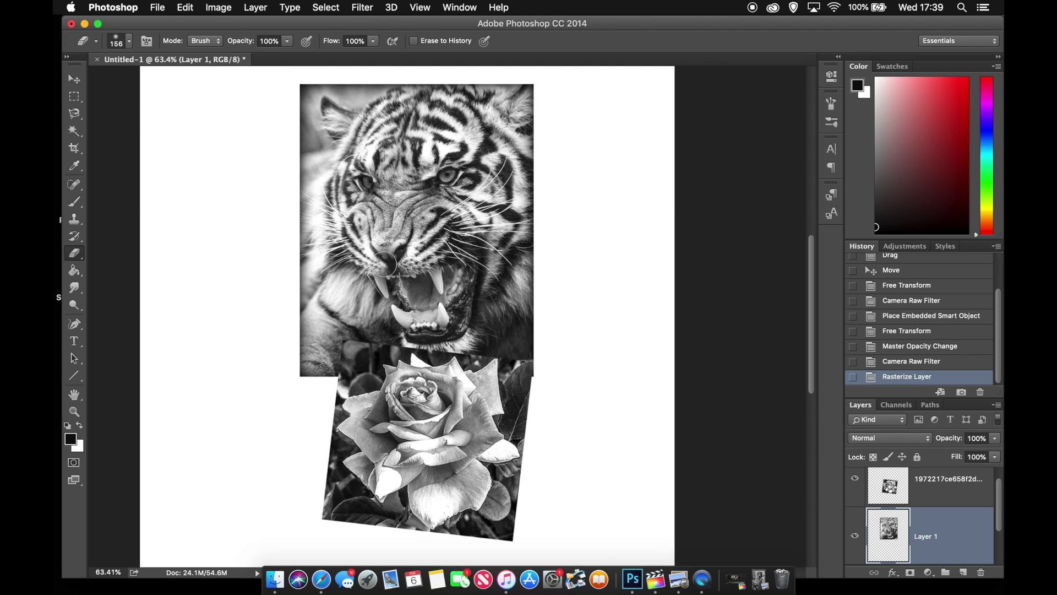
mouse_move(377, 366)
mouse_down()
mouse_move(402, 333)
mouse_move(424, 328)
mouse_move(453, 346)
mouse_move(457, 388)
mouse_up()
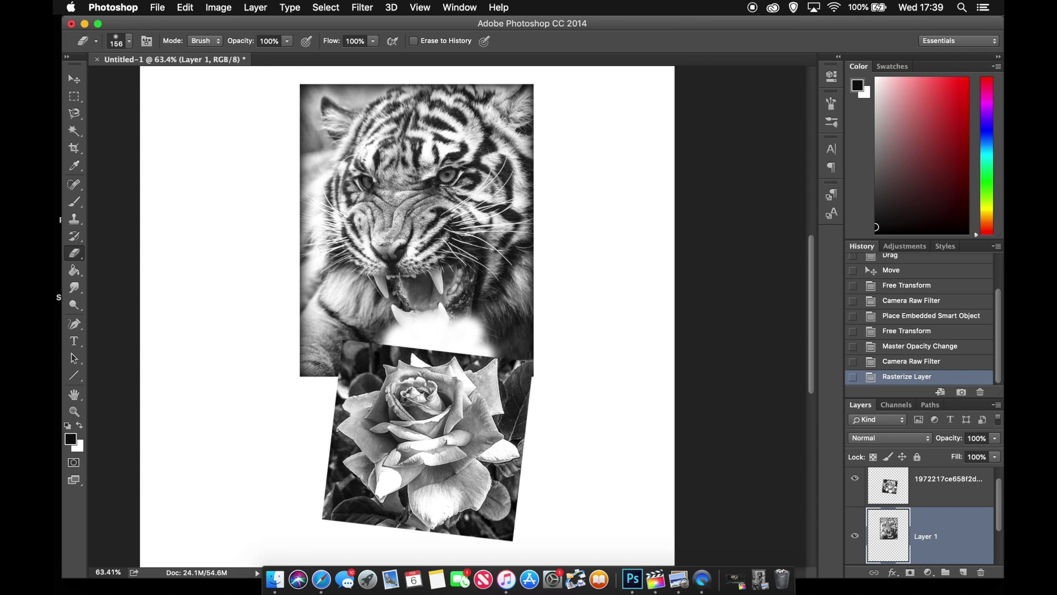
click(439, 357)
key(super+z)
key(alt+super+z)
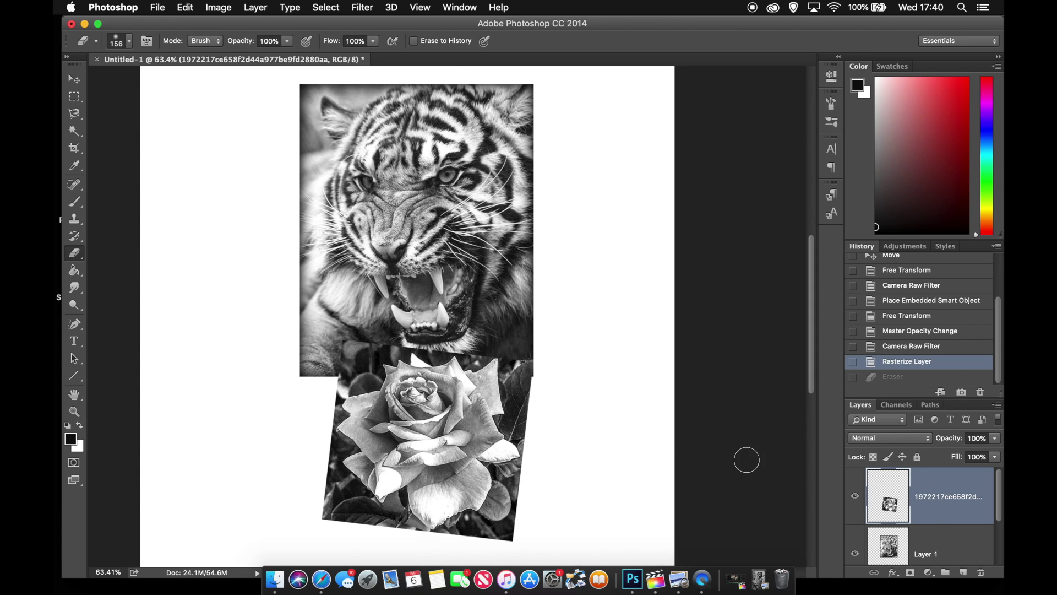
Hide the tiger layer, erase the leafy background around the rose with the 156 px Eraser, and show the tiger layer again
click(855, 554)
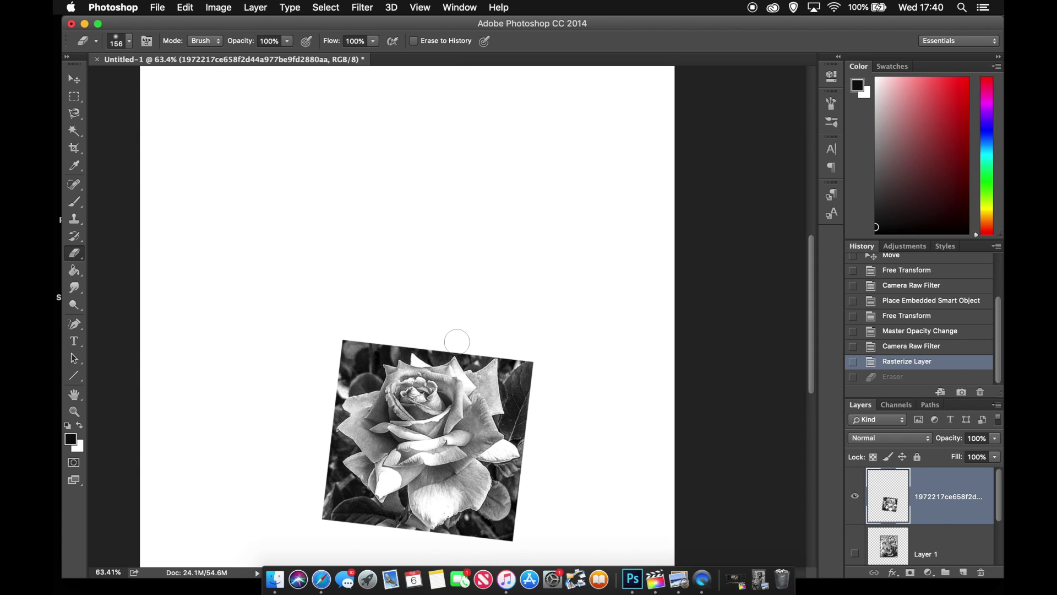
mouse_move(345, 346)
mouse_down()
mouse_move(338, 370)
mouse_move(353, 368)
mouse_move(384, 331)
mouse_move(378, 342)
mouse_move(400, 338)
mouse_move(366, 354)
mouse_move(405, 336)
mouse_move(439, 344)
mouse_move(407, 330)
mouse_move(442, 346)
mouse_move(521, 354)
mouse_up()
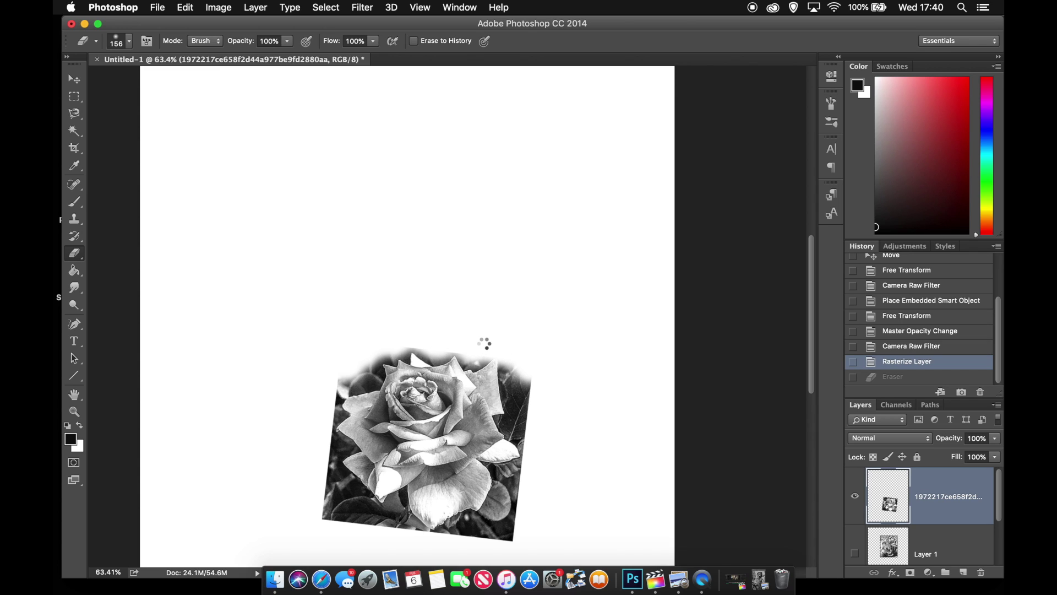
mouse_move(427, 337)
mouse_down()
mouse_move(401, 332)
mouse_move(415, 332)
mouse_move(346, 374)
mouse_up()
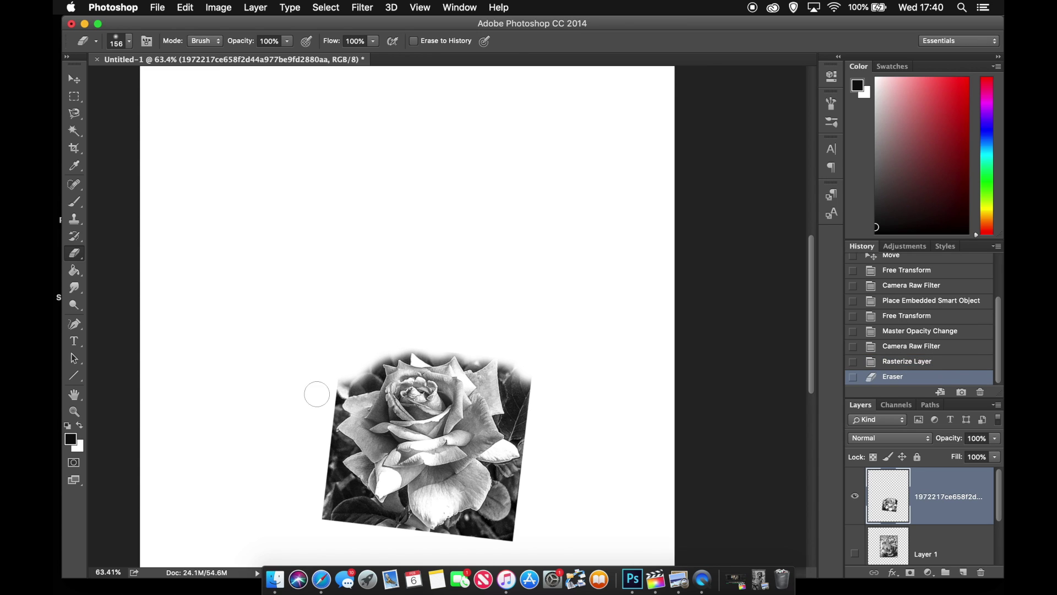
mouse_move(324, 411)
mouse_down()
mouse_move(323, 401)
mouse_move(314, 460)
mouse_move(394, 555)
mouse_up()
mouse_move(348, 531)
mouse_down()
mouse_move(323, 495)
mouse_move(371, 541)
mouse_move(438, 552)
mouse_move(516, 542)
mouse_move(520, 532)
mouse_move(448, 554)
mouse_move(506, 540)
mouse_move(521, 523)
mouse_move(546, 444)
mouse_move(528, 374)
mouse_move(541, 454)
mouse_move(529, 494)
mouse_move(541, 445)
mouse_move(524, 484)
mouse_up()
mouse_move(505, 535)
mouse_down()
mouse_move(463, 546)
mouse_move(496, 538)
mouse_move(533, 477)
mouse_move(487, 532)
mouse_move(449, 544)
mouse_move(369, 529)
mouse_move(321, 485)
mouse_move(324, 414)
mouse_move(344, 382)
mouse_move(363, 379)
mouse_move(374, 360)
mouse_move(356, 382)
mouse_move(368, 378)
mouse_move(405, 347)
mouse_up()
click(855, 552)
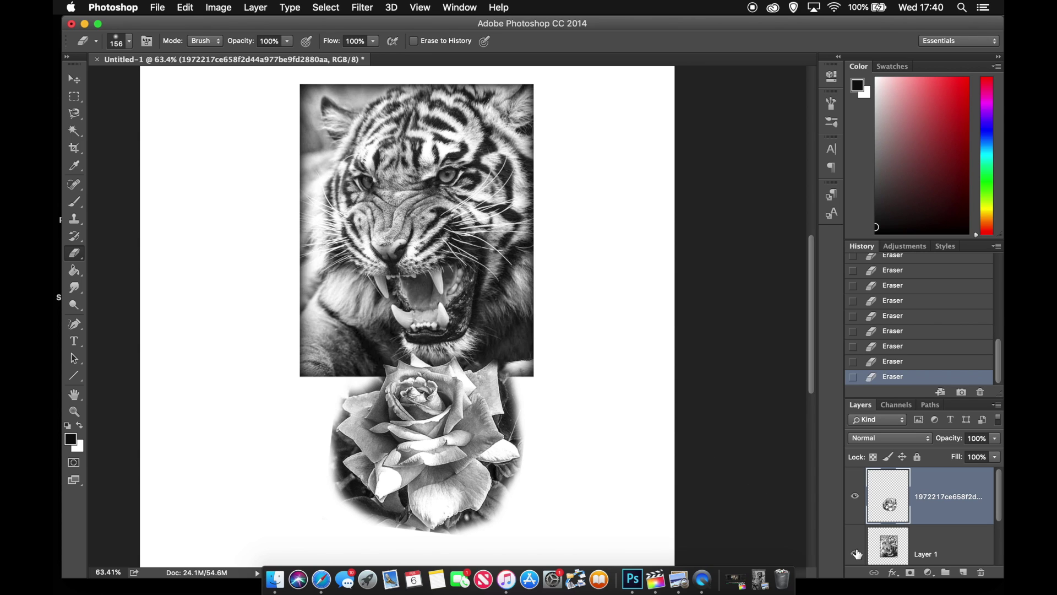
Soften the tiger photo's hard rectangular edges on Layer 1 by erasing around its border with the 156 px Eraser
scroll(310, 156, up, 5)
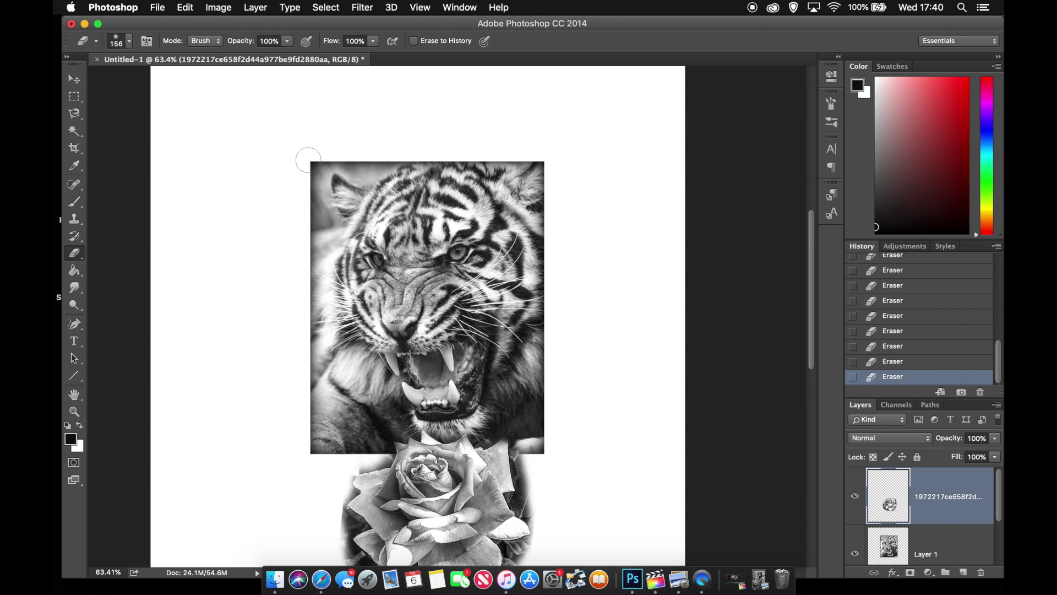
click(940, 536)
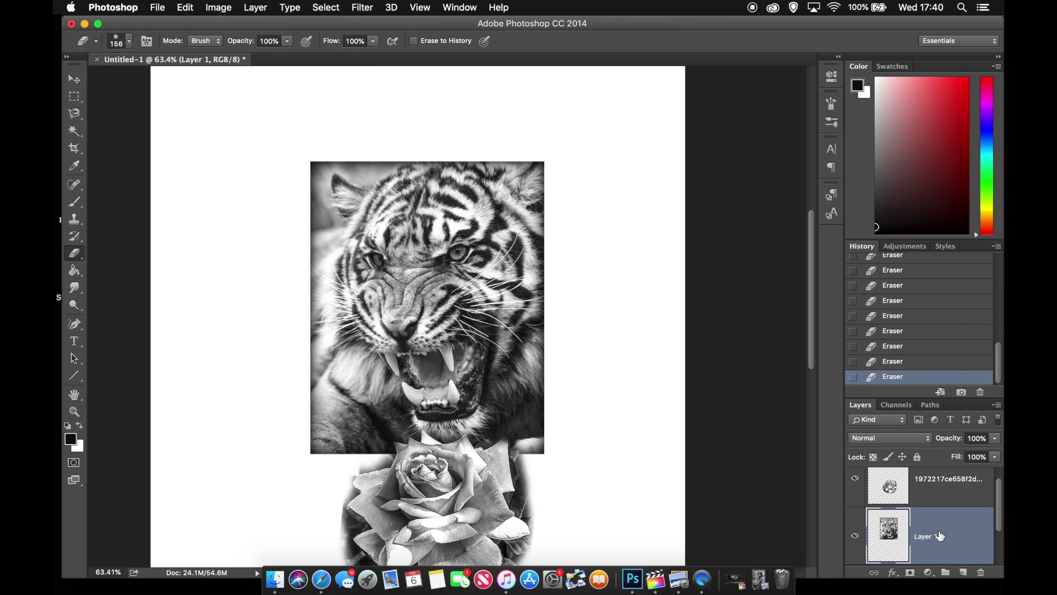
mouse_move(313, 159)
mouse_down()
mouse_move(365, 160)
mouse_move(395, 150)
mouse_move(369, 152)
mouse_up()
mouse_move(306, 164)
mouse_down()
mouse_move(303, 387)
mouse_move(328, 448)
mouse_move(292, 376)
mouse_move(292, 408)
mouse_move(308, 451)
mouse_move(300, 430)
mouse_move(341, 466)
mouse_move(376, 461)
mouse_move(339, 455)
mouse_move(556, 453)
mouse_move(475, 459)
mouse_move(546, 439)
mouse_move(563, 387)
mouse_move(559, 323)
mouse_move(558, 384)
mouse_move(406, 146)
mouse_move(514, 152)
mouse_move(545, 170)
mouse_move(553, 213)
mouse_up()
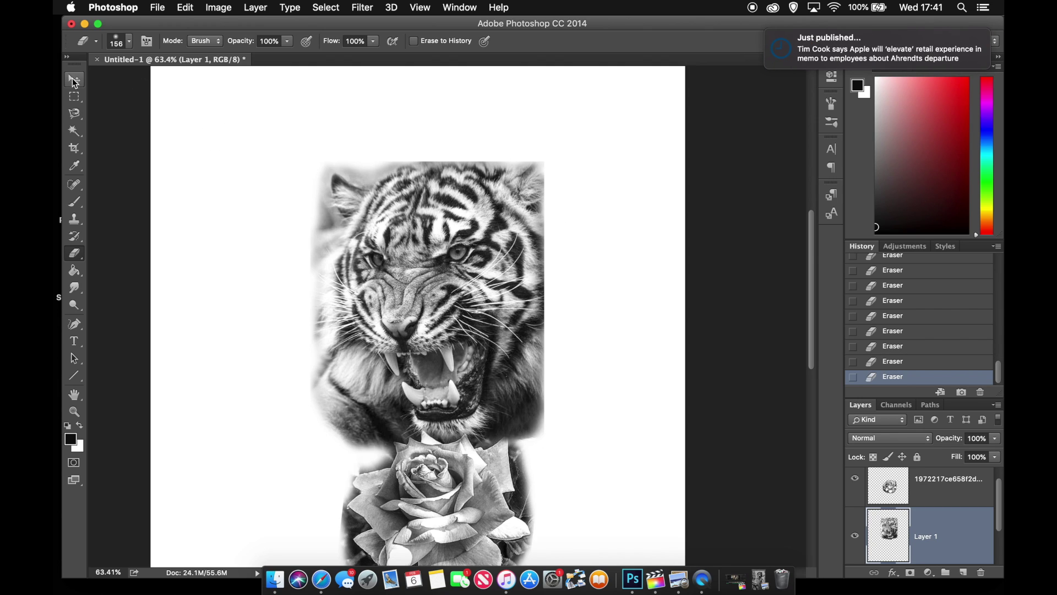
click(73, 82)
drag(153, 23, 159, 22)
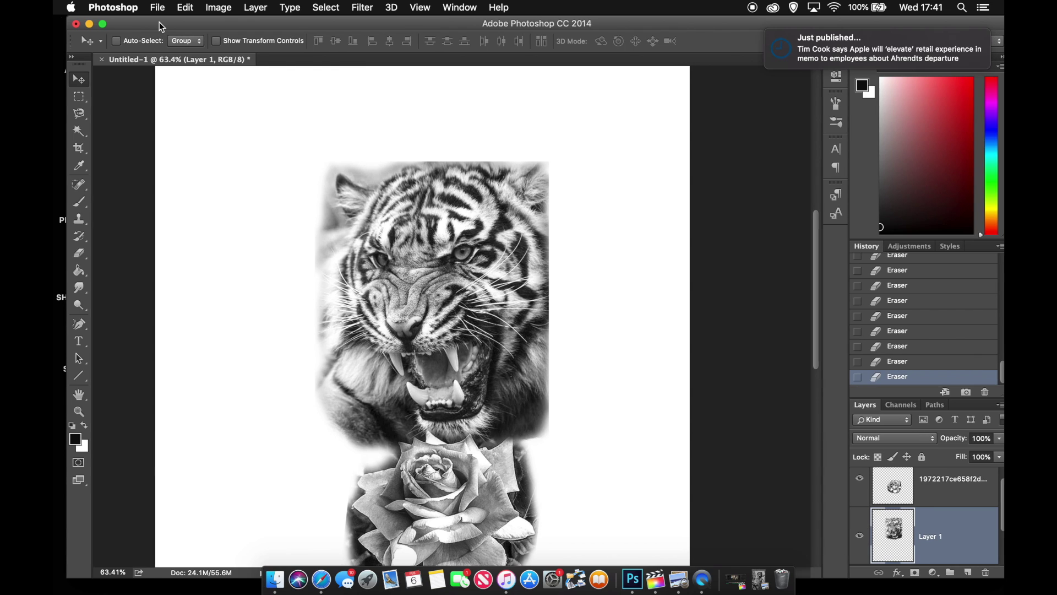
scroll(386, 256, down, 3)
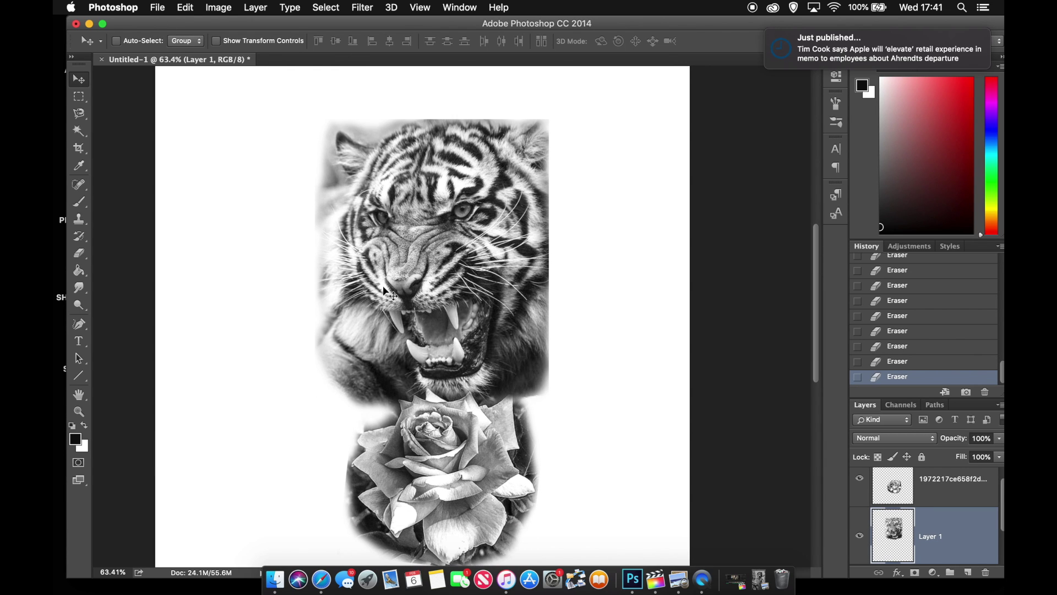
key(super+t)
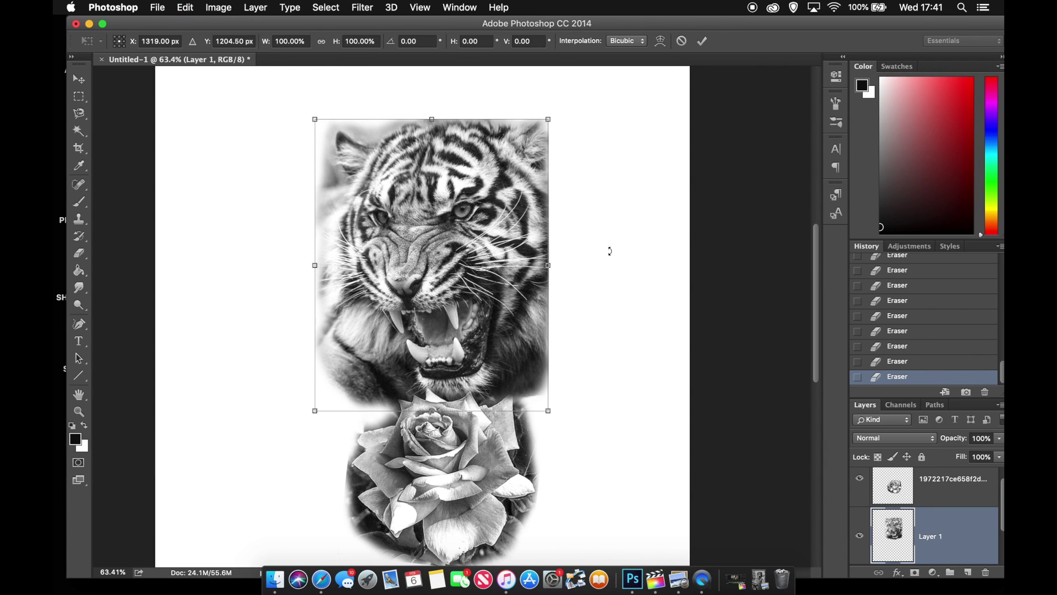
key(Return)
scroll(585, 264, down, 5)
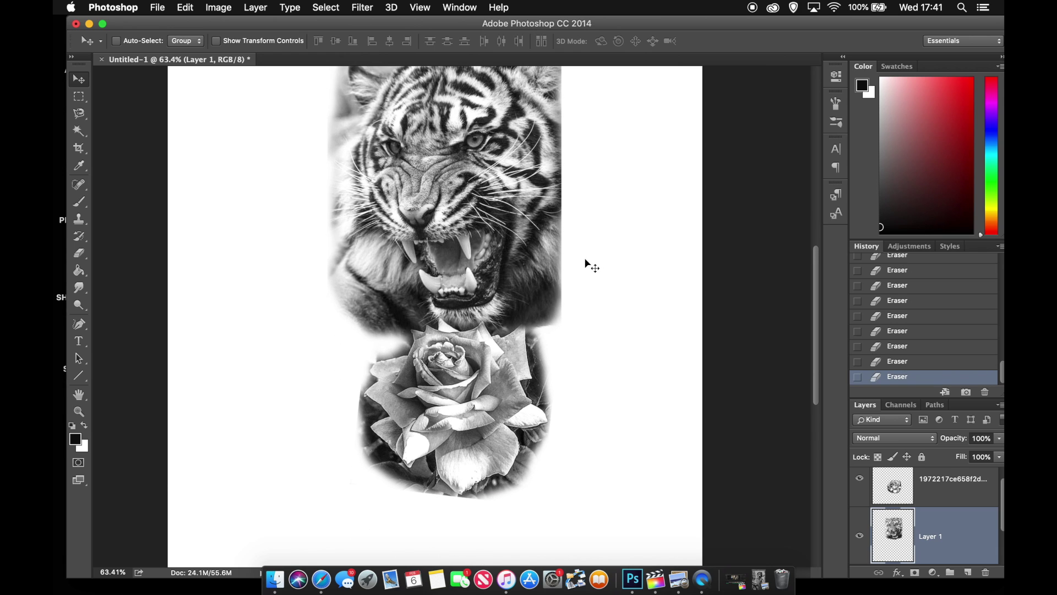
scroll(585, 265, right, 3)
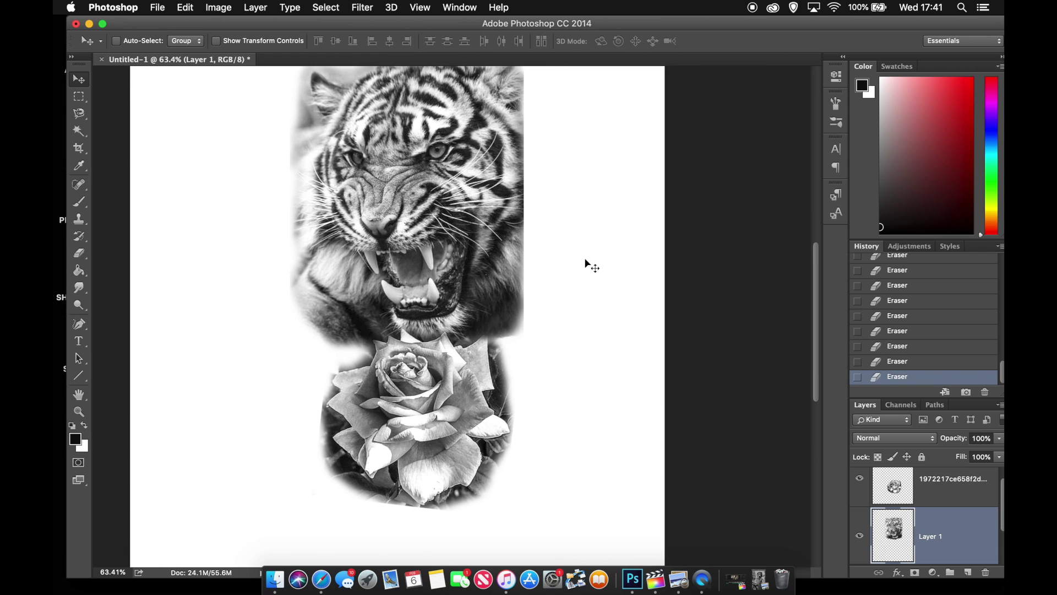
Switch to Safari and replace the Pinterest page with the Google home page
click(321, 578)
double_click(759, 32)
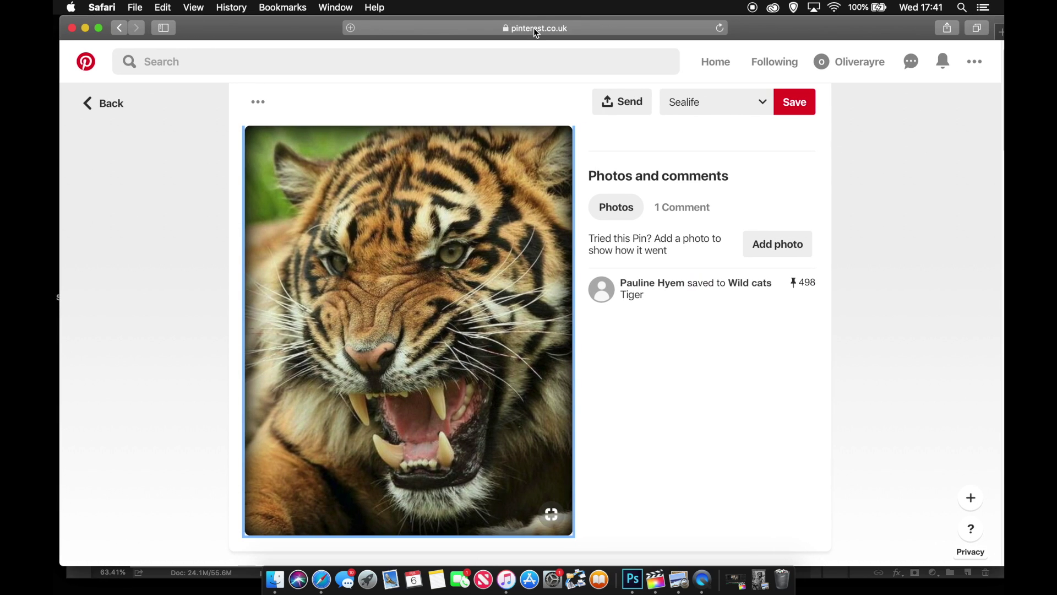
click(535, 30)
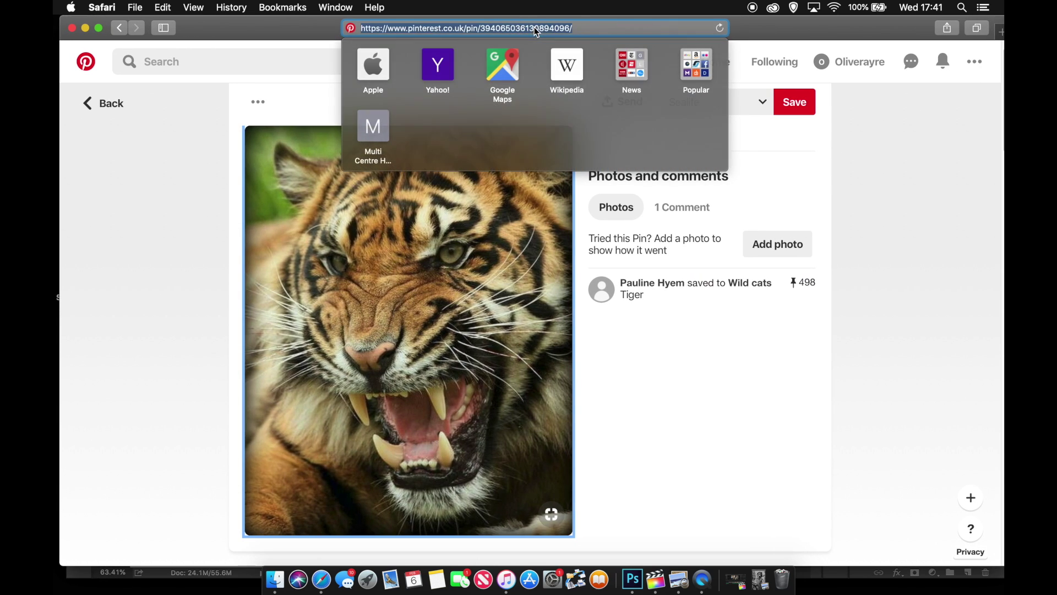
text(go)
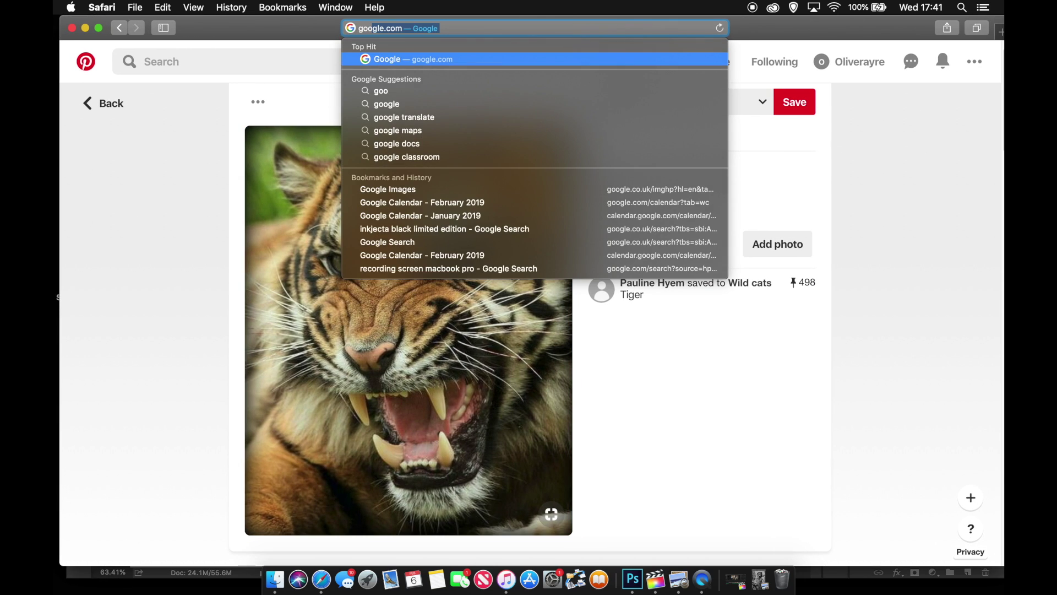
text(o)
key(Return)
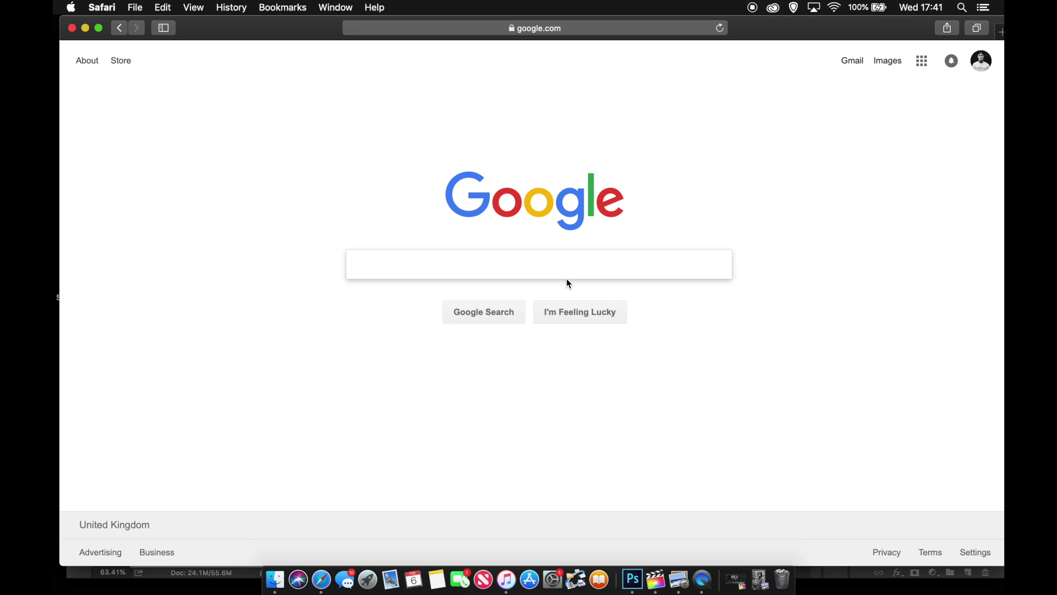
Search Google for "male forearm"
text(male fore)
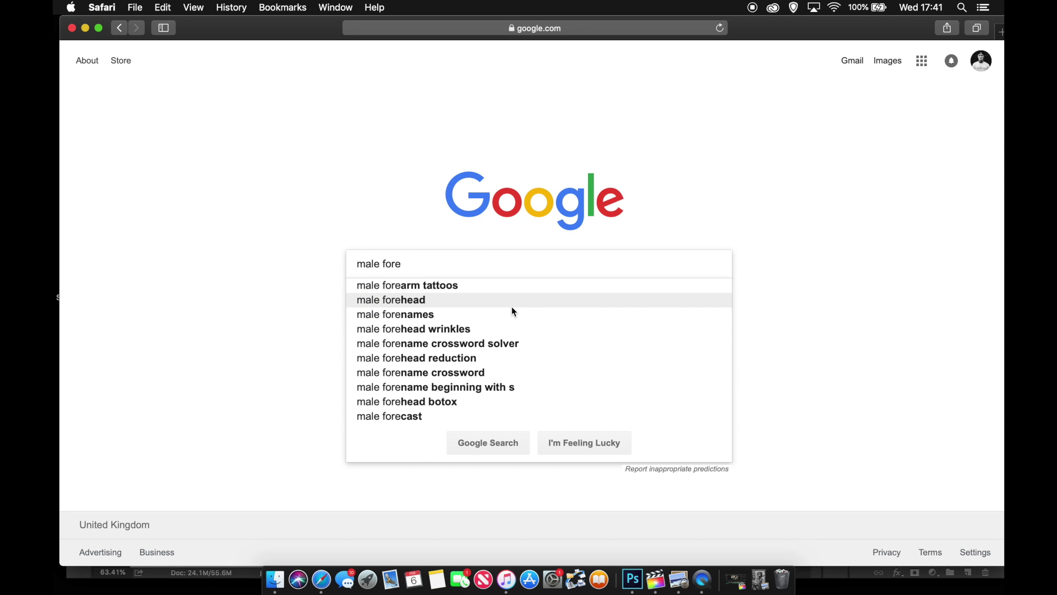
key(BackSpace)
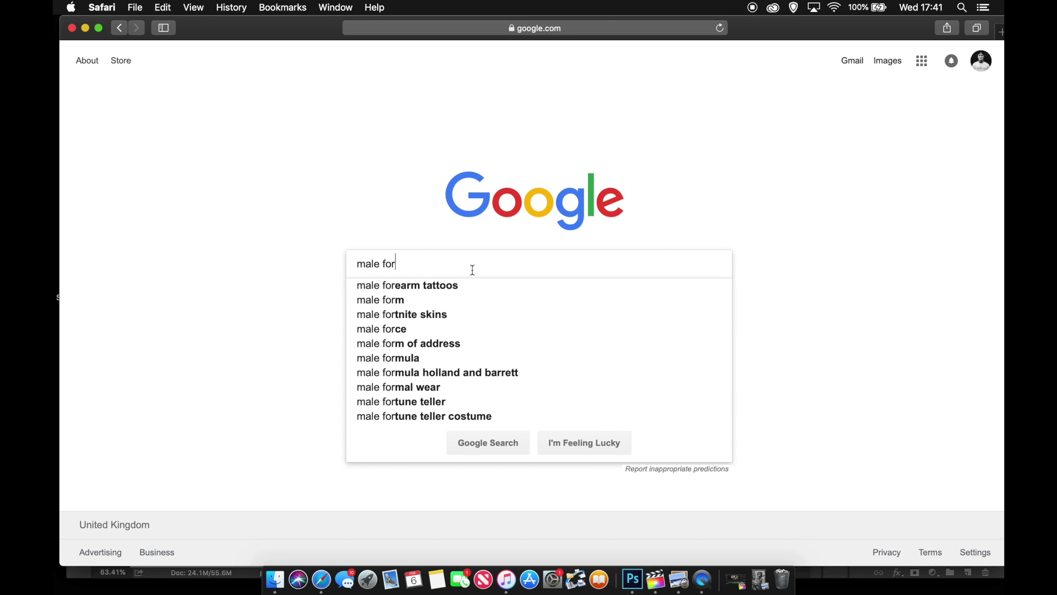
text(earm)
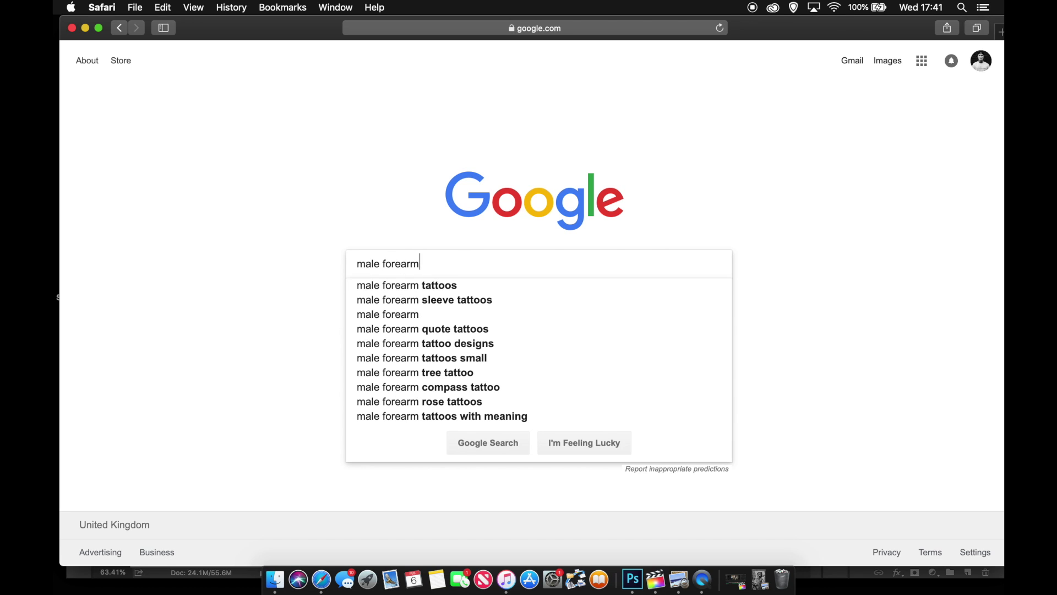
key(Return)
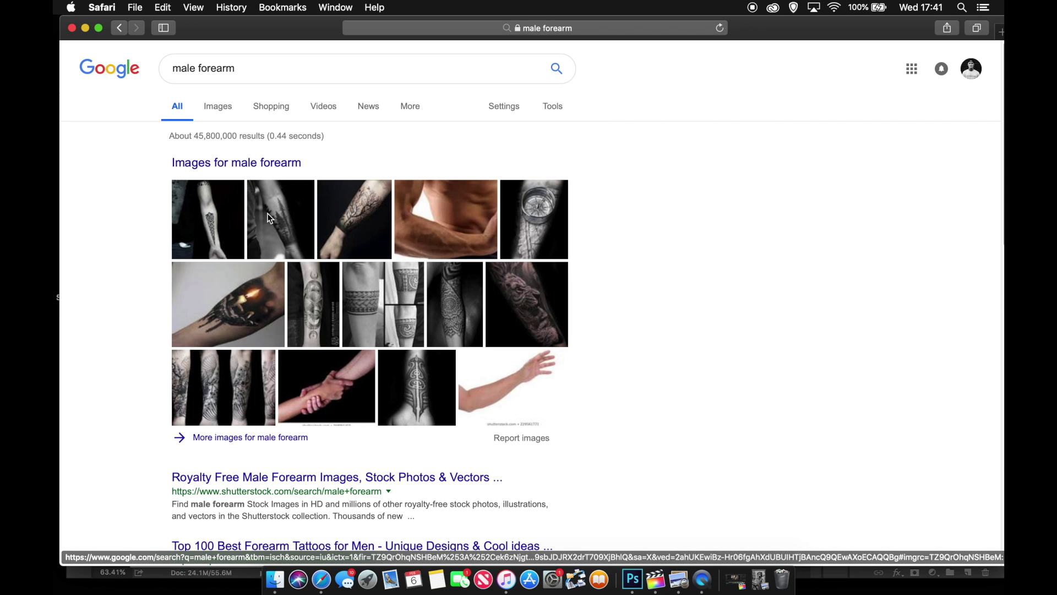
Browse the image results for a forearm on white and preview the 1920 × 840 buoyhealth.com photo from the related images
click(224, 107)
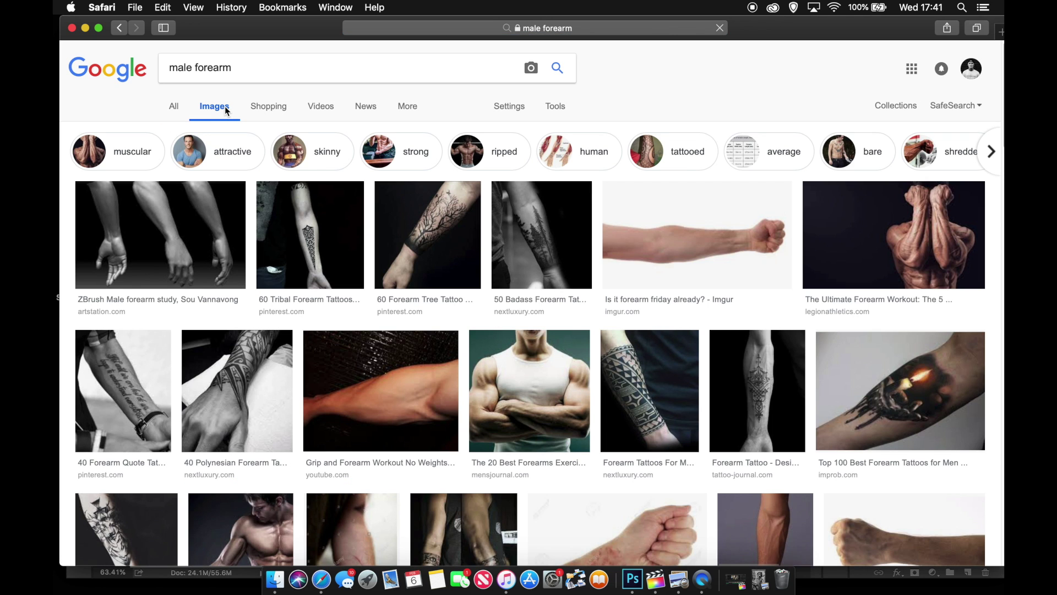
scroll(494, 264, down, 1)
click(670, 197)
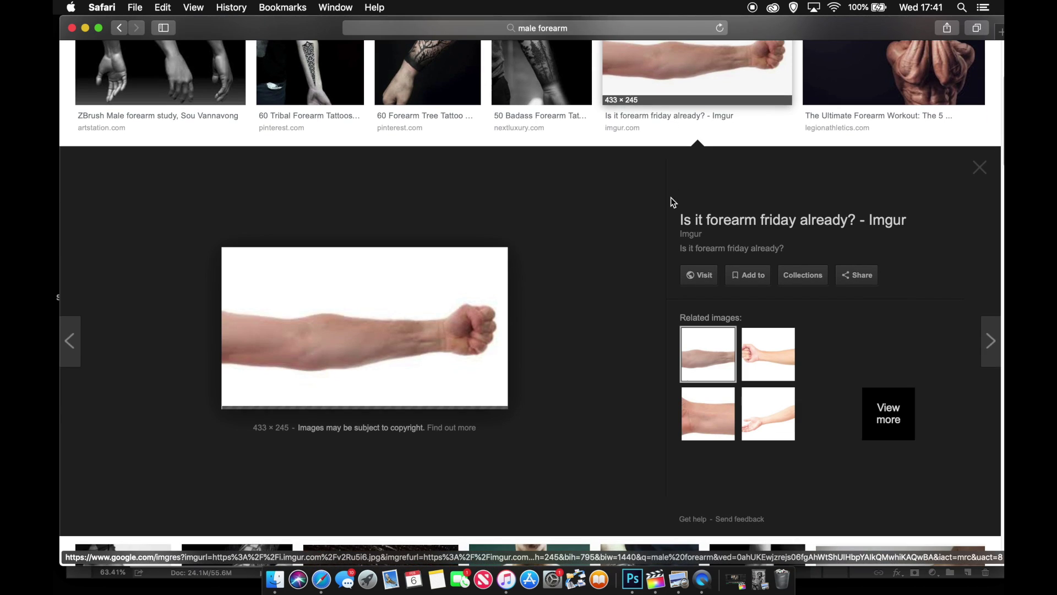
scroll(427, 357, up, 5)
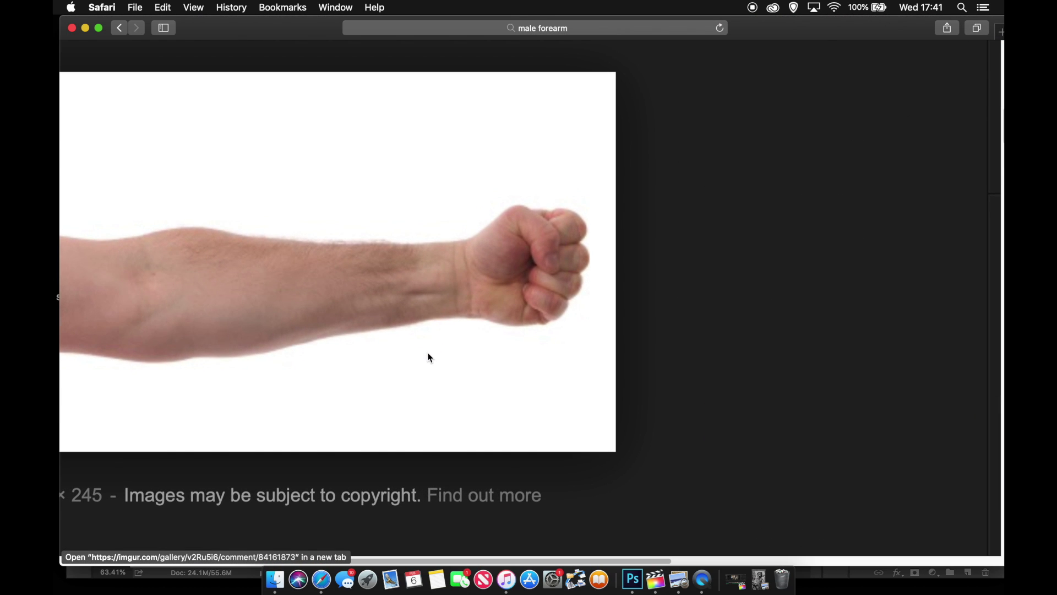
scroll(430, 358, down, 5)
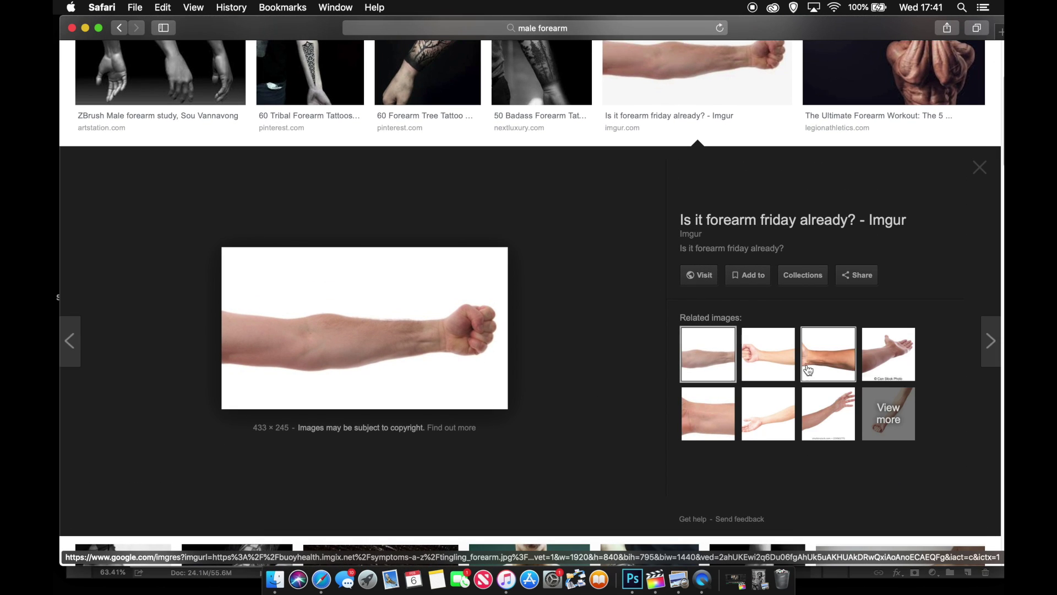
click(817, 364)
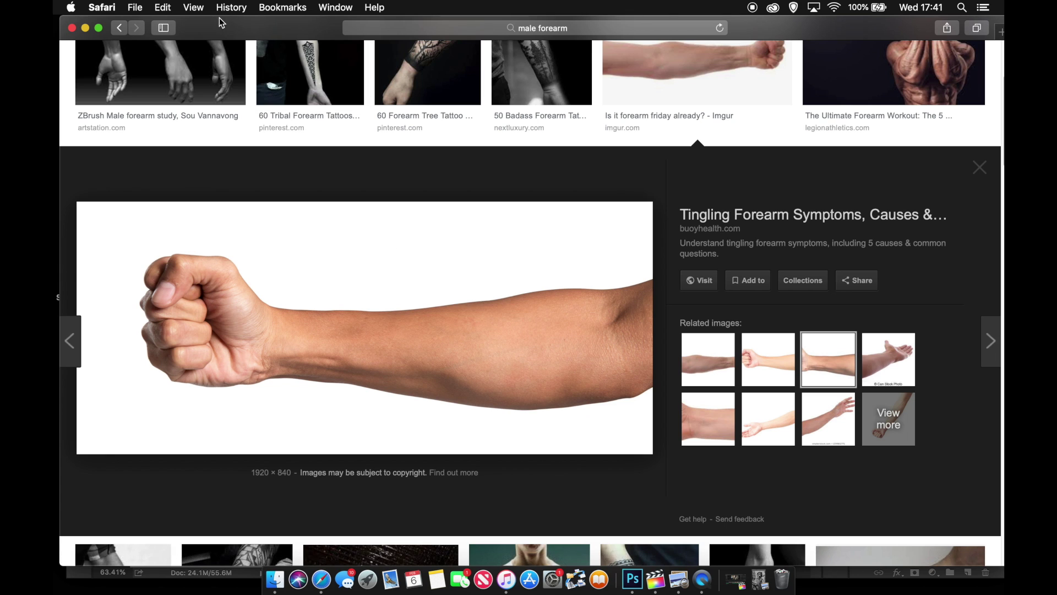
scroll(349, 327, up, 5)
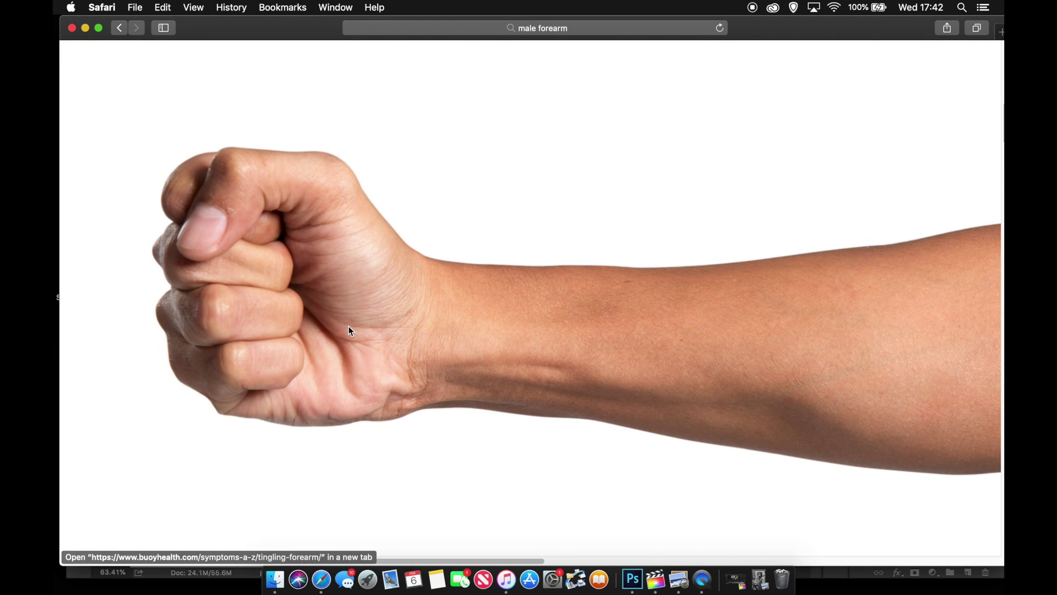
scroll(367, 312, down, 5)
Bring the forearm photo from Safari into the Photoshop document as a layer between the tiger and the rose
drag(358, 18, 754, 16)
drag(658, 370, 290, 369)
drag(185, 105, 320, 256)
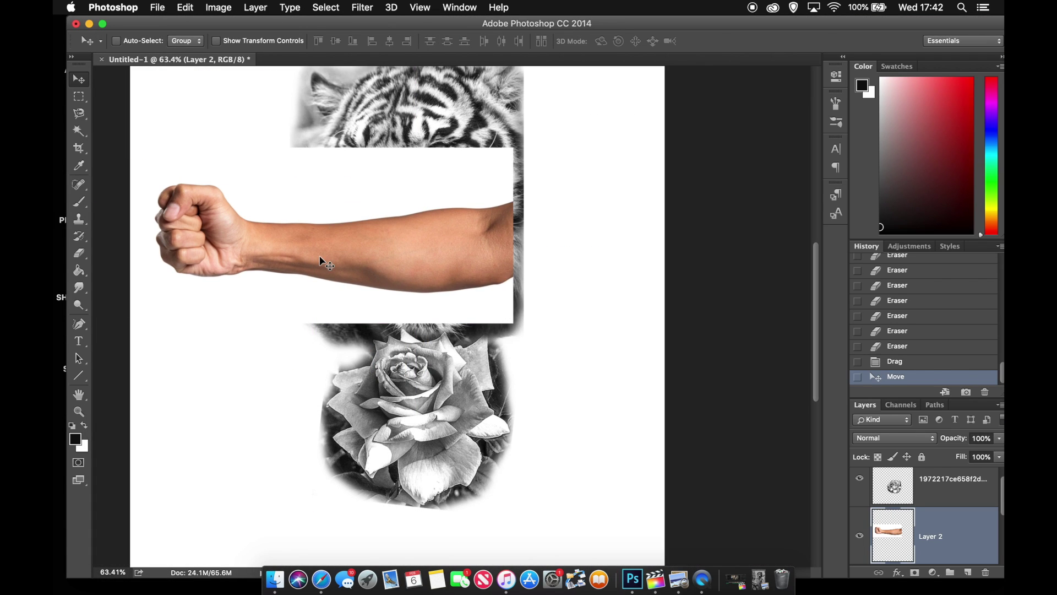
Rotate the forearm layer about -90.74° so the fist points down, and place it beside the tiger's face
key(ctrl+t)
drag(104, 139, 268, 327)
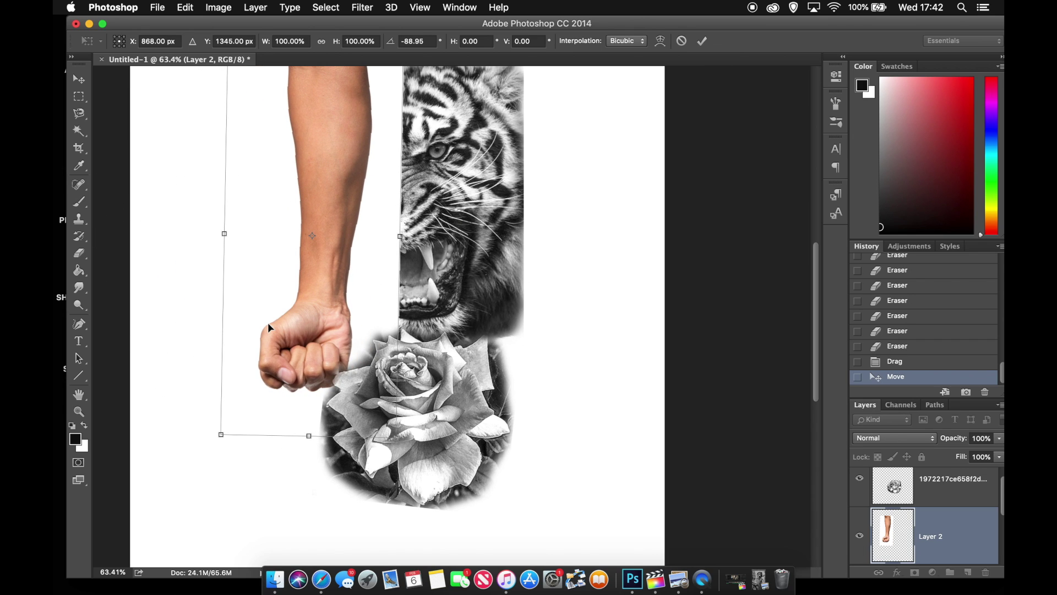
drag(211, 446, 246, 418)
scroll(257, 411, up, 2)
drag(300, 311, 361, 415)
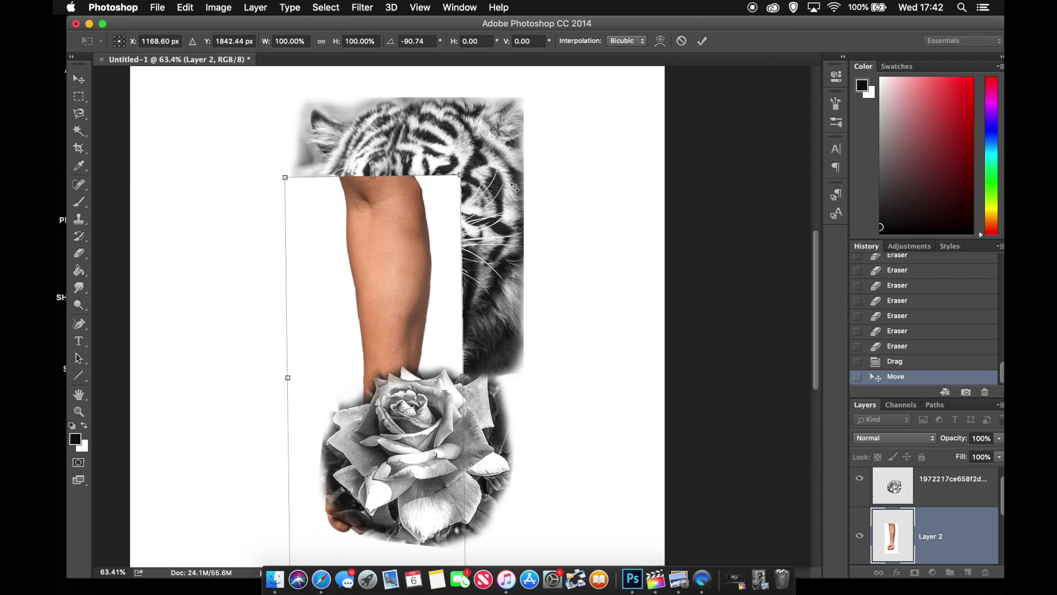
key(Return)
drag(361, 235, 239, 233)
Scale the forearm layer up to about 145.5% and center it over the tiger, behind the rose
key(super+t)
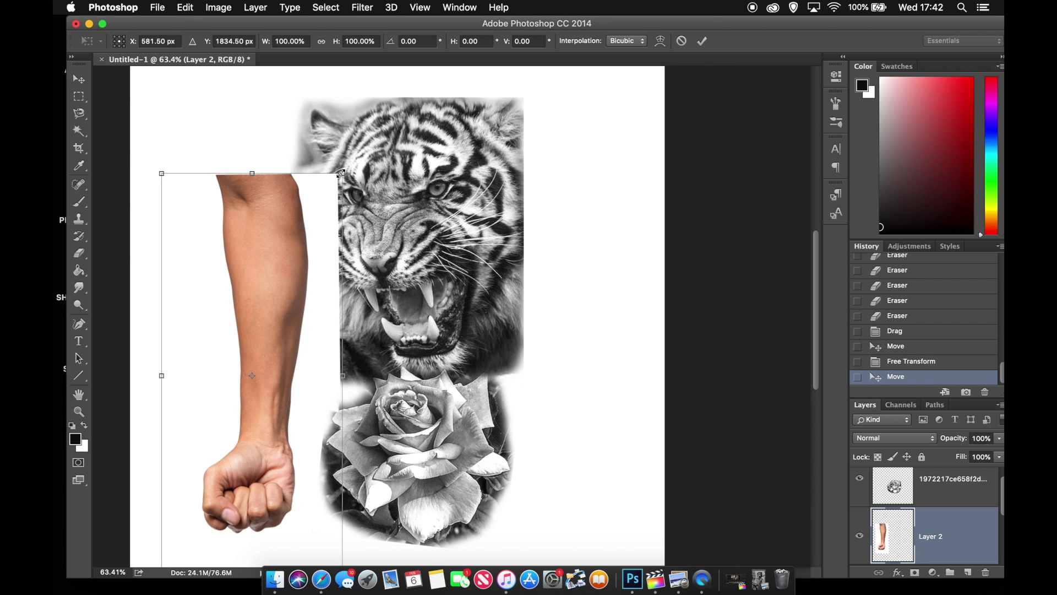
drag(341, 173, 384, 81)
scroll(350, 316, down, 6)
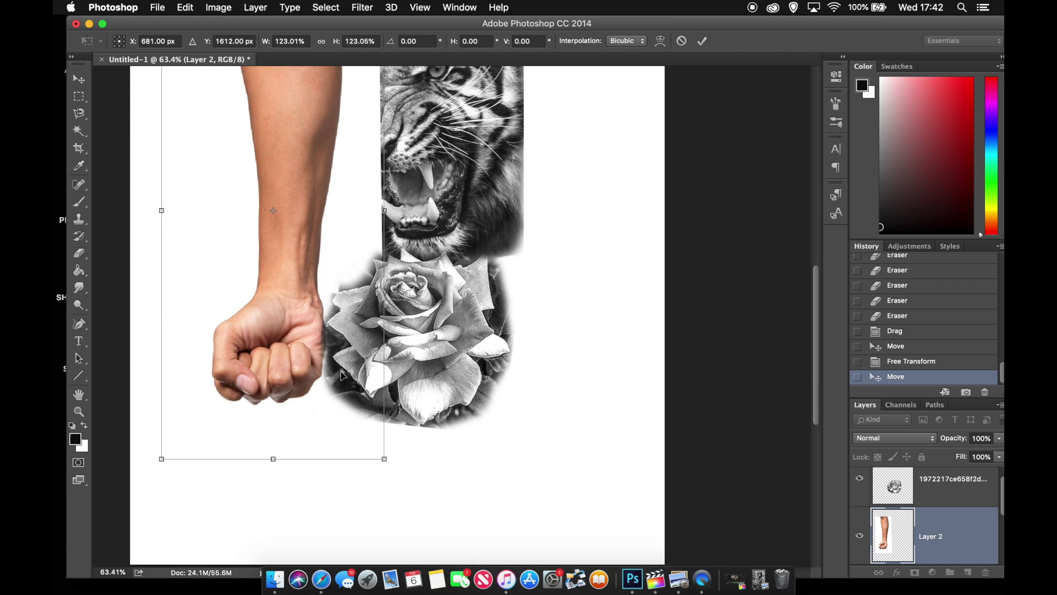
drag(384, 405, 493, 465)
drag(319, 344, 395, 350)
scroll(385, 355, up, 9)
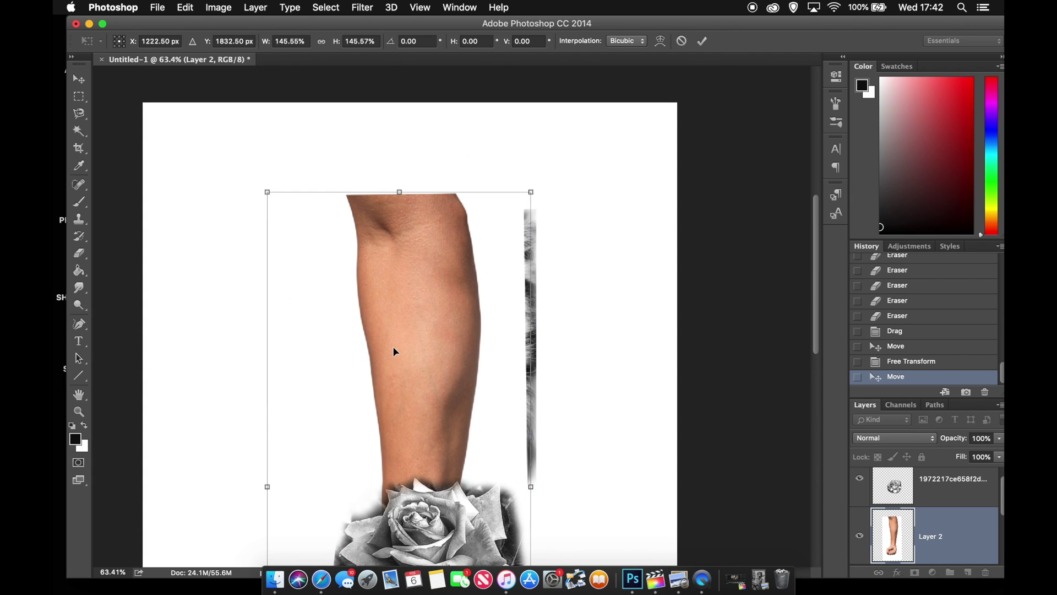
key(Return)
Hide the forearm on Layer 2 and scale the rose layer down to about 92.5%
scroll(618, 507, down, 5)
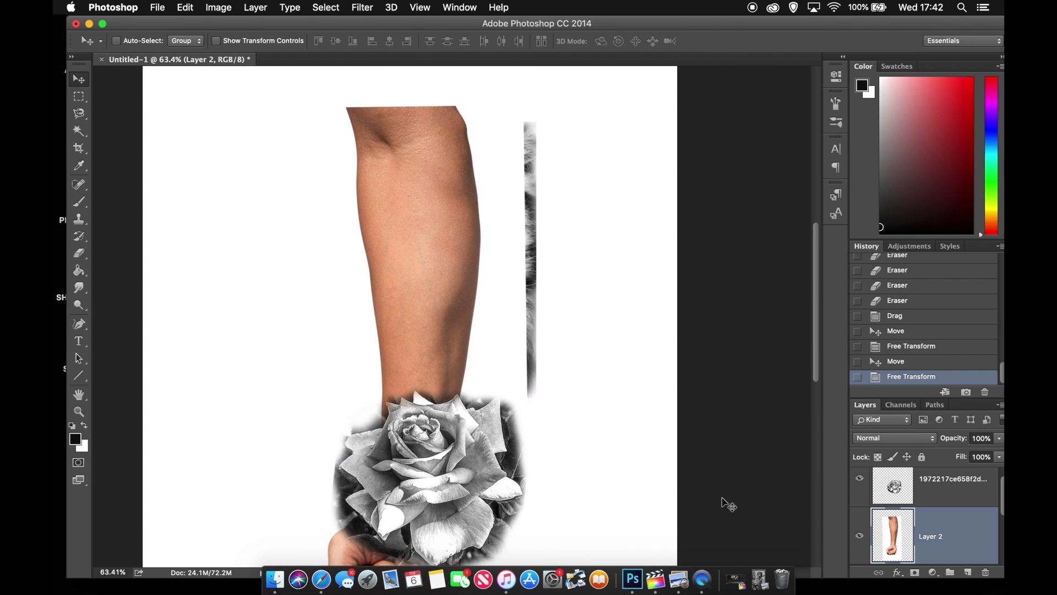
scroll(466, 296, down, 2)
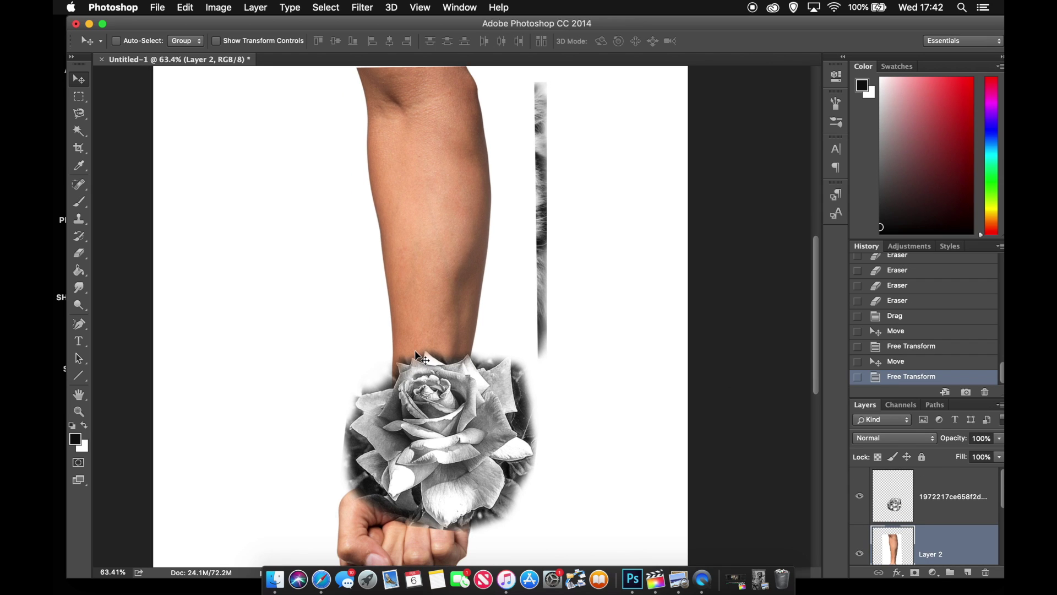
click(857, 555)
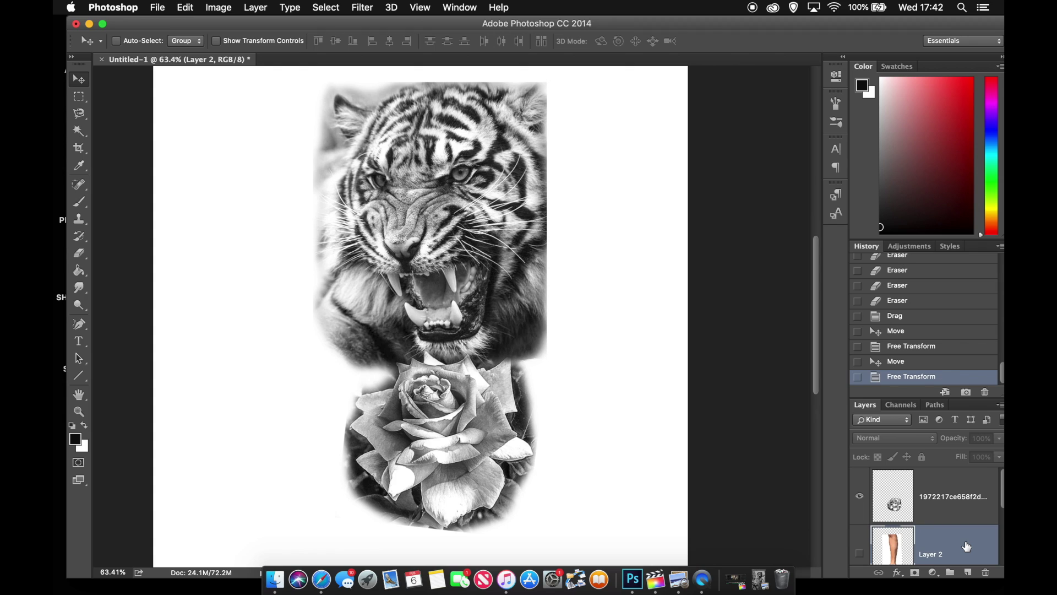
scroll(966, 545, down, 2)
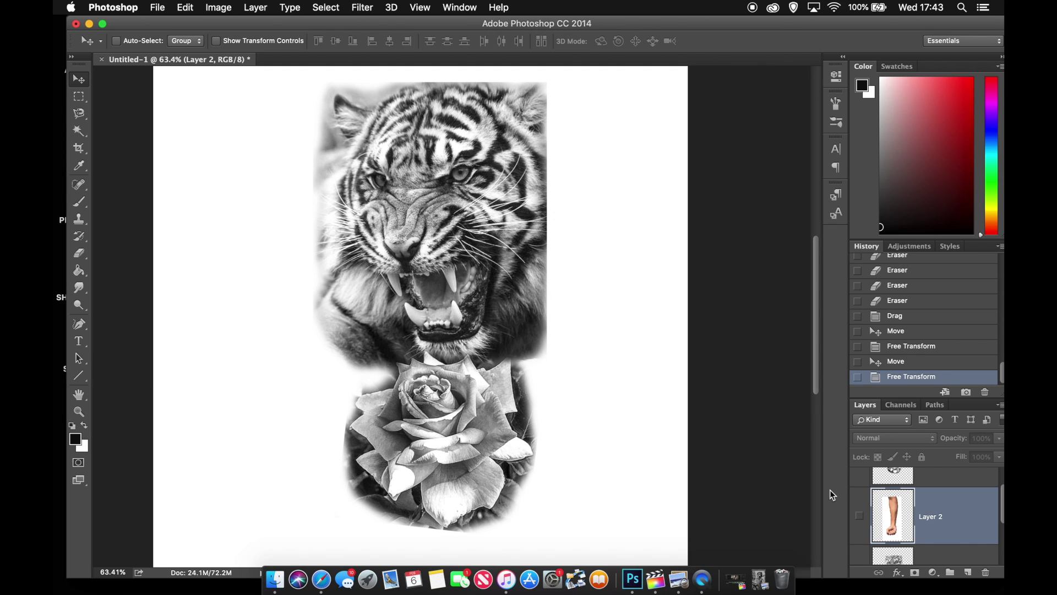
scroll(862, 499, down, 2)
scroll(956, 513, up, 2)
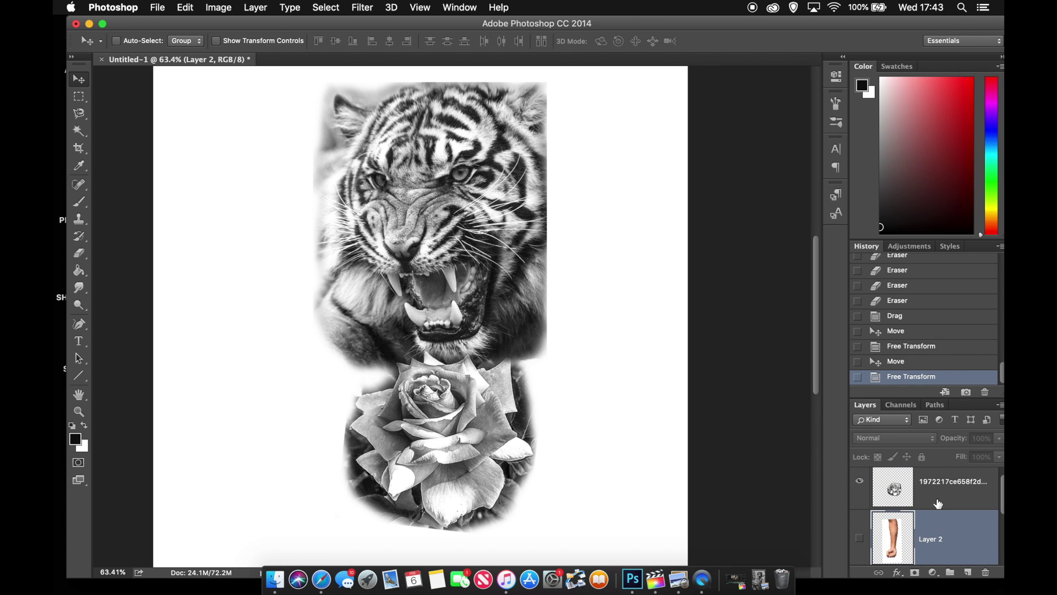
click(935, 502)
key(super+t)
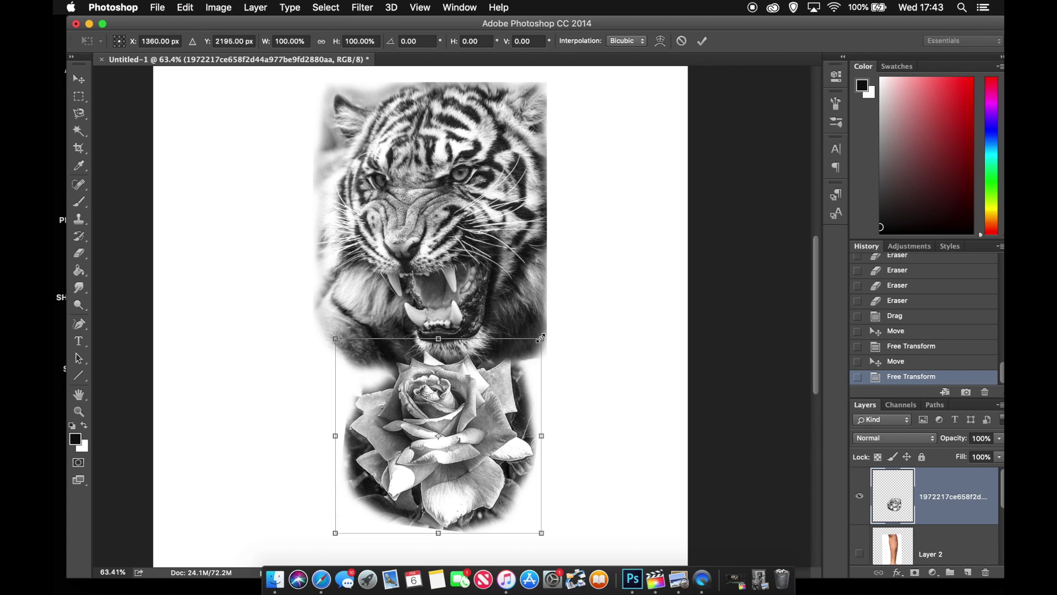
drag(540, 338, 506, 380)
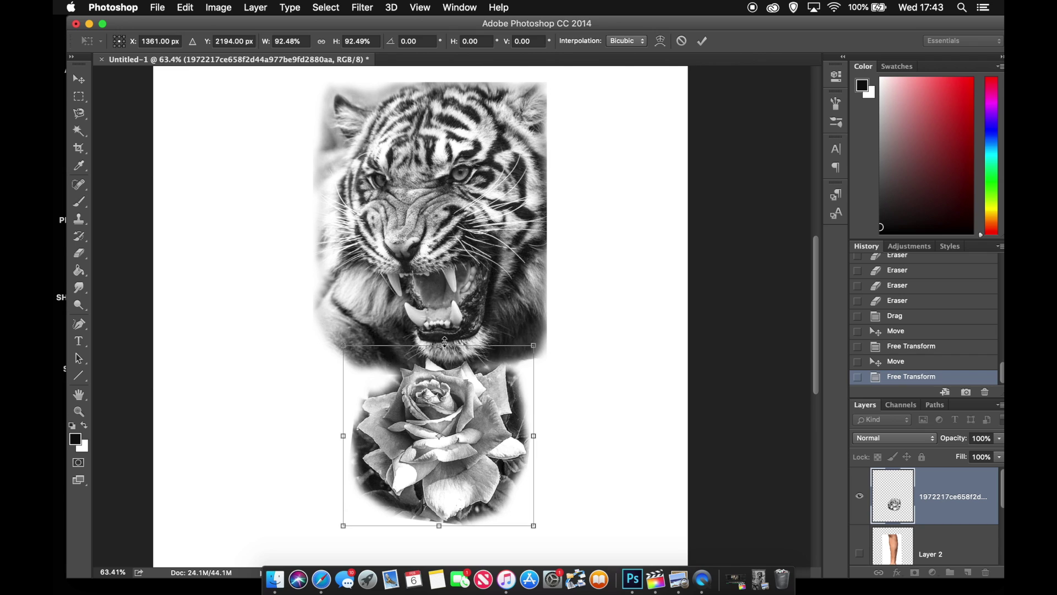
key(Return)
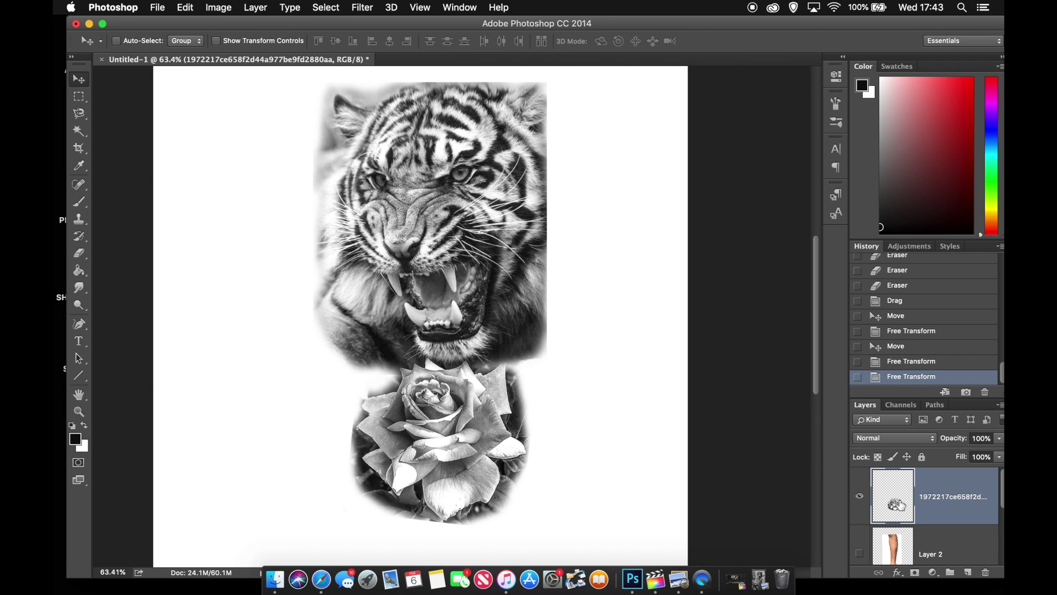
Show the forearm on Layer 2 again to compare its width with the rose
scroll(876, 517, down, 2)
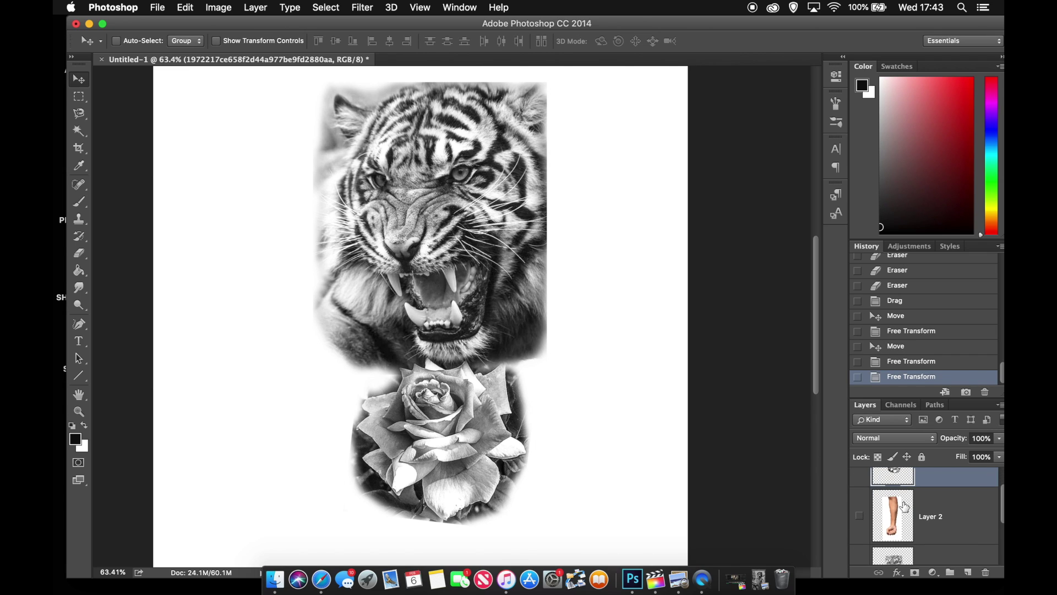
click(860, 519)
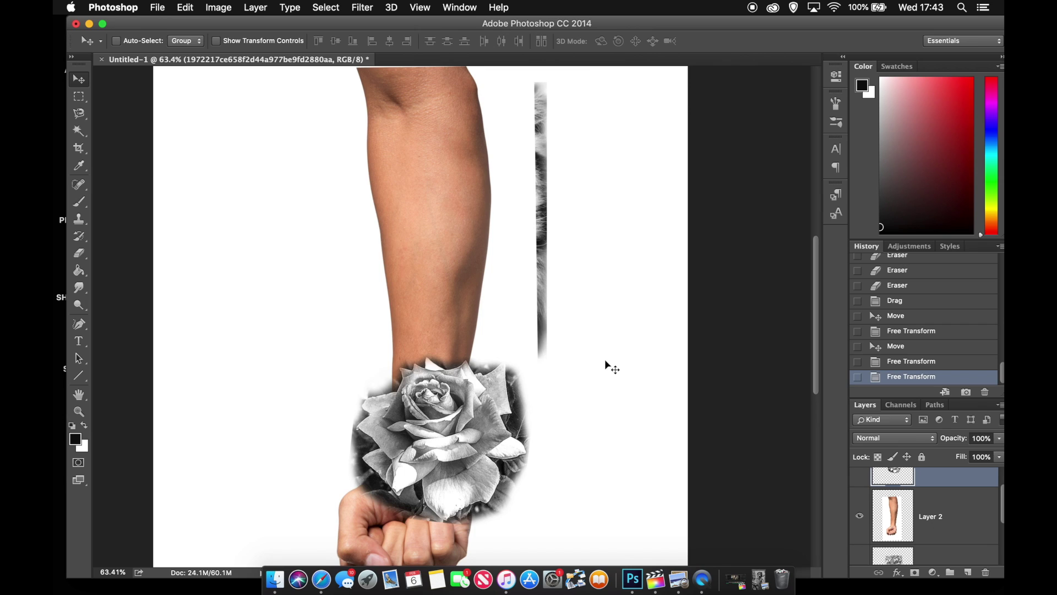
scroll(605, 359, up, 2)
scroll(905, 514, down, 3)
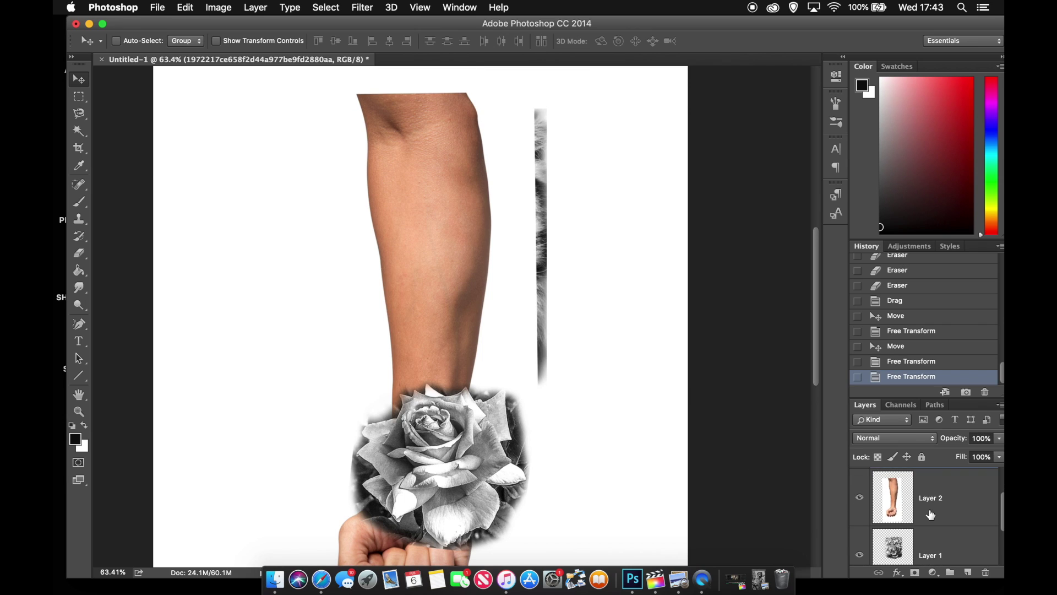
scroll(929, 514, up, 3)
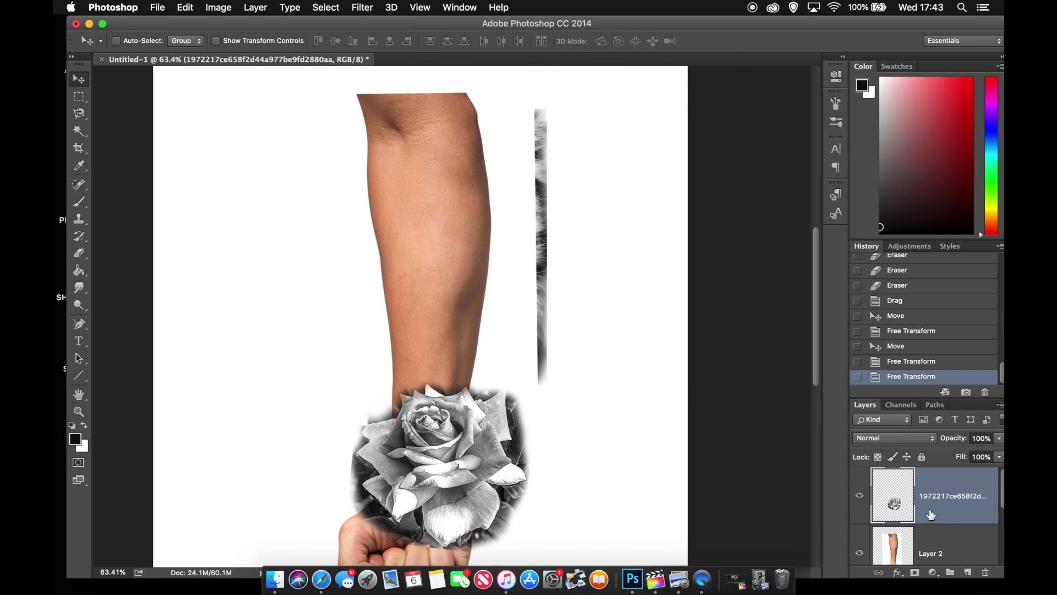
scroll(925, 499, down, 3)
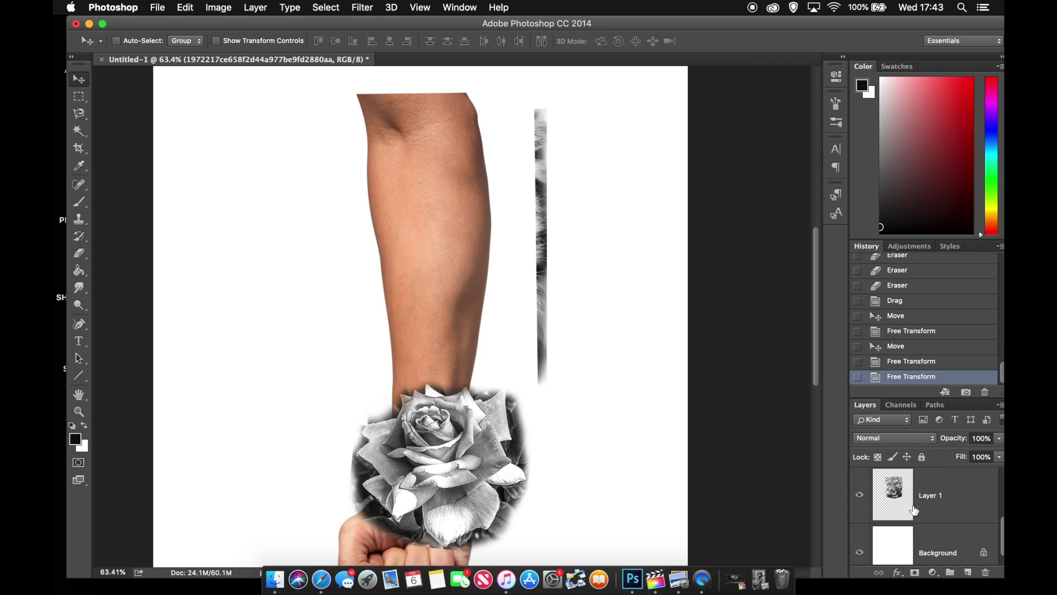
scroll(914, 510, up, 1)
Undo the stray move on the canvas, select Layer 2, and shift the forearm left to uncover part of the tiger
mouse_move(445, 285)
mouse_down()
mouse_move(377, 285)
mouse_move(435, 279)
mouse_up()
key(super+z)
click(948, 538)
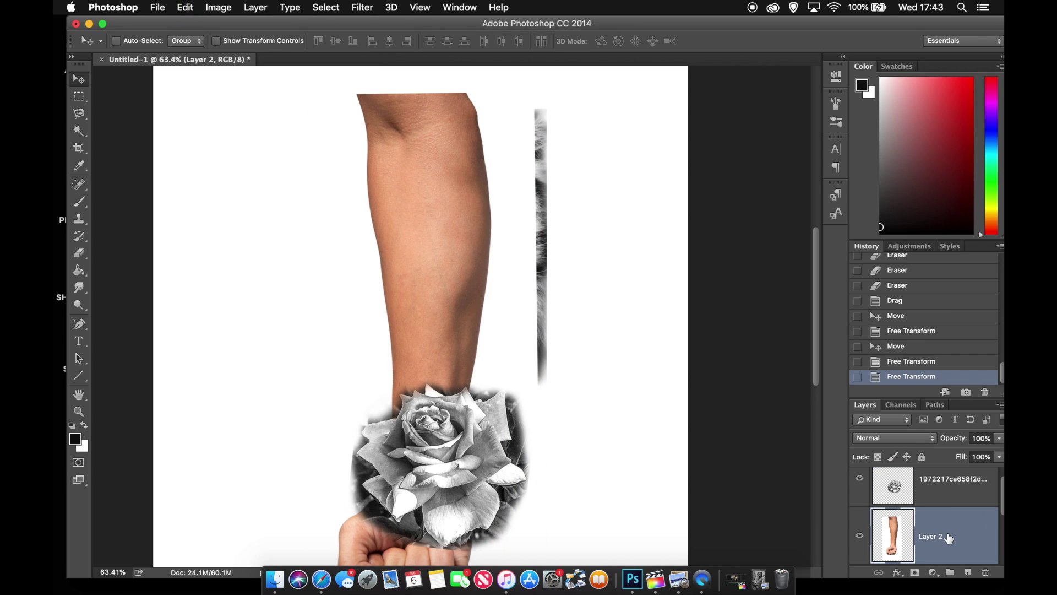
drag(466, 312, 399, 306)
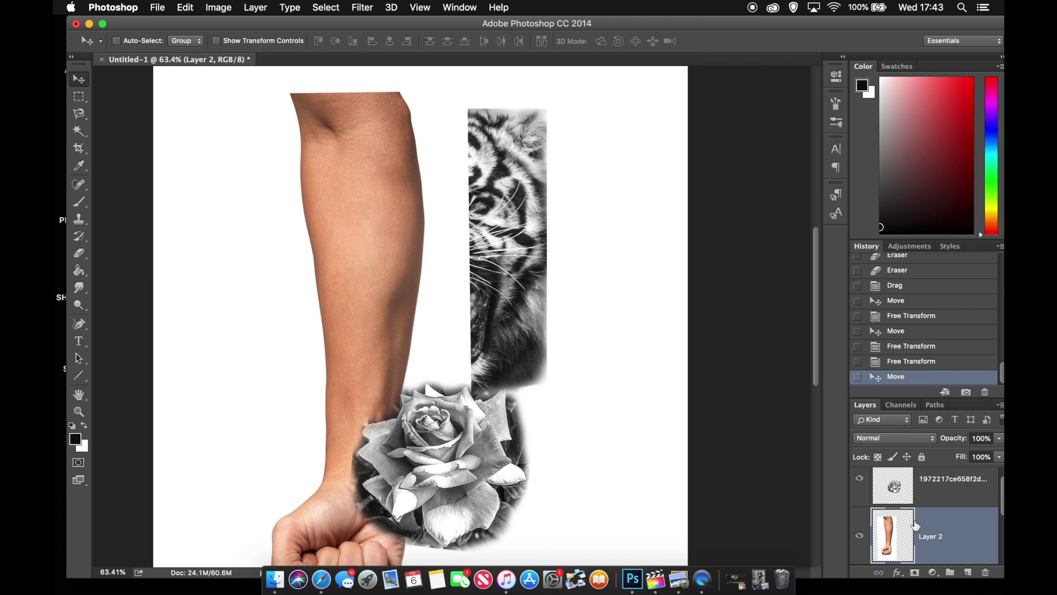
Move the forearm's Layer 2 beneath the tiger's Layer 1 in the layer order
drag(938, 524, 934, 560)
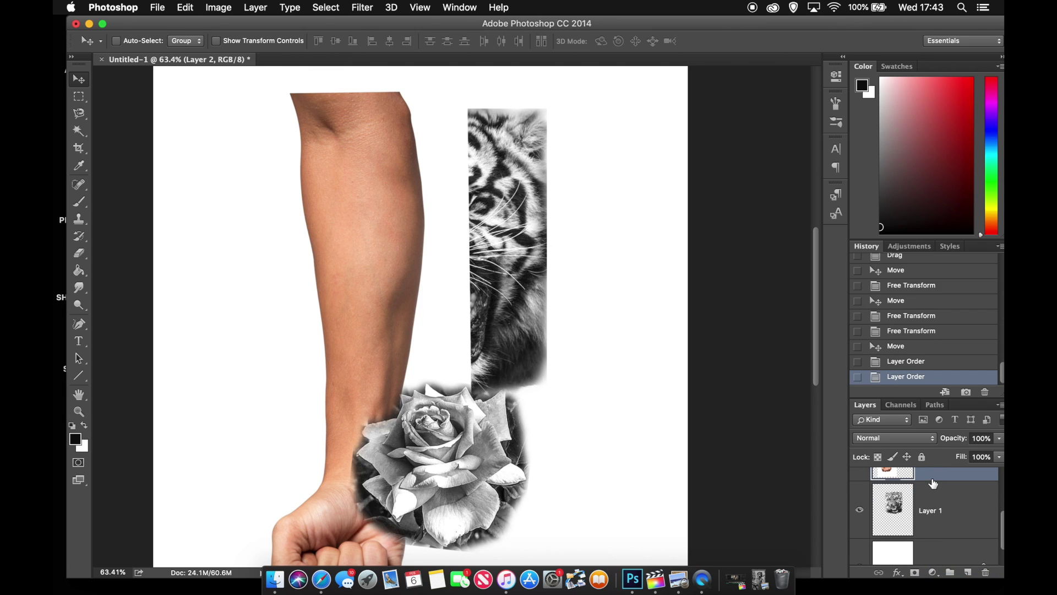
drag(932, 481, 933, 535)
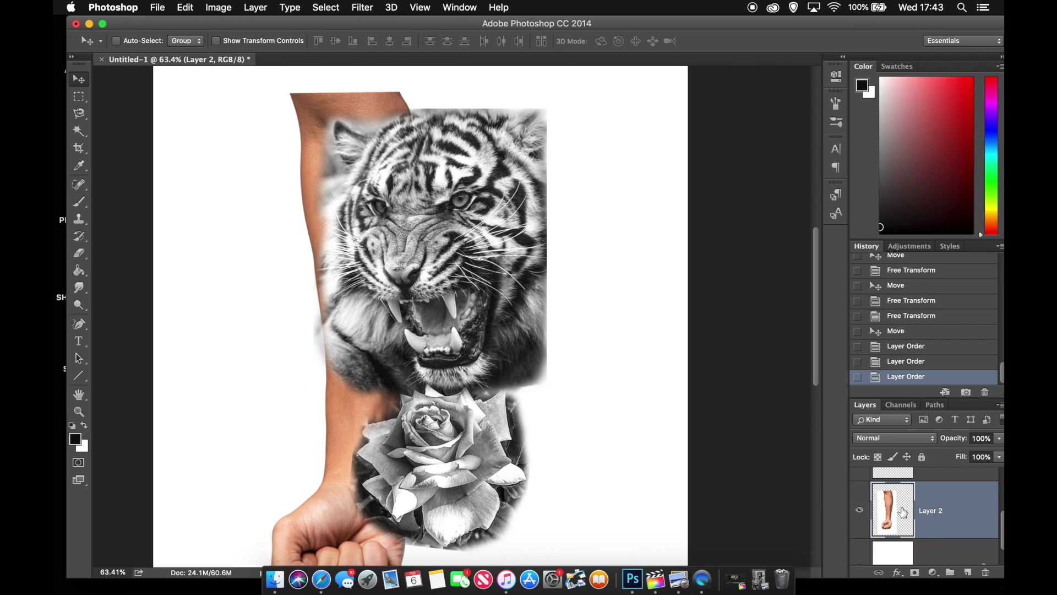
scroll(902, 512, up, 3)
scroll(925, 515, down, 3)
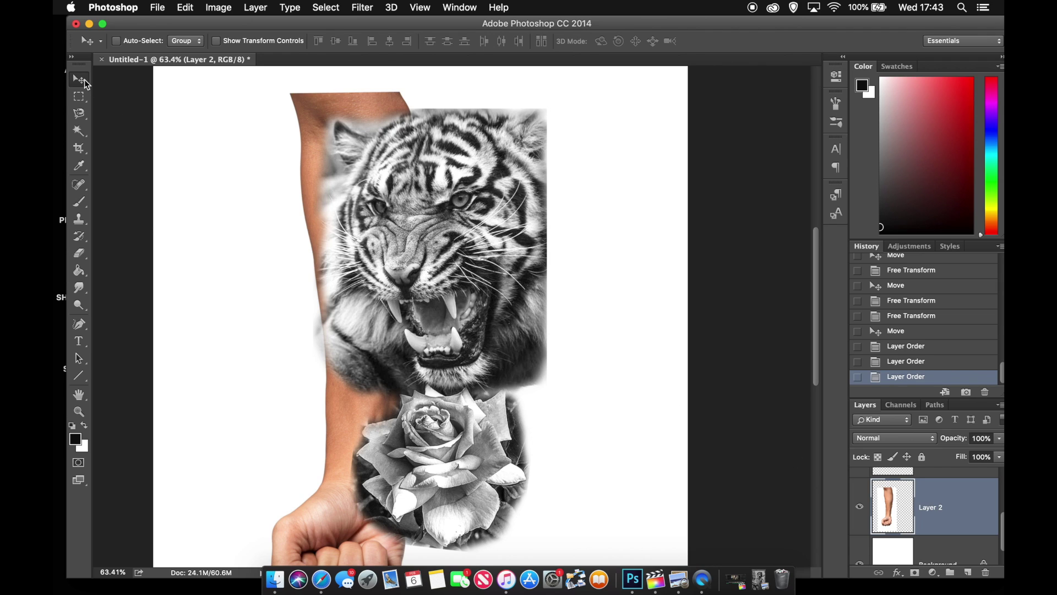
scroll(956, 516, up, 3)
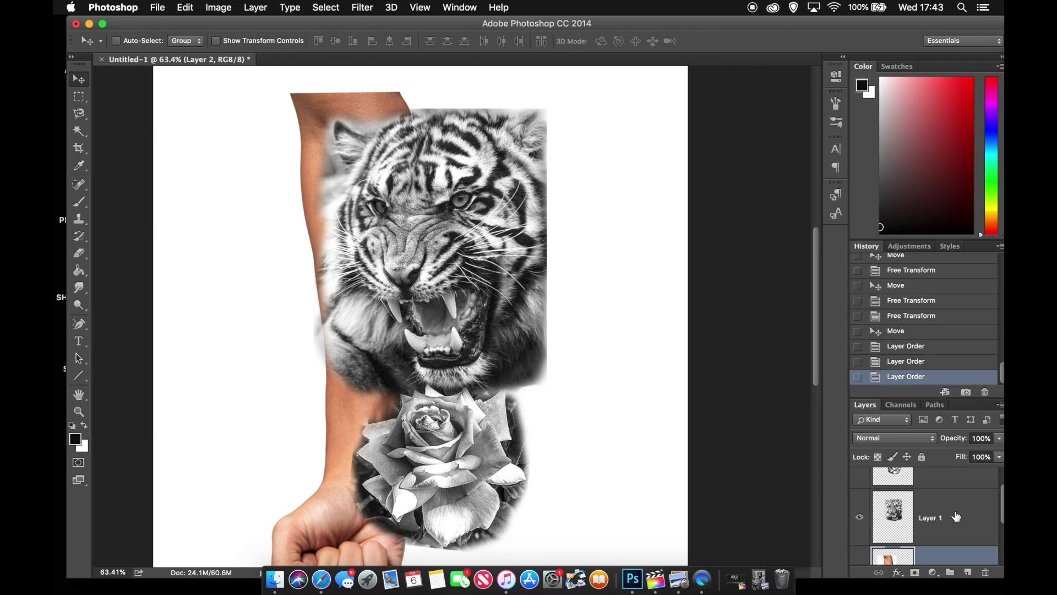
scroll(956, 516, down, 2)
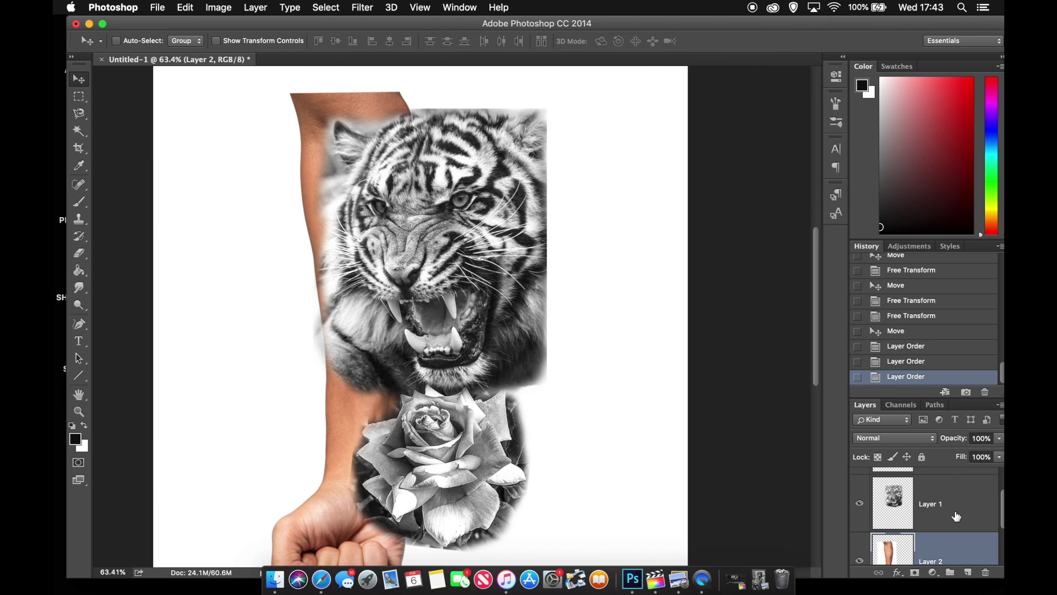
Hide the rose layer, leaving the tiger and forearm layers on show
click(960, 512)
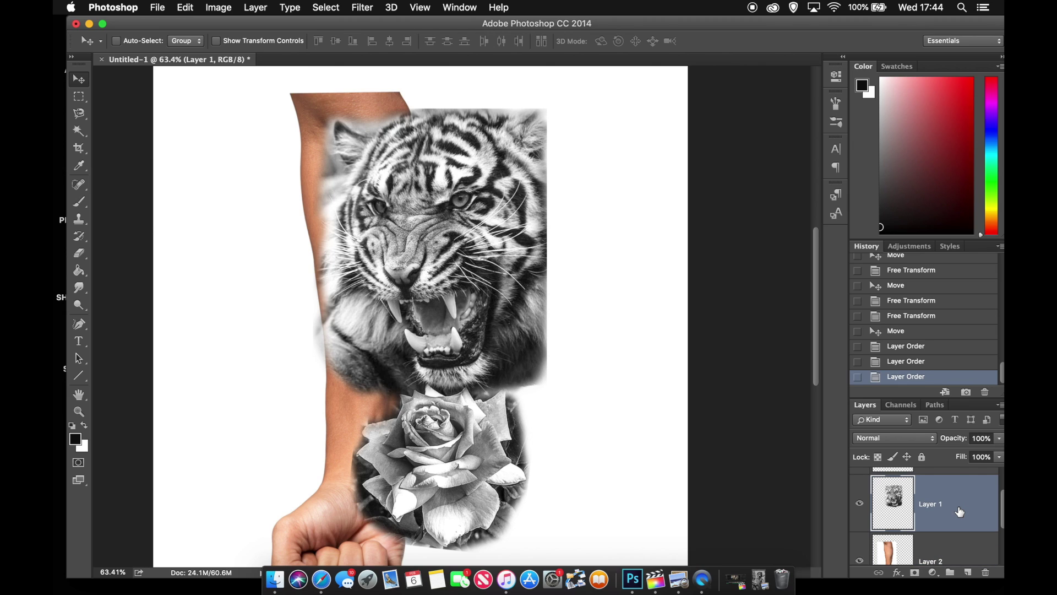
scroll(939, 503, up, 2)
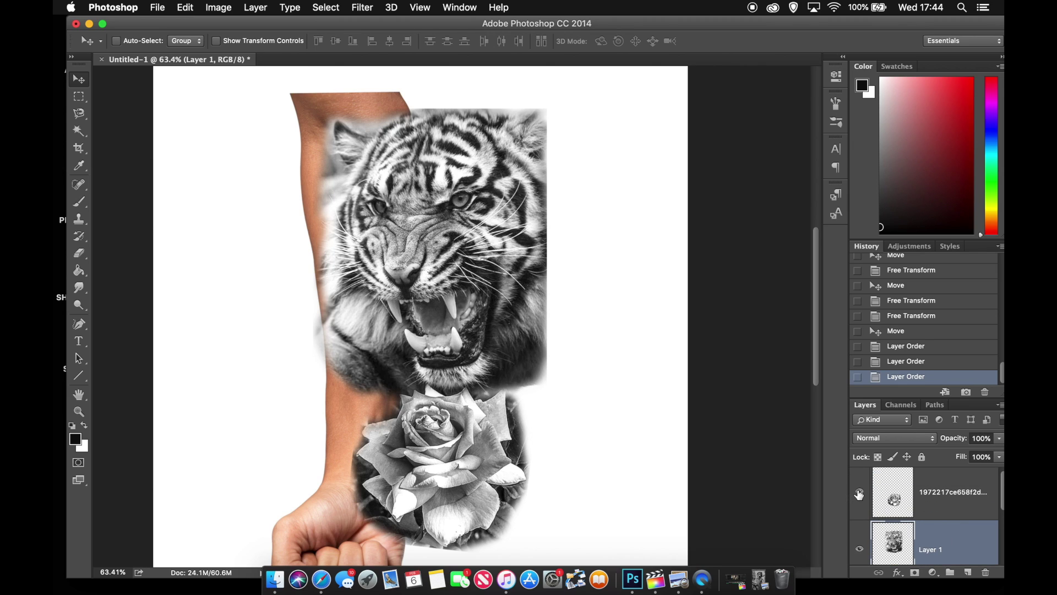
click(858, 493)
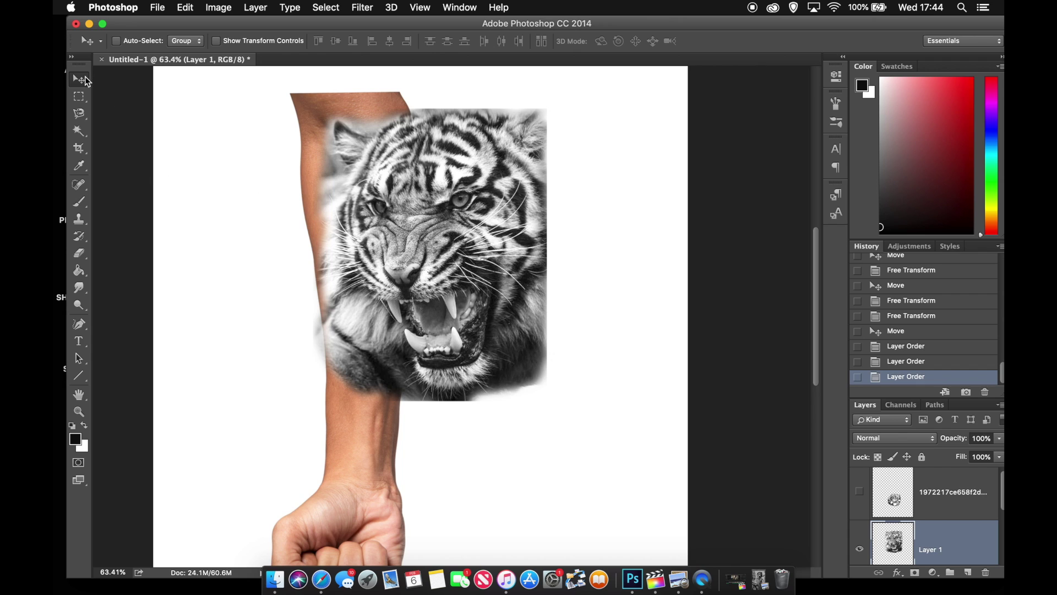
Select Layer 2 and shift the forearm right and slightly up to center it behind the tiger
scroll(931, 558, down, 2)
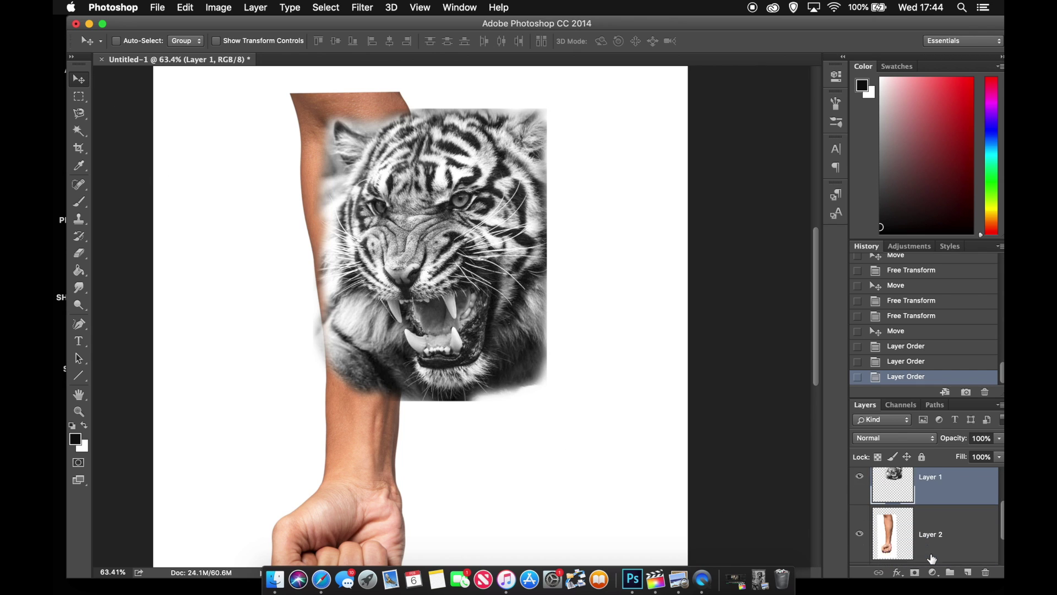
click(940, 509)
drag(369, 435, 427, 425)
scroll(427, 434, down, 2)
scroll(427, 434, up, 2)
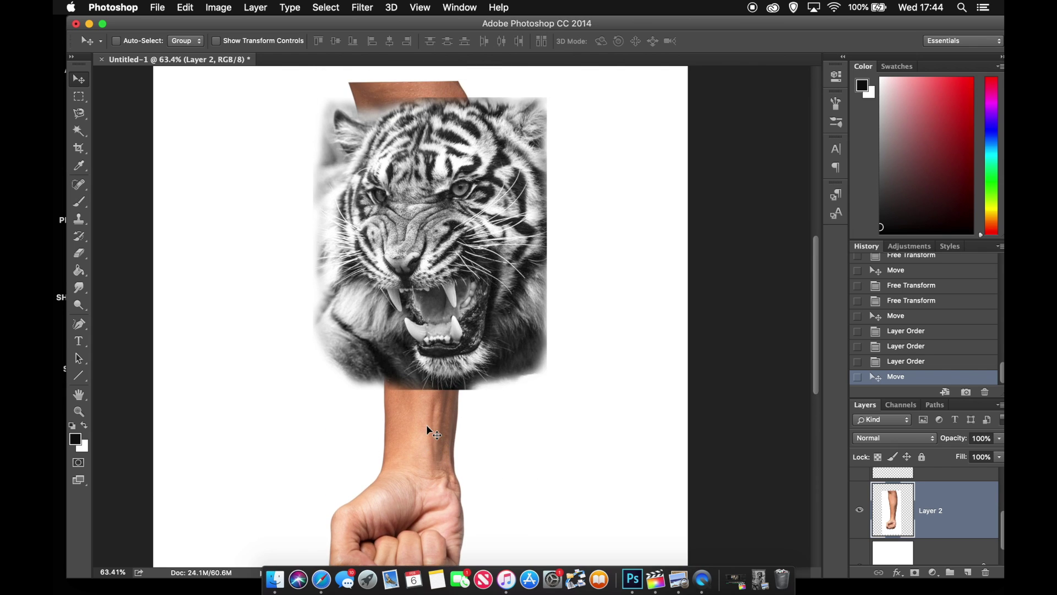
scroll(948, 524, up, 1)
Reduce the opacity of the tiger's Layer 1 to 46%
click(959, 501)
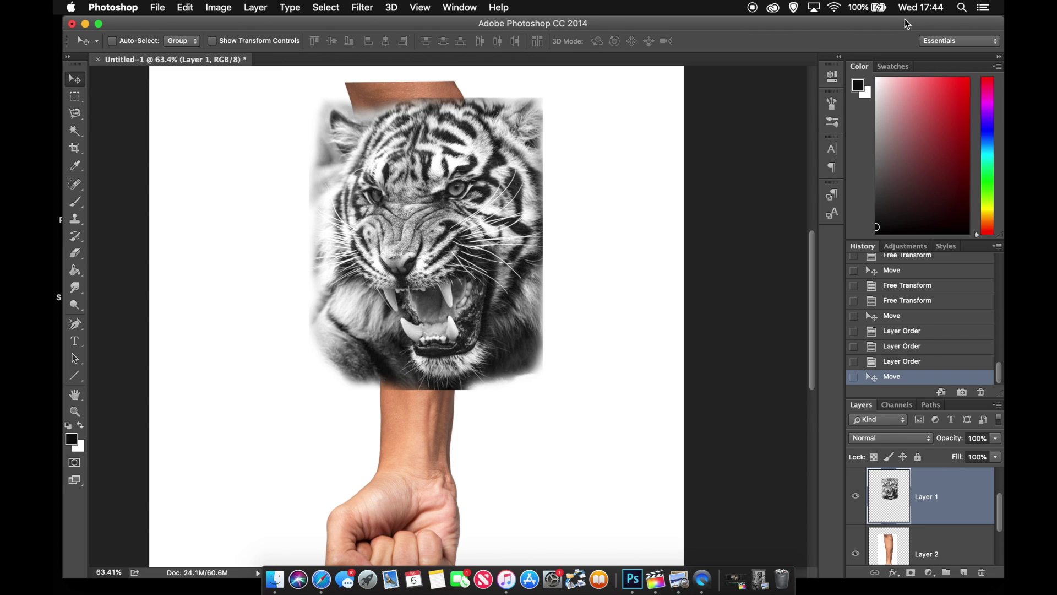
click(996, 438)
drag(991, 451, 963, 456)
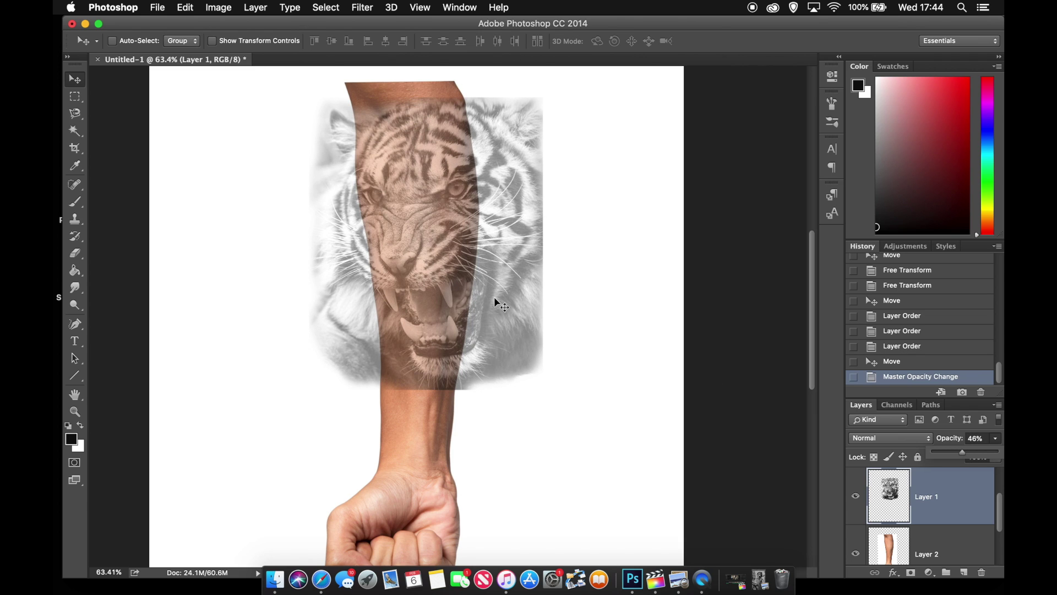
Scale the tiger down to about 85.4%, rotate it about -0.48°, and position it over the upper forearm
key(ctrl+t)
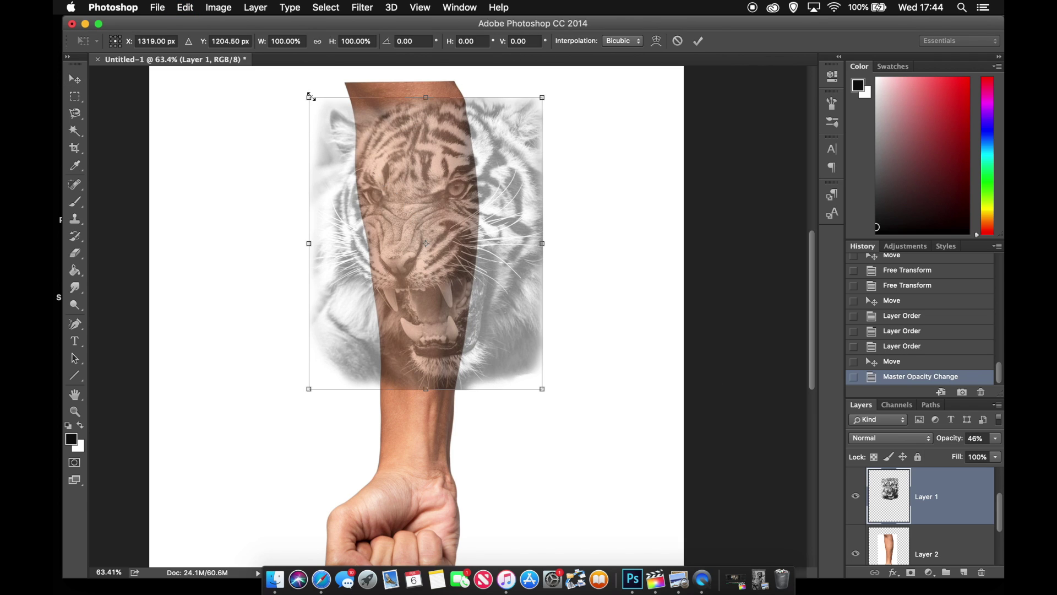
drag(309, 97, 343, 139)
drag(401, 189, 374, 166)
drag(312, 176, 313, 179)
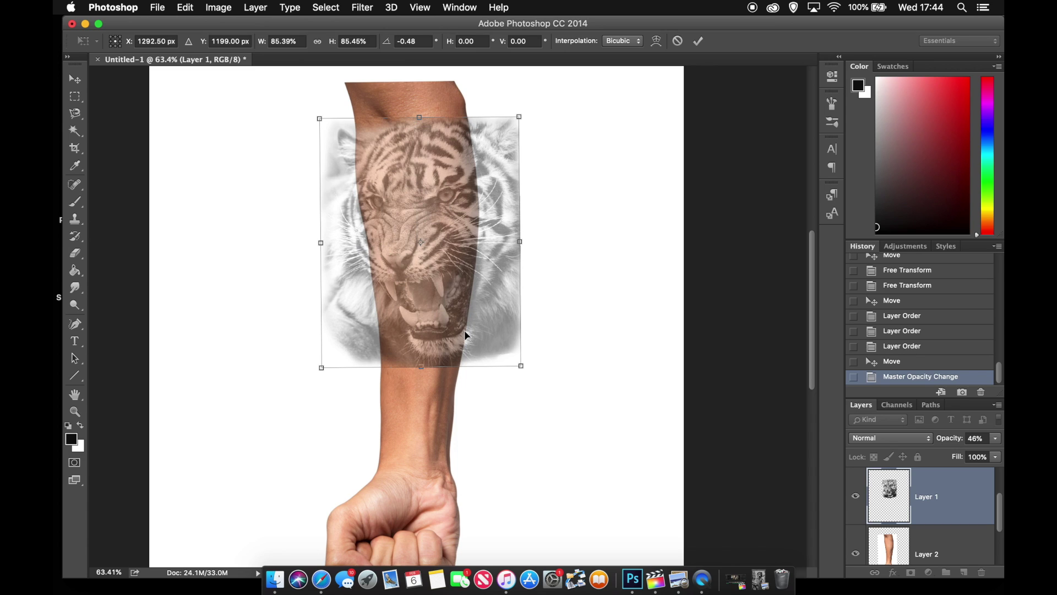
key(Return)
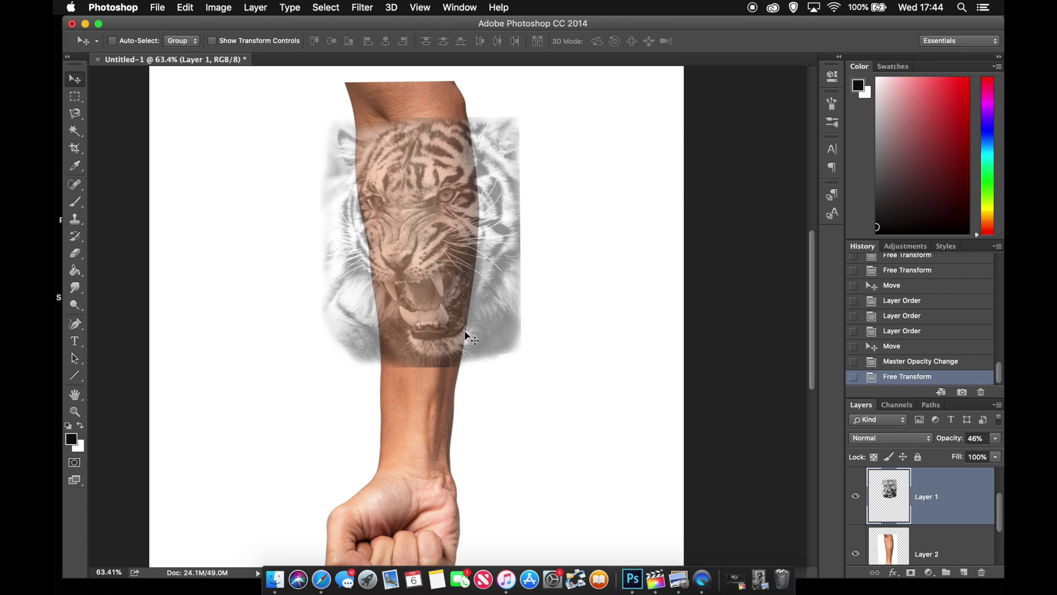
Erase the part of the tiger that extends past the forearm's upper left edge with the 156-pixel Eraser
click(75, 253)
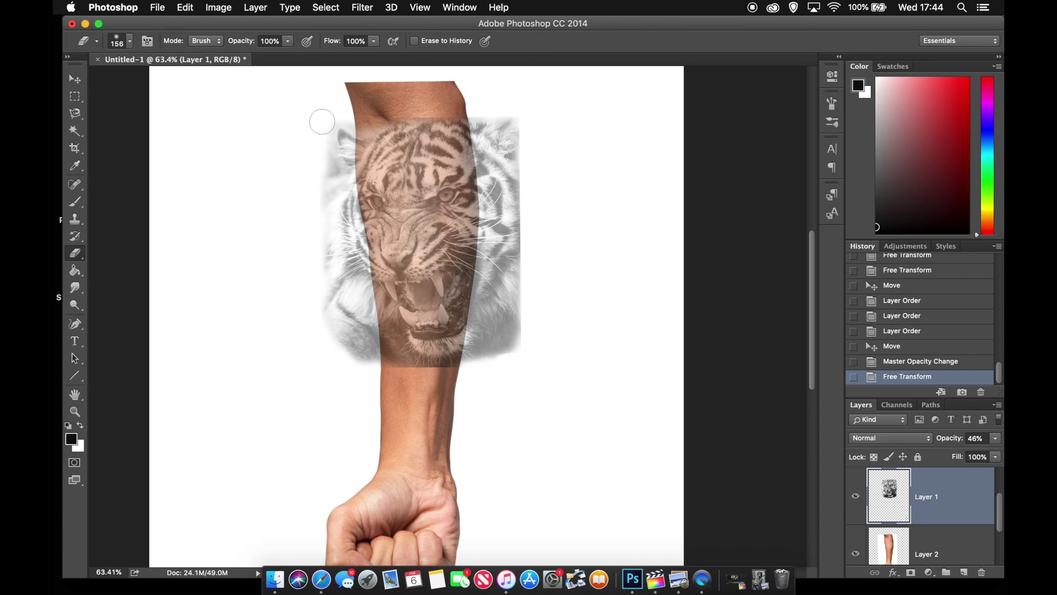
mouse_move(338, 115)
mouse_down()
mouse_move(338, 173)
mouse_move(354, 228)
mouse_move(344, 212)
mouse_up()
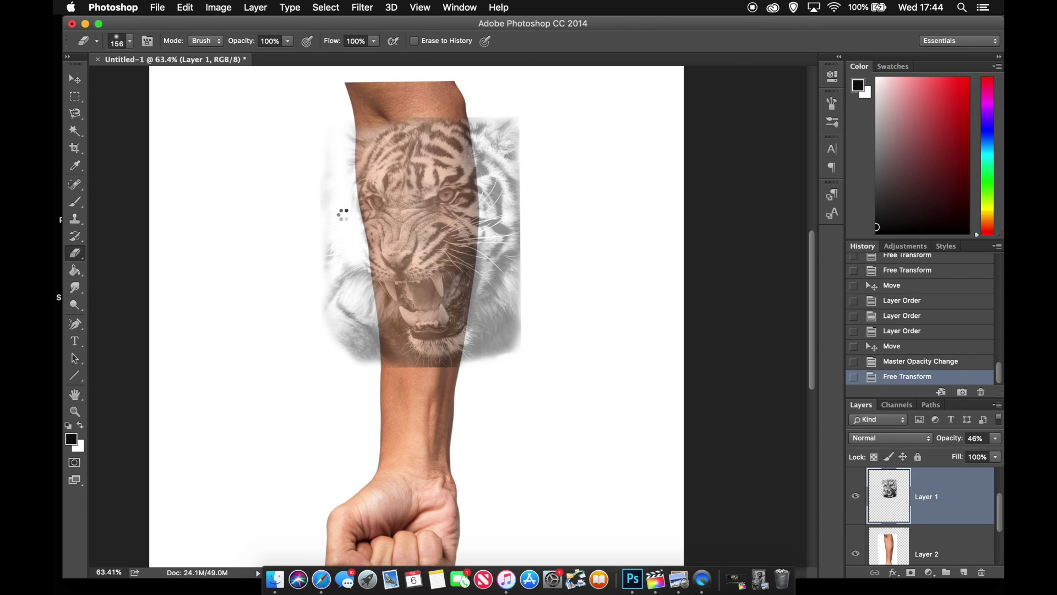
Erase the parts of the tiger image that extend beyond both edges of the forearm
mouse_move(348, 147)
mouse_down()
mouse_move(310, 282)
mouse_move(322, 140)
mouse_move(325, 293)
mouse_move(330, 280)
mouse_move(355, 379)
mouse_move(353, 241)
mouse_move(358, 306)
mouse_move(350, 253)
mouse_up()
mouse_move(482, 378)
mouse_down()
mouse_move(485, 266)
mouse_move(498, 378)
mouse_move(521, 330)
mouse_move(523, 200)
mouse_move(494, 330)
mouse_move(498, 195)
mouse_move(489, 276)
mouse_move(496, 189)
mouse_move(479, 109)
mouse_move(513, 213)
mouse_move(507, 88)
mouse_up()
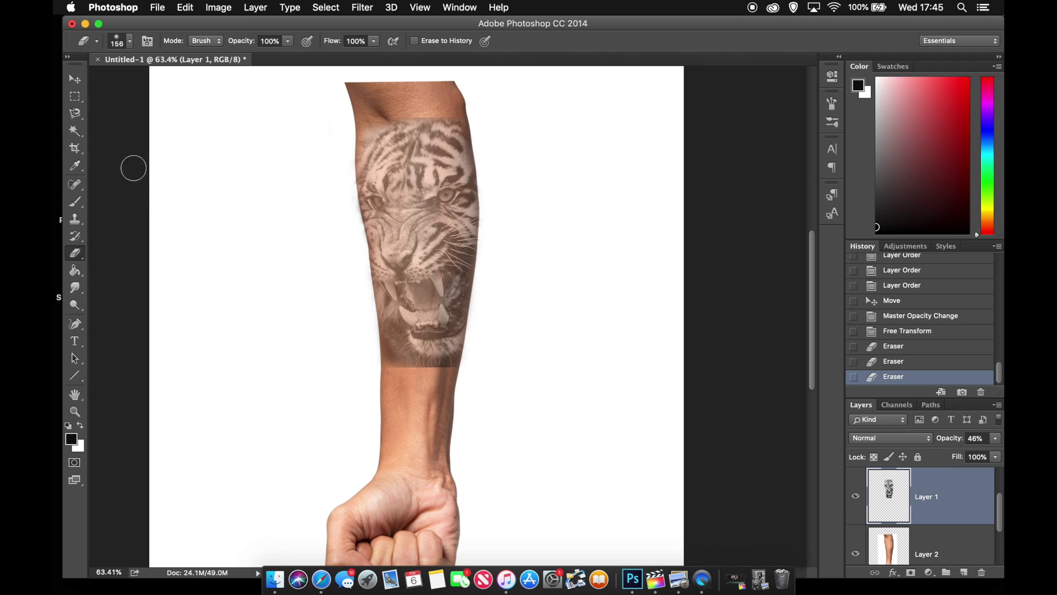
Show the hidden rose layer and move the rose up over the wrist, just below the tiger
click(80, 81)
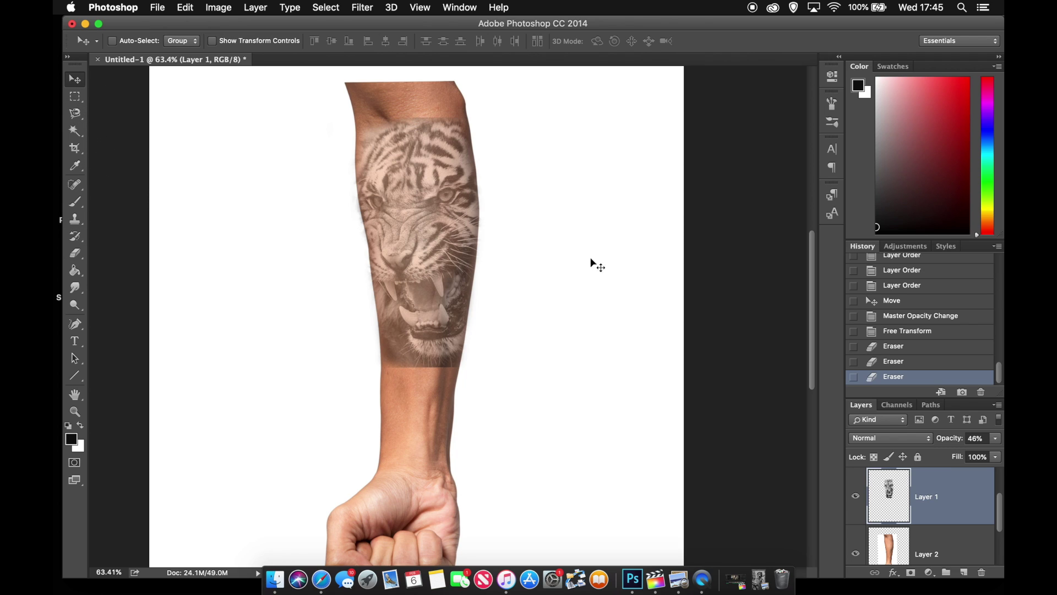
scroll(897, 499, down, 1)
scroll(897, 498, up, 1)
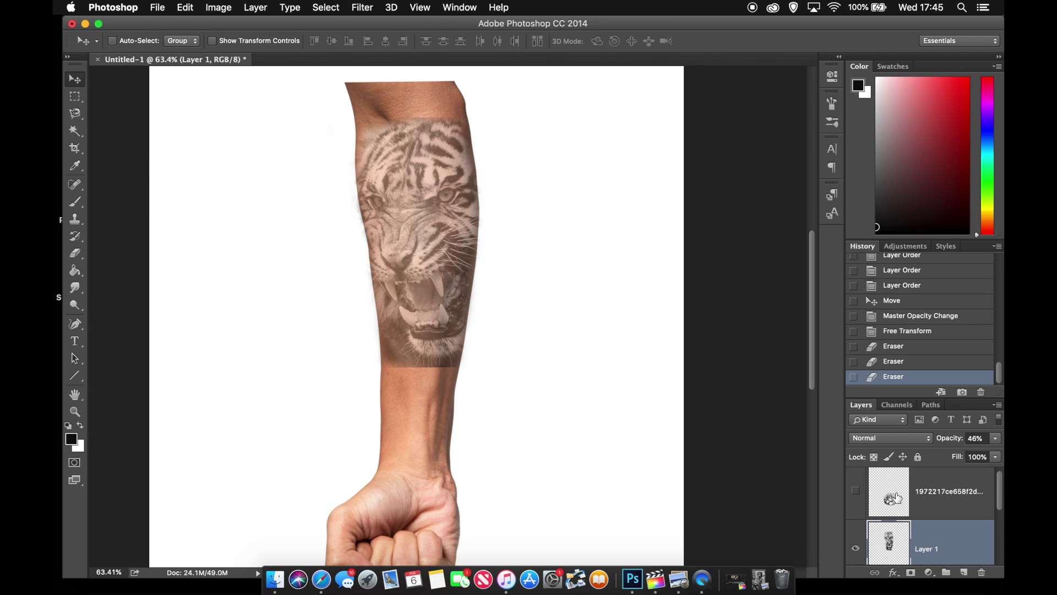
click(854, 497)
drag(461, 448, 457, 400)
key(super+z)
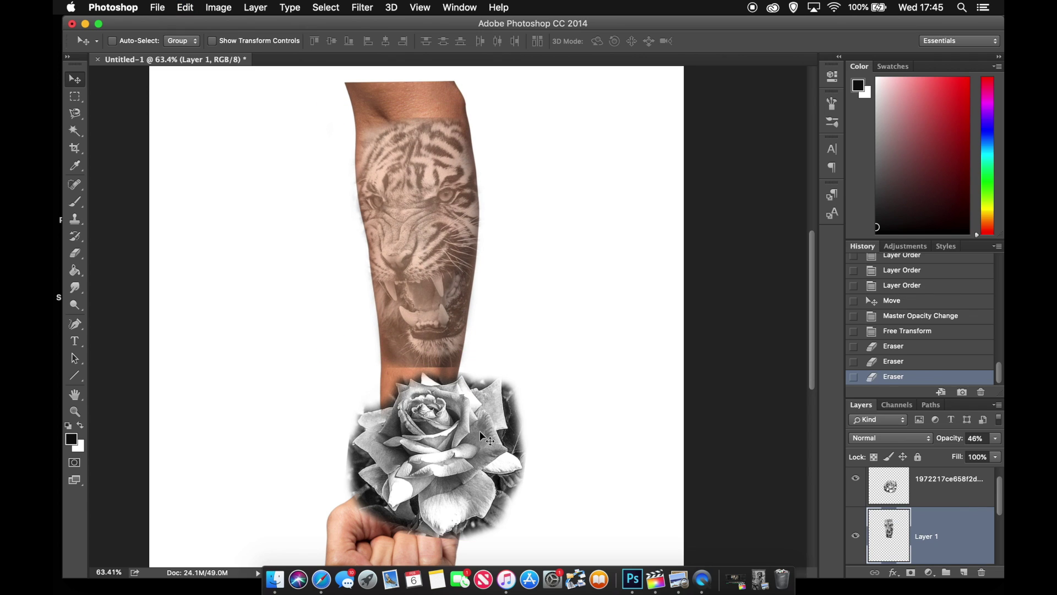
click(961, 494)
drag(467, 436, 469, 386)
Scale the rose down to about 79% and place it higher, over the tiger's jaw
key(ctrl+t)
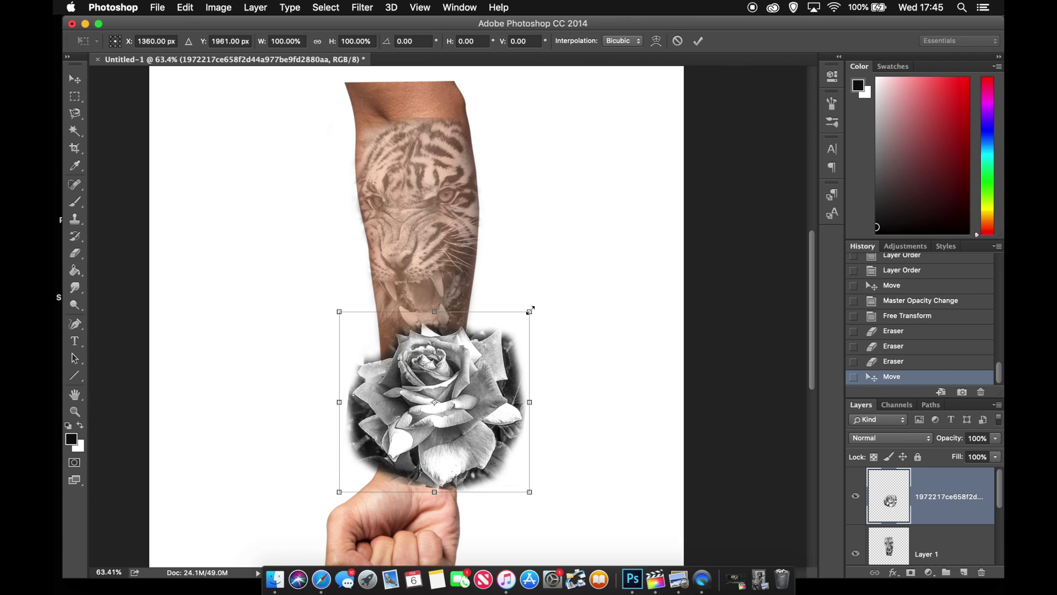
drag(530, 310, 509, 337)
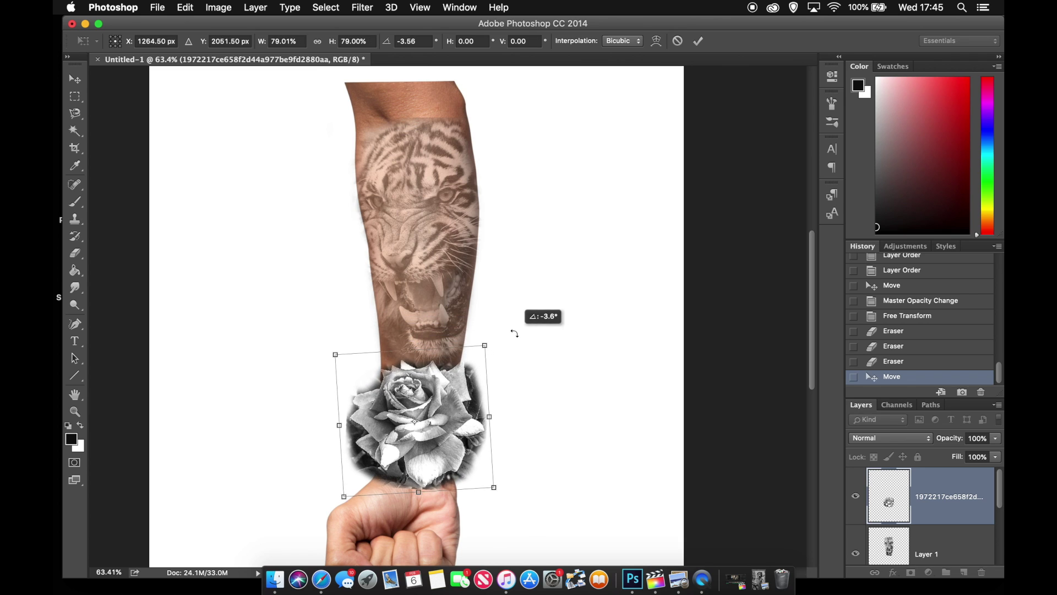
drag(448, 371, 474, 287)
key(Return)
scroll(419, 463, up, 3)
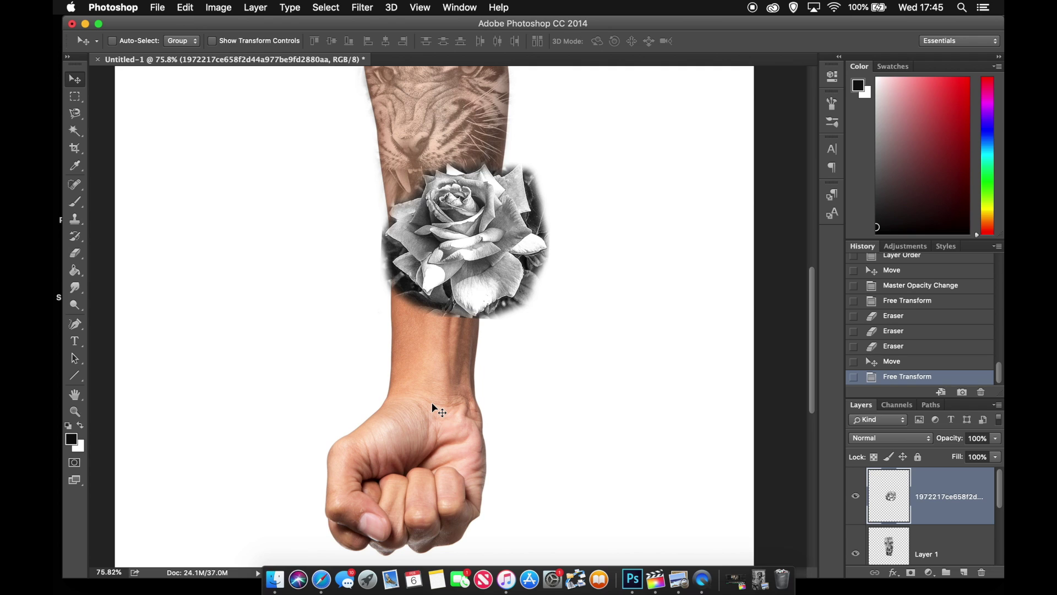
scroll(433, 395, up, 2)
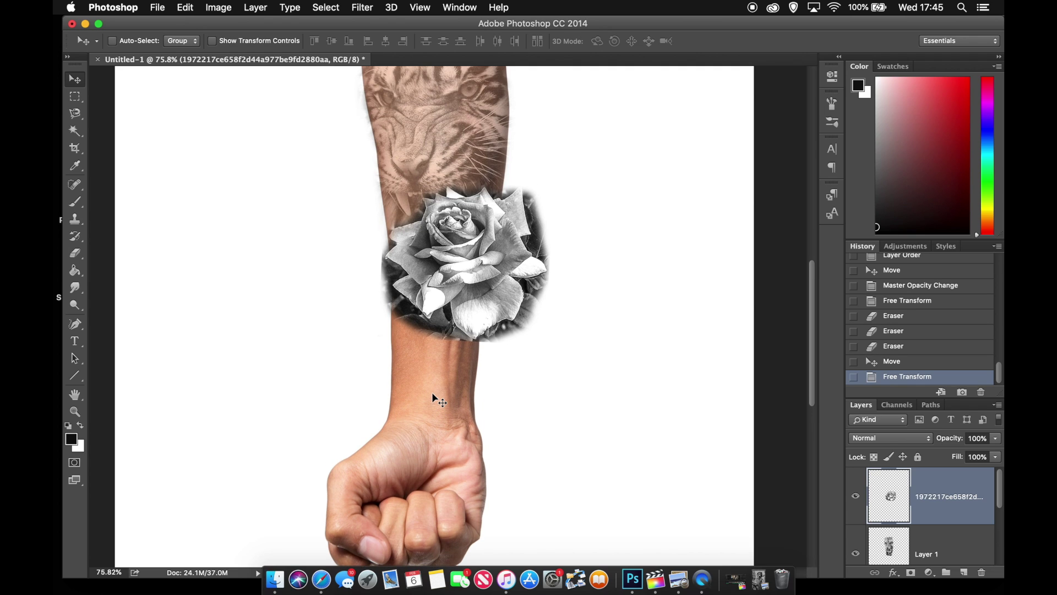
Move the rose down over the wrist below the tiger and scale it to about 91%
drag(491, 270, 471, 331)
key(ctrl+t)
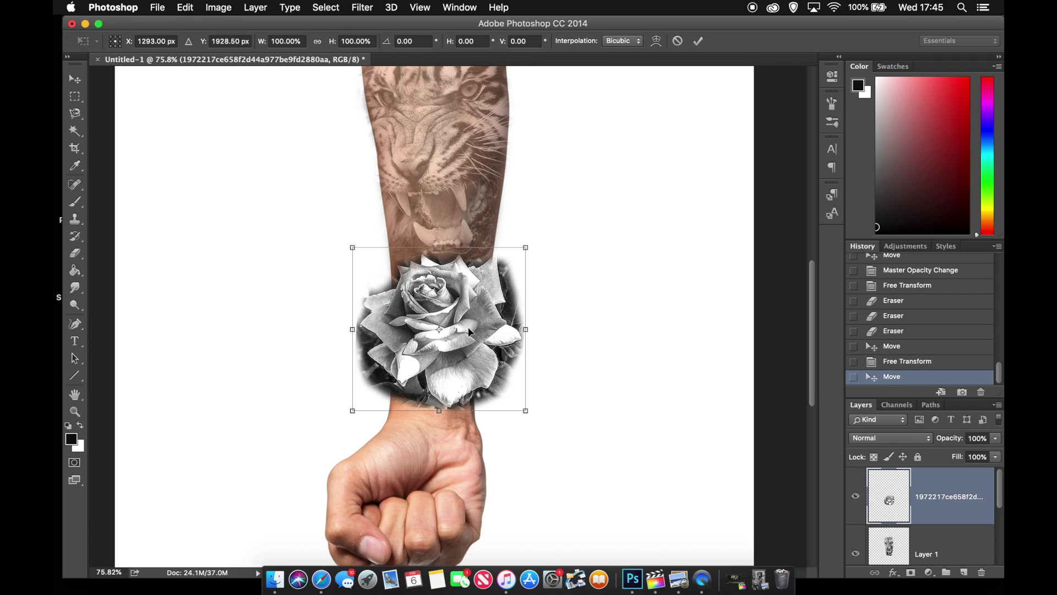
drag(526, 247, 511, 262)
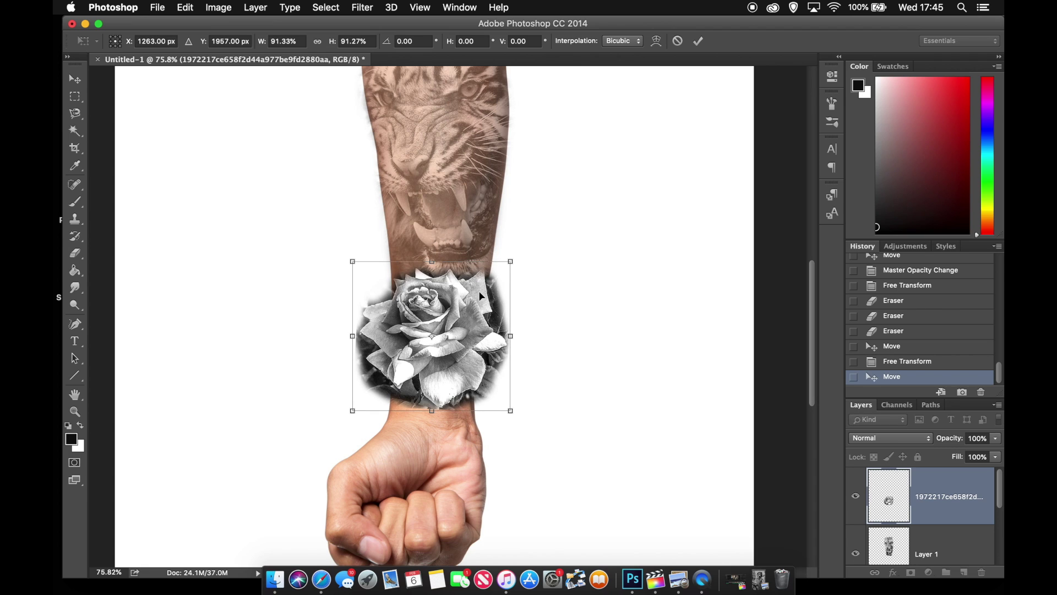
Set the rose layer's opacity to 50% and apply its transform
drag(994, 439, 965, 451)
scroll(528, 348, left, 2)
scroll(528, 348, up, 3)
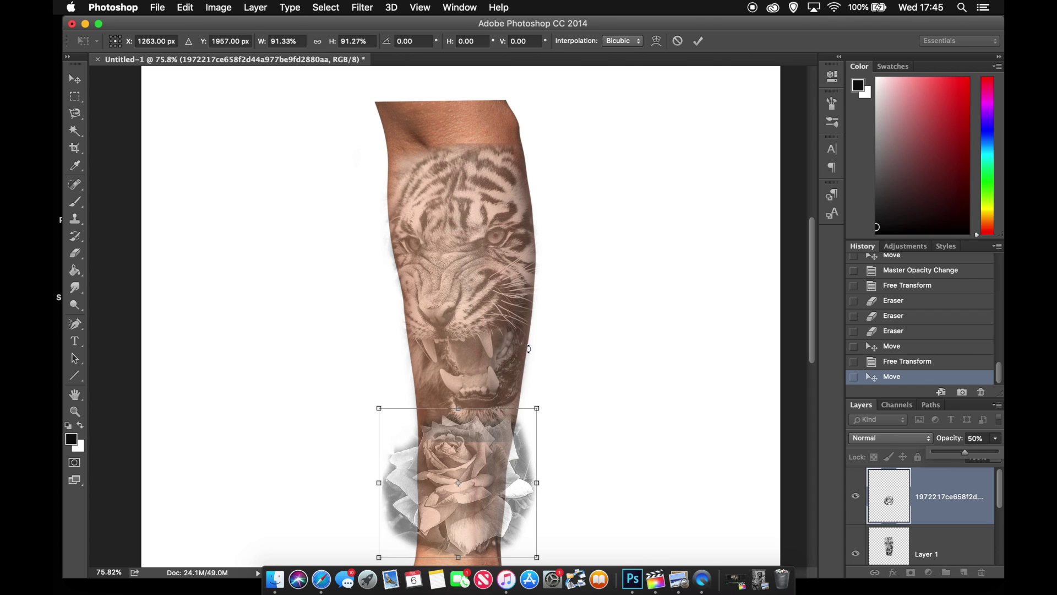
click(907, 522)
key(Return)
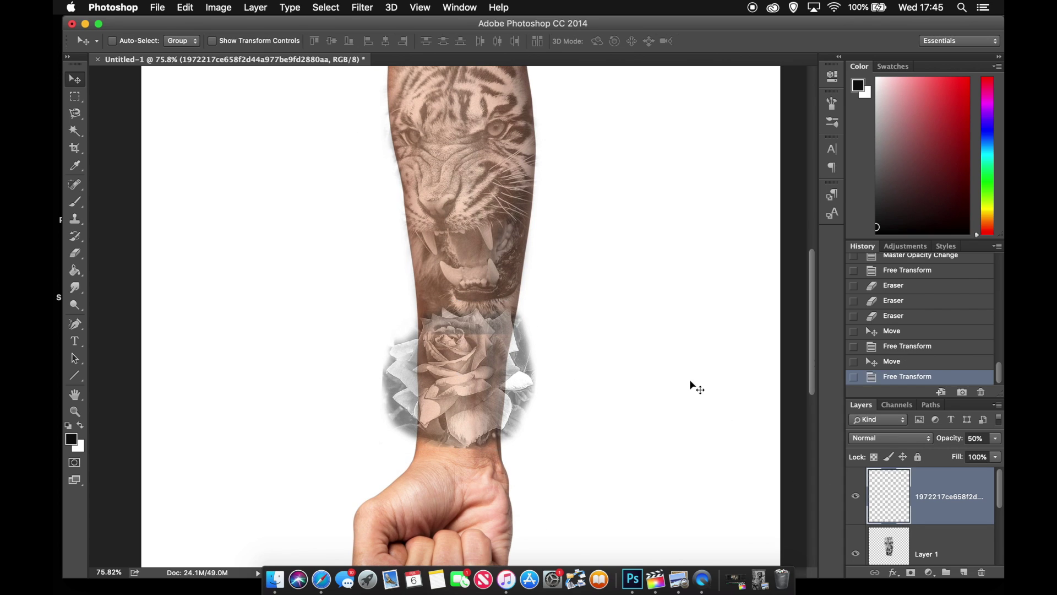
Scale the tiger image on Layer 1 down to about 94% with Free Transform
click(924, 541)
scroll(547, 328, up, 4)
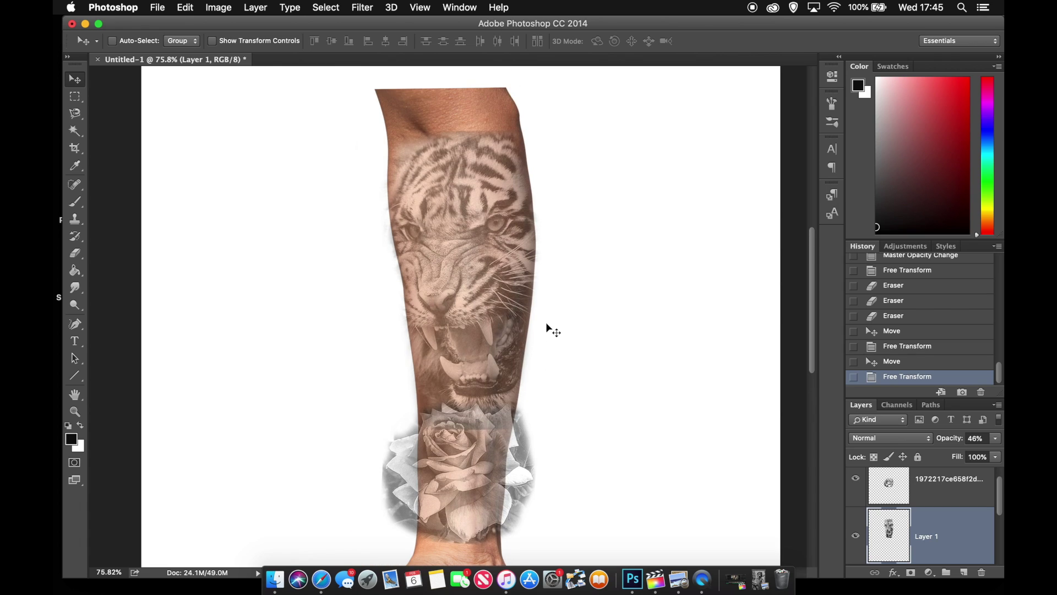
key(ctrl+t)
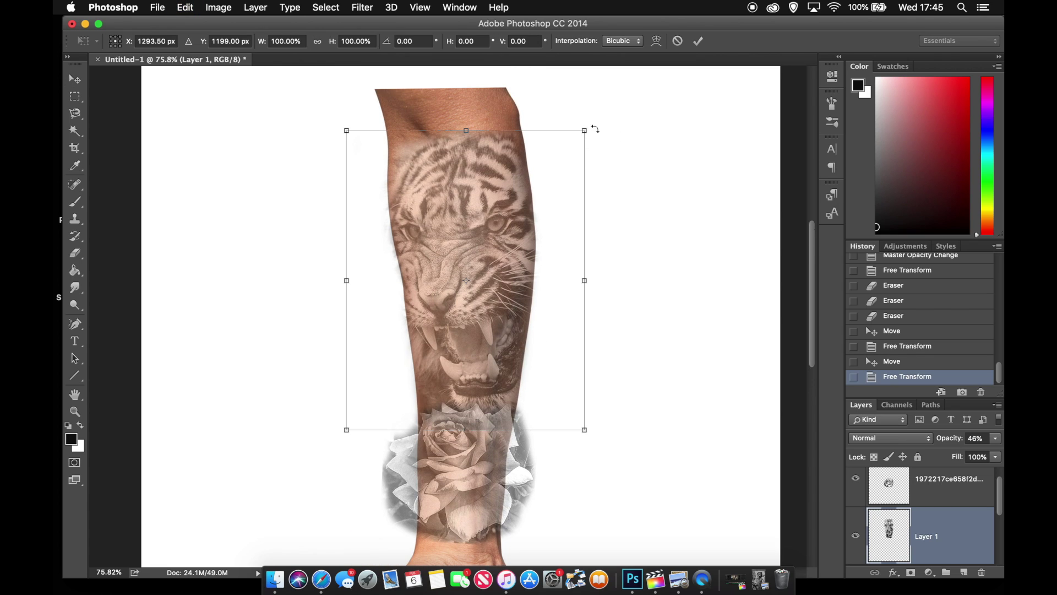
drag(585, 131, 569, 147)
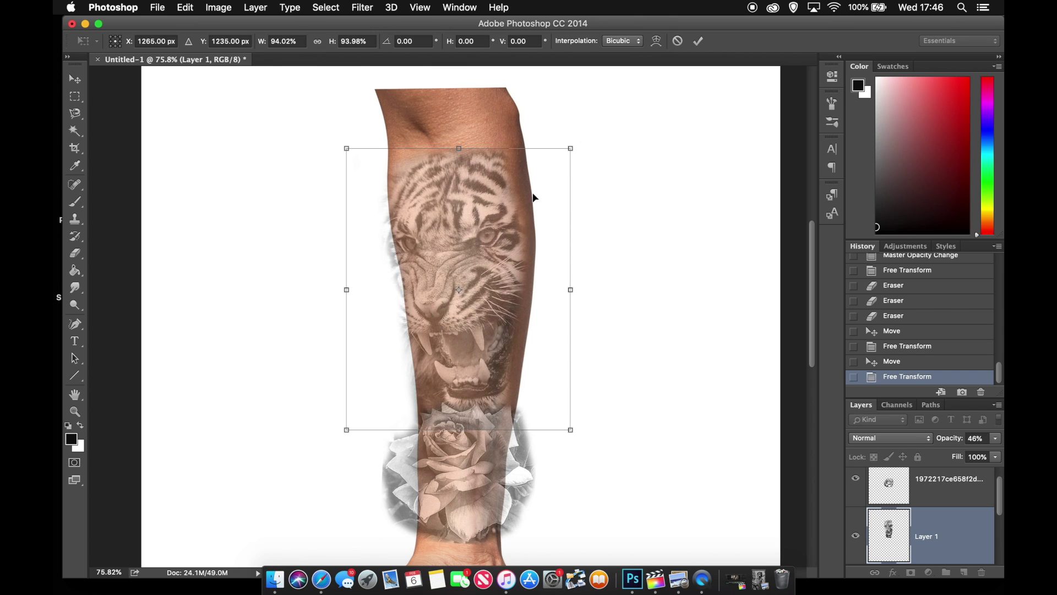
Move and nudge the tiger upward on the forearm until it sits just above the rose, and apply the transform
drag(536, 203, 539, 174)
key(Up)
key(Up)
key(Up)
key(Up)
key(Up)
key(Up)
key(Up)
key(Up)
key(Left)
key(Left)
key(Left)
key(Left)
key(Left)
key(Left)
key(Left)
key(Left)
key(Up)
key(Up)
key(Up)
key(Up)
key(Up)
key(Up)
key(Up)
key(Up)
key(Up)
key(Up)
key(Left)
key(Left)
key(Left)
key(Left)
key(Left)
key(Left)
key(Left)
key(Right)
key(Right)
key(Right)
key(Right)
key(Right)
key(Right)
key(Right)
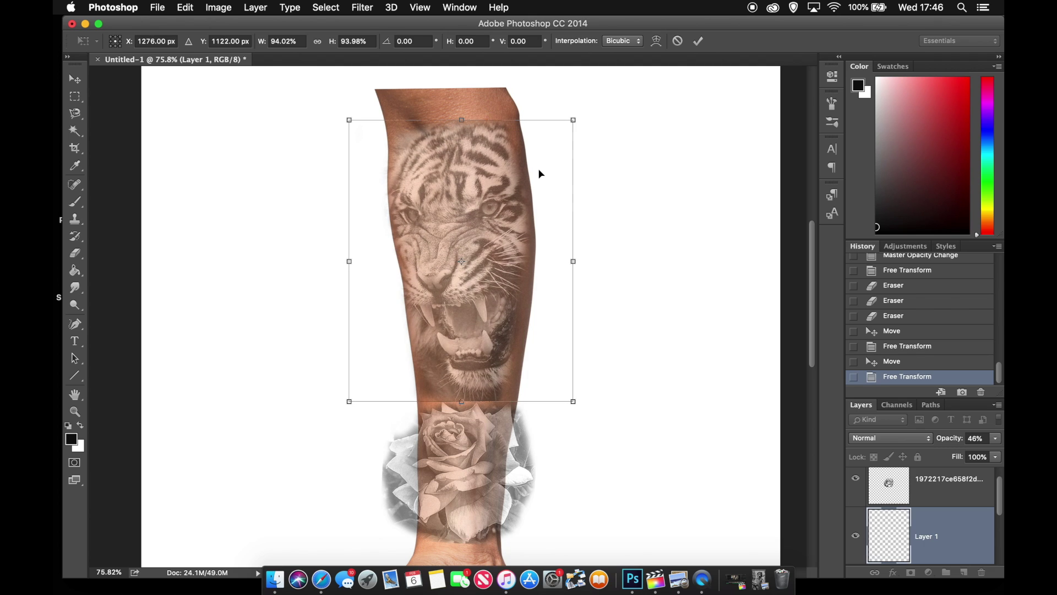
key(Return)
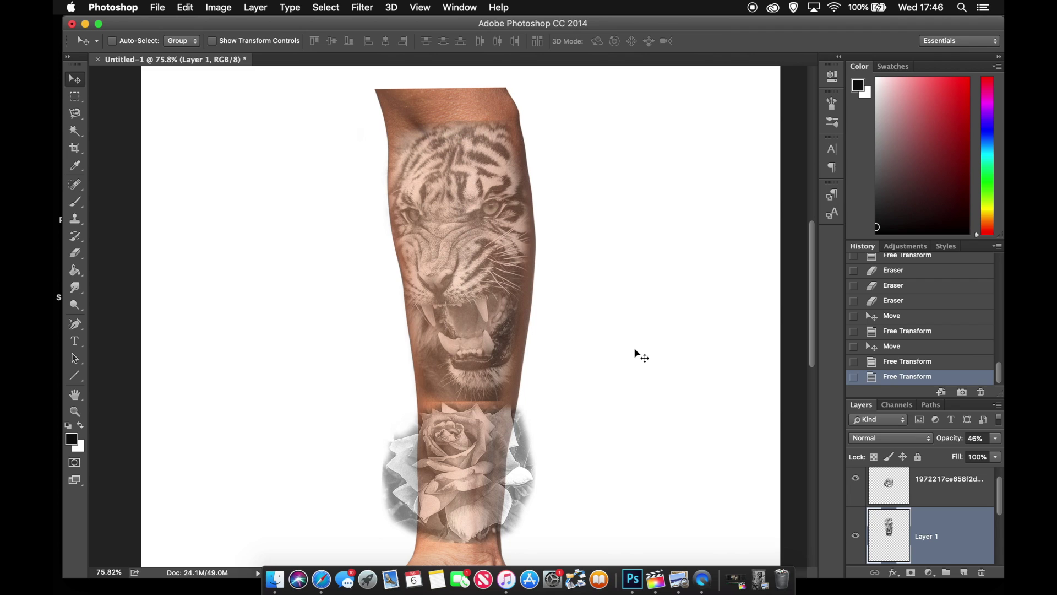
Stretch the tiger image's width to about 101% with Free Transform
key(ctrl+t)
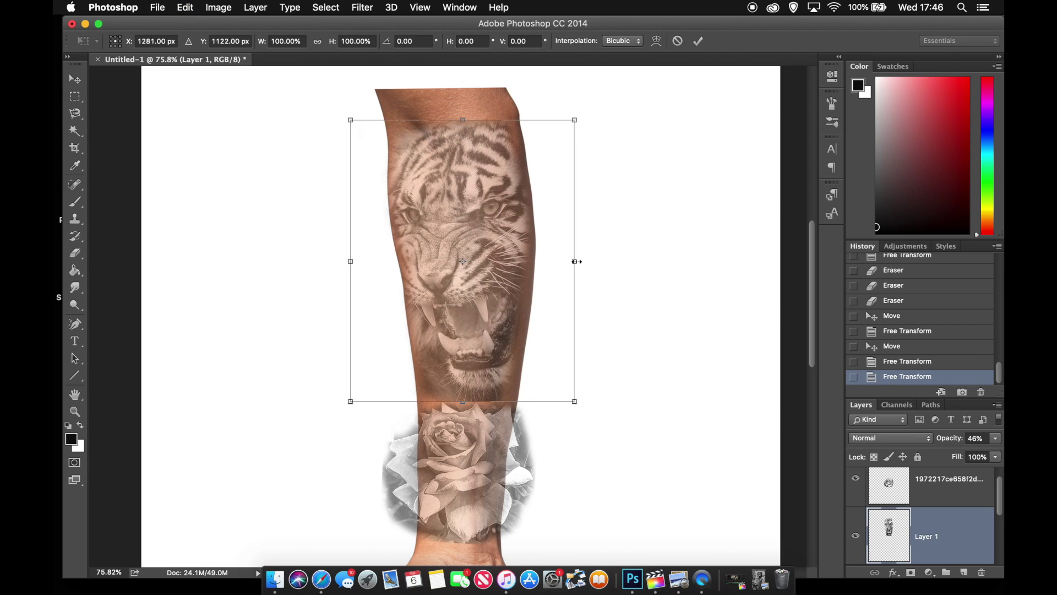
drag(575, 261, 576, 261)
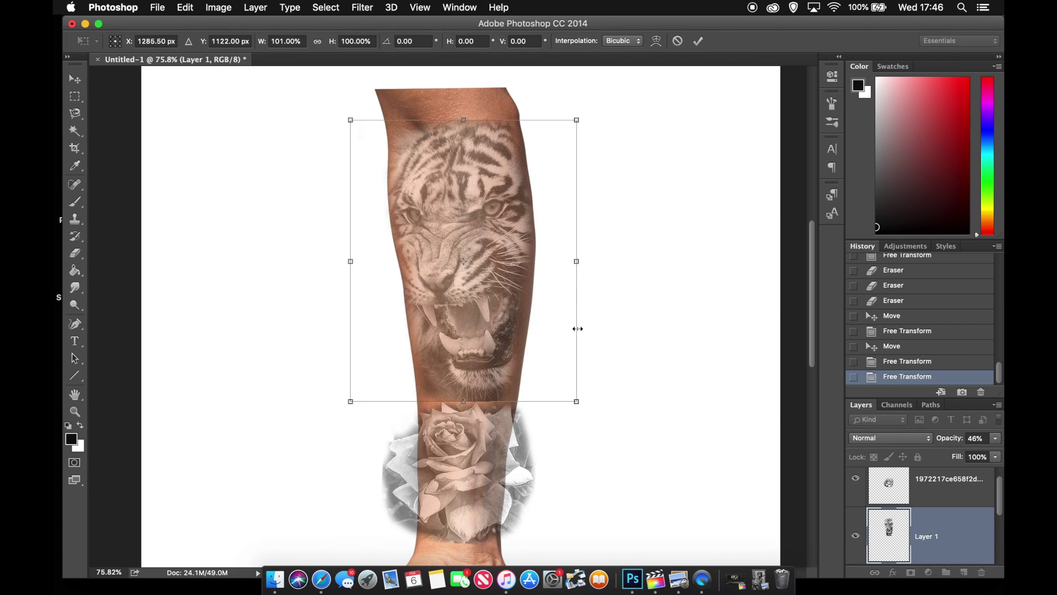
key(Return)
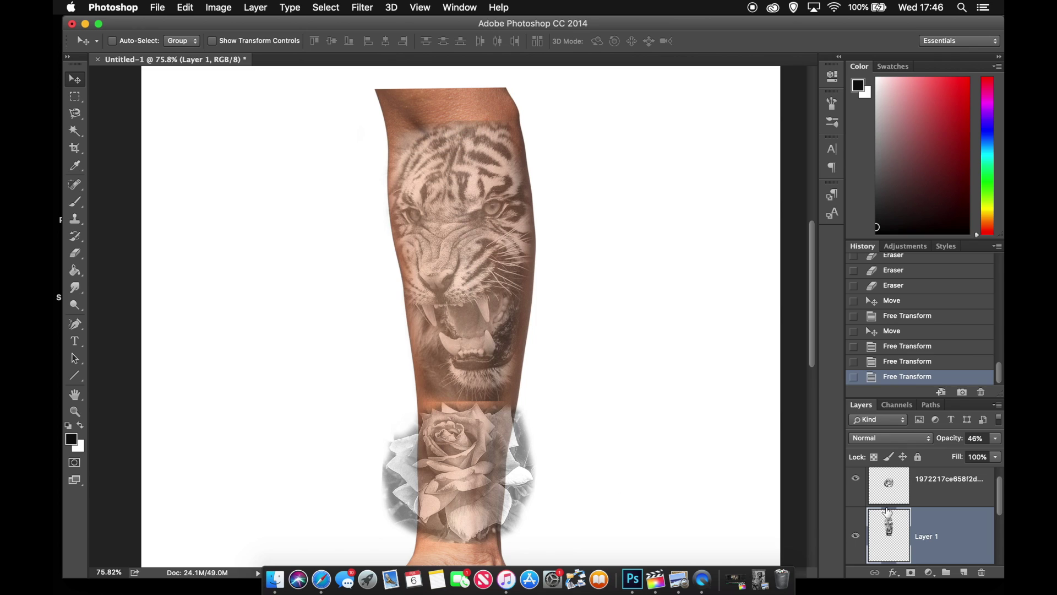
Move the rose slightly up and to the right so it meets the bottom of the tiger
click(932, 501)
mouse_move(466, 457)
mouse_down()
mouse_move(454, 444)
mouse_move(457, 461)
mouse_up()
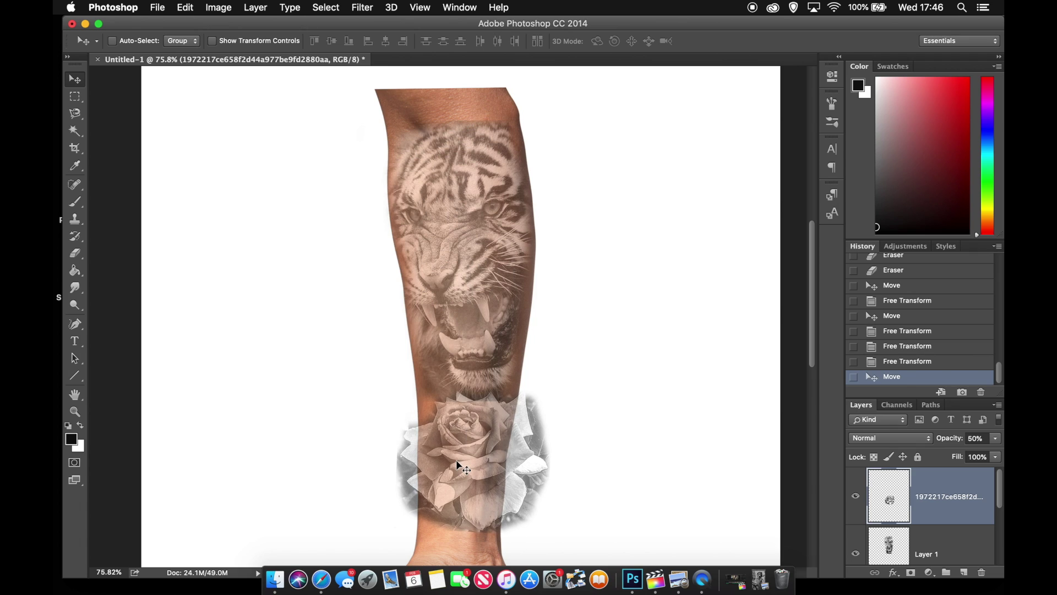
scroll(455, 459, down, 2)
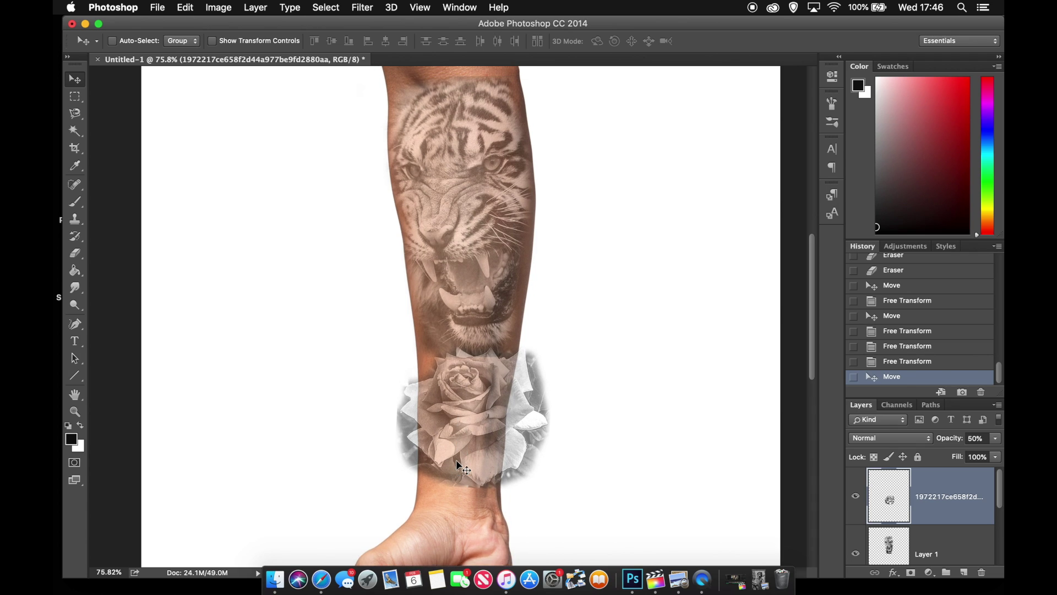
Erase the parts of the rose that extend beyond both edges of the wrist
click(75, 253)
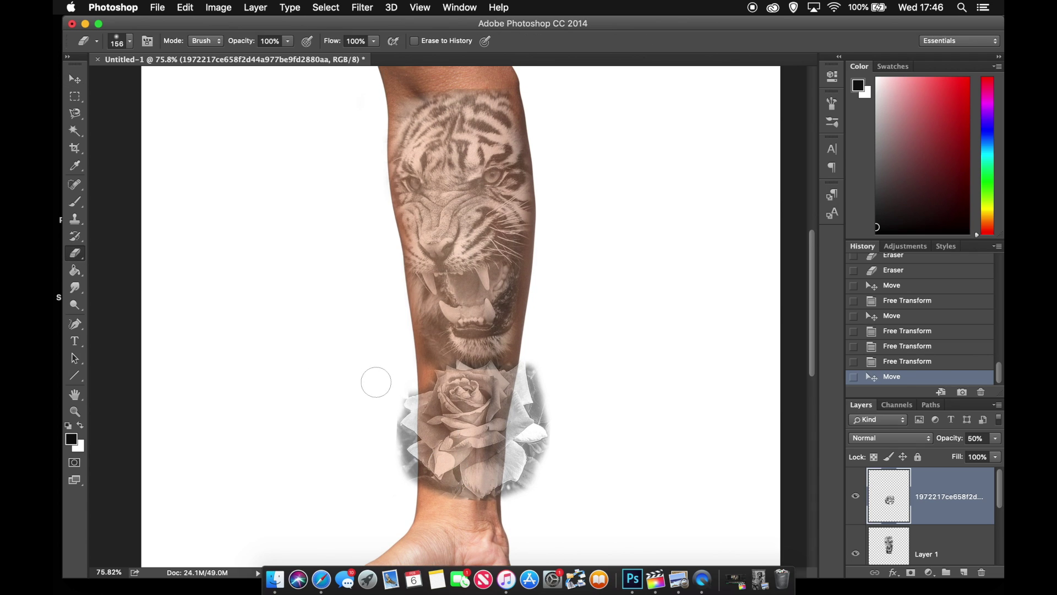
mouse_move(398, 371)
mouse_down()
mouse_move(401, 481)
mouse_move(396, 364)
mouse_up()
mouse_move(536, 352)
mouse_down()
mouse_move(517, 506)
mouse_move(535, 354)
mouse_move(541, 491)
mouse_move(559, 364)
mouse_move(538, 399)
mouse_up()
scroll(557, 315, down, 5)
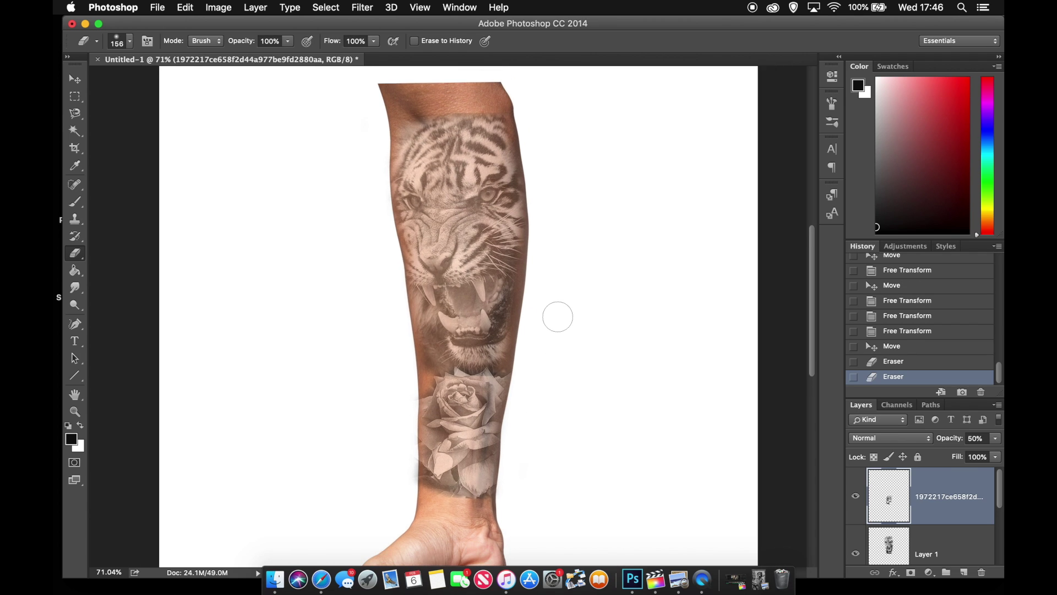
Set the rose layer's opacity to 100%
scroll(557, 317, down, 2)
click(995, 439)
drag(969, 450, 997, 451)
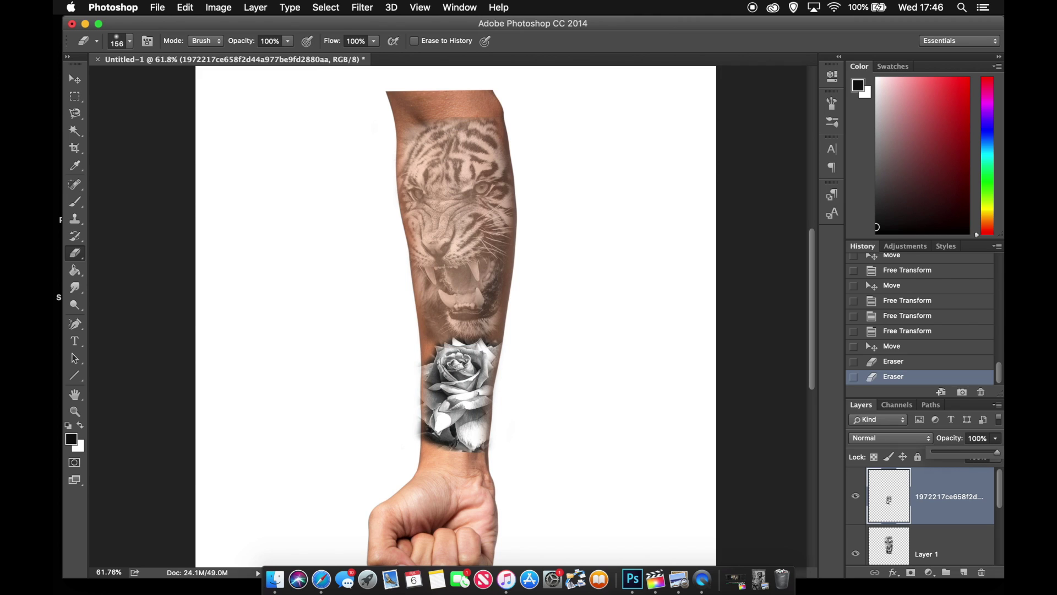
Set the opacity of the tiger's Layer 1 to 100%
scroll(939, 521, down, 1)
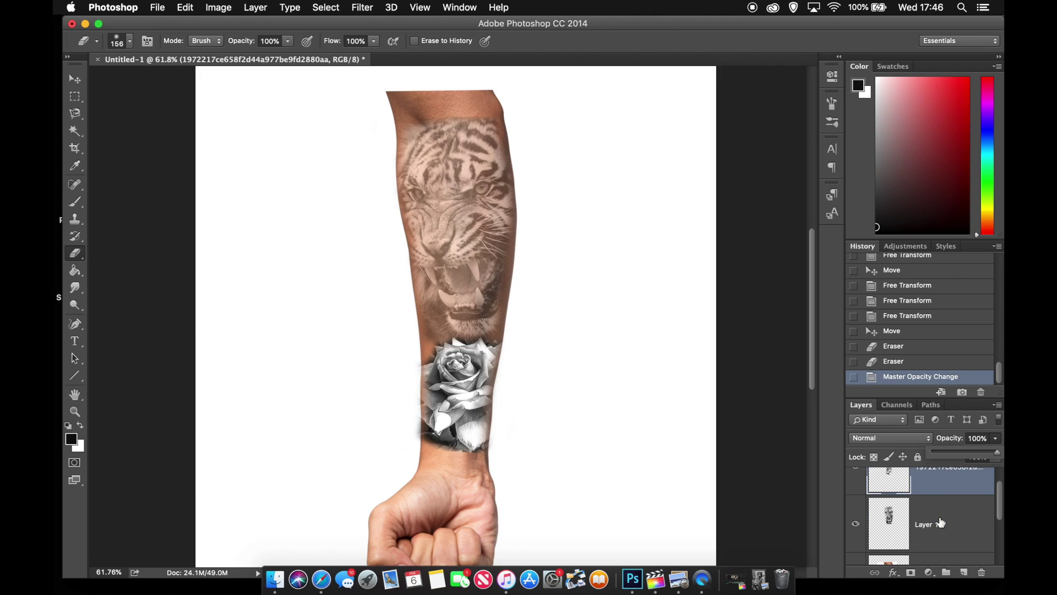
click(939, 523)
click(997, 438)
drag(964, 451, 996, 451)
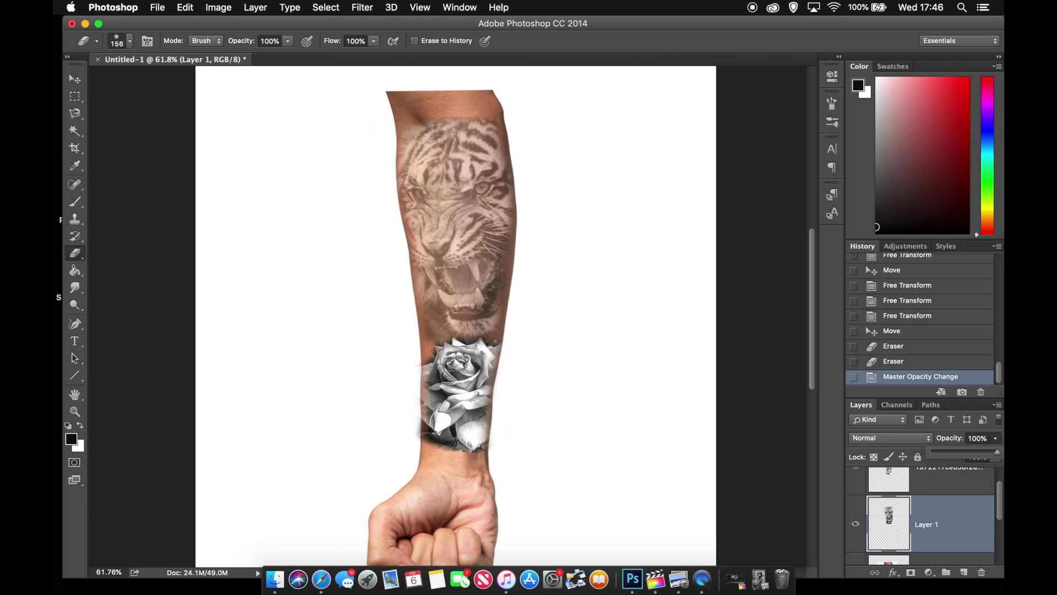
scroll(553, 320, down, 3)
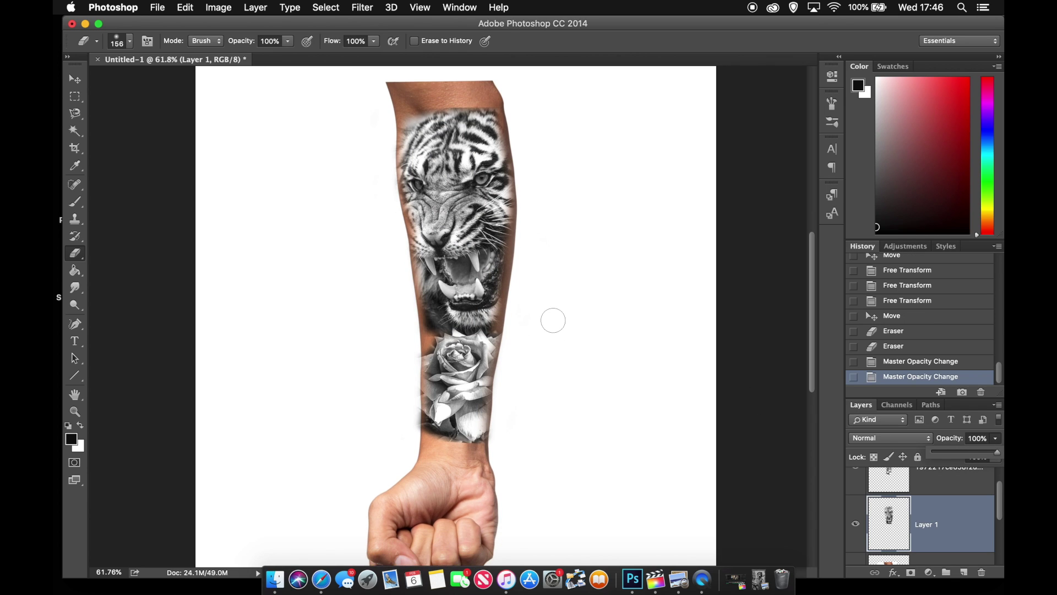
scroll(554, 320, up, 1)
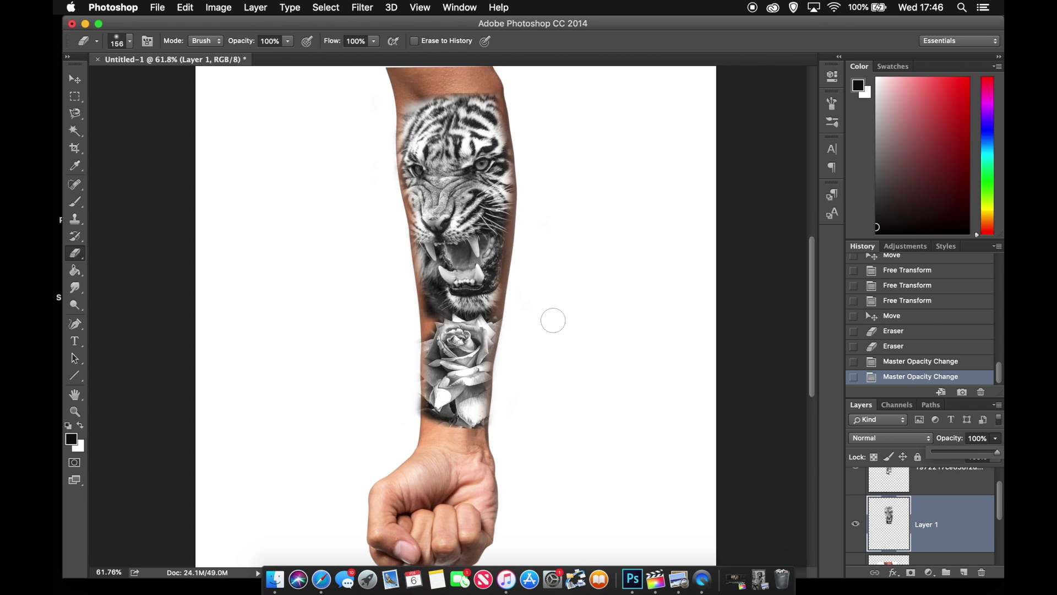
Set the rose layer's blend mode to Multiply in its blending options
scroll(951, 532, up, 2)
click(946, 519)
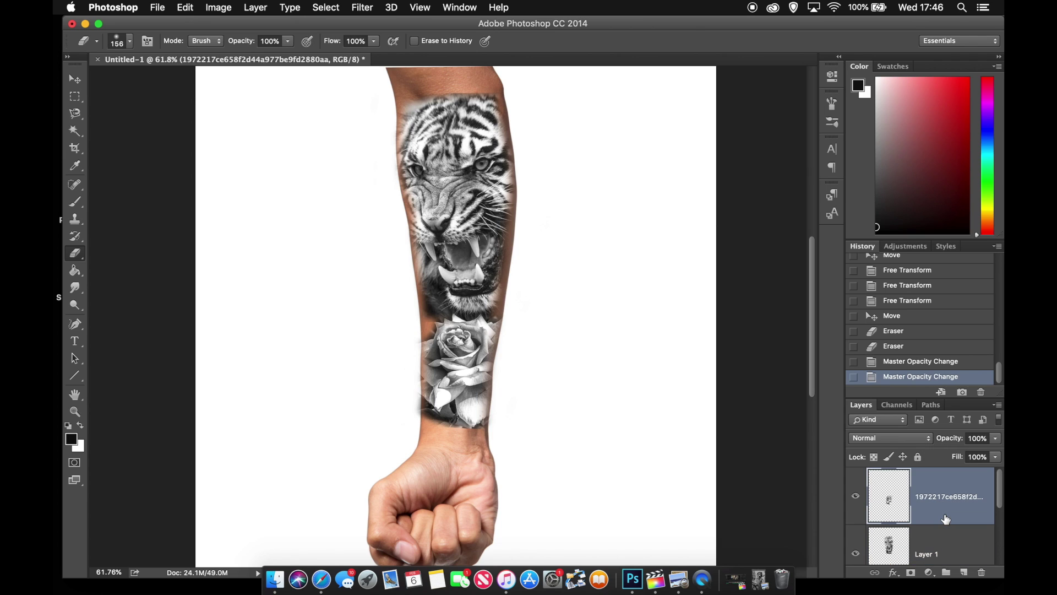
double_click(945, 518)
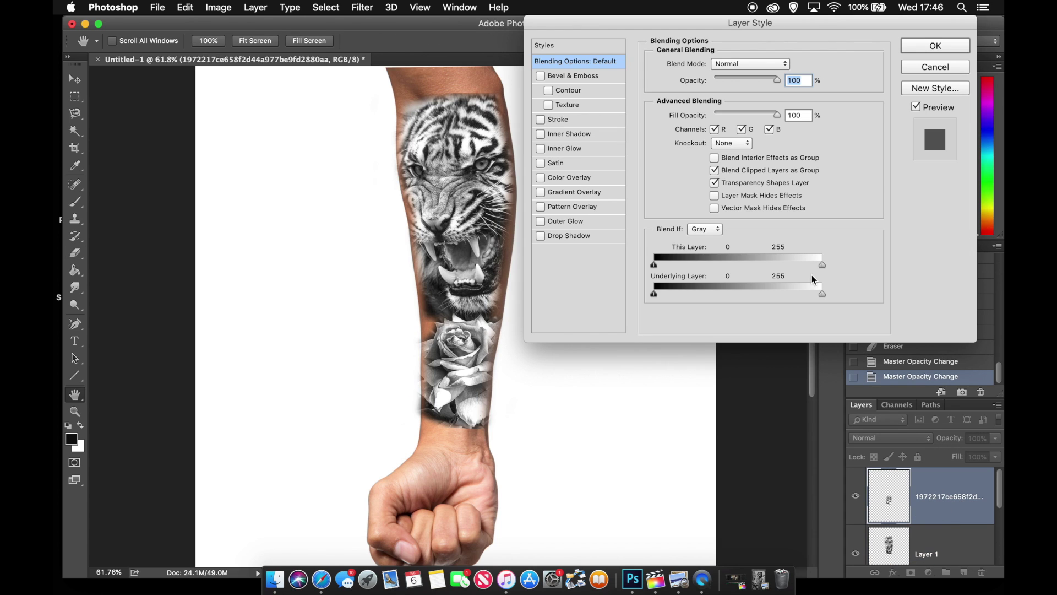
click(787, 65)
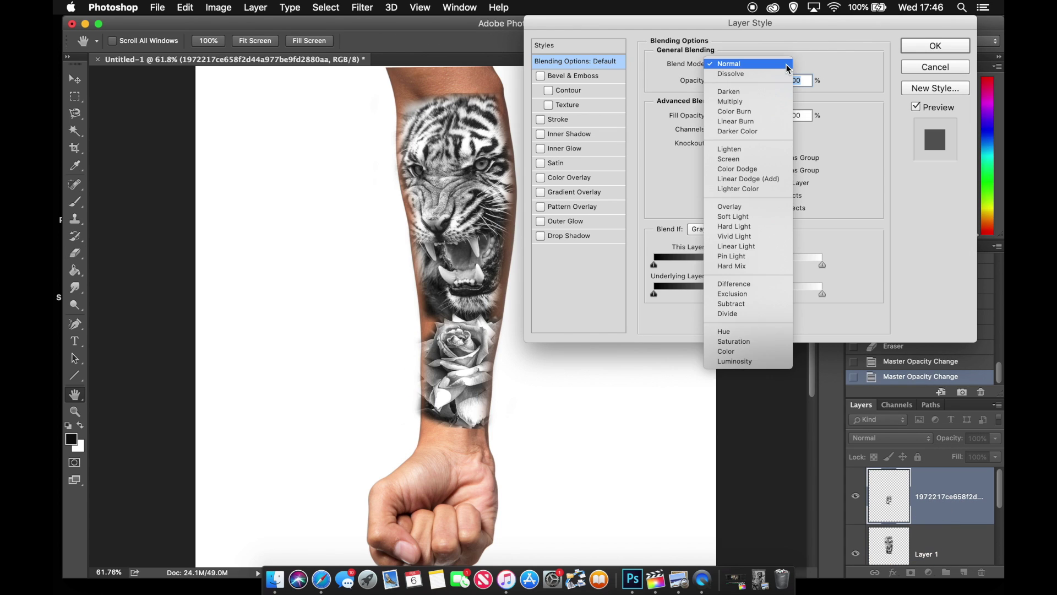
click(742, 102)
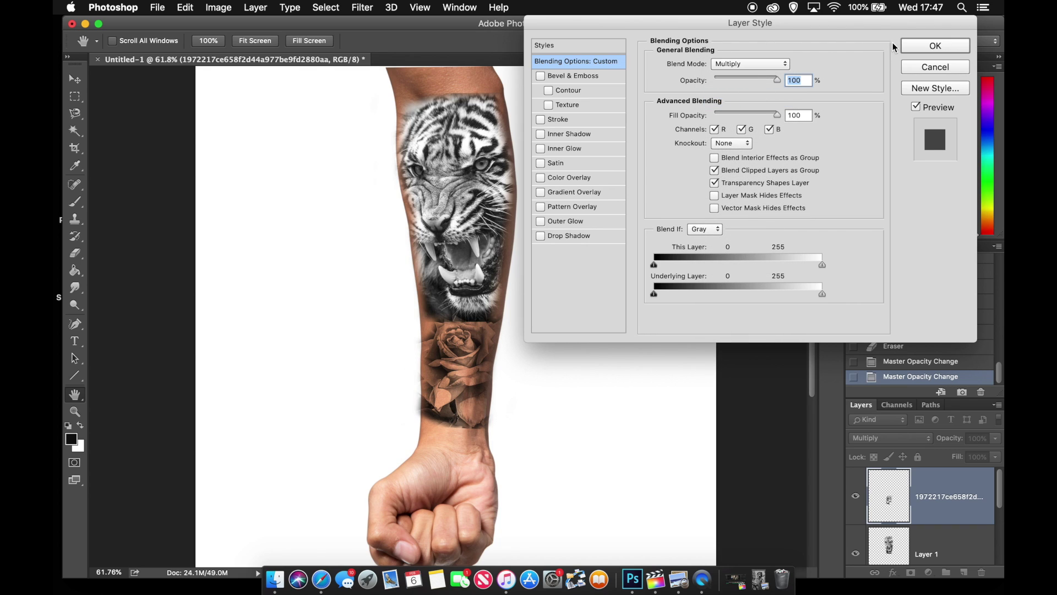
click(934, 47)
scroll(506, 366, up, 5)
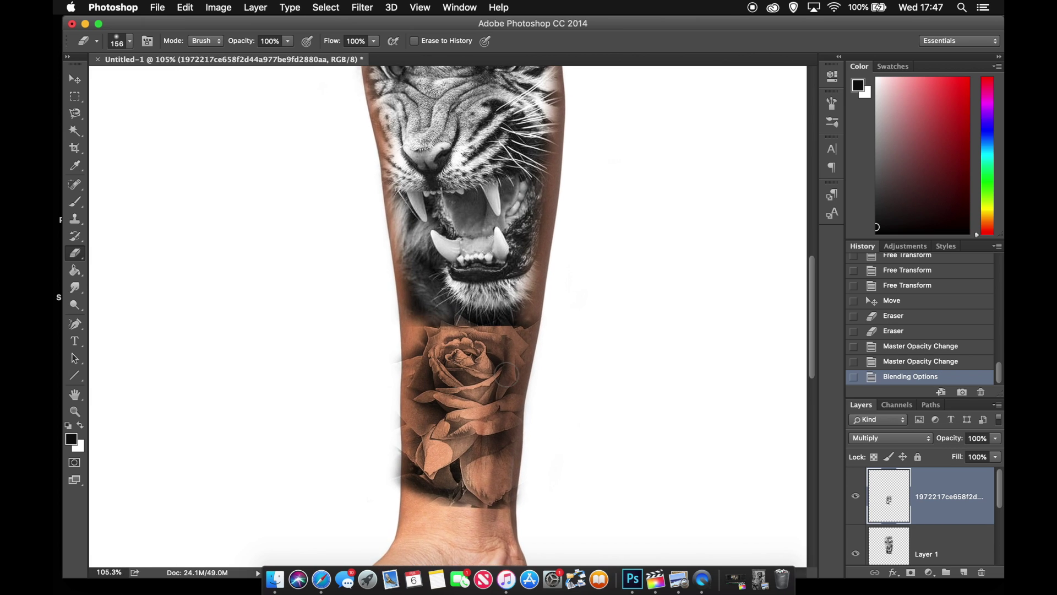
scroll(506, 375, down, 3)
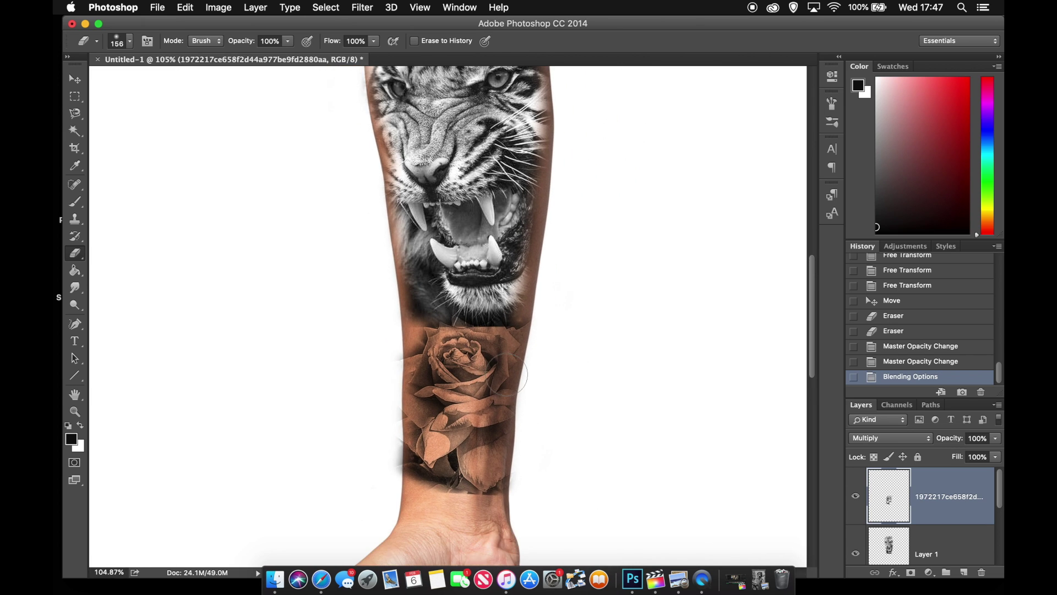
Set the blend mode of the tiger's Layer 1 to Multiply in its blending options
scroll(506, 375, down, 2)
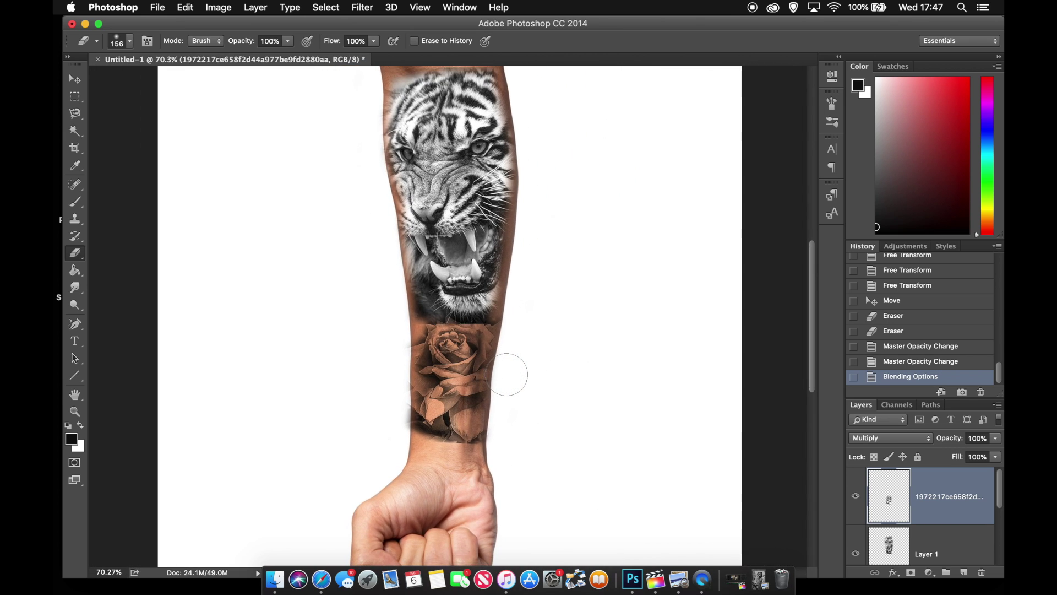
scroll(506, 375, down, 1)
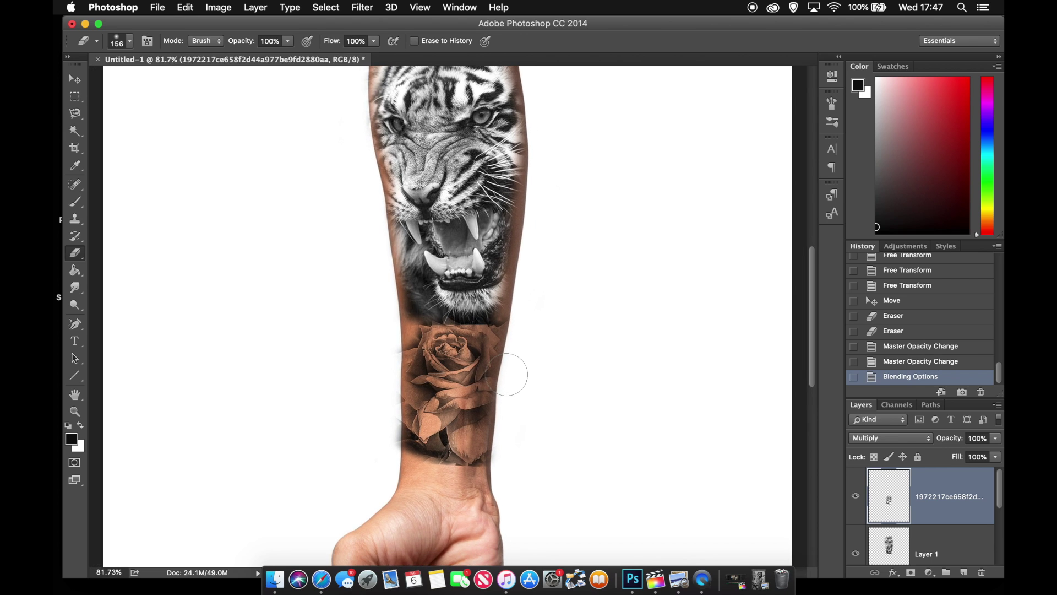
scroll(506, 374, down, 1)
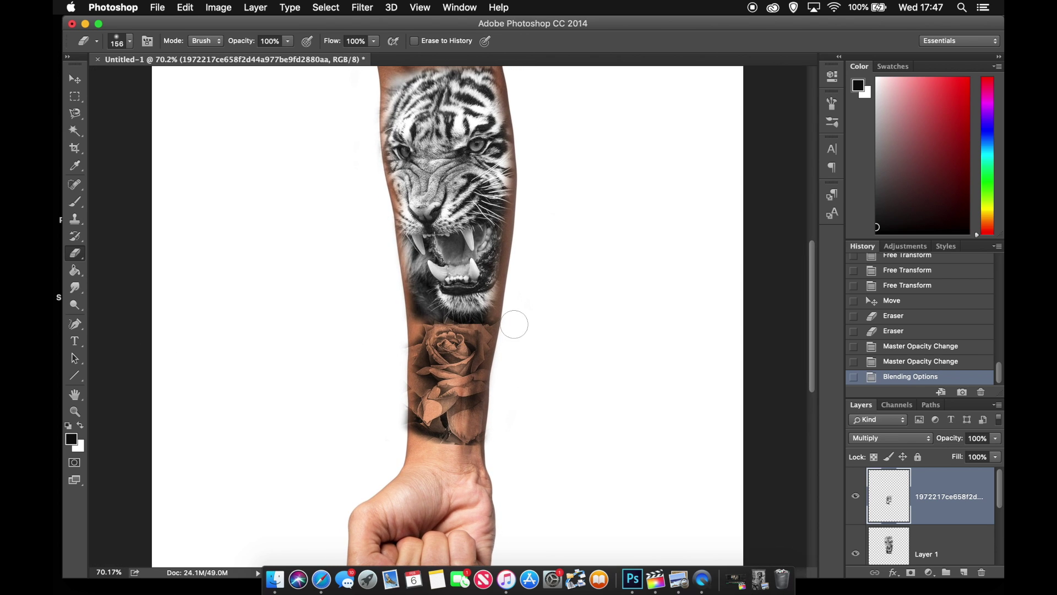
double_click(950, 542)
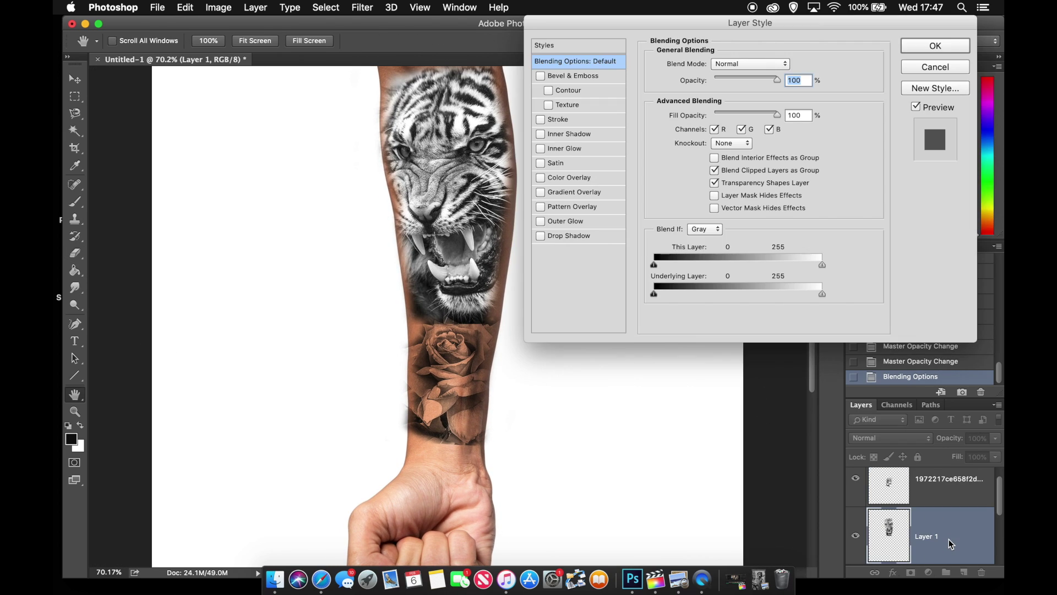
click(782, 65)
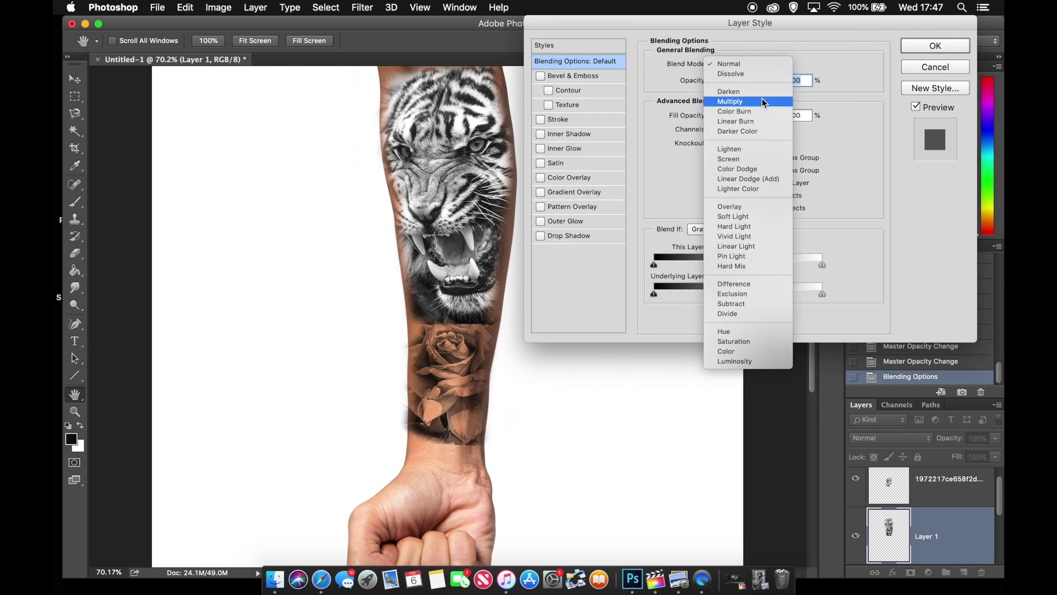
click(749, 103)
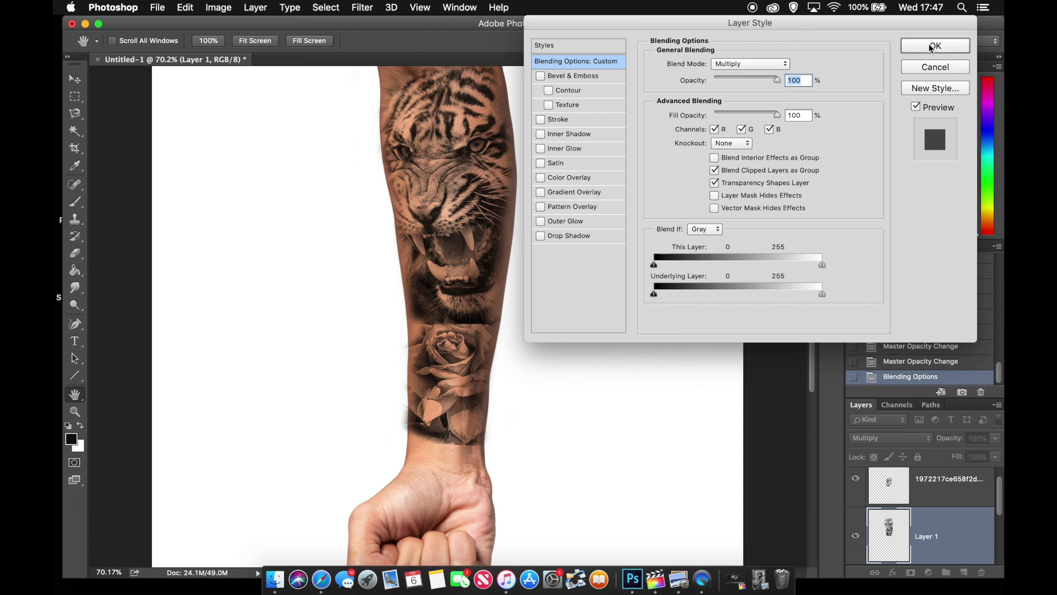
click(934, 46)
Erase the lower edge of the tiger layer where it overlaps the top petals of the rose
key(e)
scroll(580, 191, up, 3)
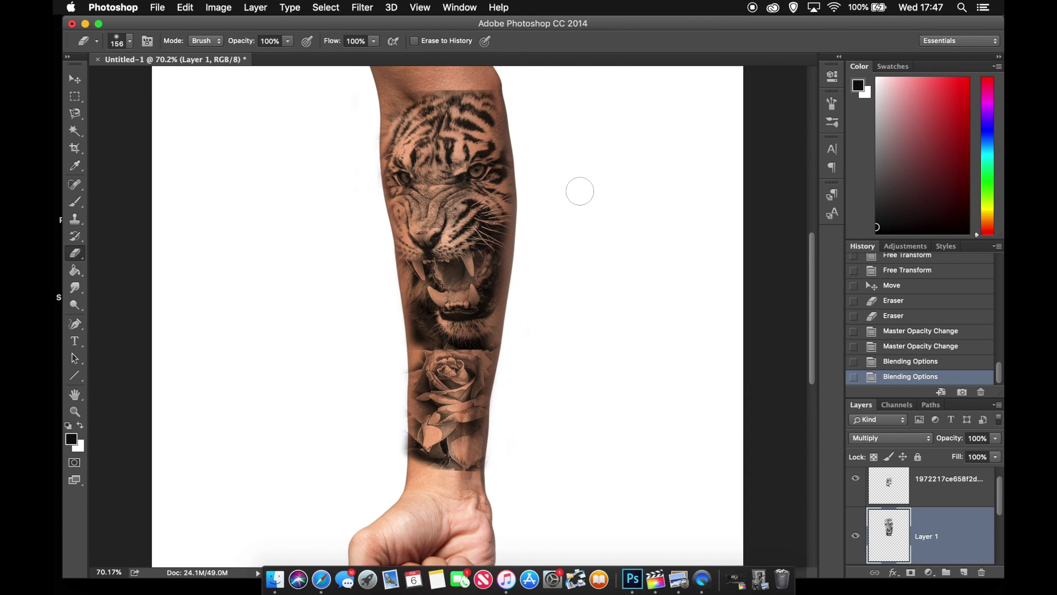
scroll(580, 191, down, 2)
scroll(413, 393, up, 5)
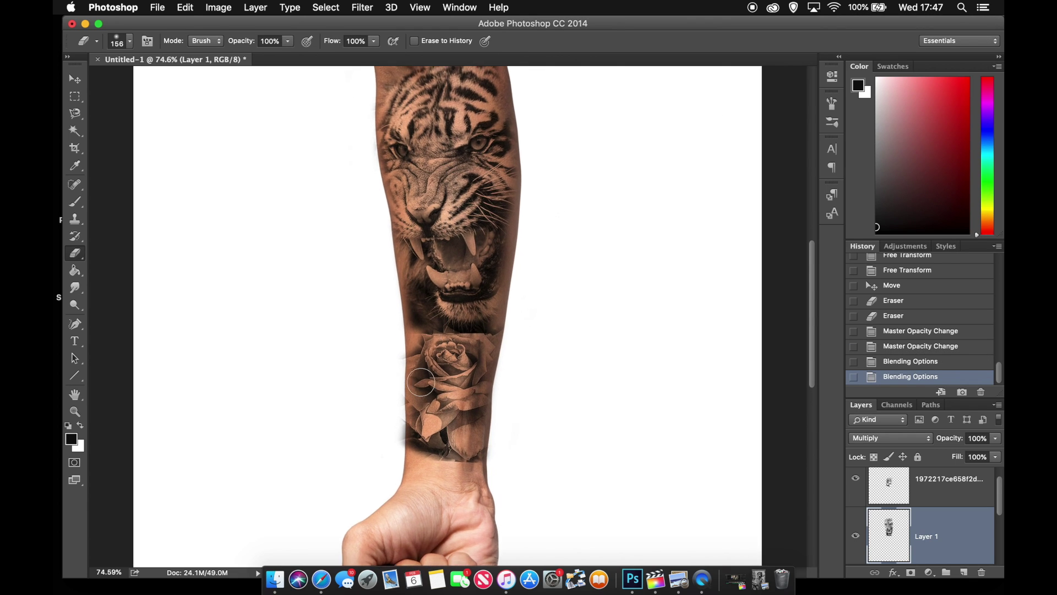
scroll(411, 396, up, 1)
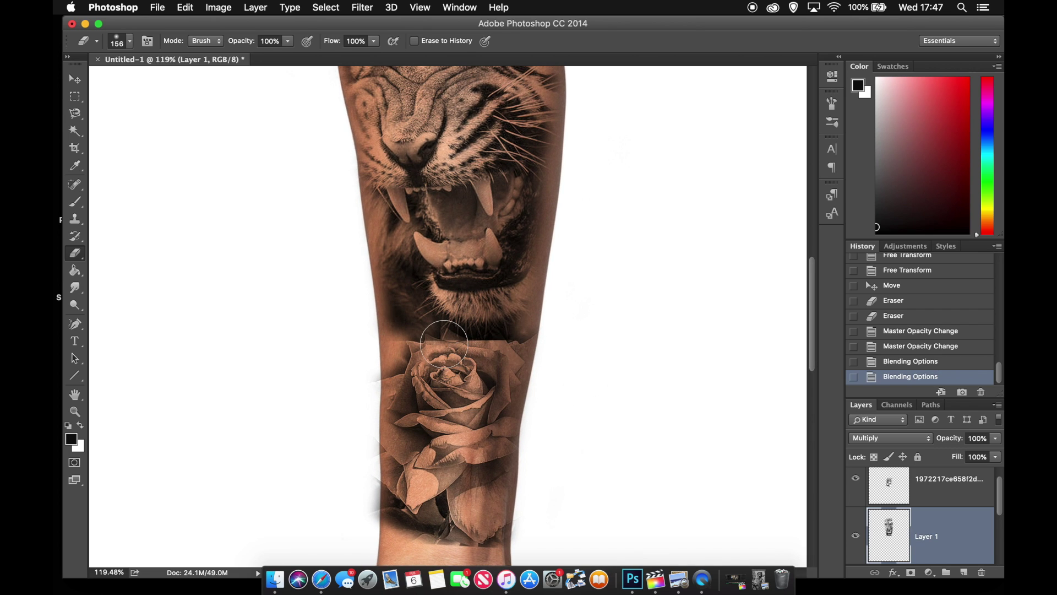
mouse_move(385, 330)
mouse_down()
mouse_move(426, 338)
mouse_move(407, 346)
mouse_move(575, 369)
mouse_up()
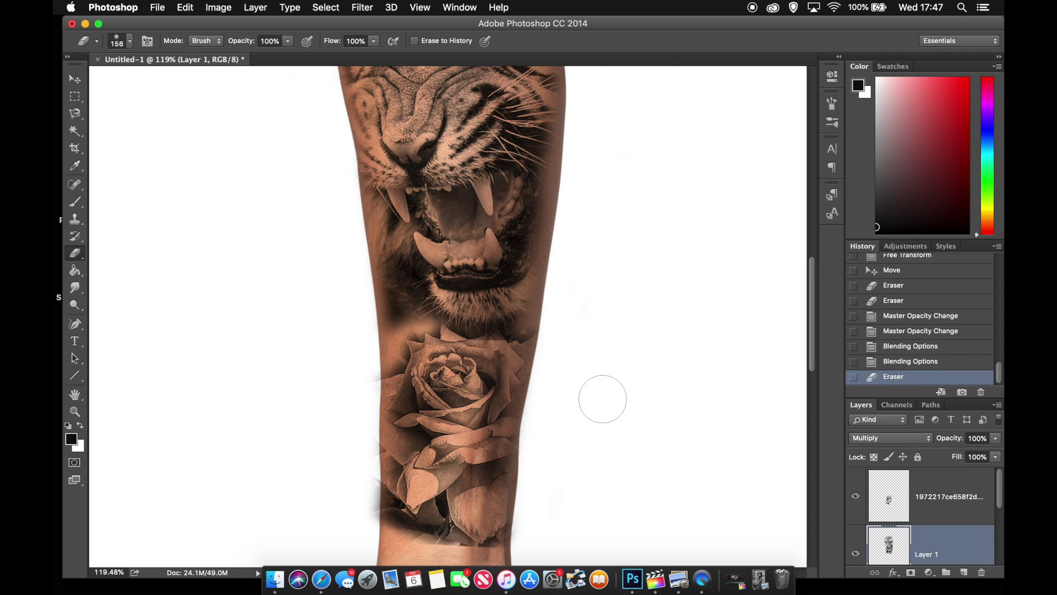
click(479, 364)
click(474, 344)
click(493, 356)
click(501, 357)
click(515, 358)
click(532, 365)
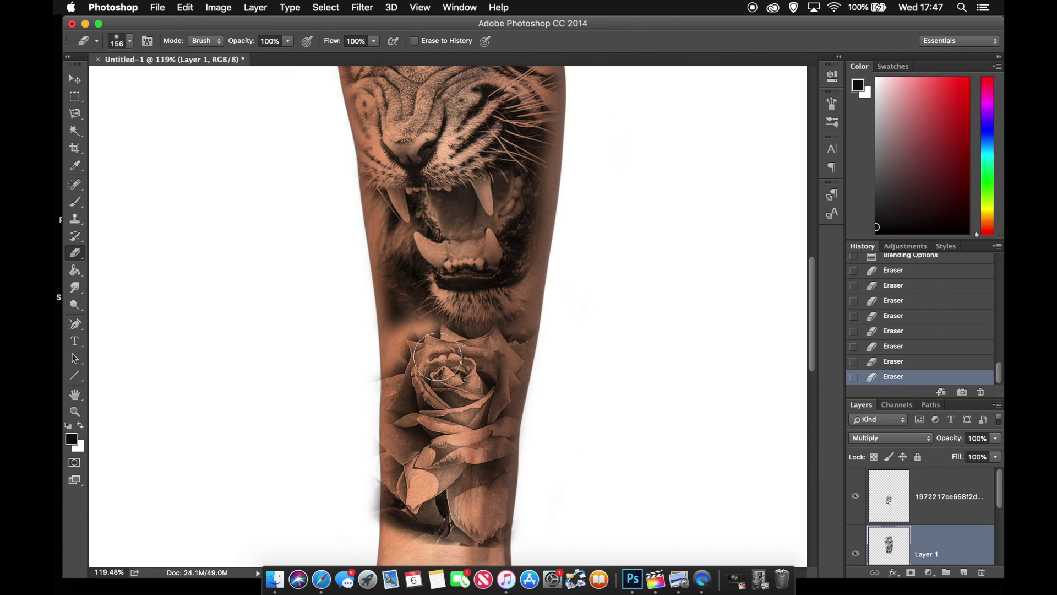
Smudge the hard top edge of the tiger's head upward into the forearm skin at 82% strength
click(76, 79)
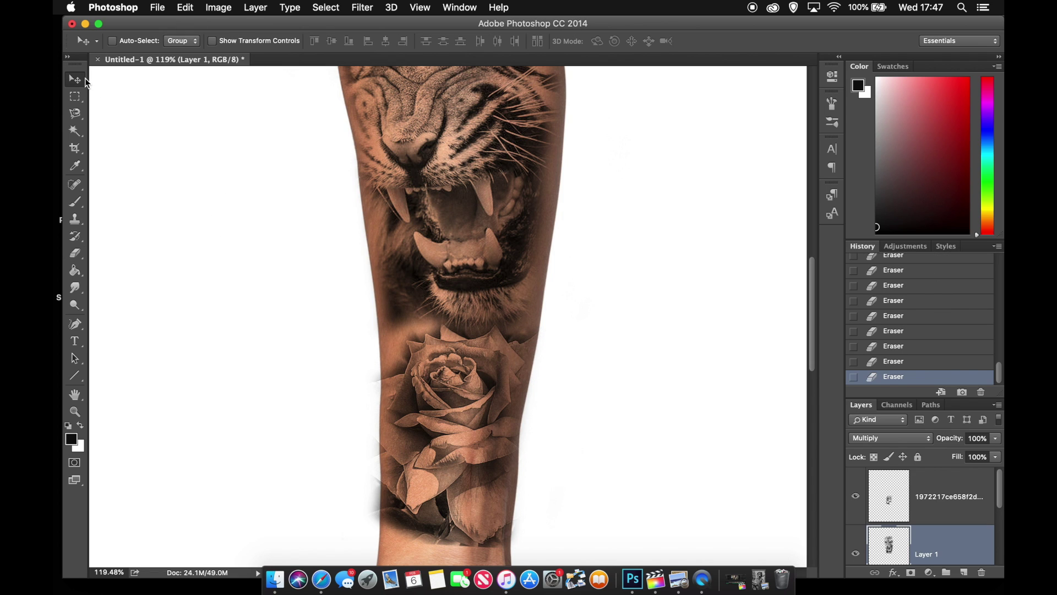
scroll(539, 254, up, 10)
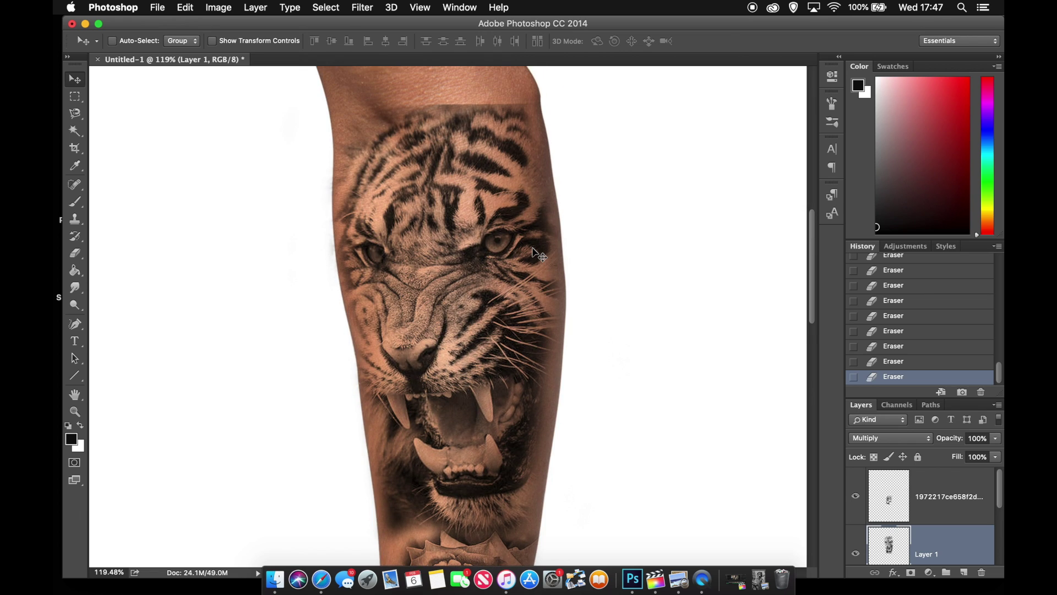
scroll(534, 252, up, 4)
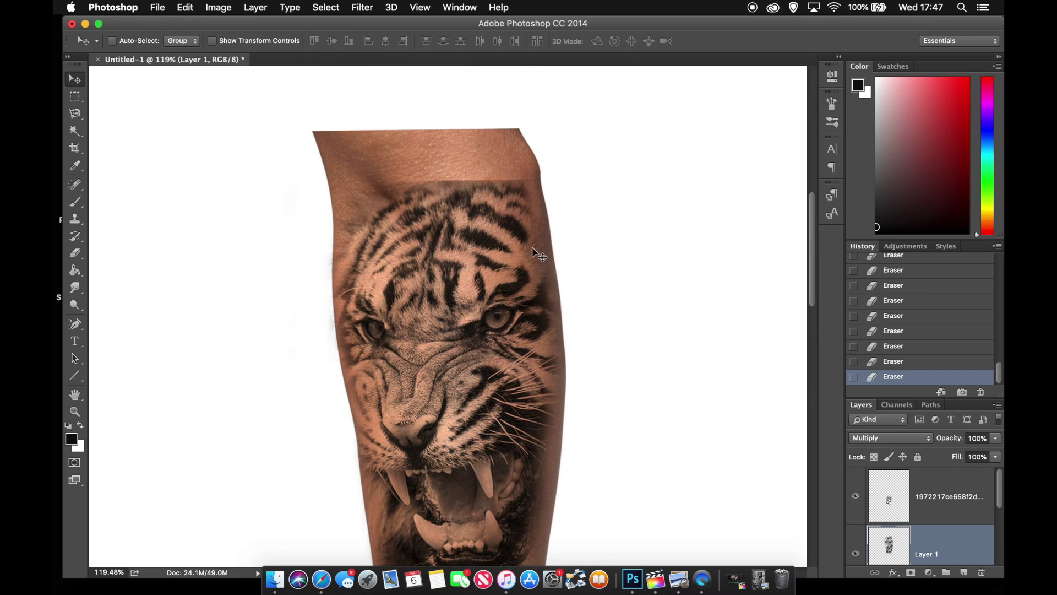
click(76, 288)
drag(424, 164, 420, 106)
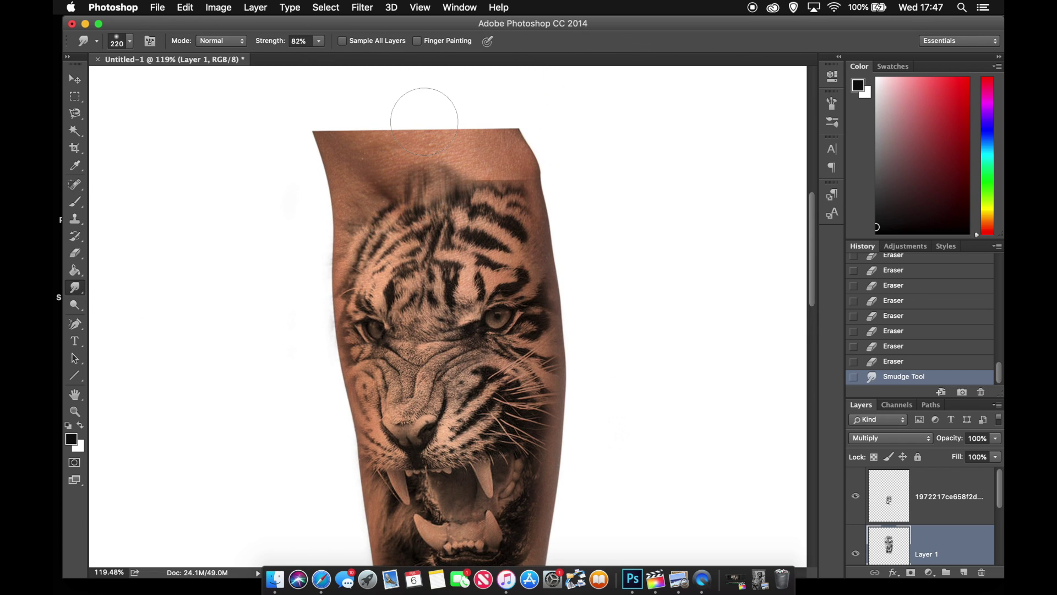
key(super+z)
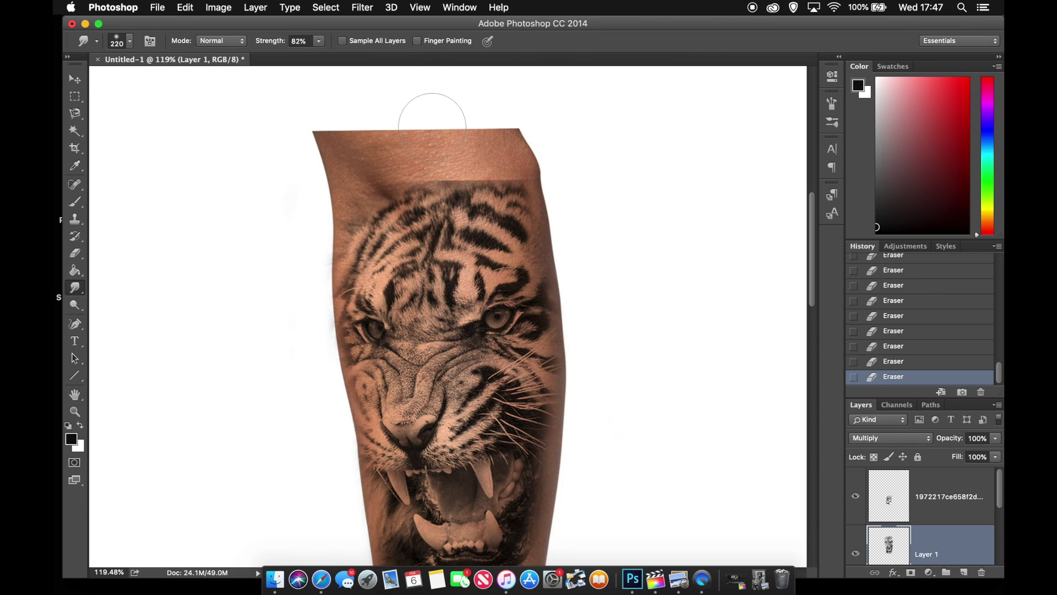
drag(435, 165, 460, 107)
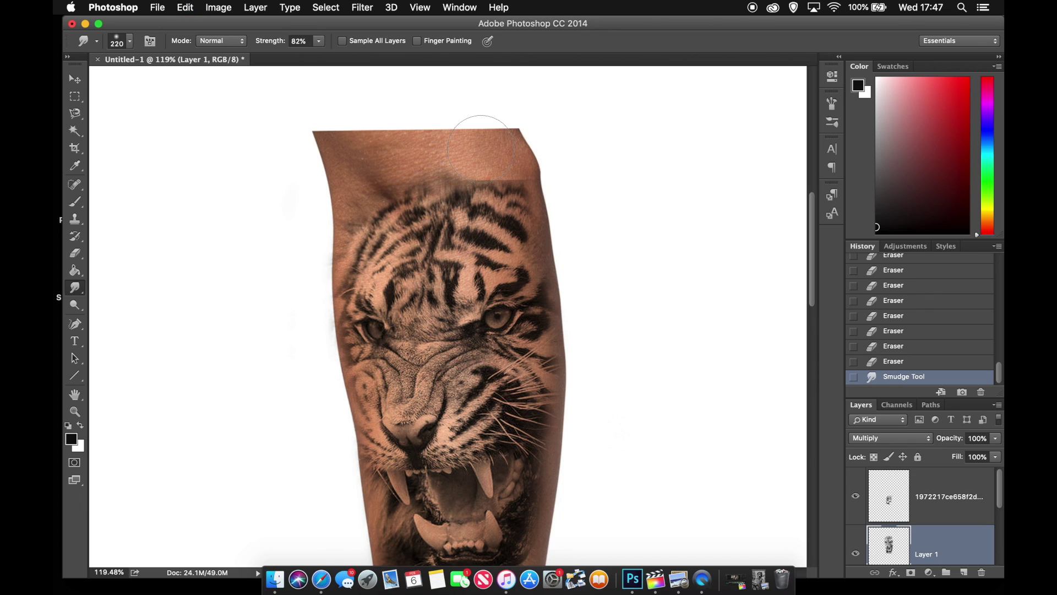
drag(448, 182, 465, 90)
drag(529, 182, 541, 98)
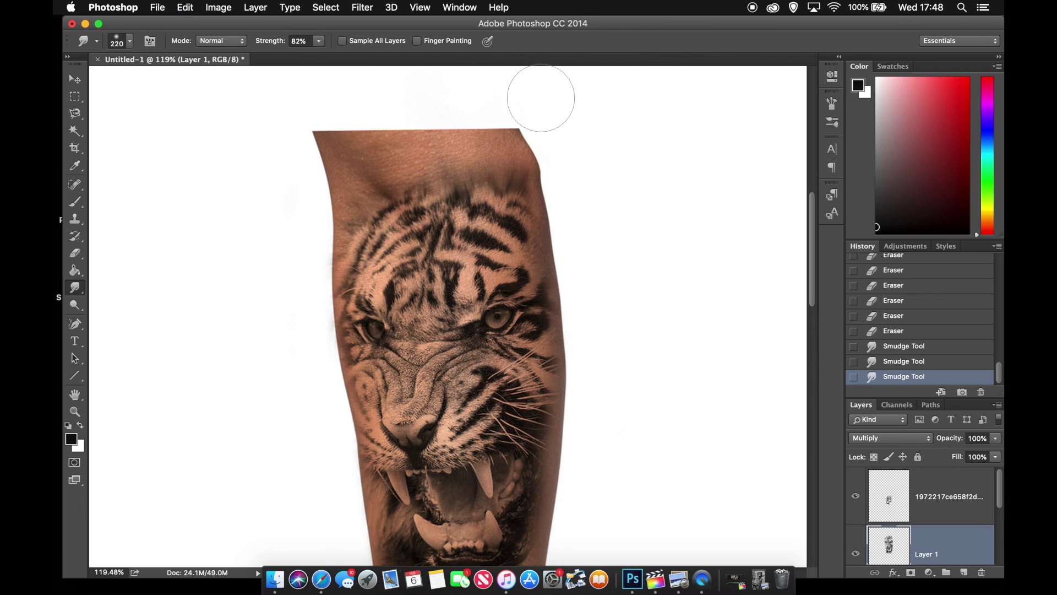
Smudge the tiger's right edge into the skin along the side of the forearm, undoing the last stroke
mouse_move(559, 297)
mouse_down()
mouse_move(590, 285)
mouse_move(584, 377)
mouse_move(567, 395)
mouse_move(584, 357)
mouse_move(607, 358)
mouse_up()
scroll(573, 380, down, 5)
drag(578, 399, 578, 460)
key(cmd+z)
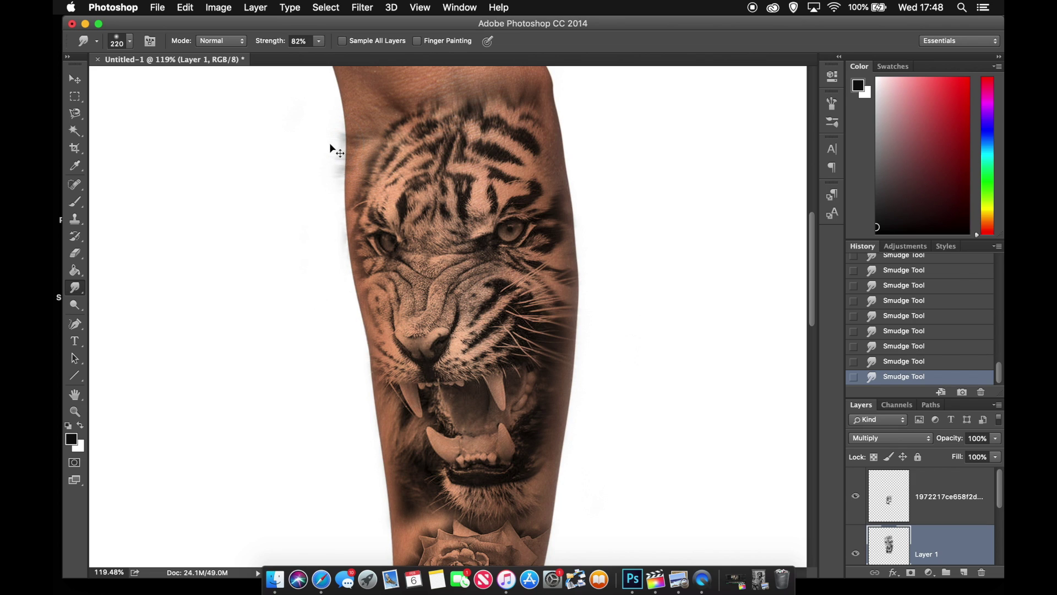
Try to smudge the tiger's upper-left fur outward past the forearm edge, comparing before and after, and undo the stroke
scroll(351, 229, down, 2)
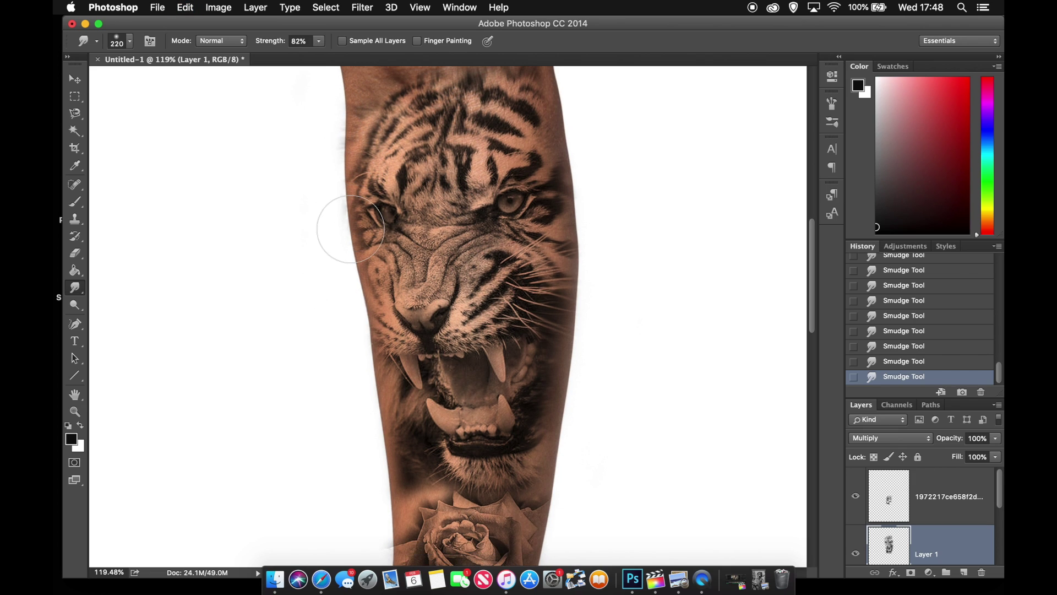
scroll(350, 229, up, 2)
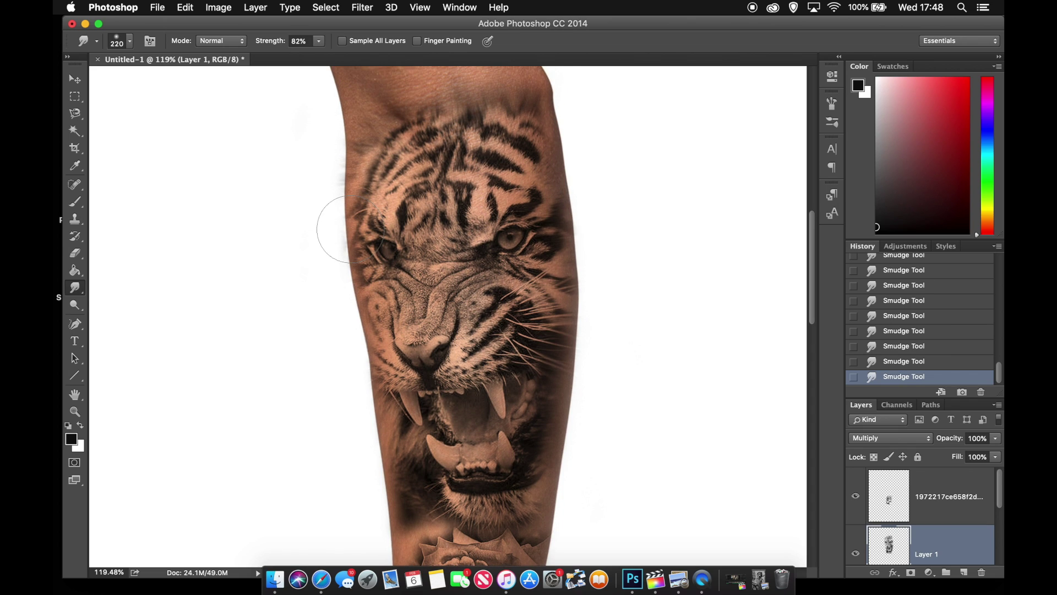
mouse_move(338, 148)
mouse_down()
mouse_move(293, 137)
mouse_move(272, 154)
mouse_up()
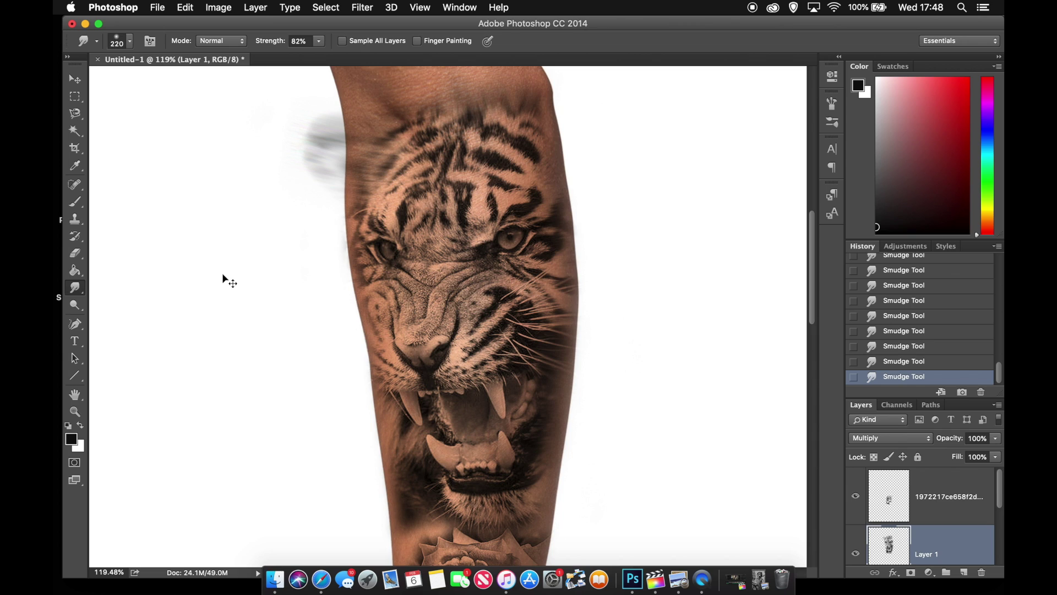
key(super+z)
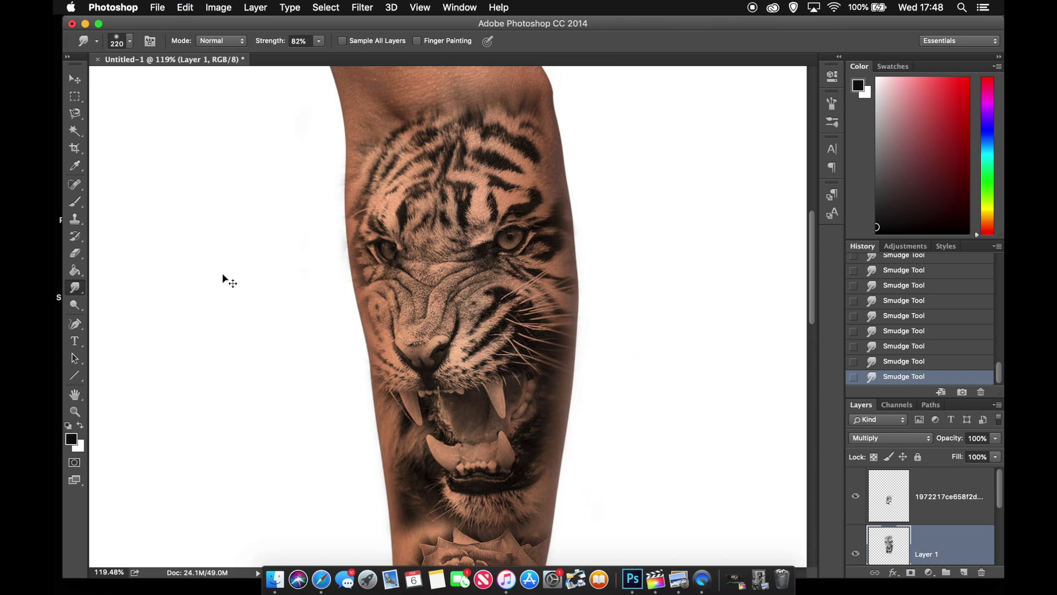
key(super+z)
key(super+z)
key(super+z)
key(super+z)
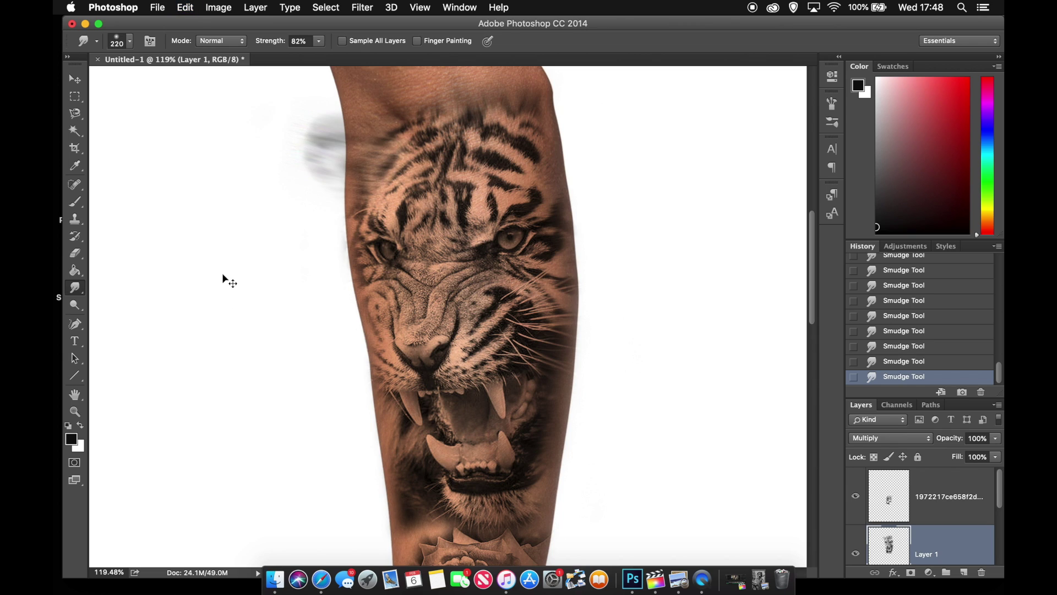
key(super+z)
key(super+z)
key(super+z)
key(super+z)
key(super+z)
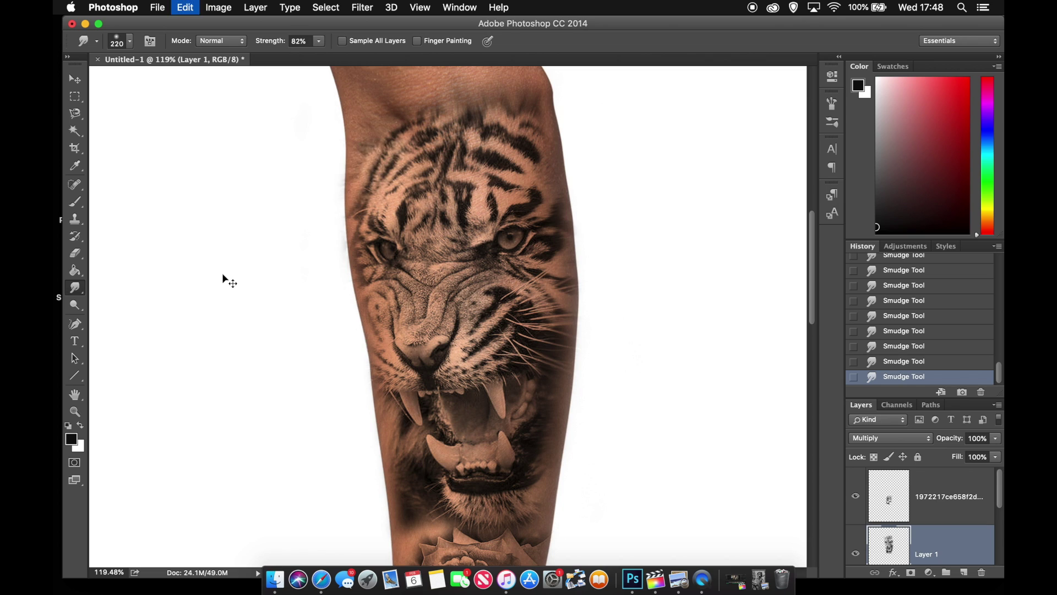
key(super+z)
key(super+z)
key(super+z)
drag(330, 137, 337, 137)
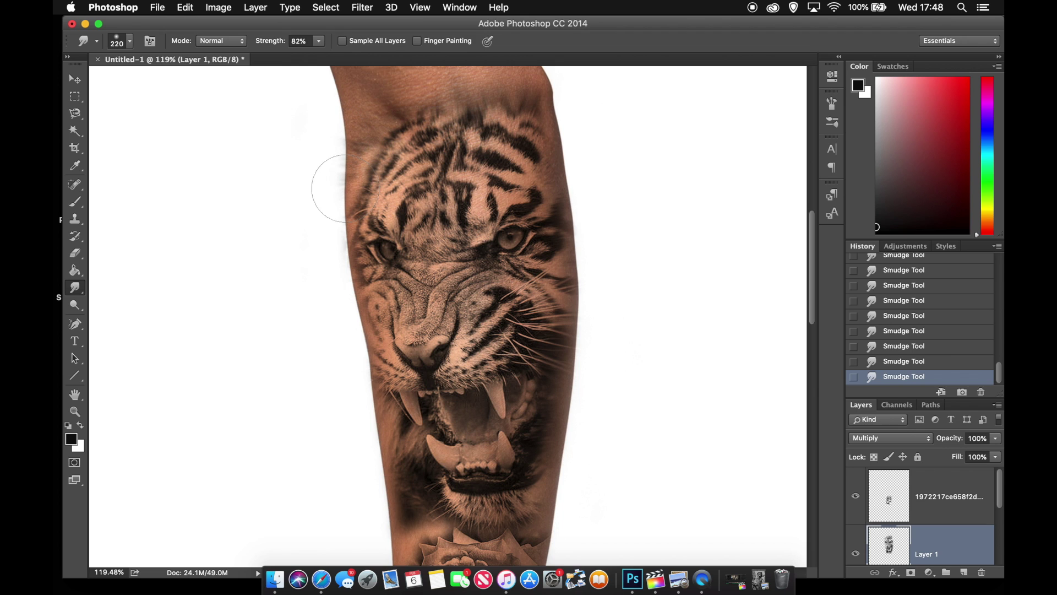
Erase the remaining parts of the rose layer that spill past both edges of the wrist
scroll(368, 288, down, 2)
scroll(367, 287, down, 2)
scroll(367, 287, down, 2)
scroll(367, 288, down, 4)
scroll(367, 288, up, 3)
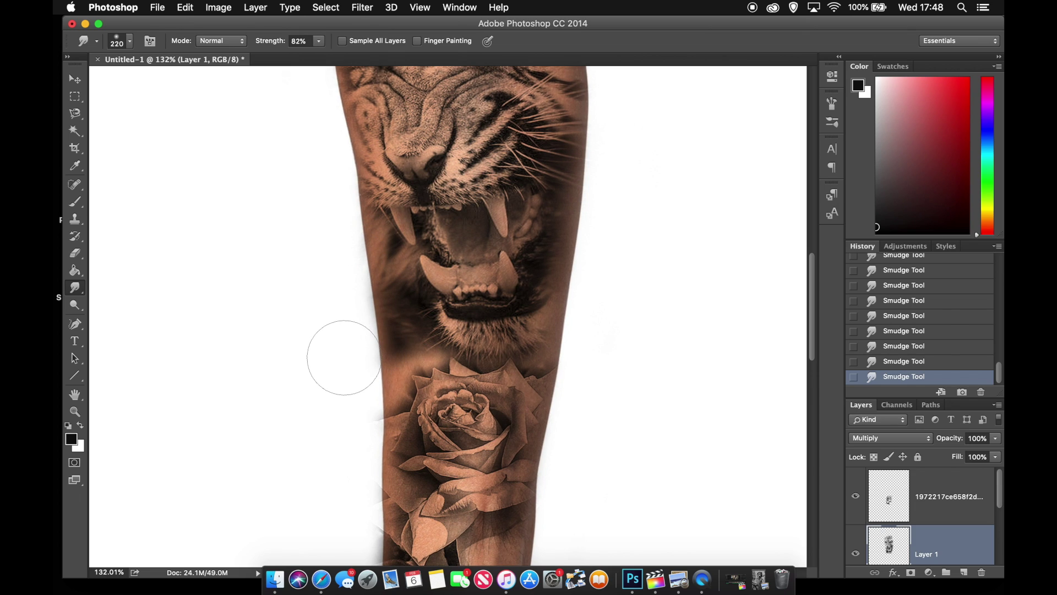
scroll(343, 357, down, 4)
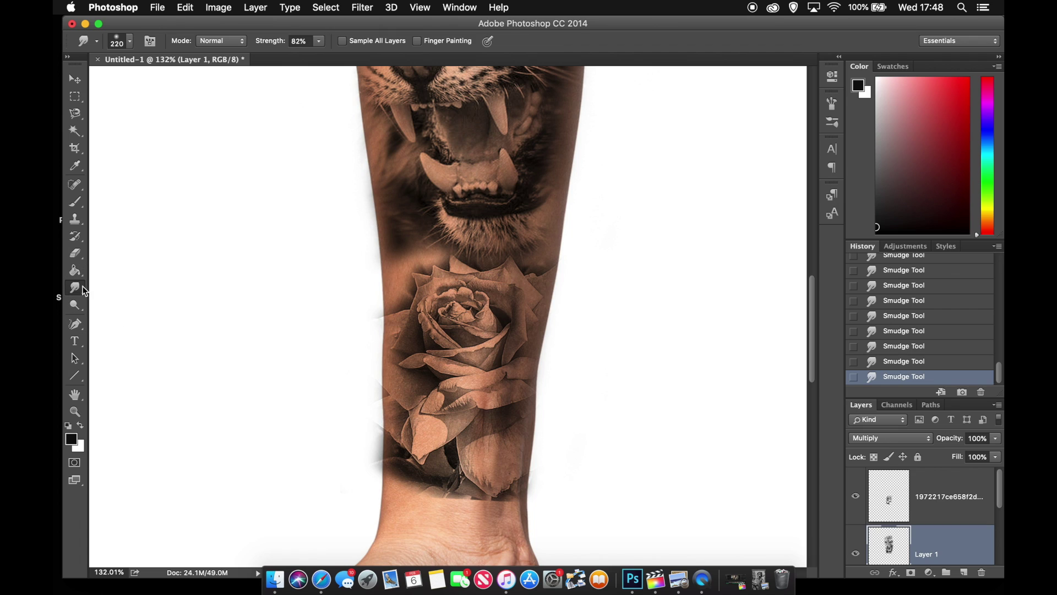
click(77, 254)
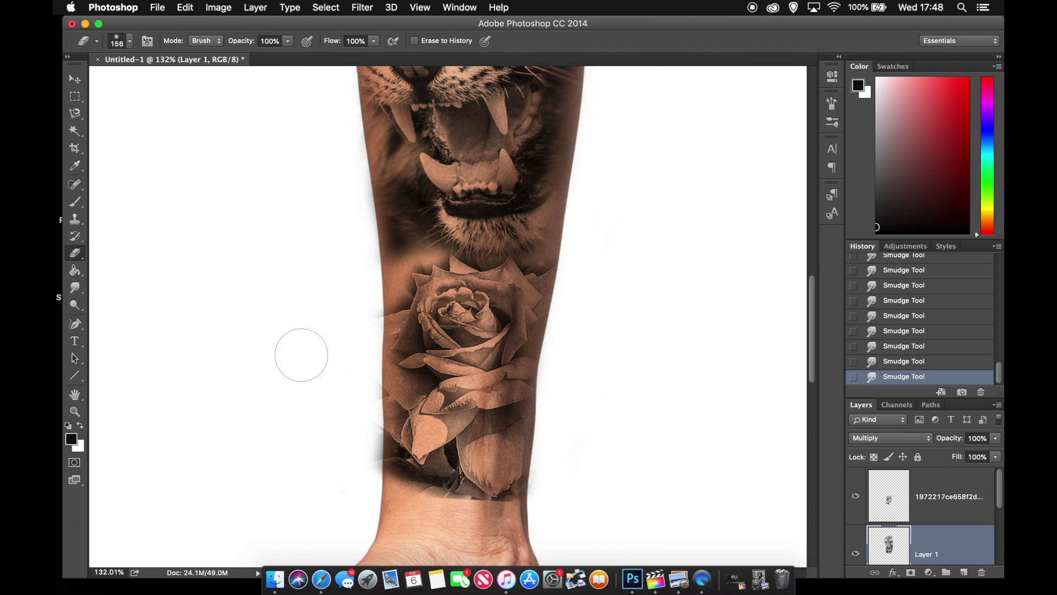
click(934, 485)
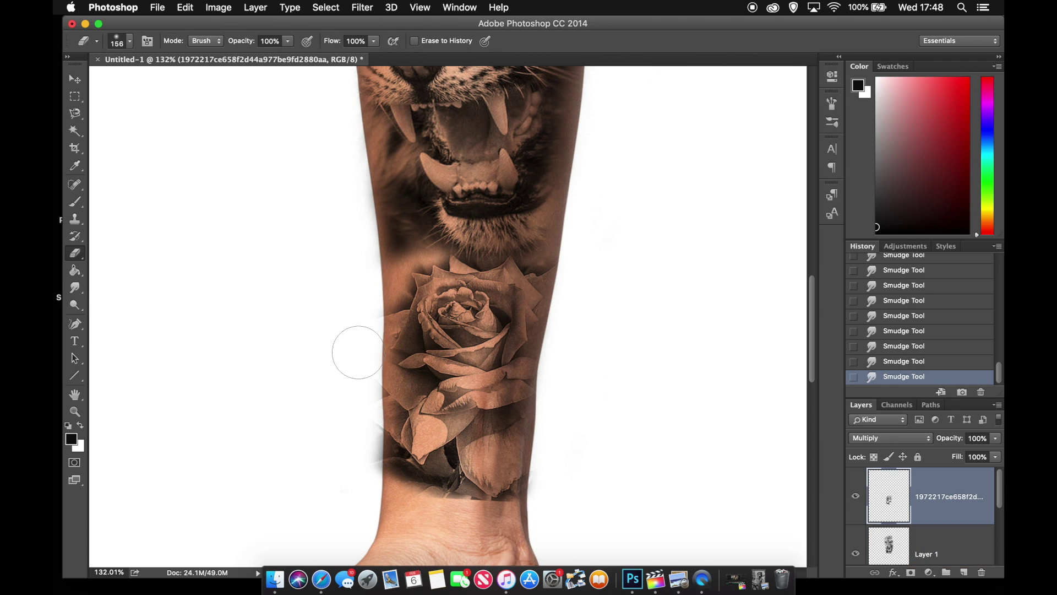
drag(361, 427, 349, 418)
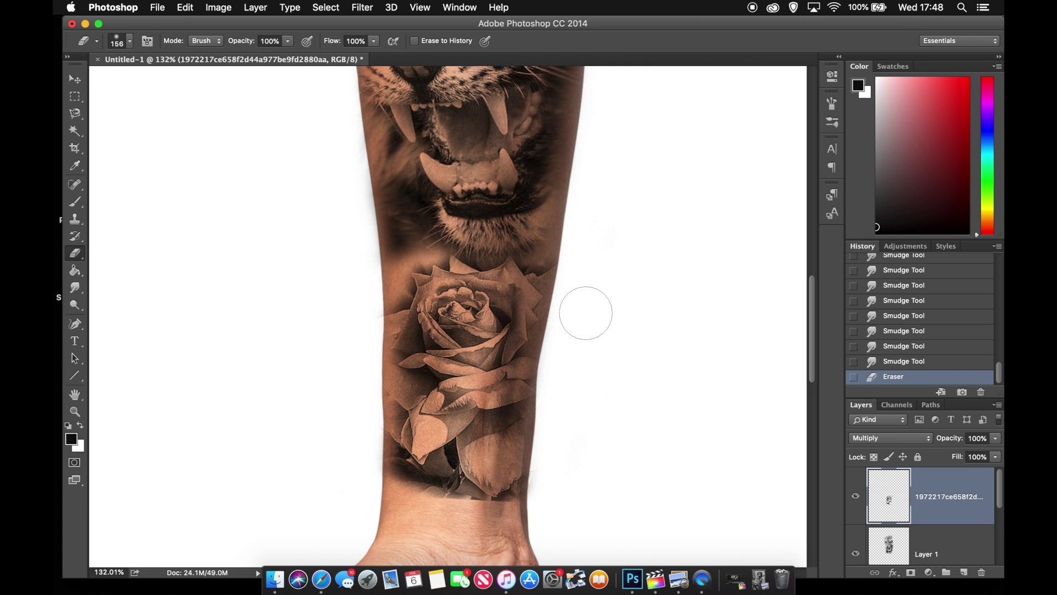
click(570, 441)
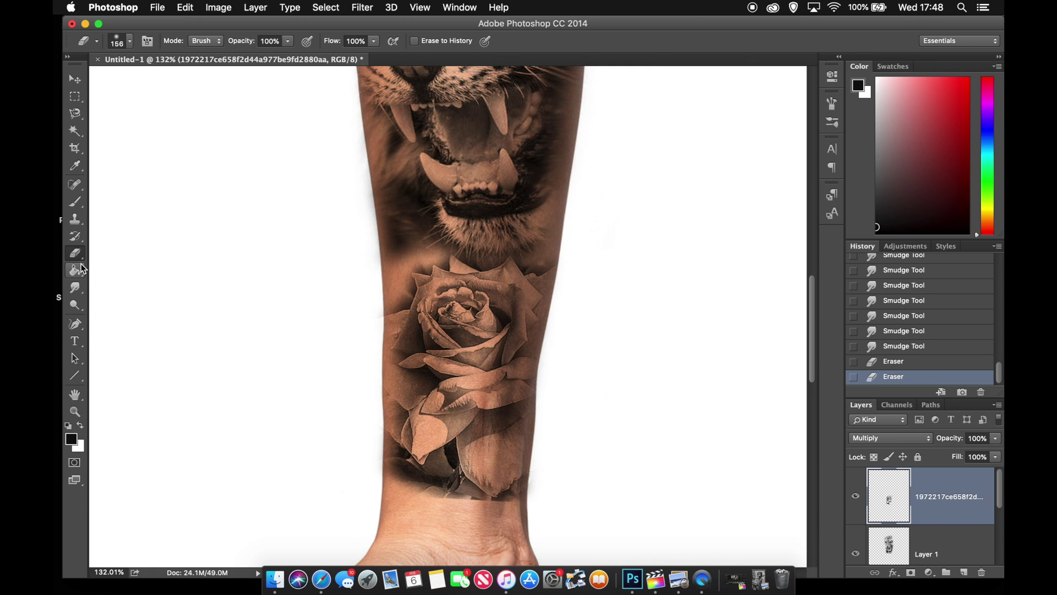
Smudge the hard bottom edge of the rose layer downward into the wrist skin and outward past the wrist's thumb-side edge
click(78, 288)
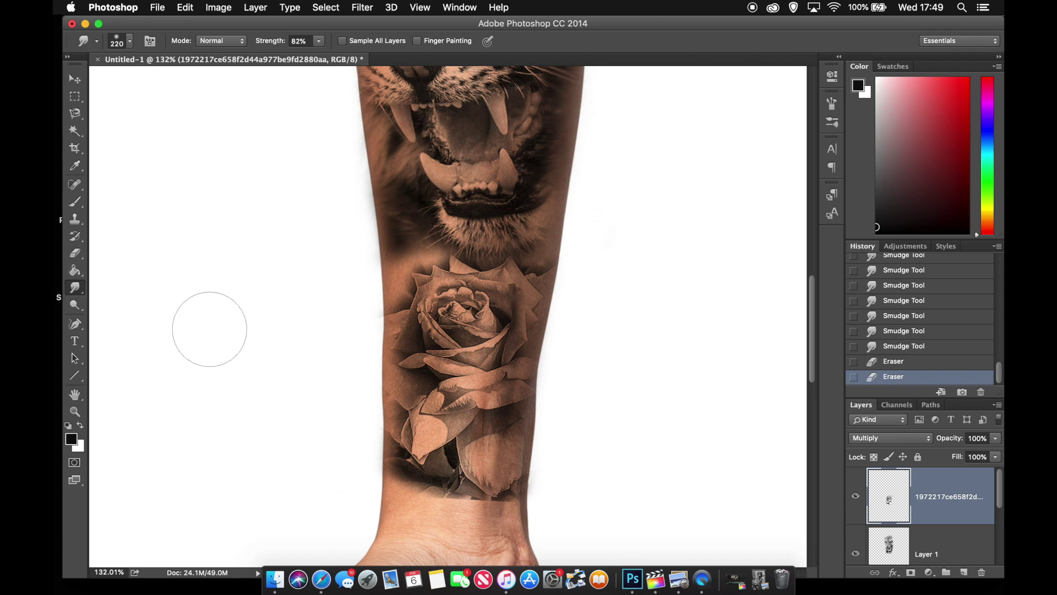
scroll(386, 474, down, 3)
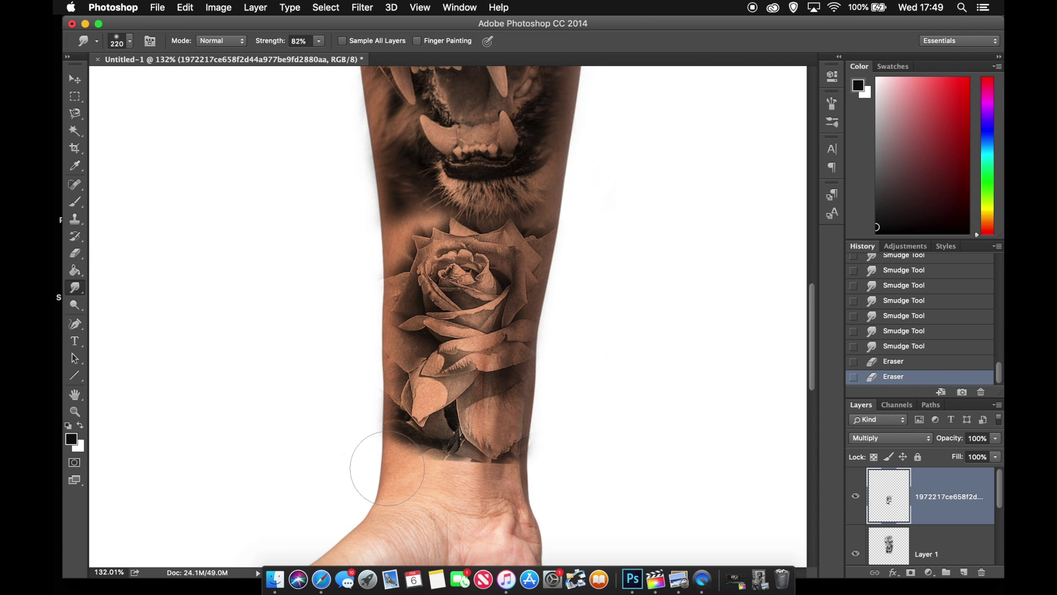
mouse_move(387, 468)
mouse_down()
mouse_move(378, 495)
mouse_move(412, 487)
mouse_move(402, 532)
mouse_move(441, 495)
mouse_up()
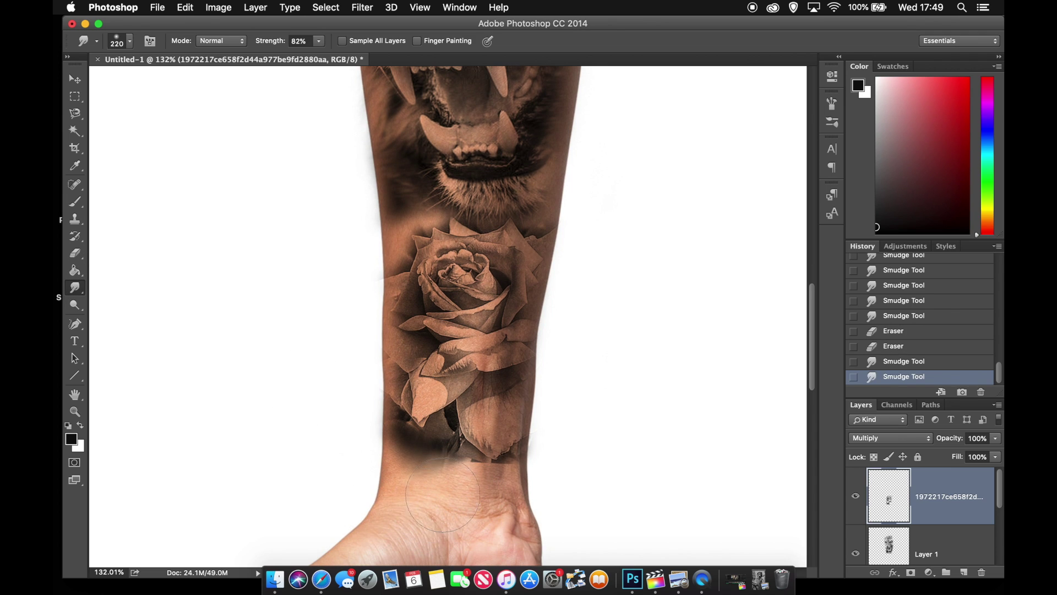
drag(435, 454, 457, 492)
drag(496, 454, 522, 518)
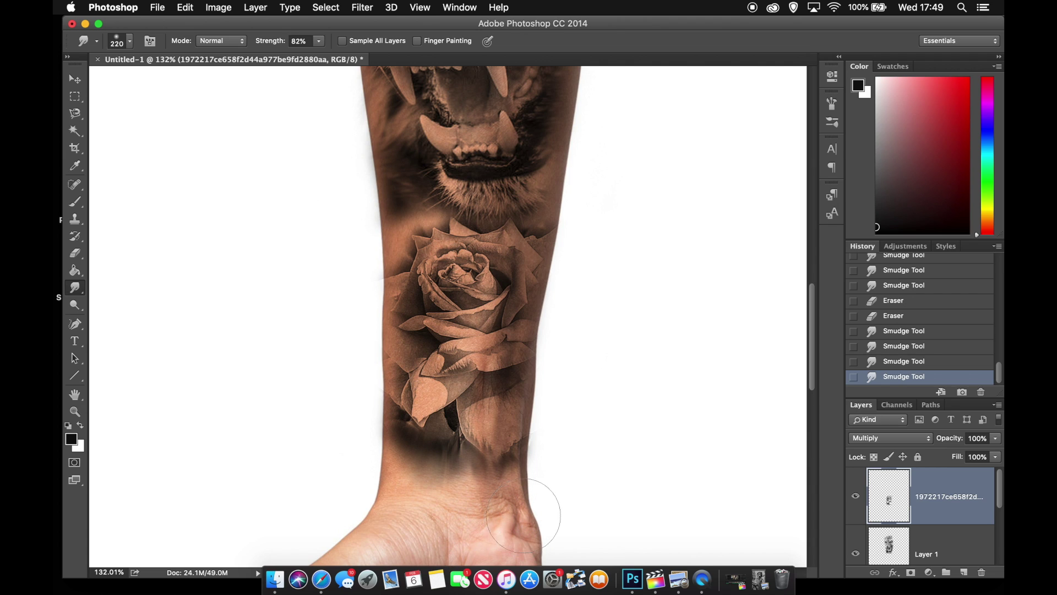
mouse_move(385, 452)
mouse_down()
mouse_move(335, 486)
mouse_move(364, 430)
mouse_up()
Erase the smudged rose shading that spills onto the white background beside the wrist
click(75, 253)
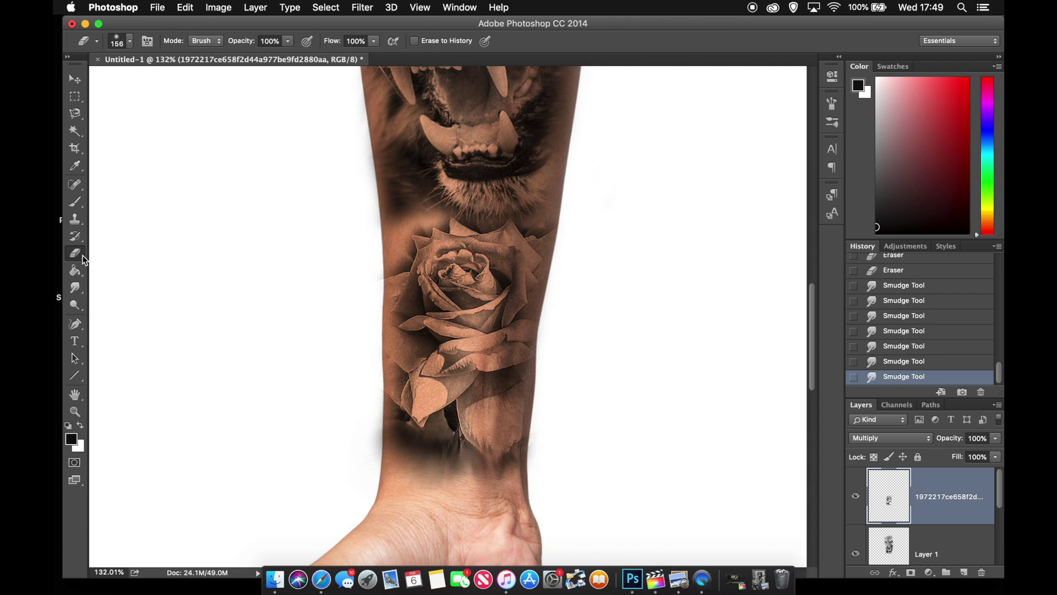
click(349, 434)
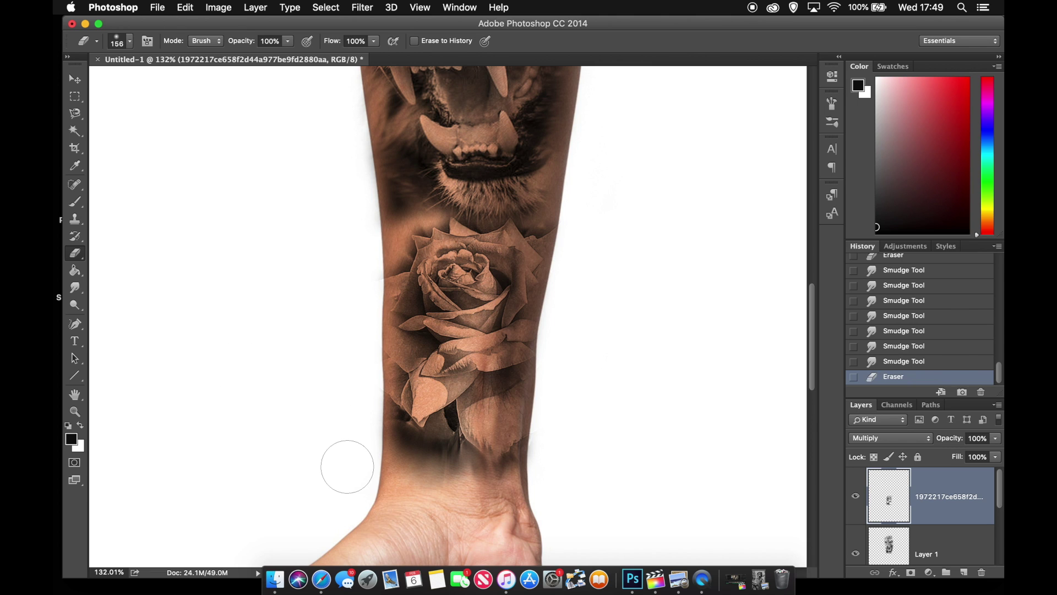
scroll(347, 467, down, 4)
scroll(354, 373, up, 4)
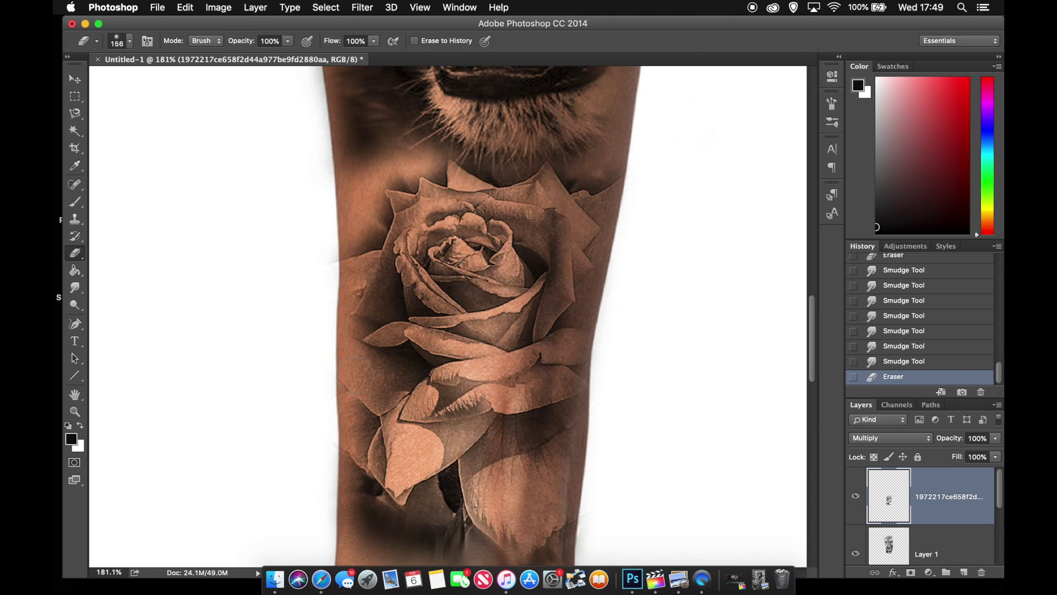
click(285, 432)
Examine how the tiger and rose blend along the whole forearm, from the elbow end down to the wrist
scroll(285, 429, down, 1)
scroll(286, 429, down, 3)
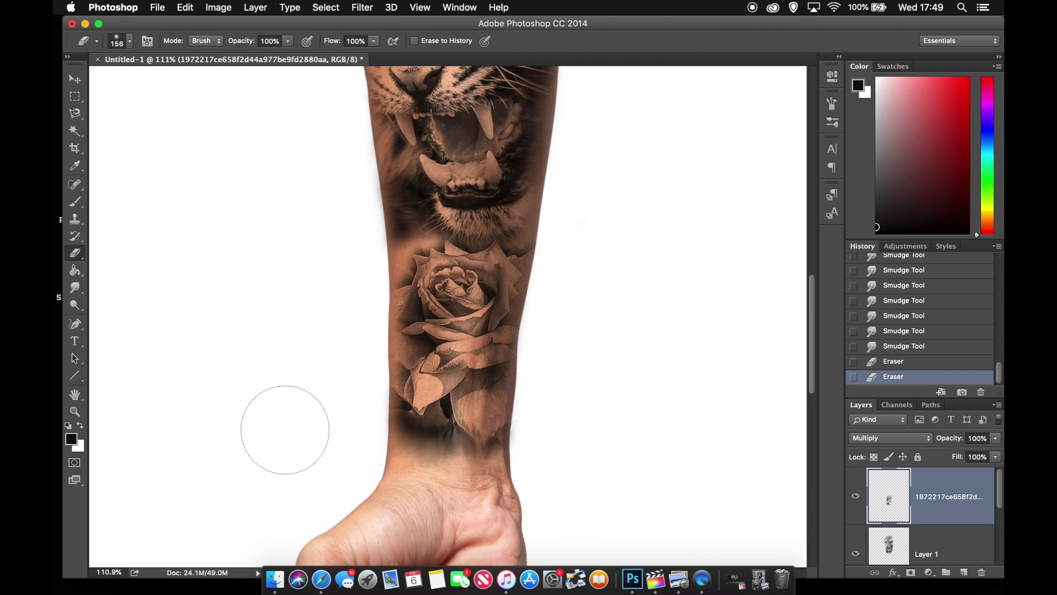
scroll(285, 430, up, 2)
scroll(285, 429, up, 2)
scroll(285, 429, down, 3)
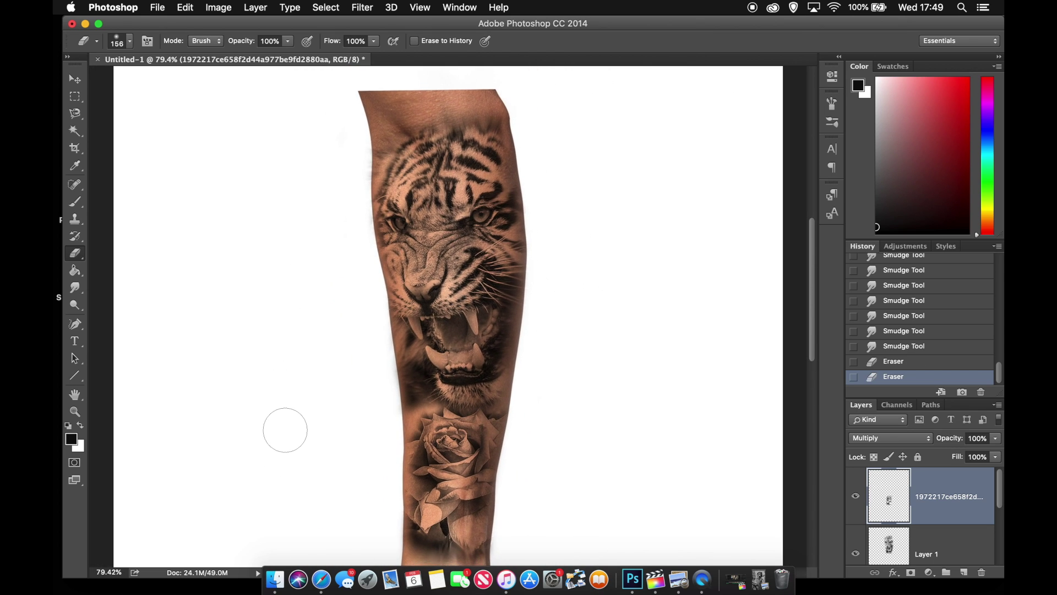
scroll(286, 430, down, 3)
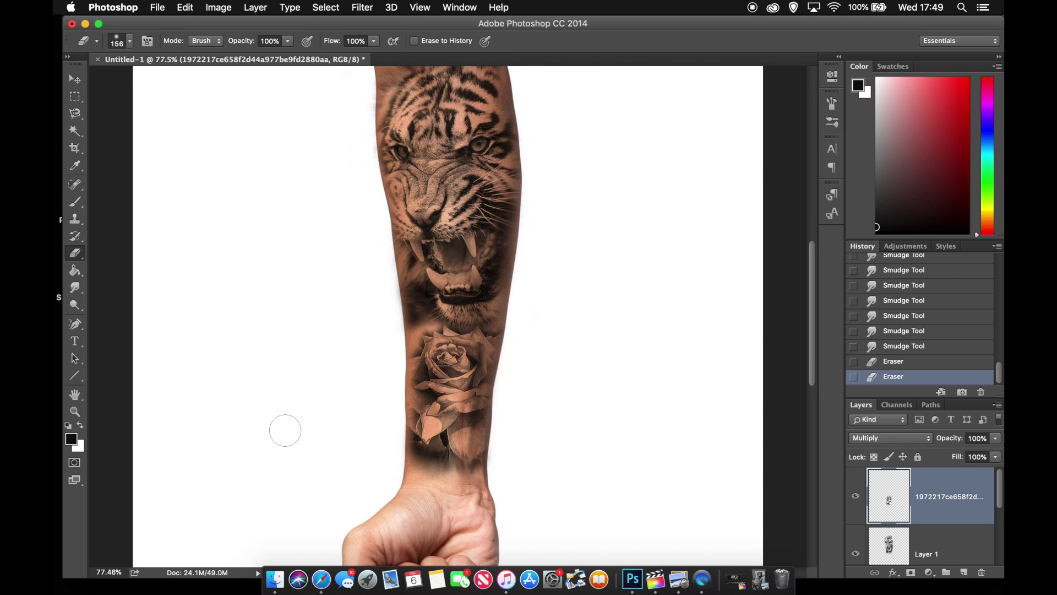
scroll(286, 429, up, 3)
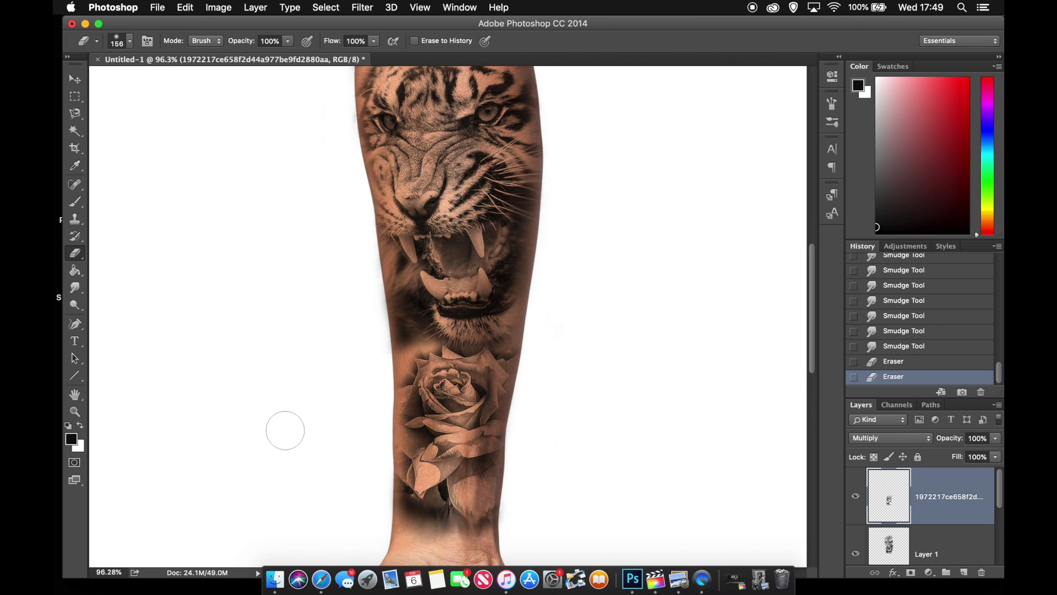
scroll(285, 430, right, 2)
scroll(285, 430, down, 3)
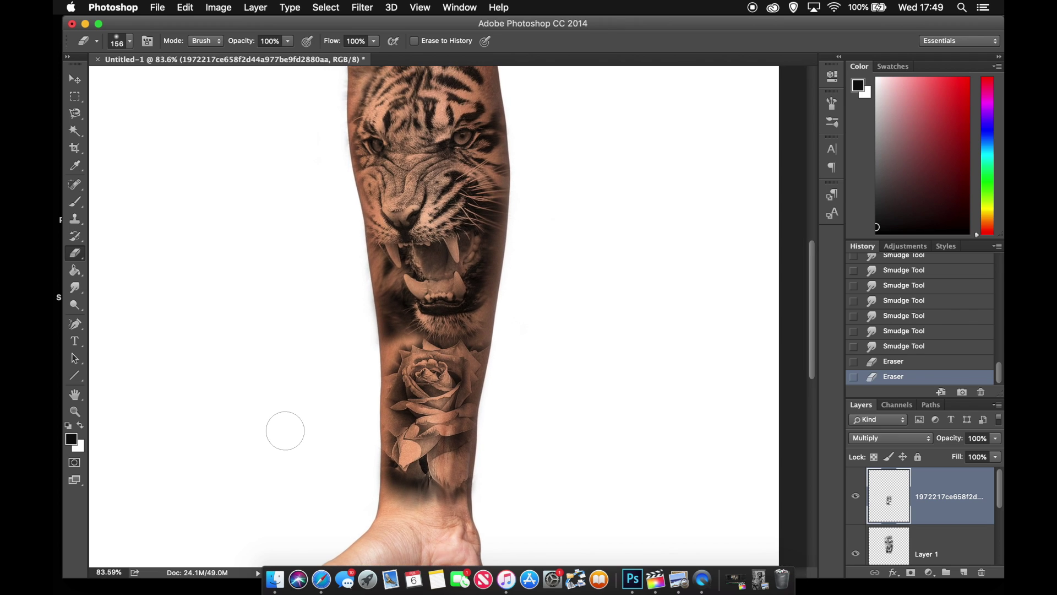
scroll(305, 425, down, 2)
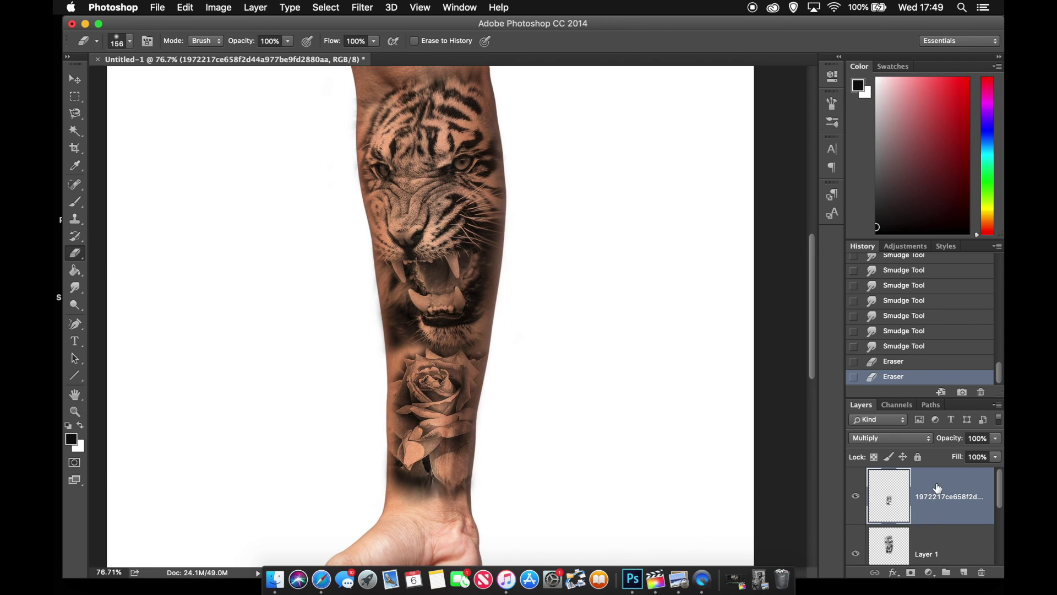
Lower the opacity of the rose layer to 83% and of the tiger layer, Layer 1, to 89%
click(995, 440)
mouse_move(992, 450)
mouse_down()
mouse_move(977, 451)
mouse_move(994, 451)
mouse_up()
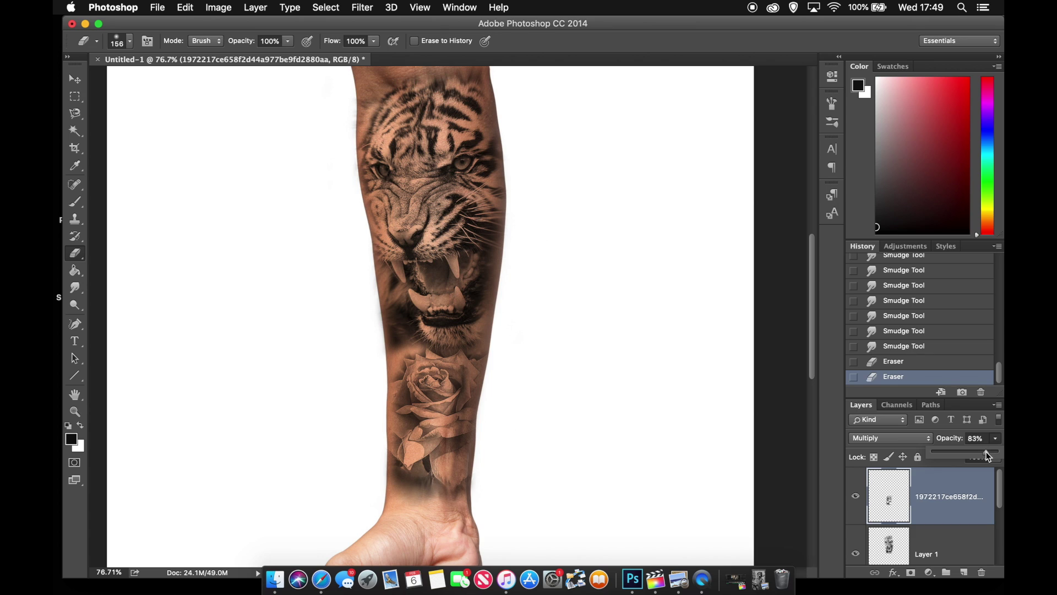
click(952, 542)
click(992, 439)
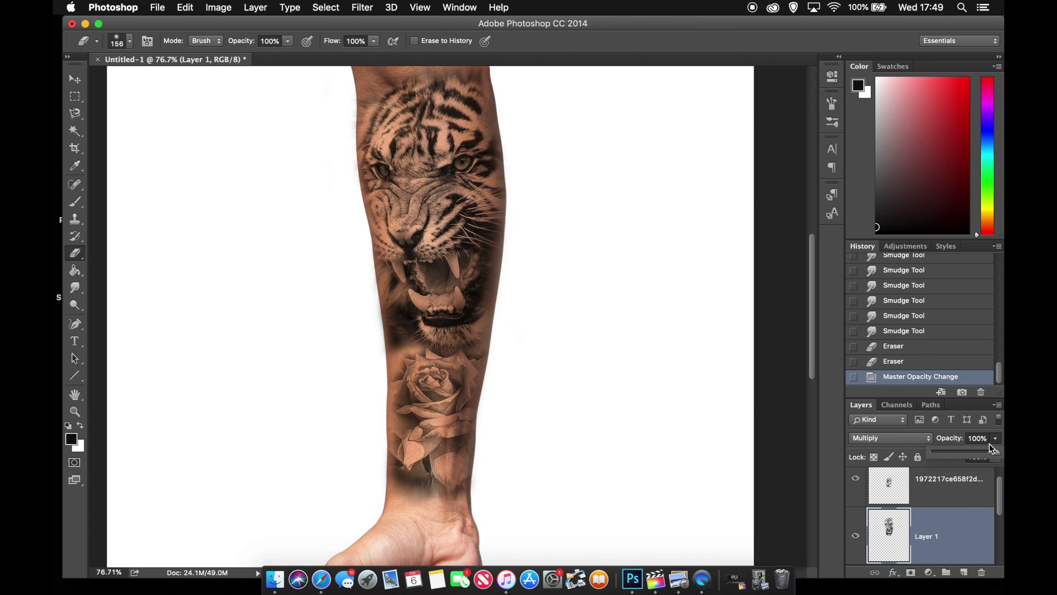
drag(995, 450, 991, 452)
Inspect the faded tattoo on the full arm and up close, checking how the tiger and rose sit on the skin
scroll(604, 300, down, 3)
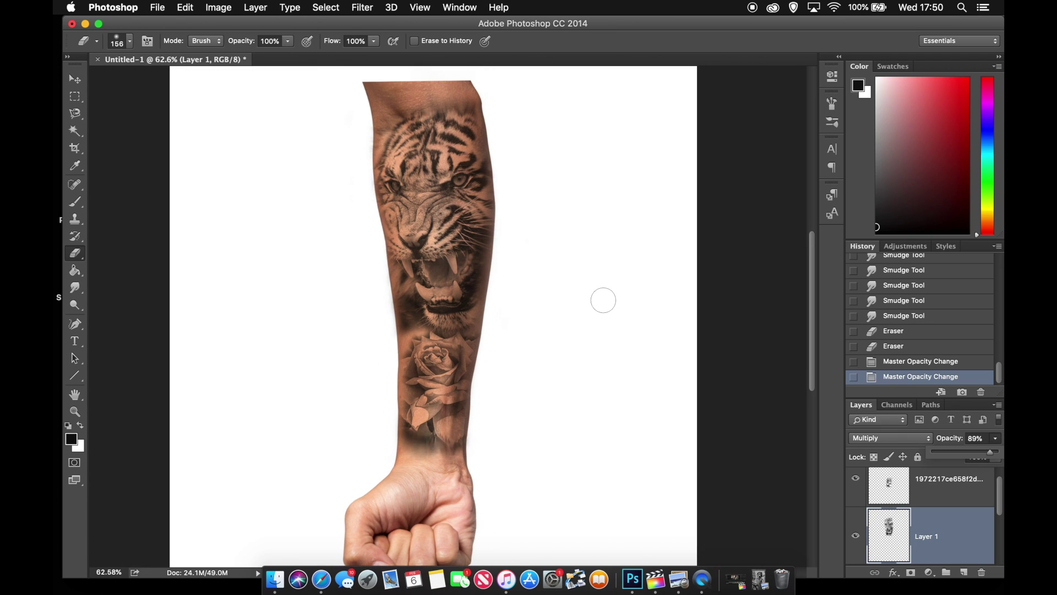
scroll(603, 300, down, 2)
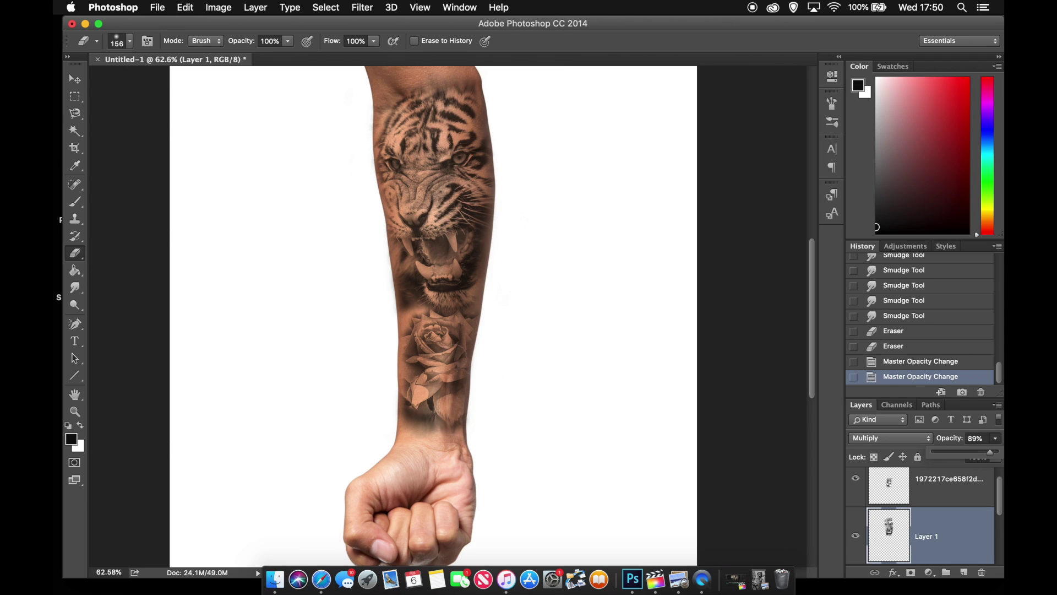
scroll(483, 321, up, 3)
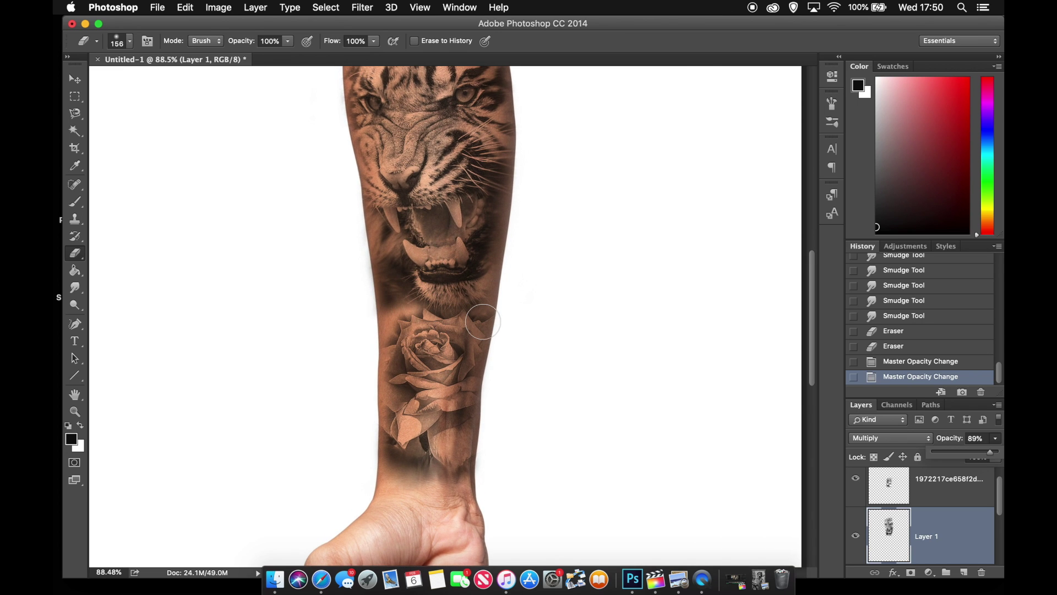
scroll(483, 322, down, 3)
scroll(483, 321, down, 1)
scroll(323, 293, up, 1)
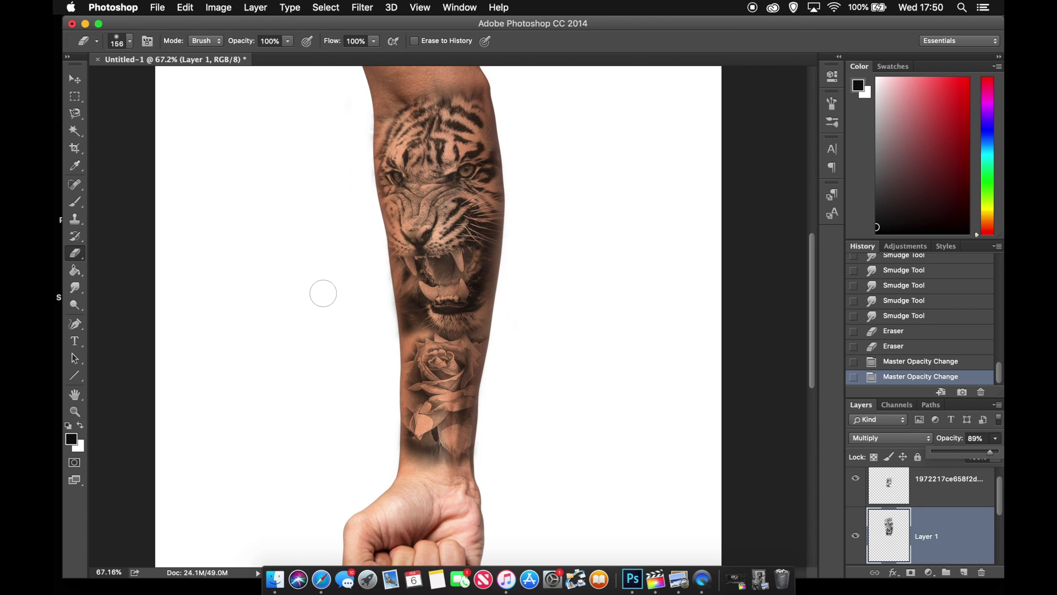
scroll(323, 293, up, 3)
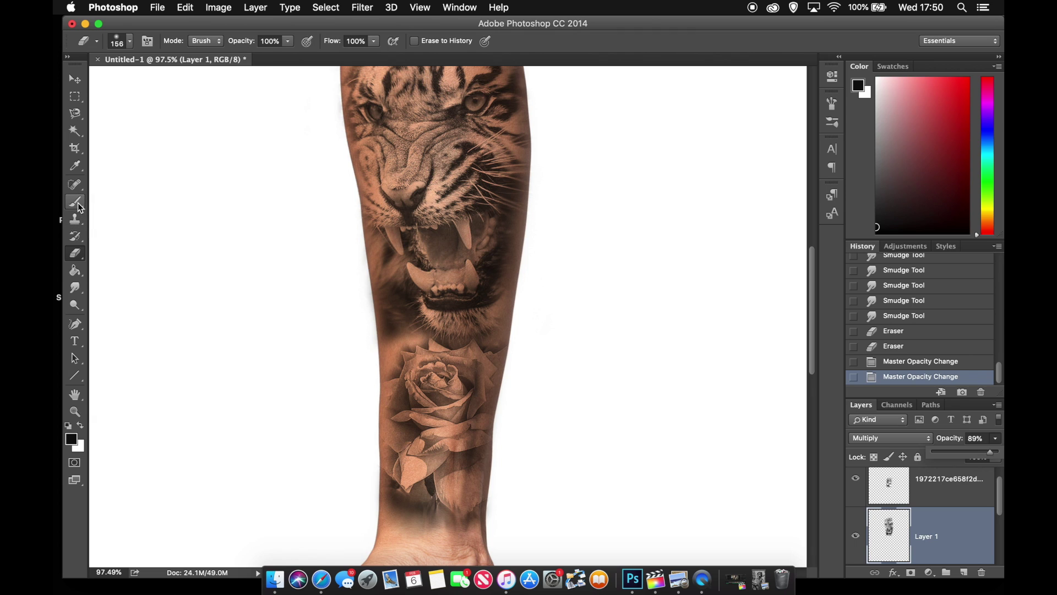
scroll(91, 223, up, 3)
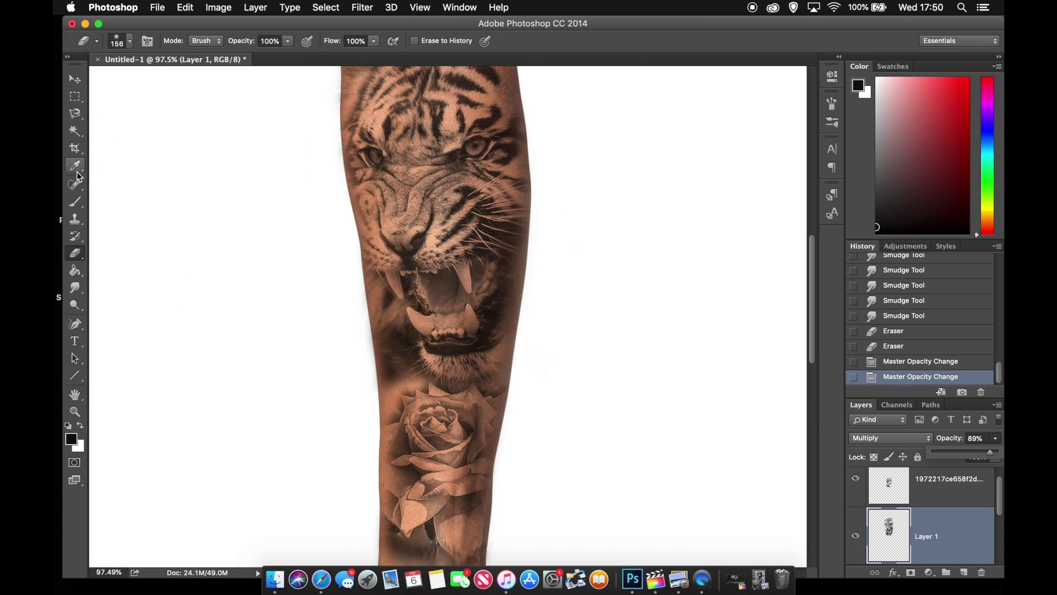
Try a curved black stroke with a soft 33 px brush from the rose up across the tiger's mouth, and undo it
click(76, 200)
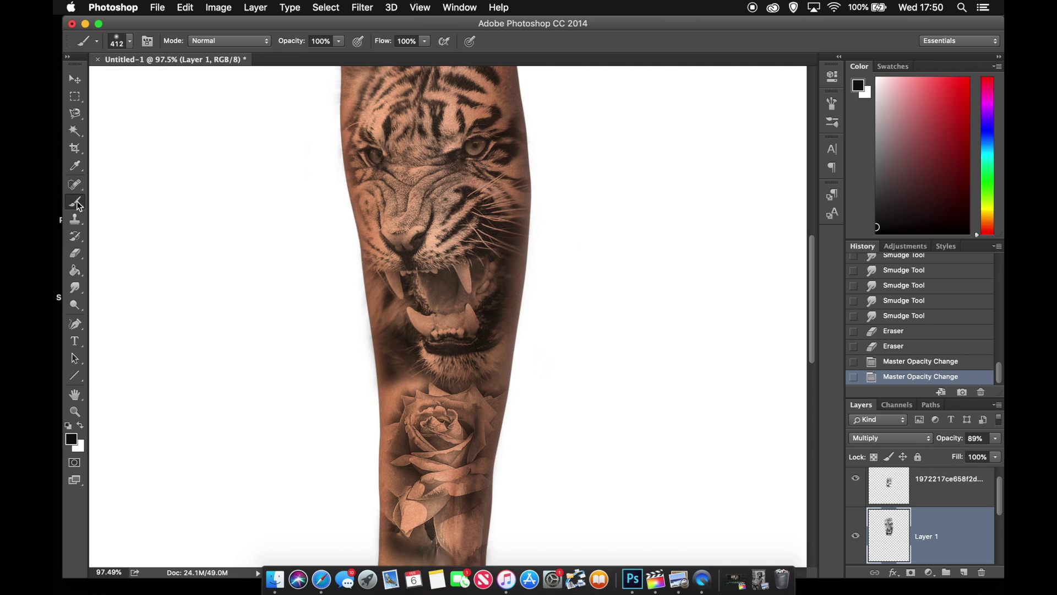
click(131, 46)
drag(174, 83, 158, 86)
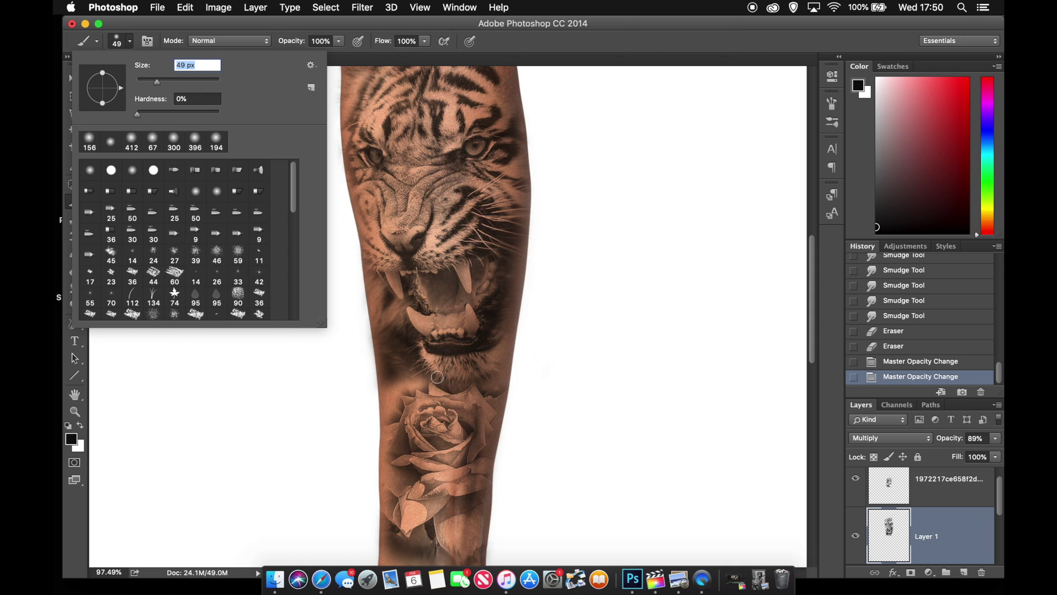
click(132, 44)
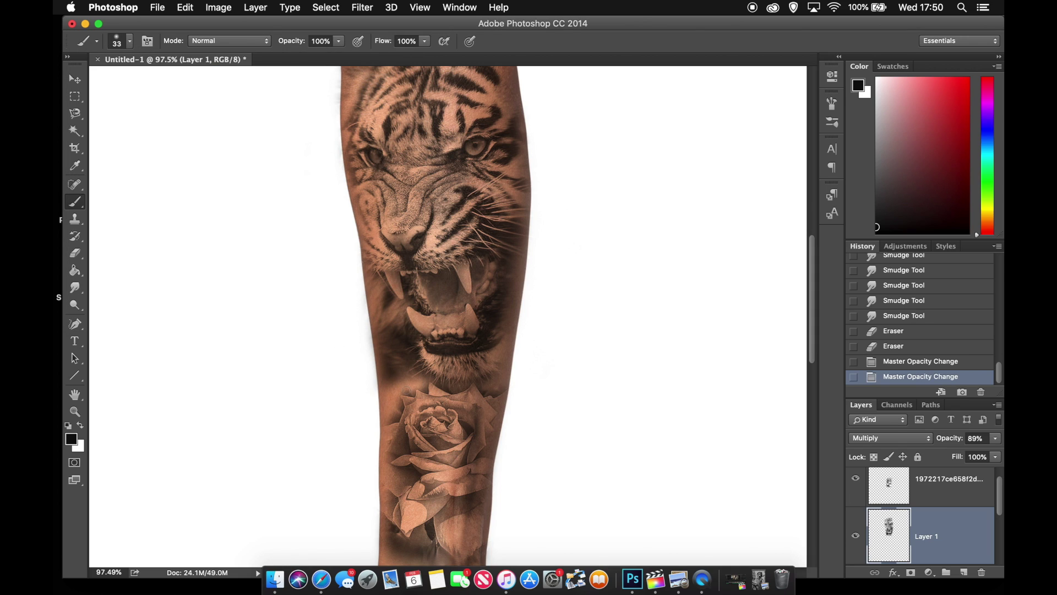
mouse_move(402, 395)
mouse_down()
mouse_move(372, 363)
mouse_move(373, 324)
mouse_move(414, 258)
mouse_move(442, 253)
mouse_up()
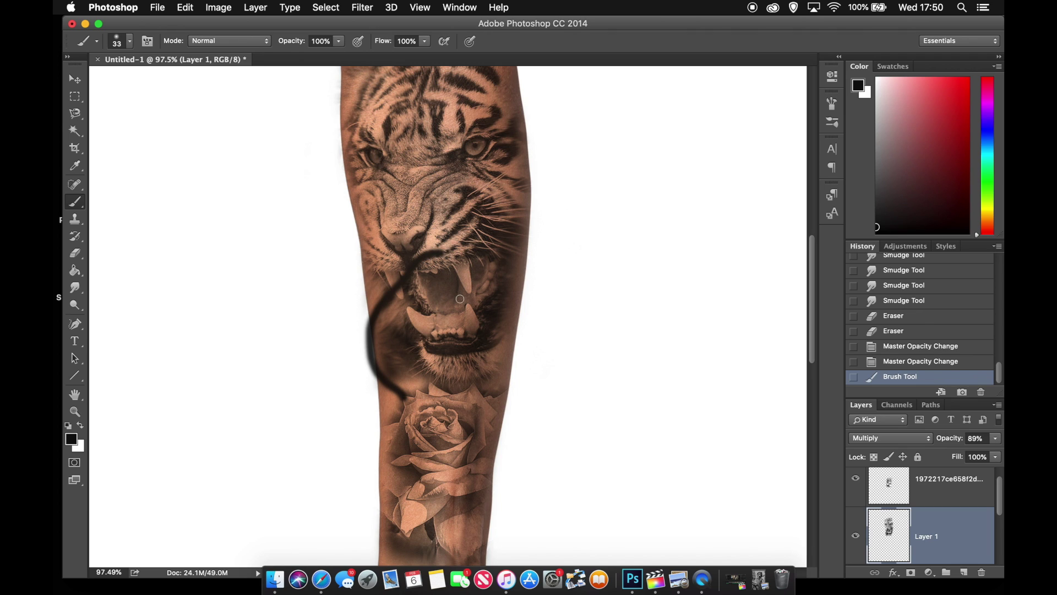
key(super+z)
Switch the painting colour to white, set the soft brush to 28 px and dab beside the tiger's eye at the forearm edge
click(80, 426)
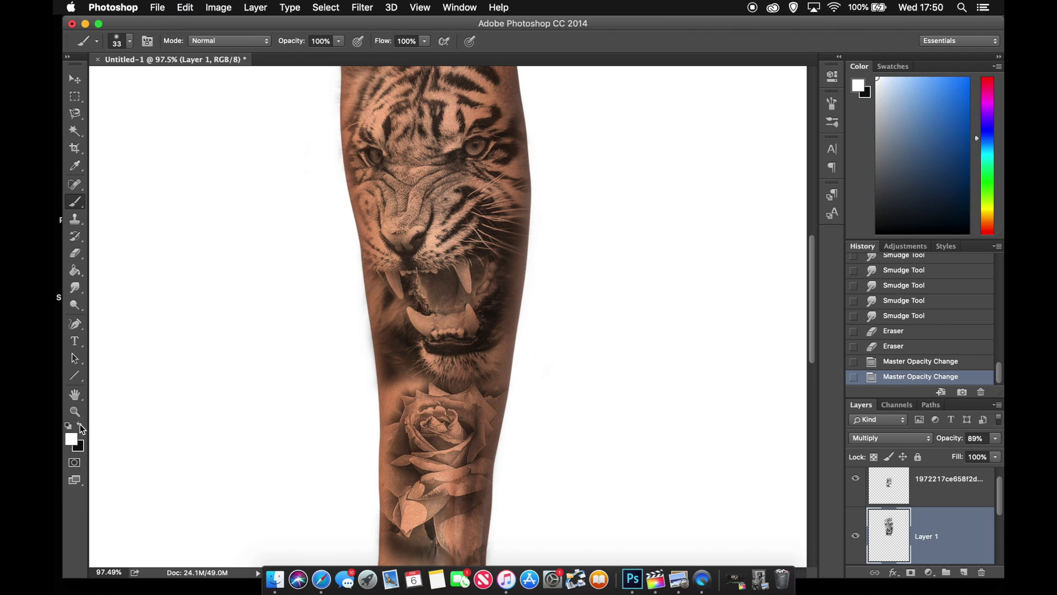
click(131, 42)
drag(154, 81, 150, 84)
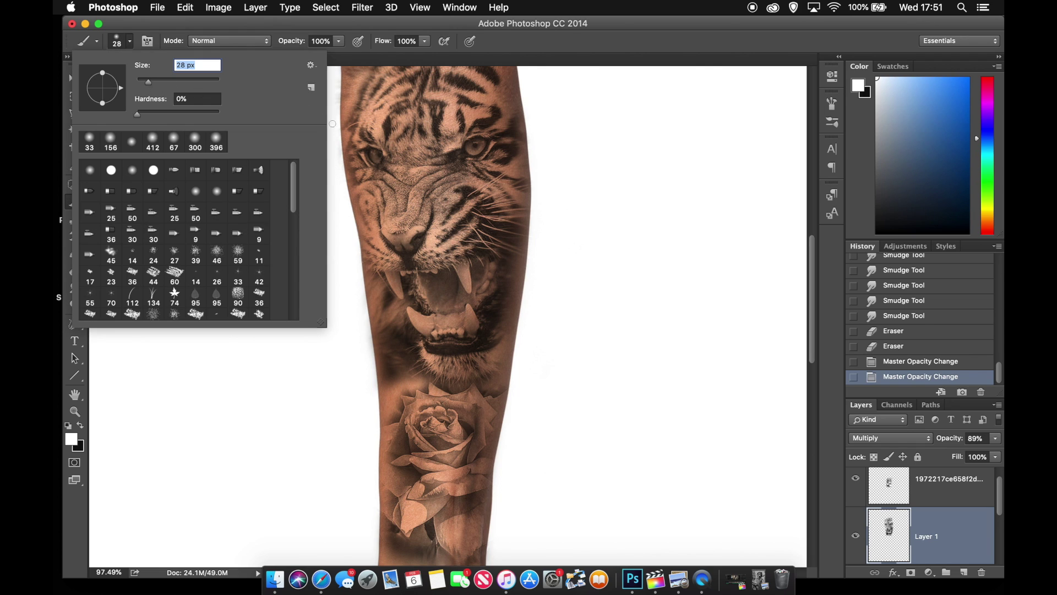
click(334, 152)
Try a curved white stroke from just above the rose through the tiger's mouth to its whiskered cheek, and undo it
scroll(384, 366, down, 3)
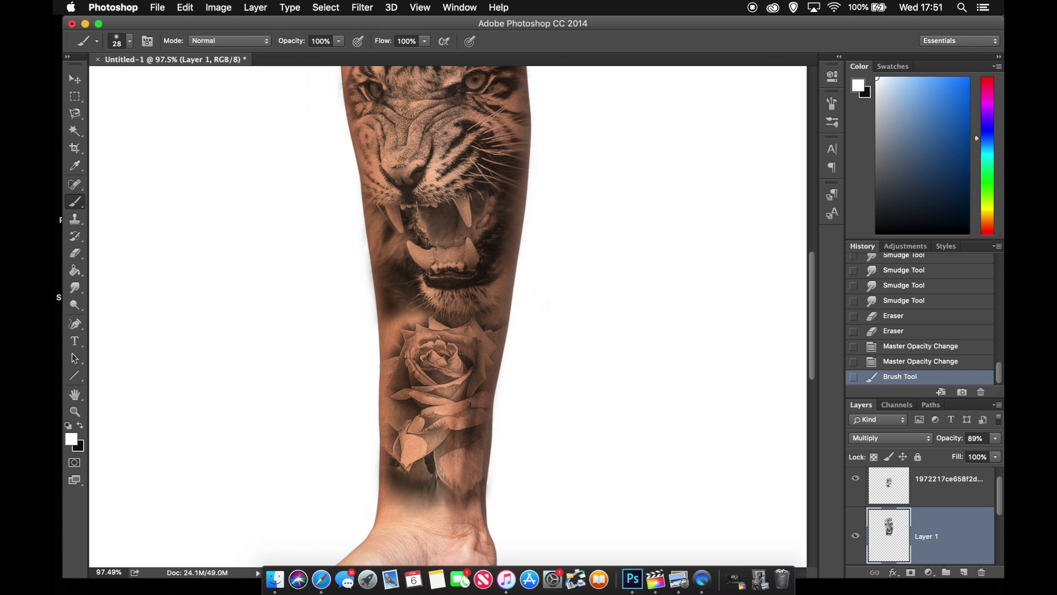
scroll(403, 317, up, 2)
scroll(391, 331, up, 1)
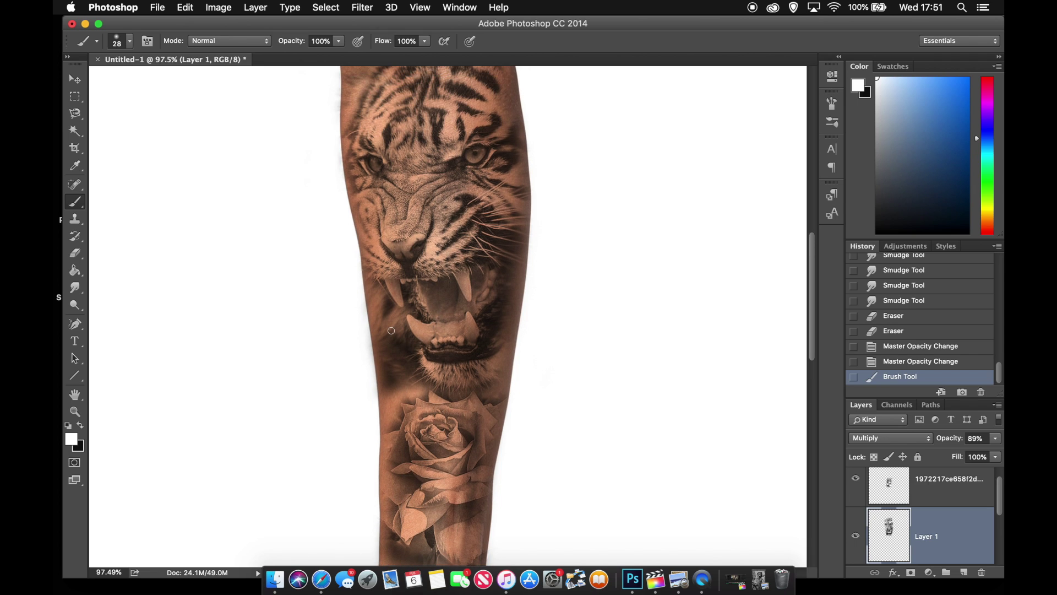
scroll(331, 340, up, 1)
scroll(332, 339, down, 3)
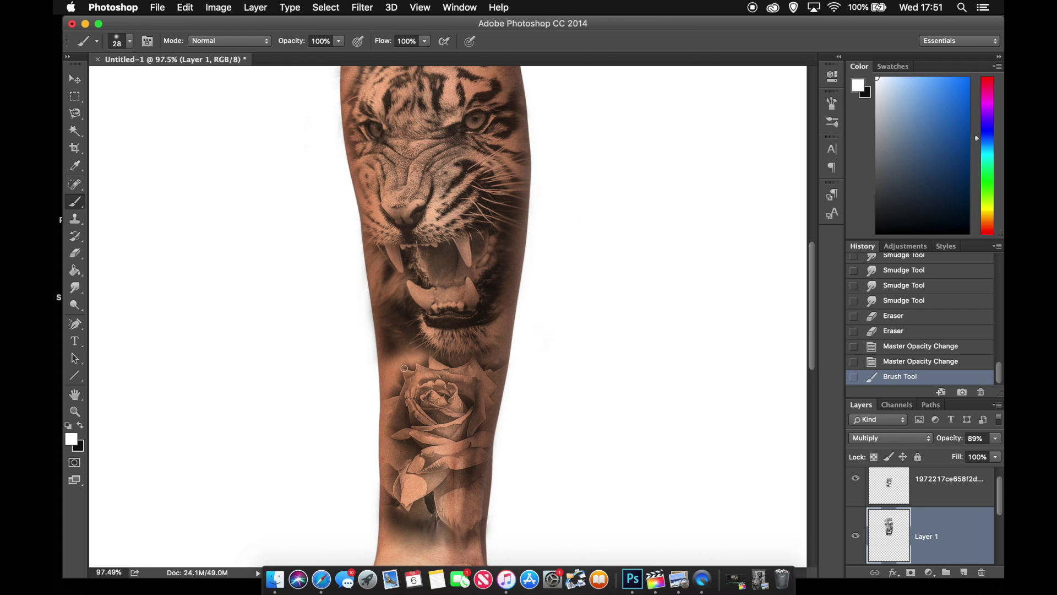
scroll(394, 391, up, 3)
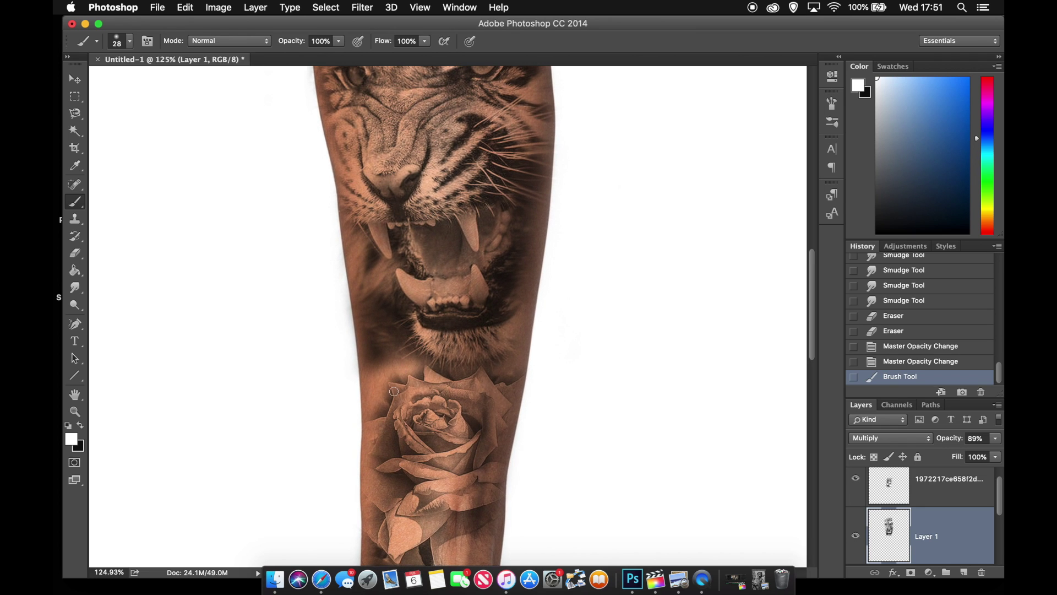
scroll(397, 378, down, 1)
scroll(396, 373, down, 2)
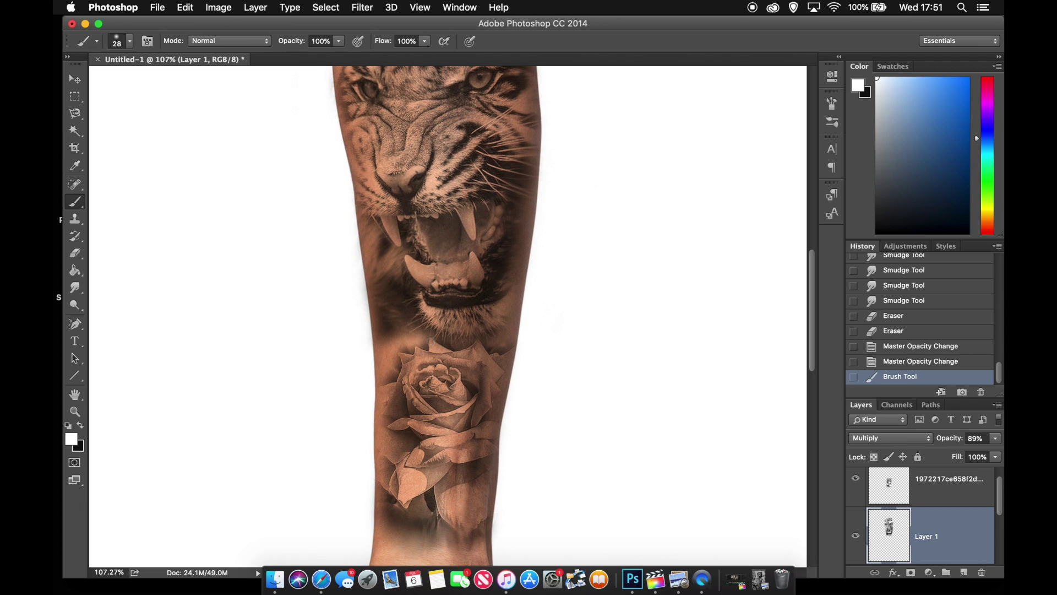
mouse_move(422, 333)
mouse_down()
mouse_move(415, 288)
mouse_move(479, 243)
mouse_move(513, 197)
mouse_move(516, 140)
mouse_up()
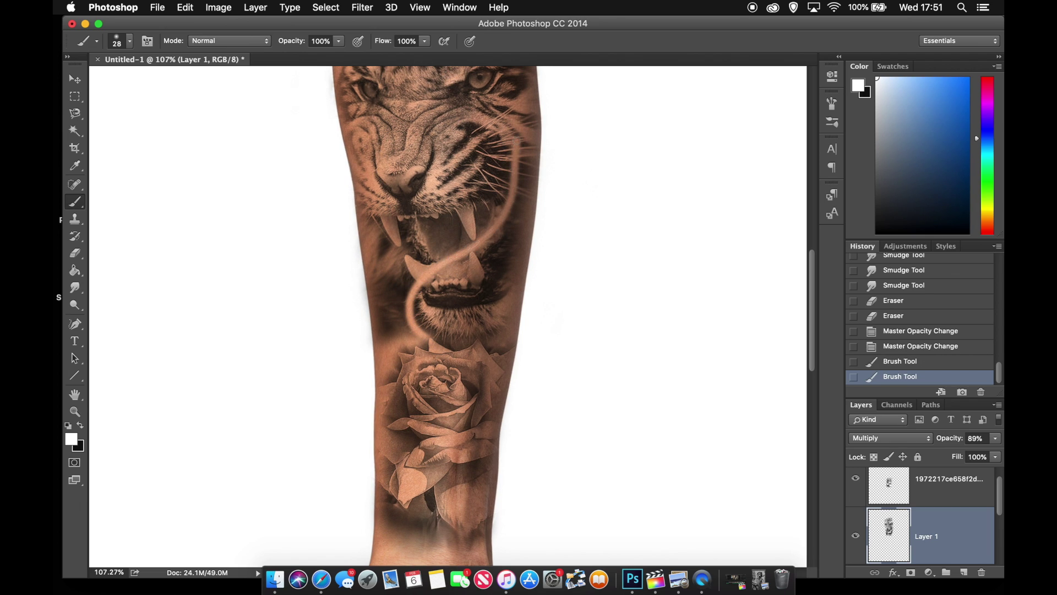
scroll(516, 140, up, 2)
key(super+z)
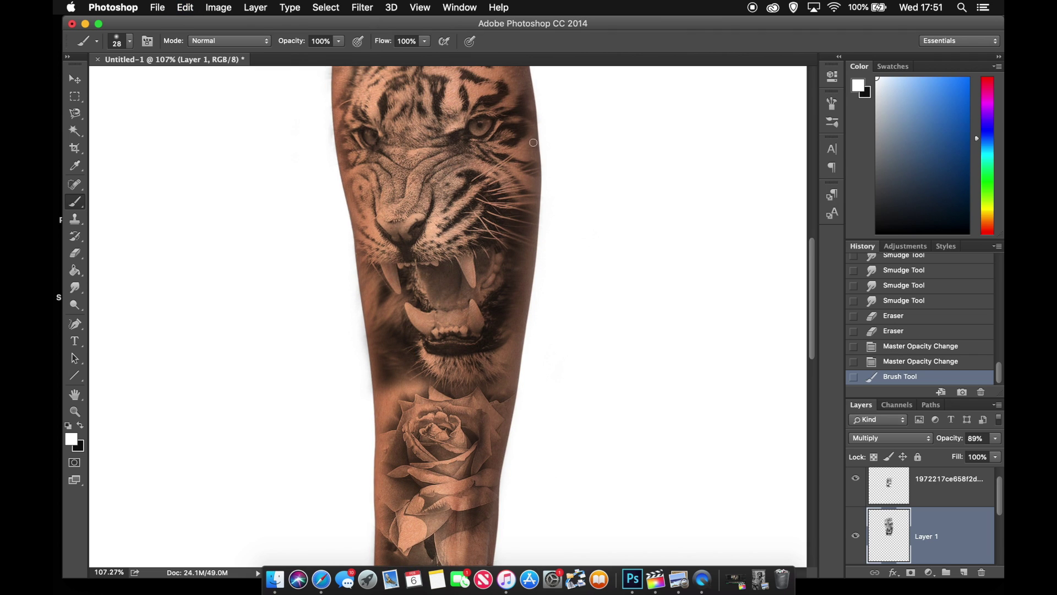
Paint a curved white line on Layer 1 from the tiger's whiskered cheek across its open mouth down to the rose's top petals
mouse_move(535, 160)
mouse_down()
mouse_move(510, 228)
mouse_move(421, 320)
mouse_move(410, 363)
mouse_move(427, 390)
mouse_up()
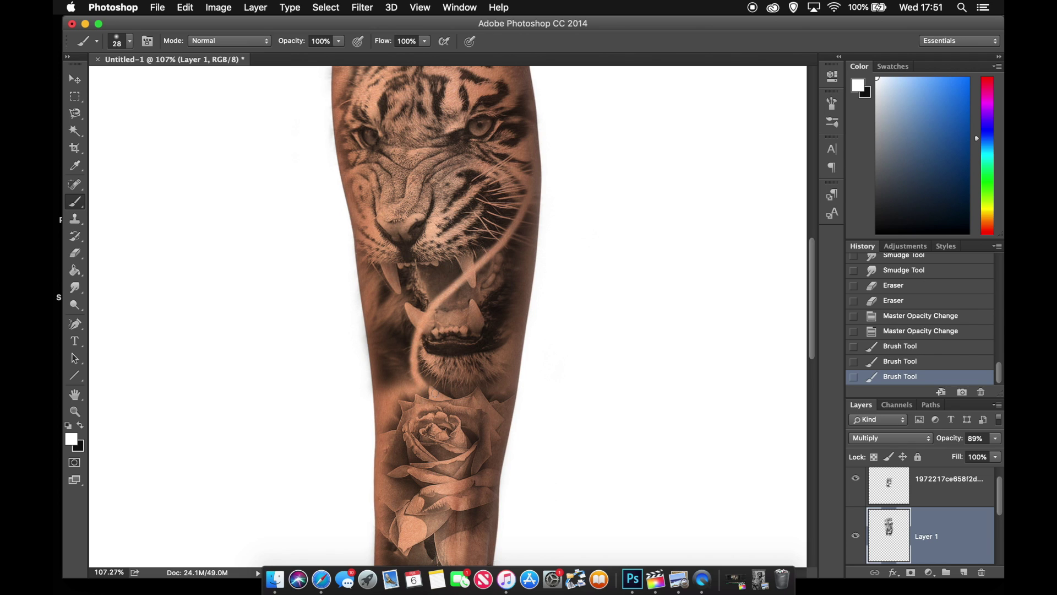
Enlarge the soft white brush to 44 px with 0% hardness
scroll(465, 282, up, 5)
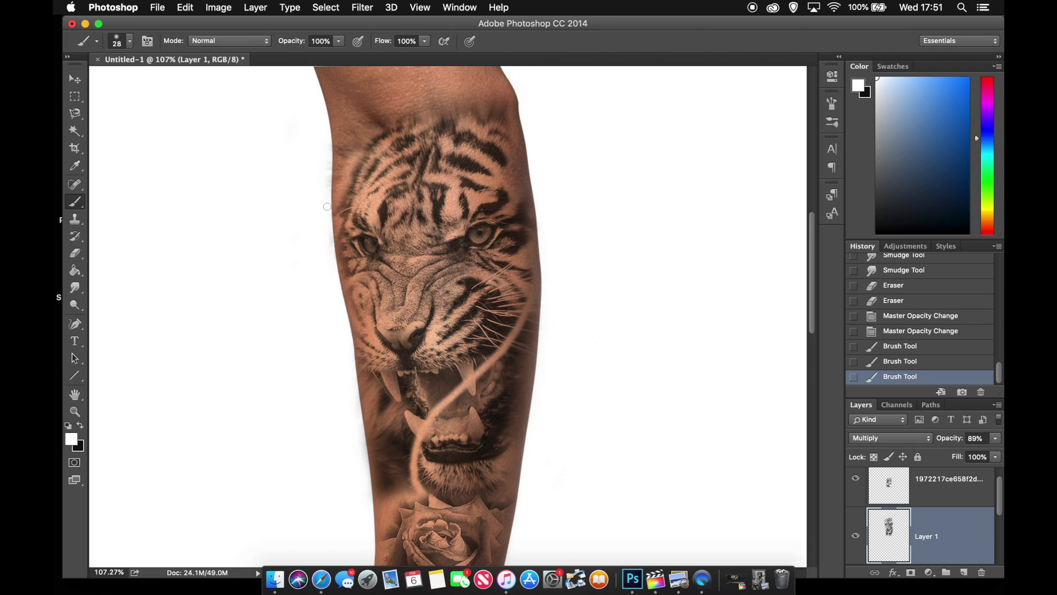
click(130, 42)
click(157, 82)
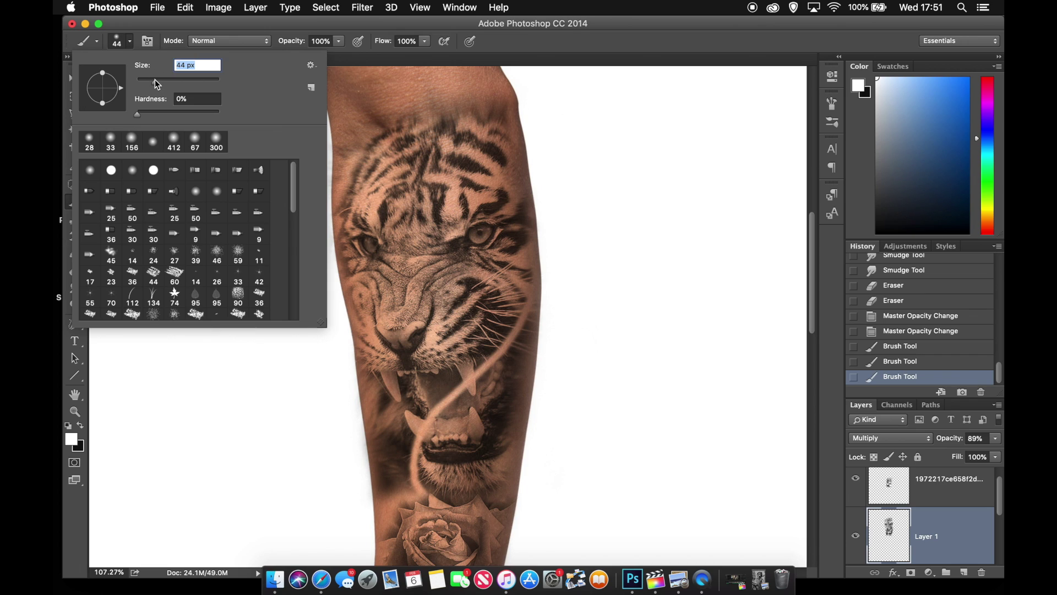
Try a curved white stroke from the top of the tiger's head between its eyes down to its cheek, and undo it
click(520, 94)
mouse_move(505, 96)
mouse_down()
mouse_move(505, 124)
mouse_move(475, 188)
mouse_move(403, 259)
mouse_move(364, 329)
mouse_up()
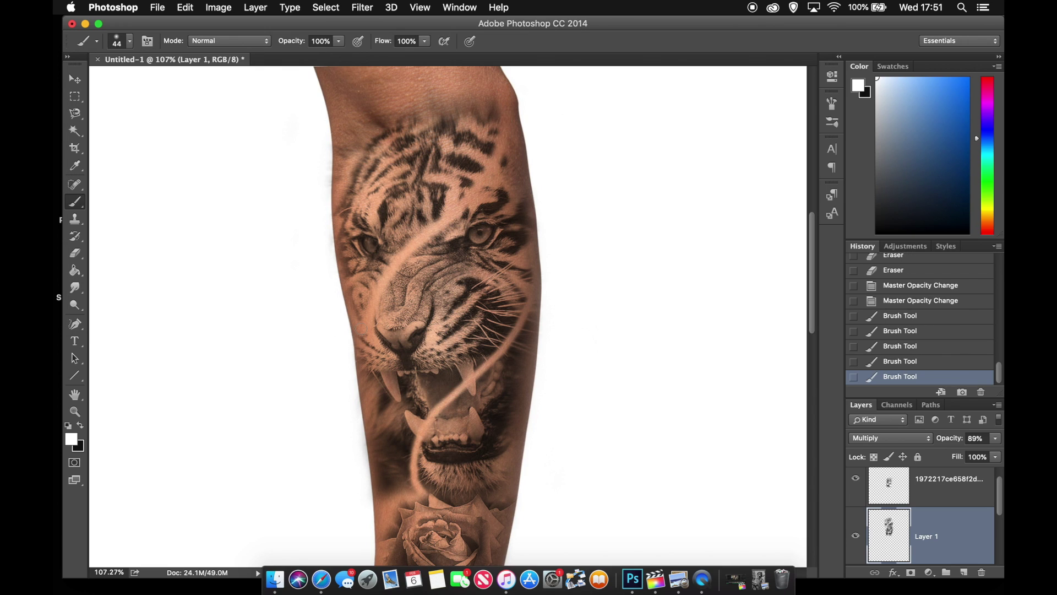
click(348, 387)
scroll(384, 397, down, 5)
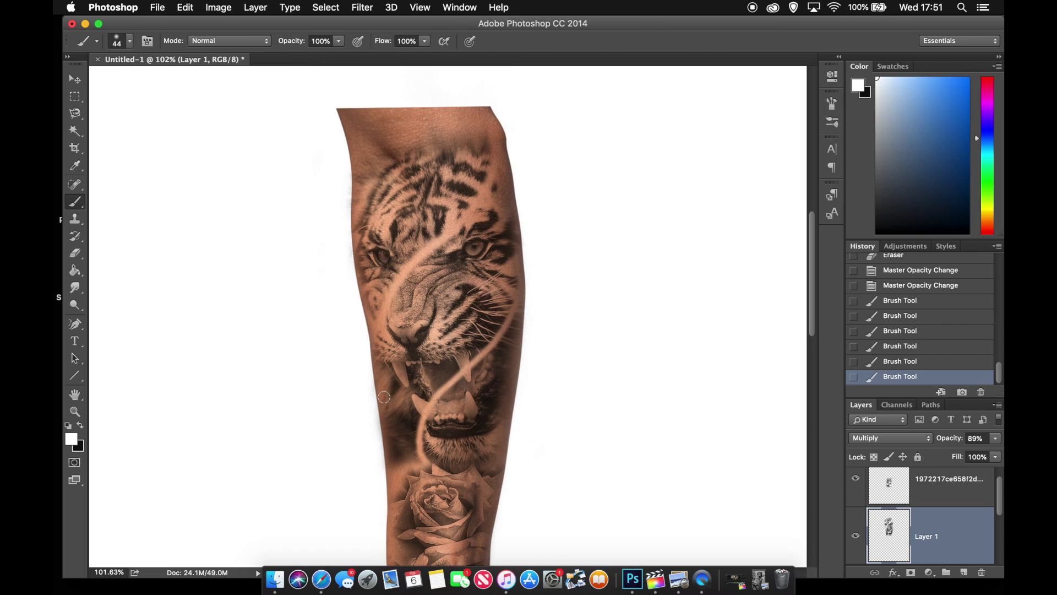
scroll(419, 334, up, 4)
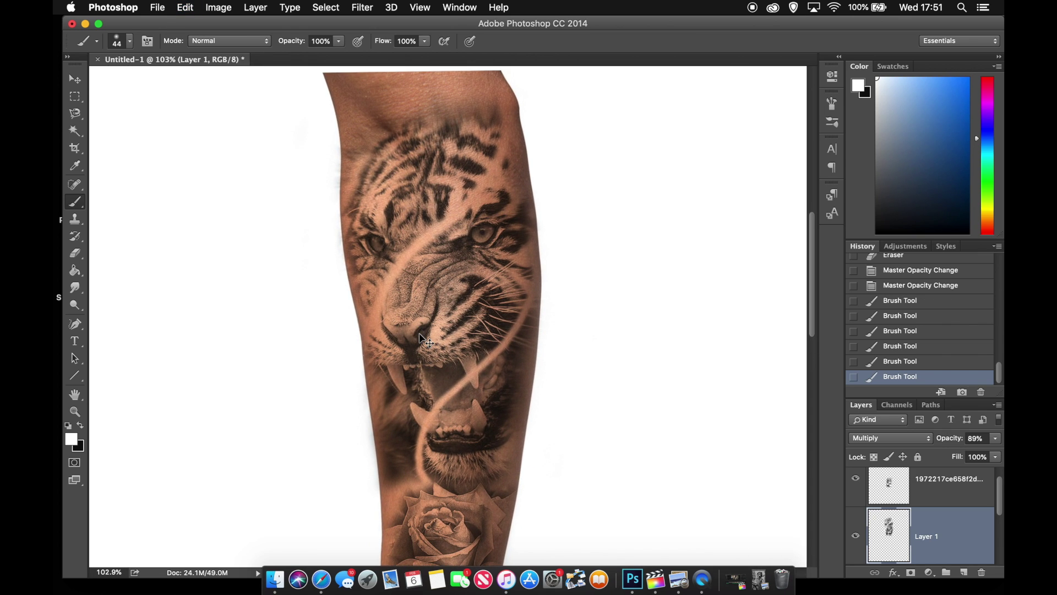
key(super+z)
Paint a second short curved white line alongside the lower end of the first, between the tiger's chin and the rose
scroll(420, 334, down, 4)
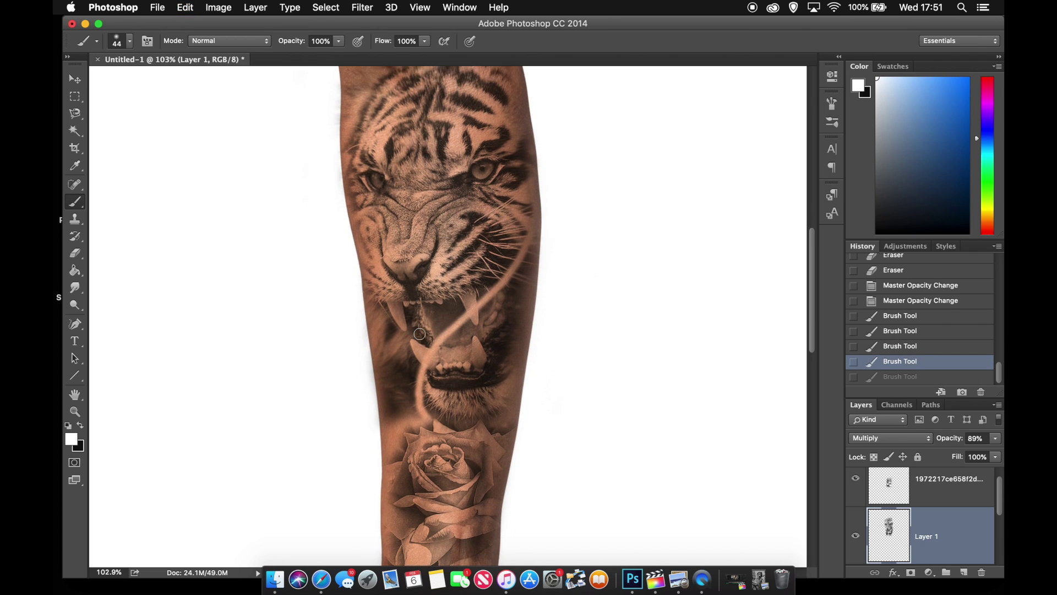
scroll(419, 334, down, 4)
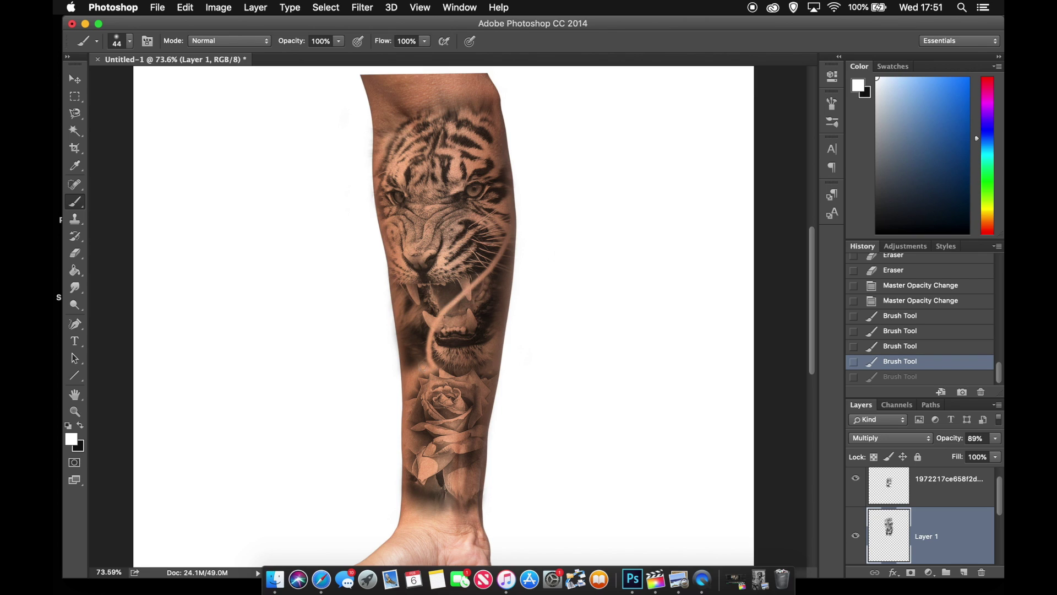
drag(423, 366, 437, 319)
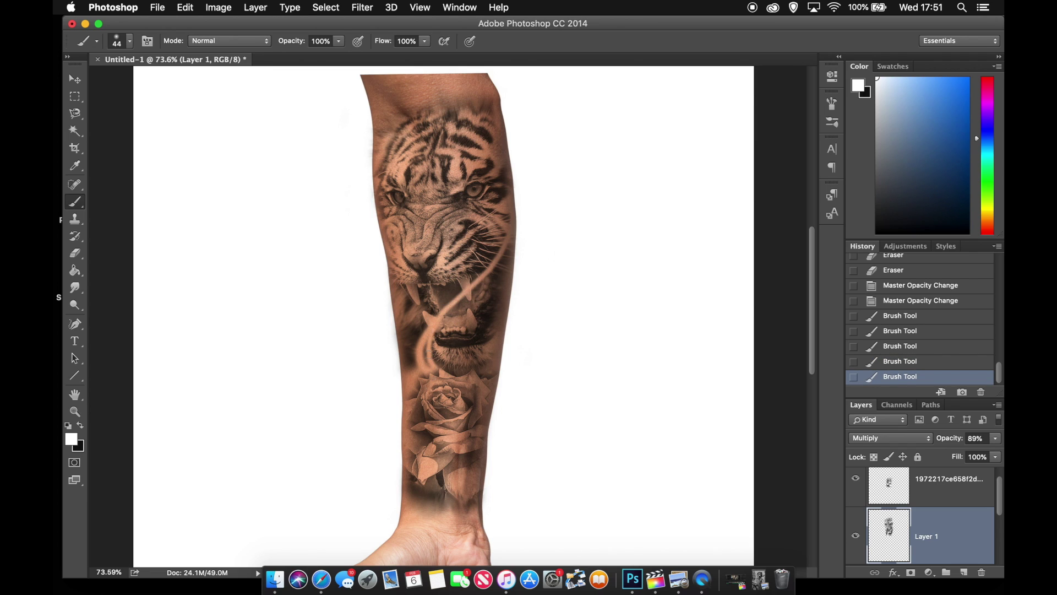
Try two long white strokes from the top of the tiger's forehead diagonally across its face, and undo each one
mouse_move(493, 93)
mouse_down()
mouse_move(482, 159)
mouse_move(399, 244)
mouse_move(391, 295)
mouse_move(409, 346)
mouse_up()
key(super+z)
scroll(394, 335, up, 3)
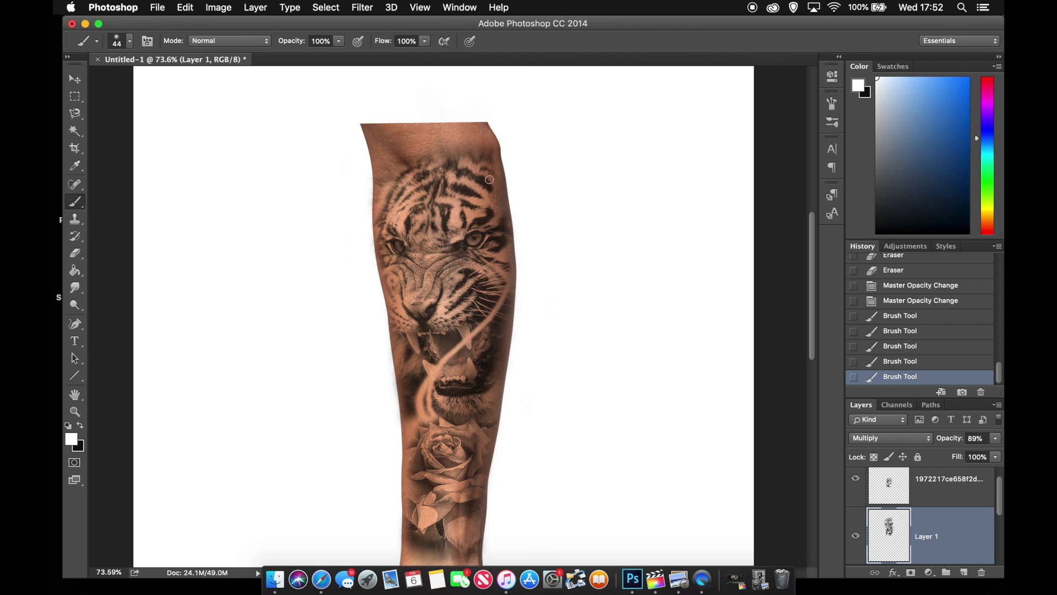
mouse_move(484, 144)
mouse_down()
mouse_move(461, 180)
mouse_move(397, 213)
mouse_move(369, 245)
mouse_move(367, 282)
mouse_up()
key(super+z)
Paint a curved white stroke along the upper edge of the tiger's head and dab beside its eye at the forearm edge
drag(373, 204, 476, 126)
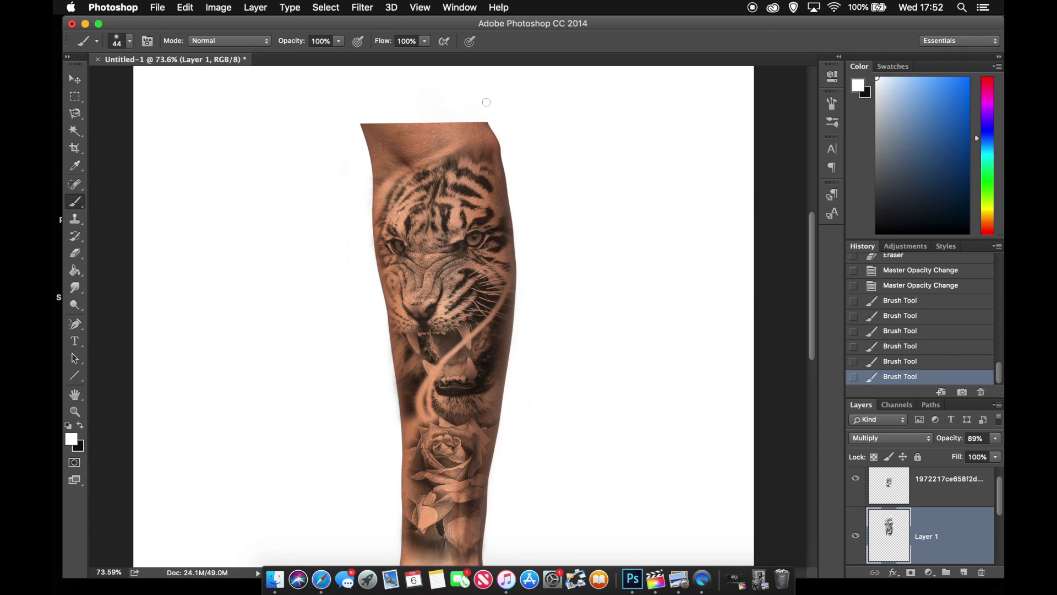
scroll(437, 178, down, 2)
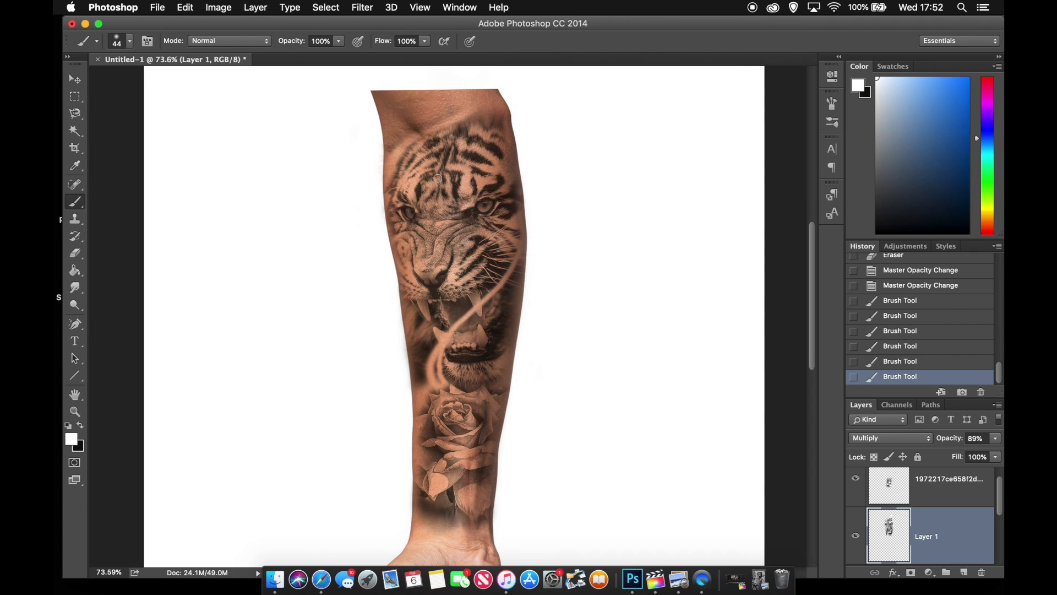
click(378, 217)
scroll(375, 211, down, 1)
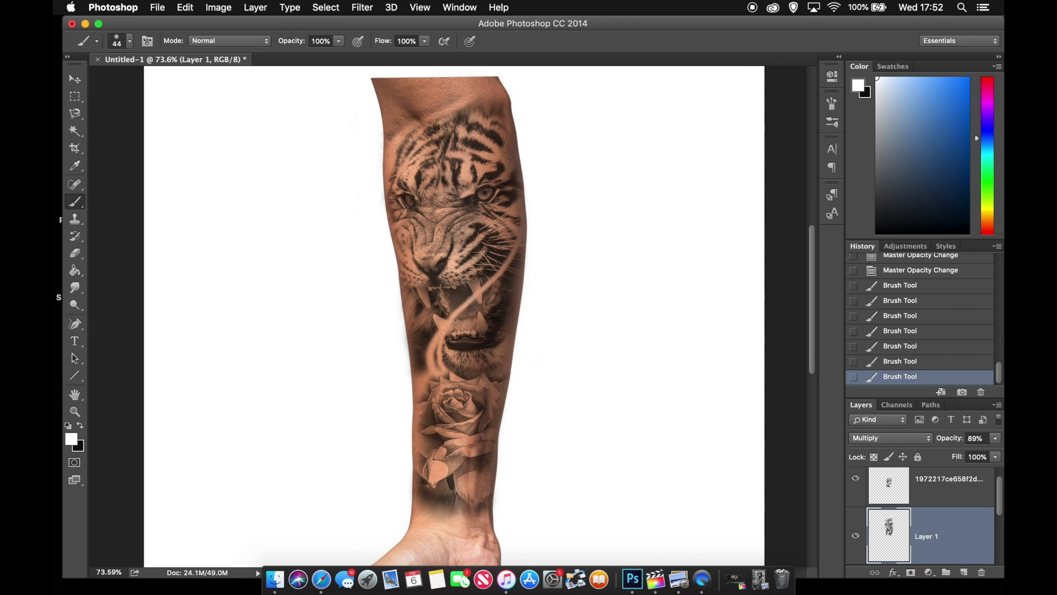
Lower the brush opacity to 32% and softly dab white between the two lines beside the tiger's chin
scroll(441, 314, down, 3)
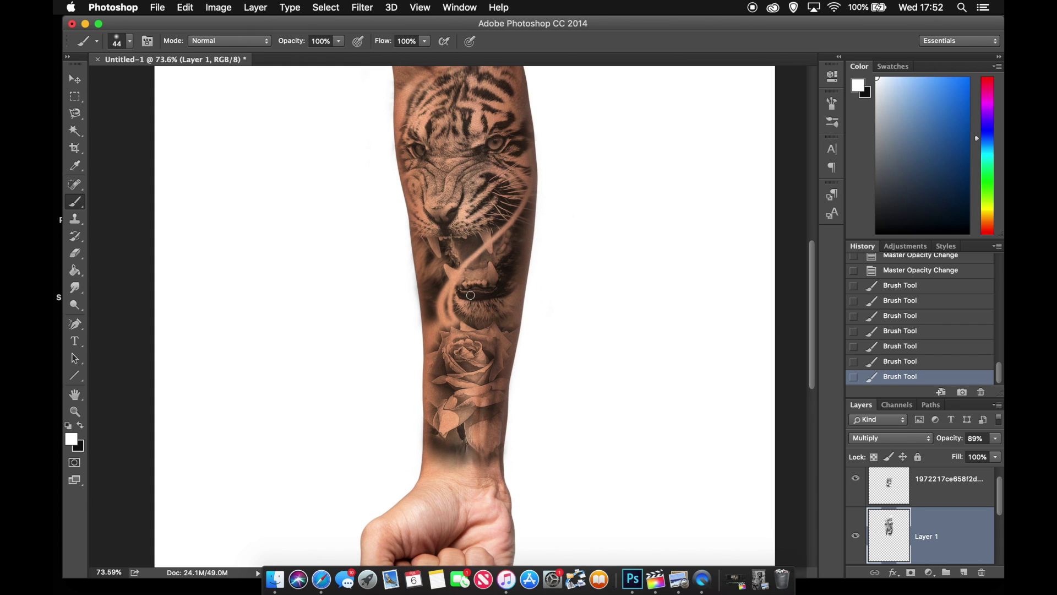
scroll(468, 303, up, 3)
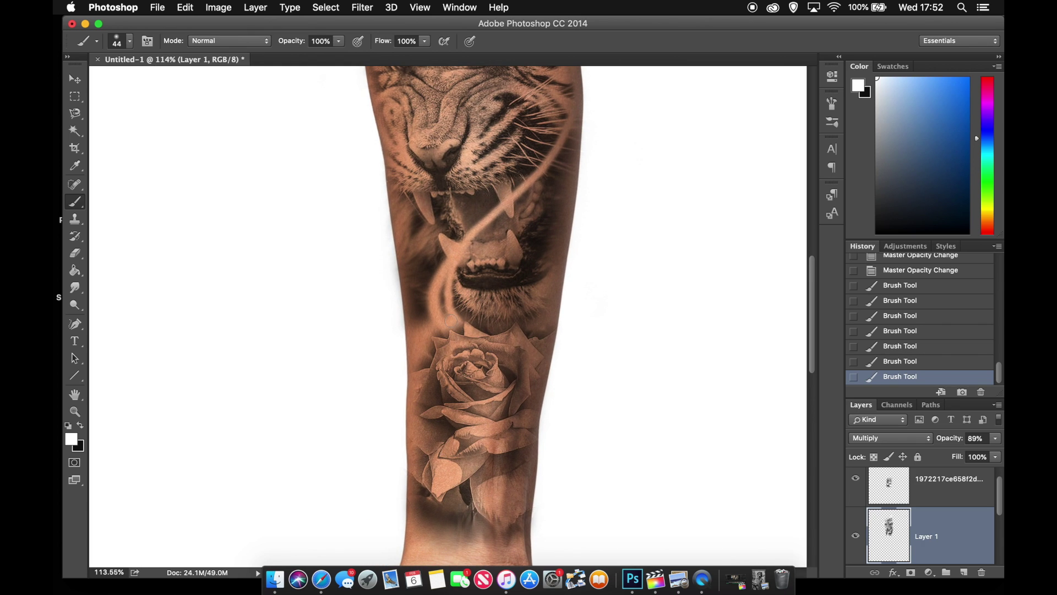
click(446, 315)
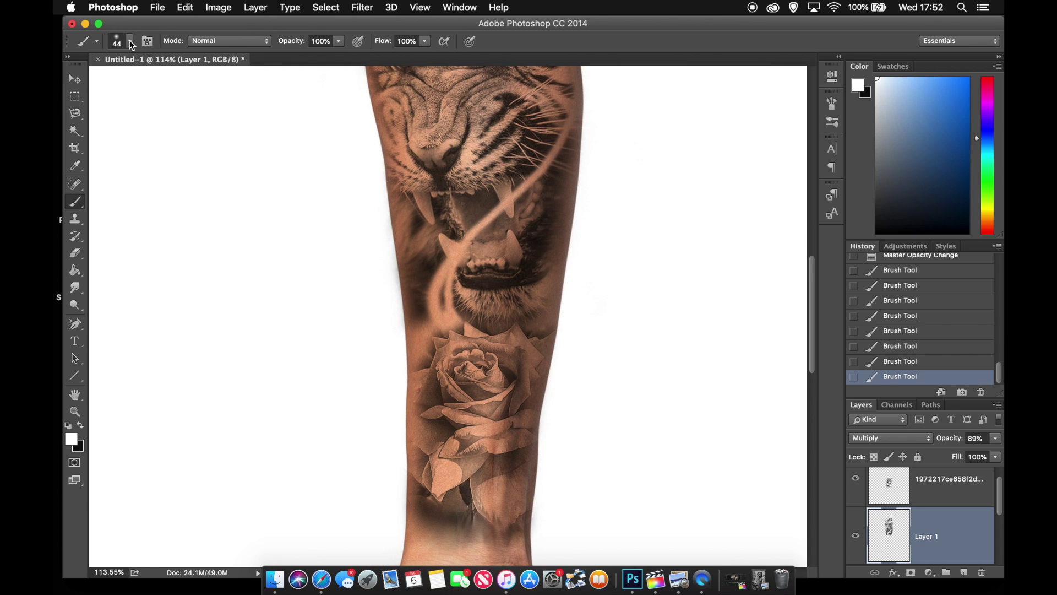
click(339, 41)
drag(315, 59, 298, 58)
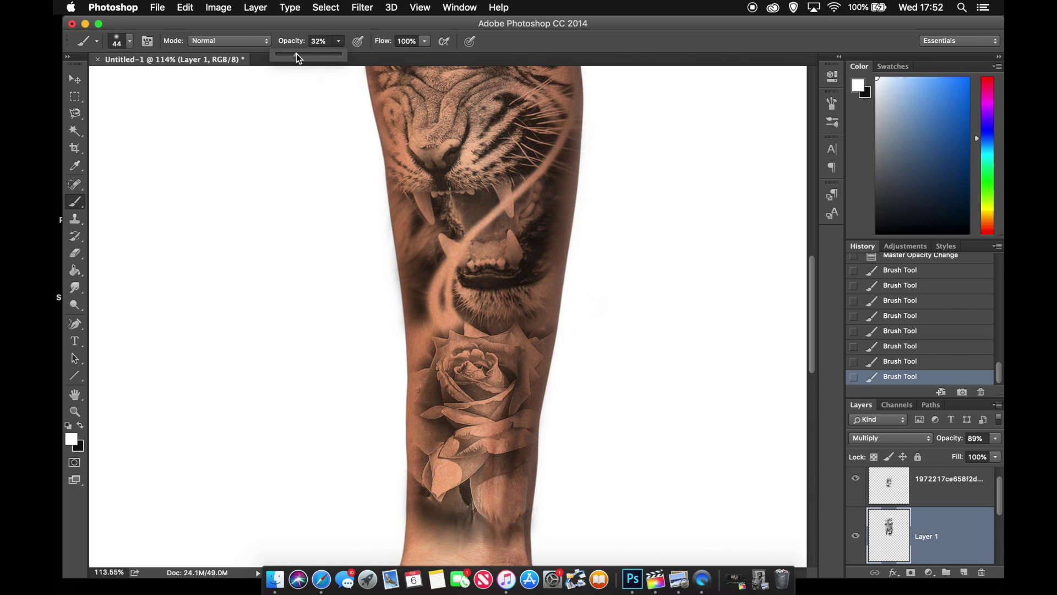
click(444, 310)
click(447, 278)
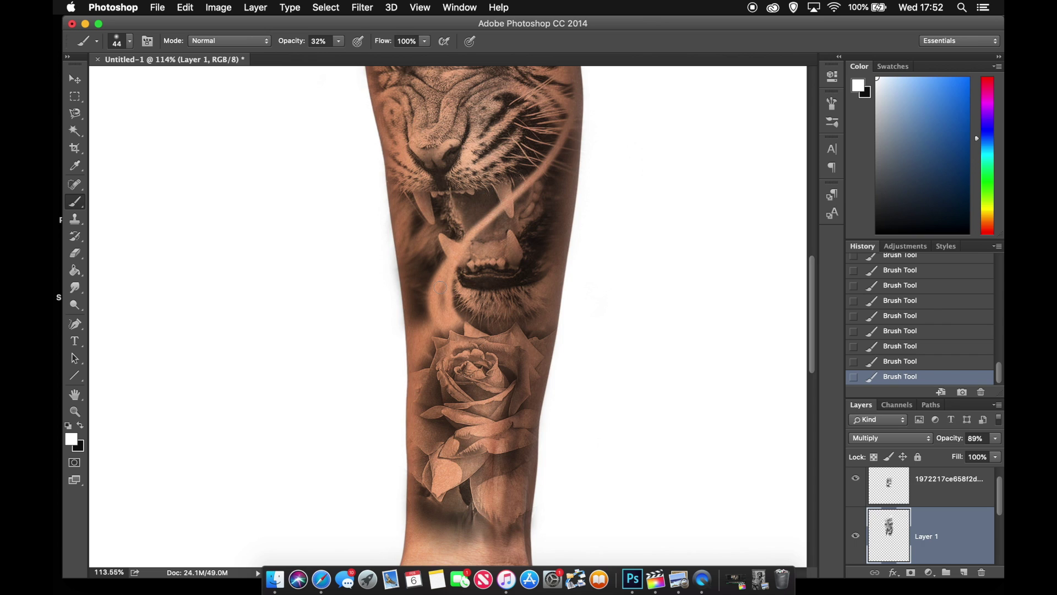
scroll(439, 287, down, 3)
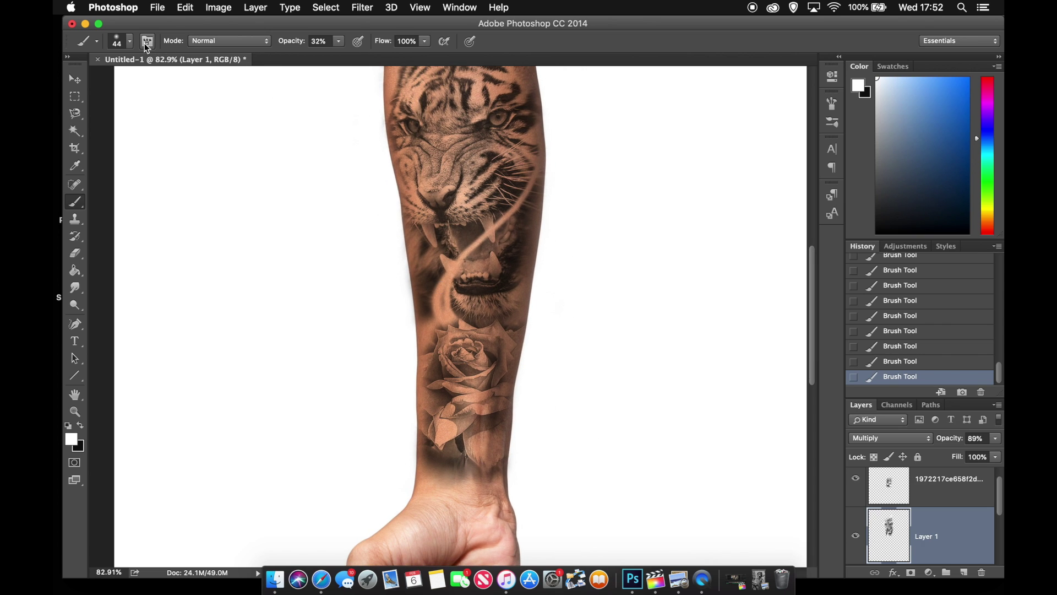
Switch to the Move tool and examine the whole forearm sleeve, both close up and in full view
click(130, 41)
click(174, 32)
click(75, 80)
scroll(590, 304, down, 2)
scroll(595, 308, down, 1)
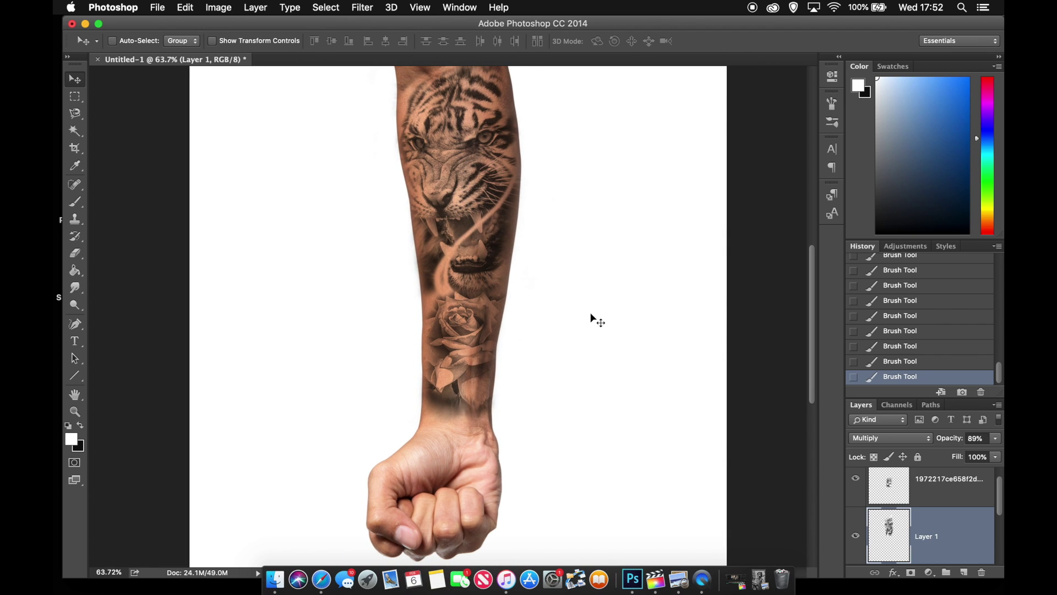
scroll(597, 321, down, 2)
scroll(577, 283, down, 1)
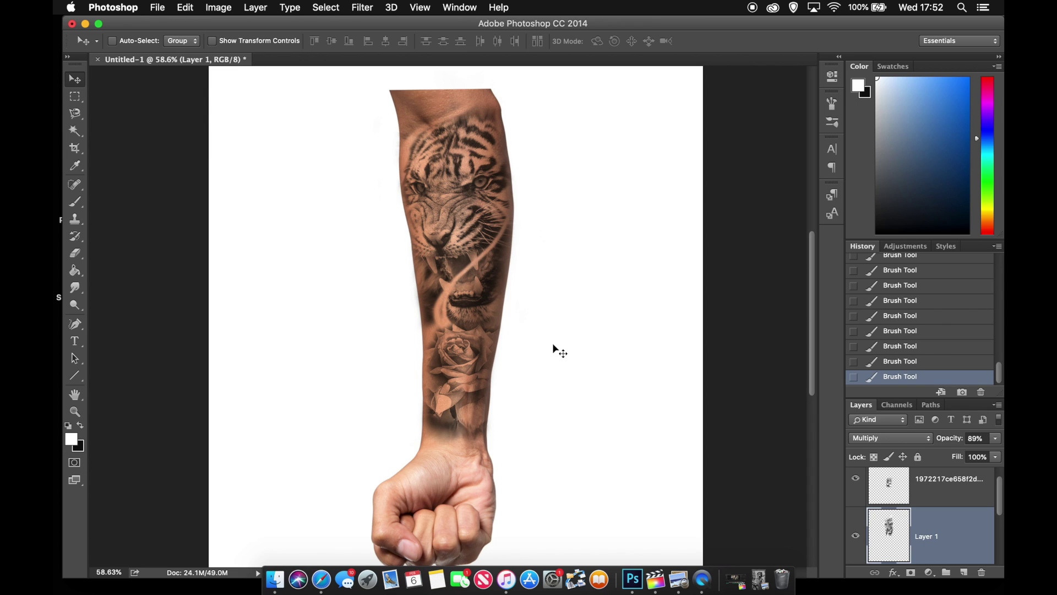
scroll(559, 350, up, 5)
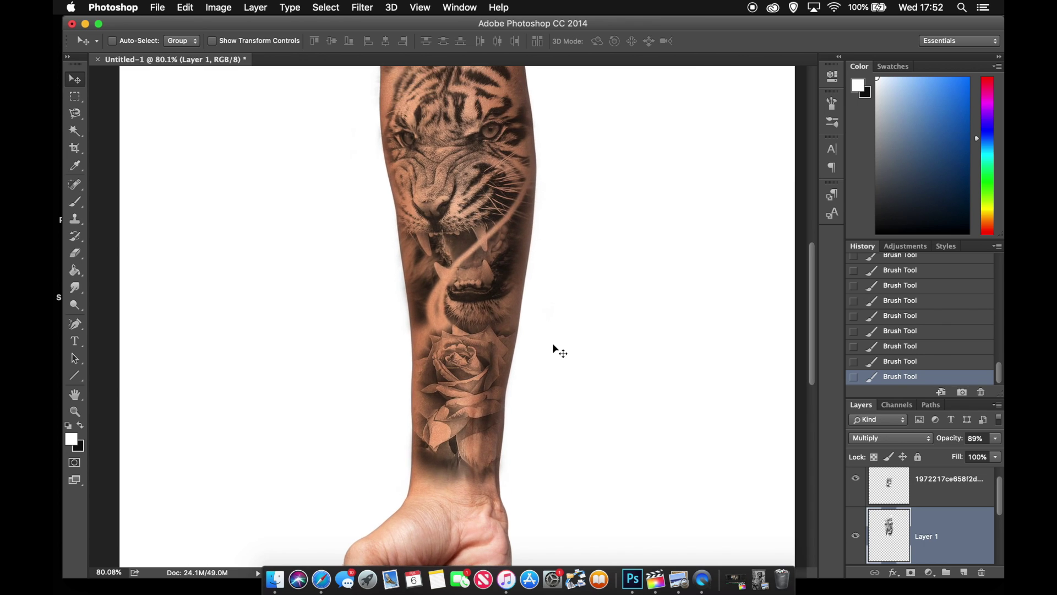
scroll(558, 350, down, 4)
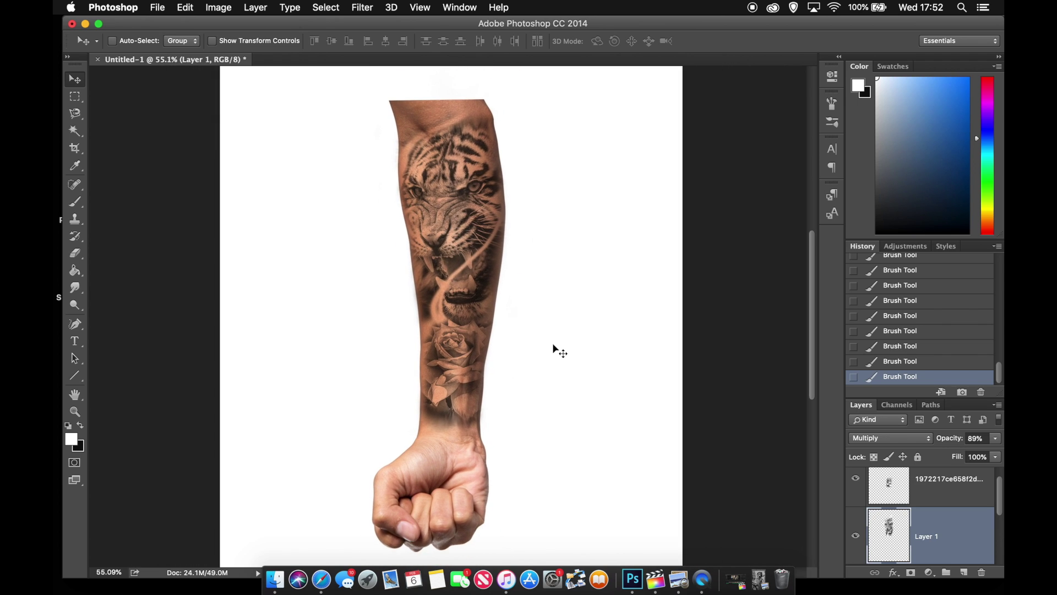
scroll(914, 314, up, 10)
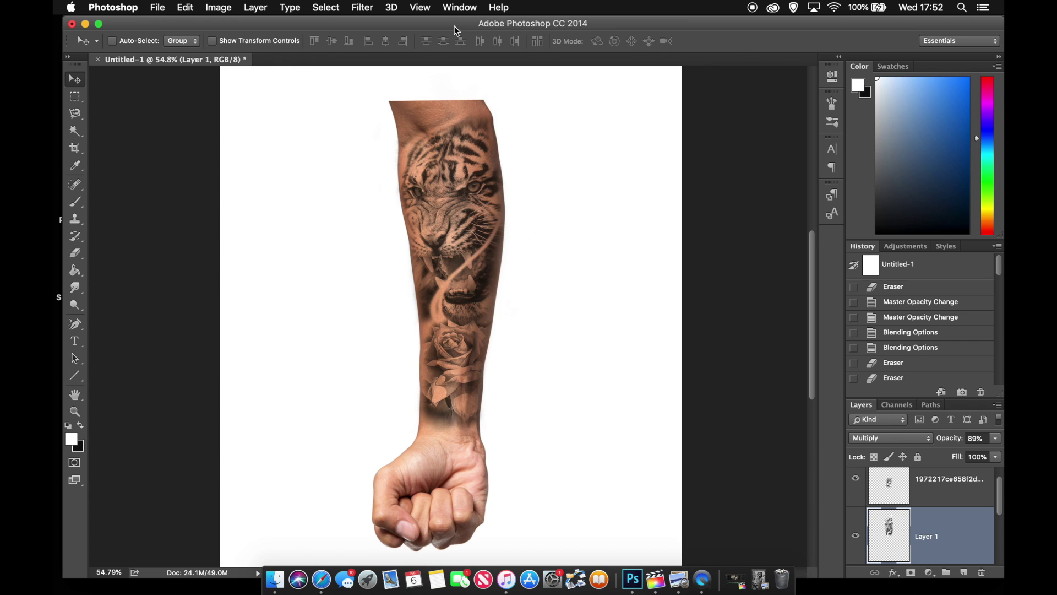
Uncover the desktop and place the pink rose image from it into the document as a new layer
mouse_move(457, 29)
mouse_down()
mouse_move(454, 143)
mouse_move(461, 58)
mouse_move(458, 116)
mouse_move(455, 38)
mouse_move(443, 30)
mouse_up()
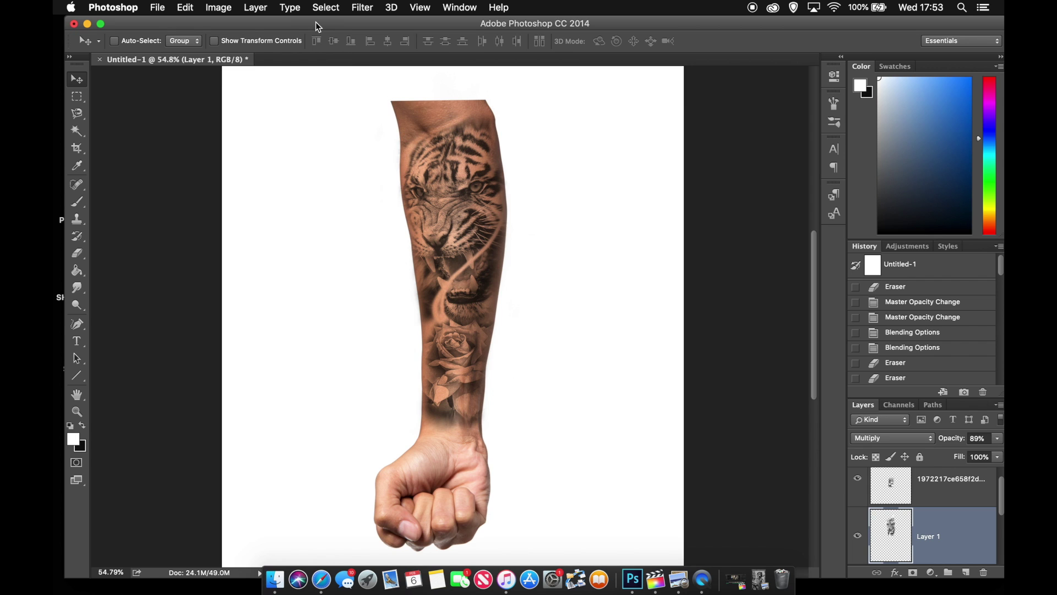
double_click(294, 25)
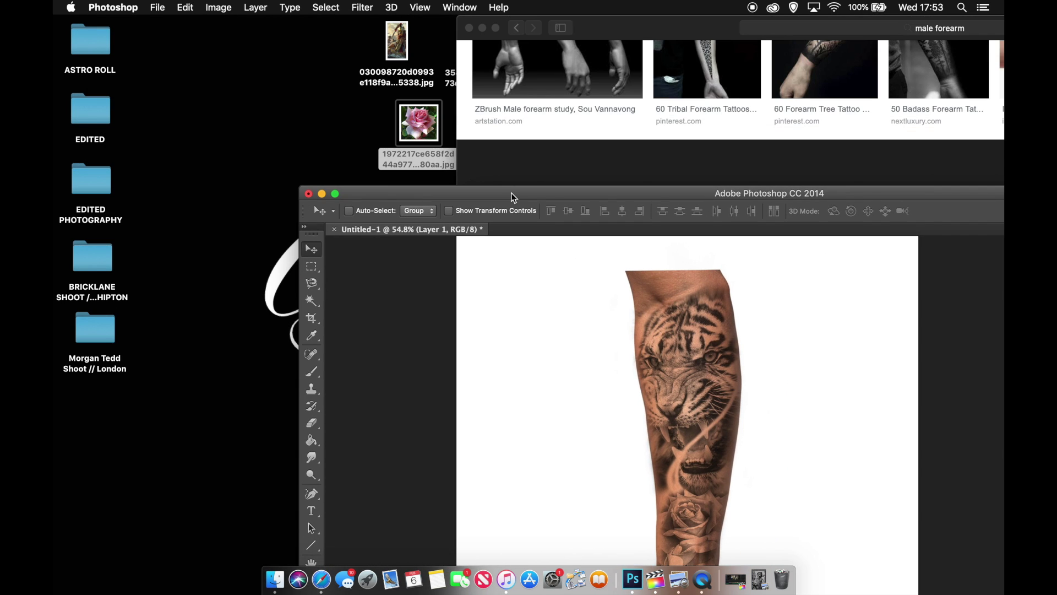
click(624, 33)
click(482, 27)
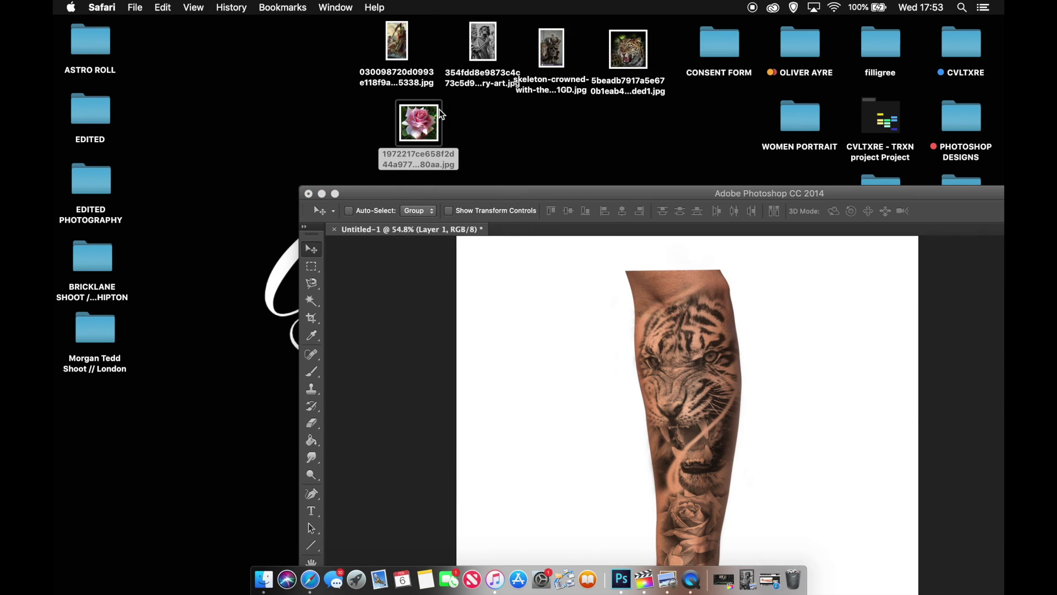
drag(424, 132, 547, 314)
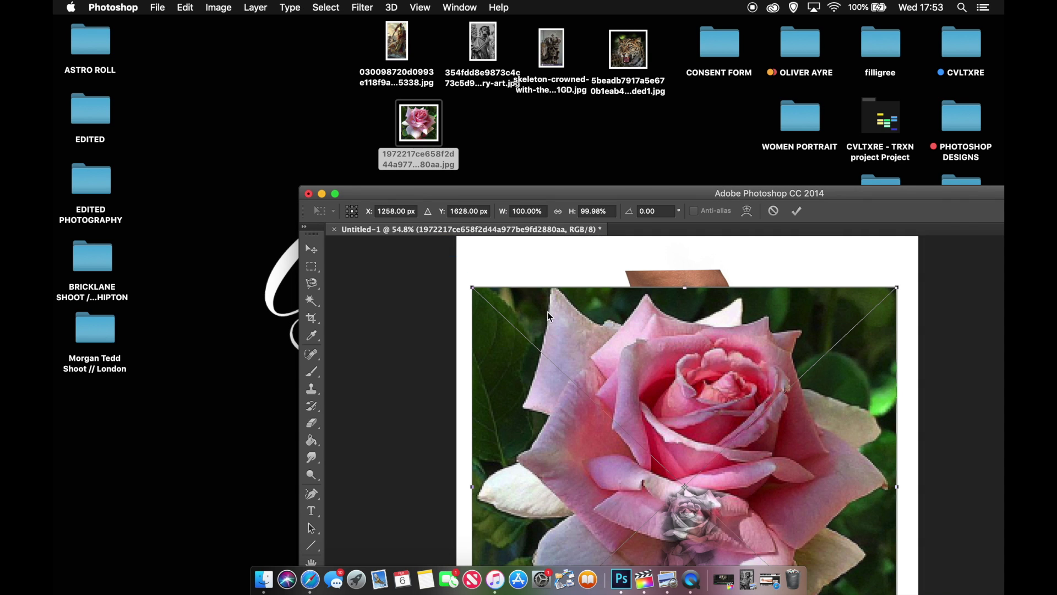
double_click(576, 194)
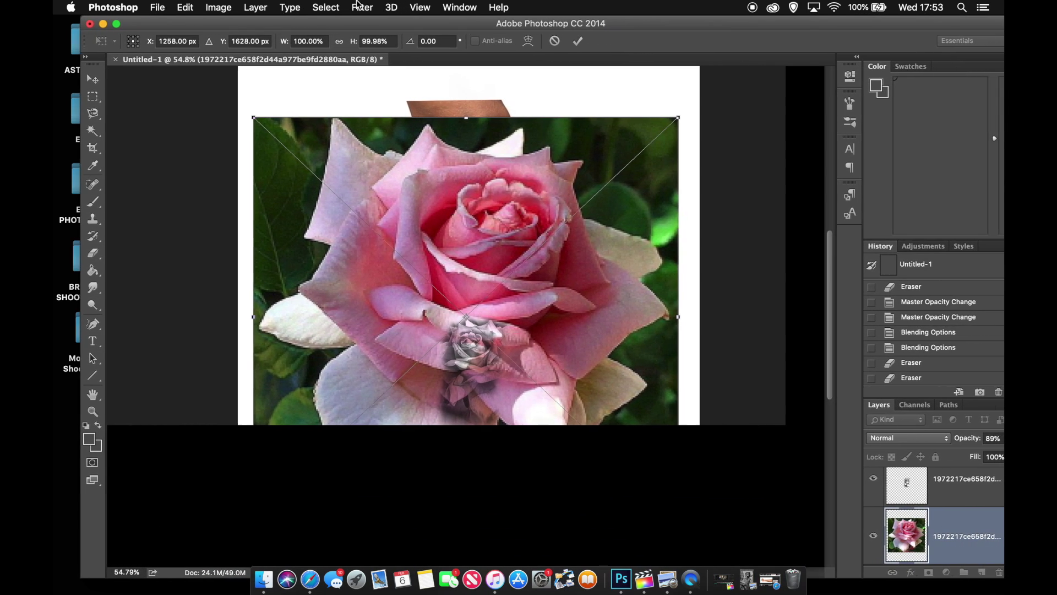
key(Return)
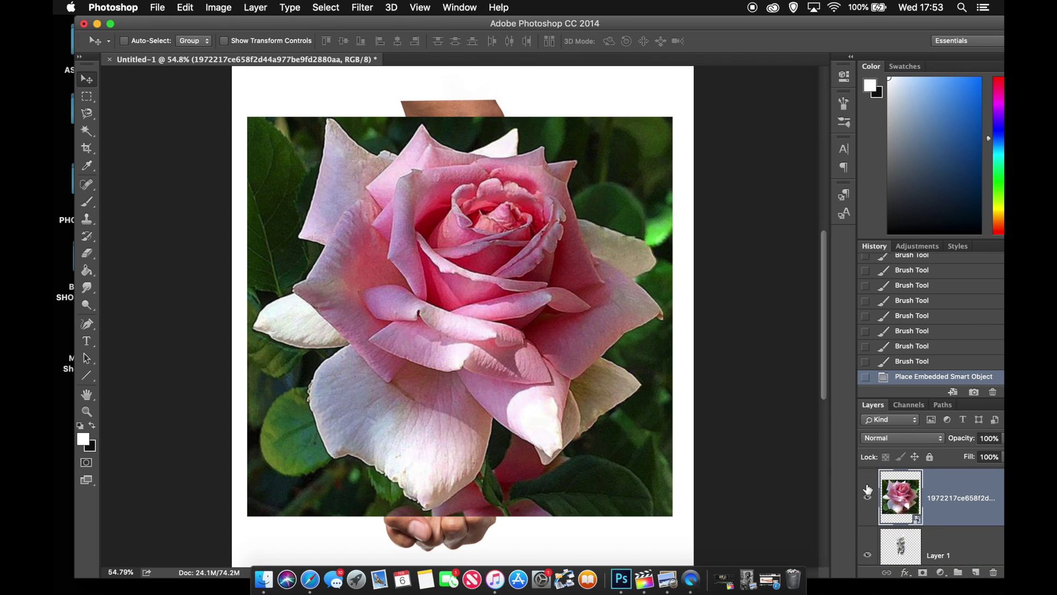
Hide the forearm and tattoo layers, then scale the pink rose to about 56% and rotate it about -13 degrees
scroll(868, 556, down, 2)
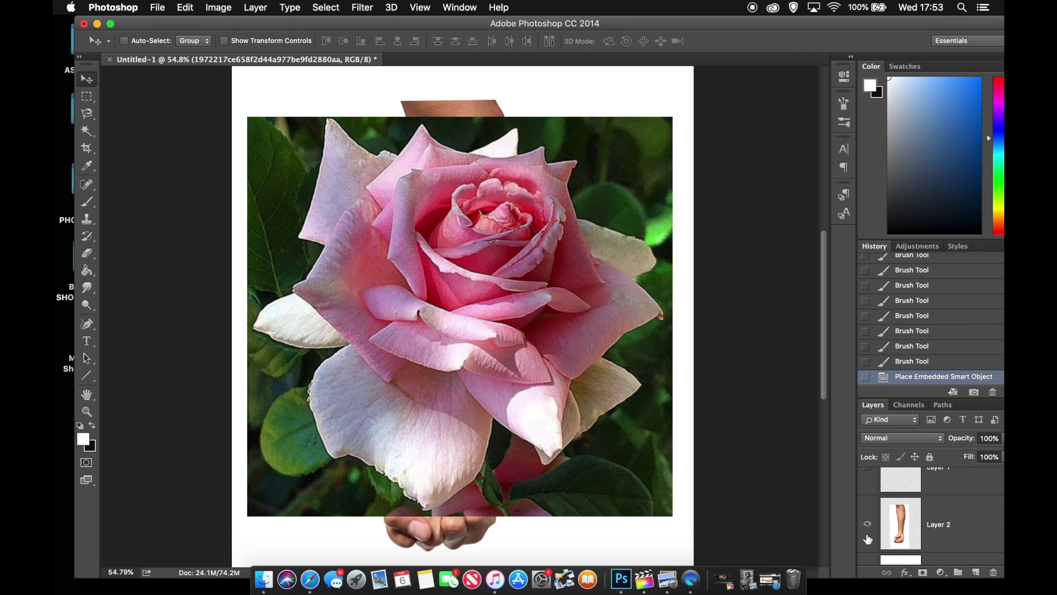
click(868, 524)
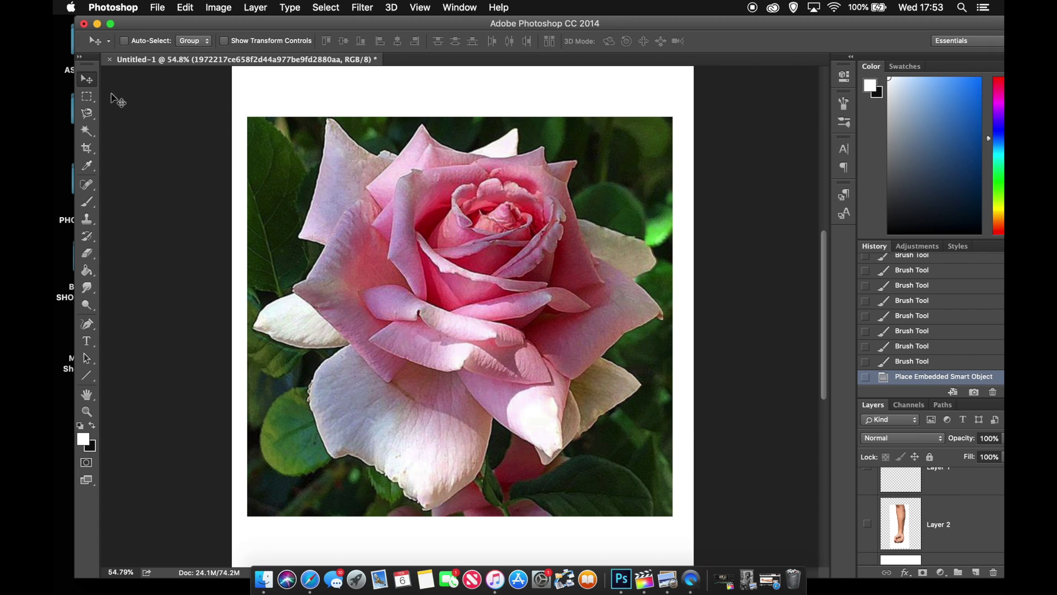
key(super+t)
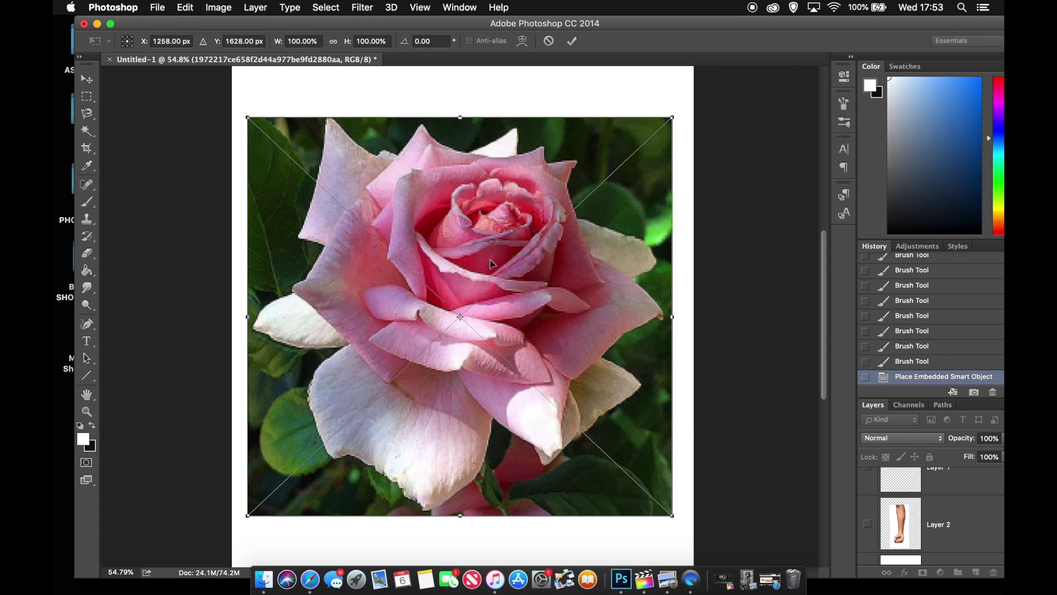
drag(671, 117, 545, 201)
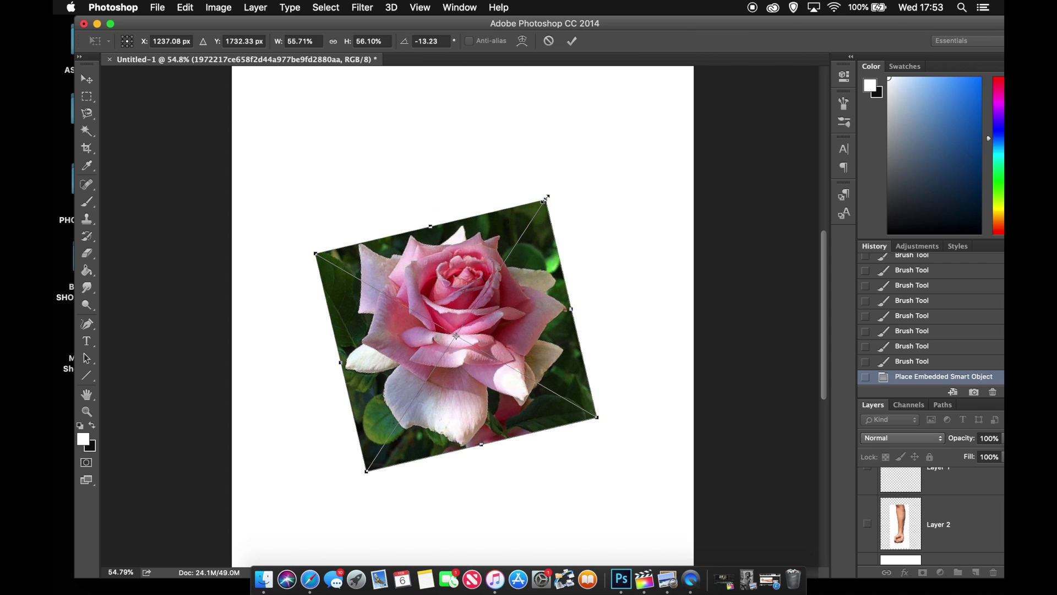
key(Return)
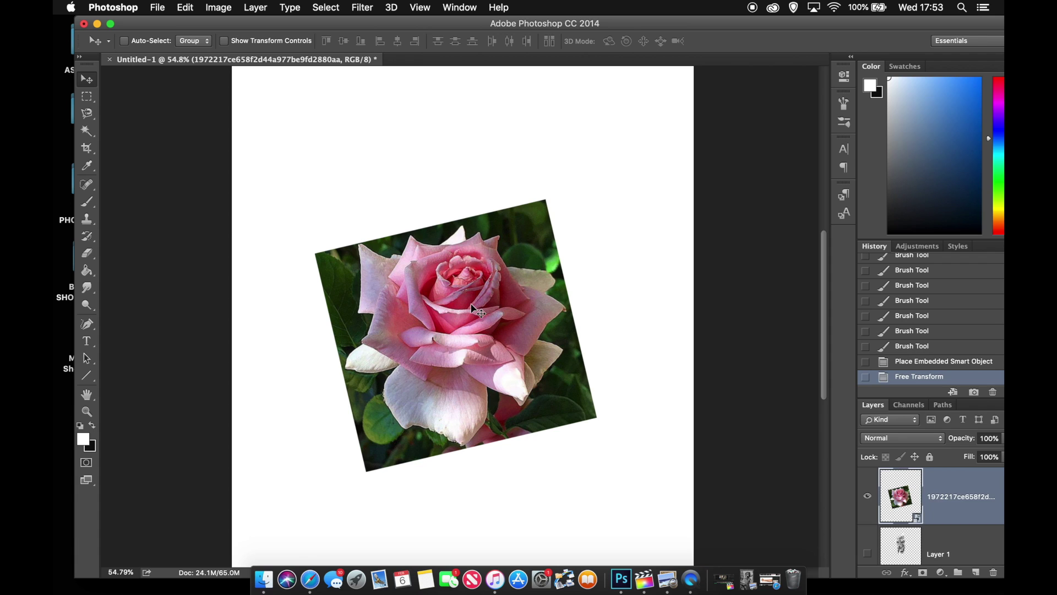
Apply the Camera Raw Filter to the rose with Saturation -100, Whites +54, Blacks -14 and Clarity +45
click(364, 7)
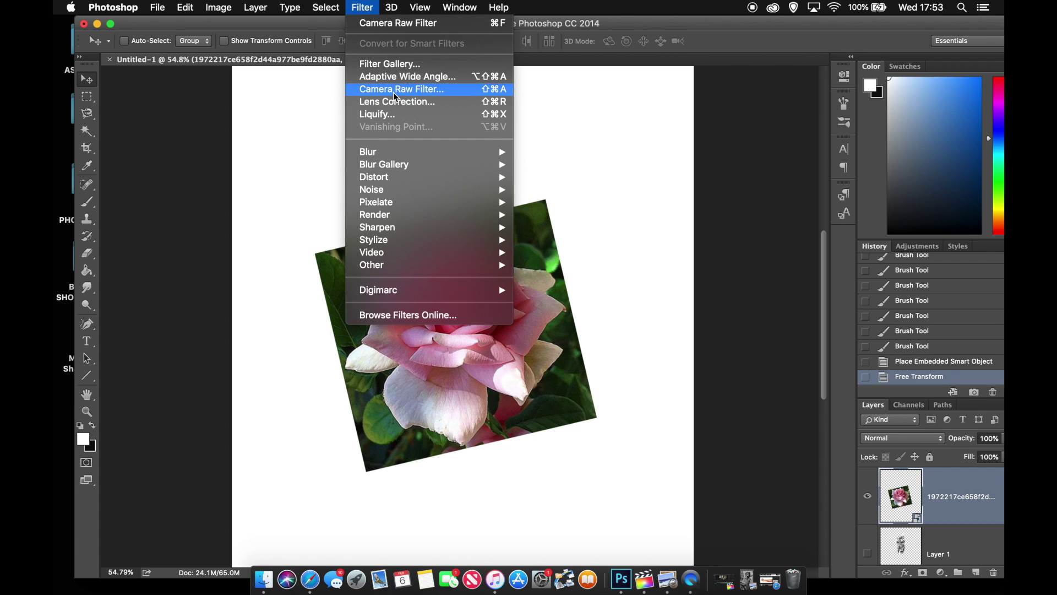
click(393, 93)
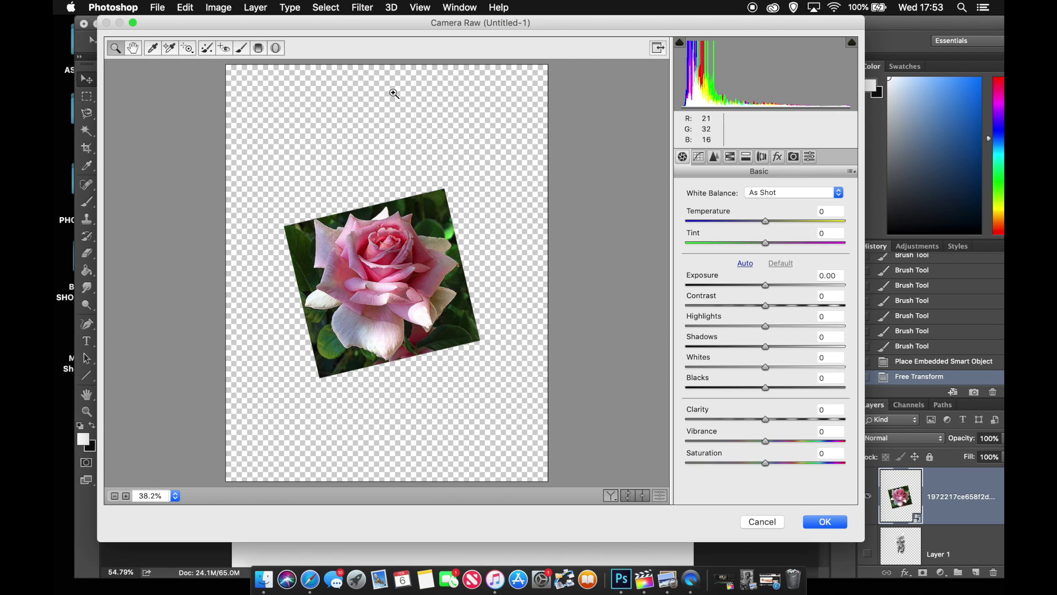
drag(764, 465, 642, 462)
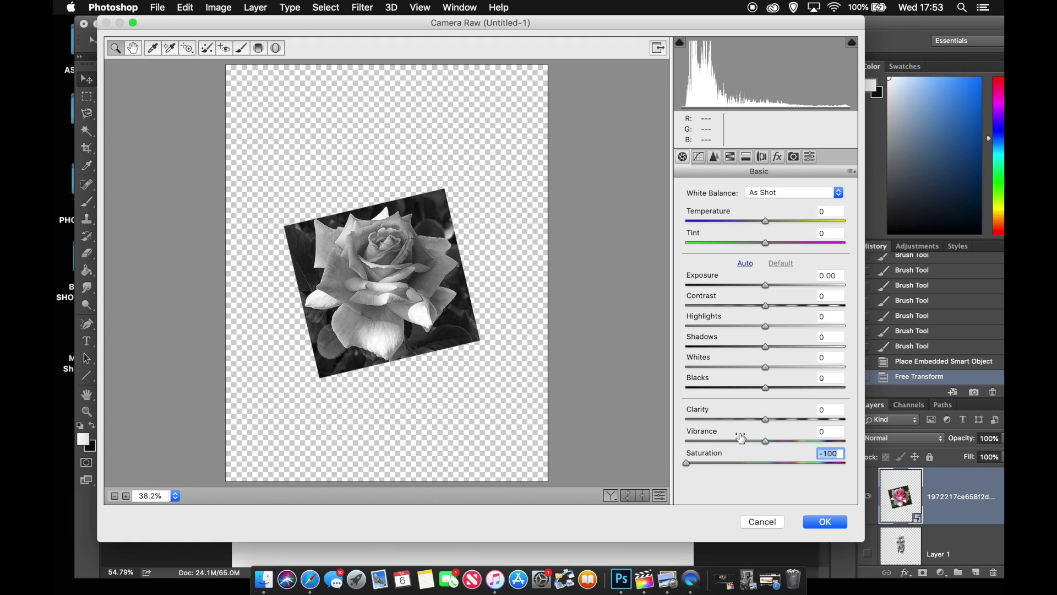
drag(784, 419, 793, 419)
drag(765, 366, 752, 384)
drag(793, 418, 805, 419)
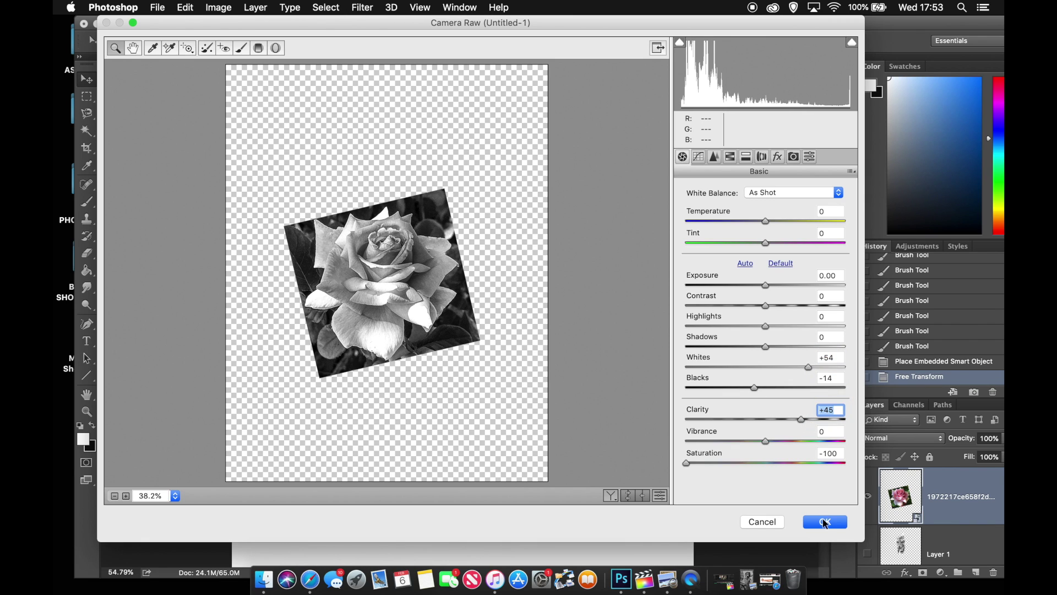
click(824, 522)
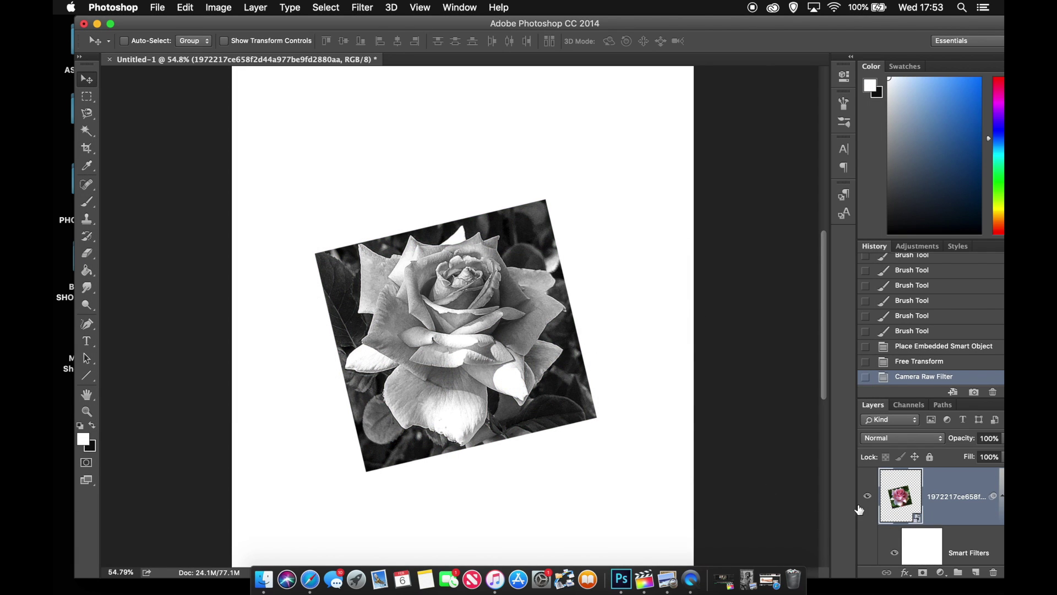
Show the small rose tattoo layer and move the large grayscale rose clear of it toward the canvas's upper-left corner
scroll(901, 549, down, 4)
scroll(865, 527, down, 6)
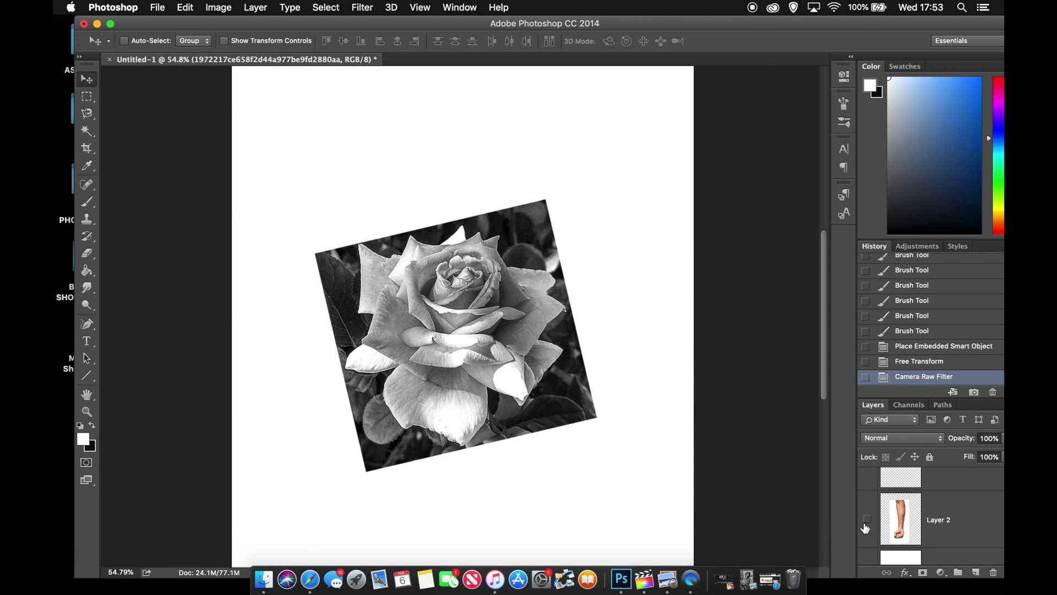
scroll(865, 527, up, 8)
scroll(865, 528, up, 3)
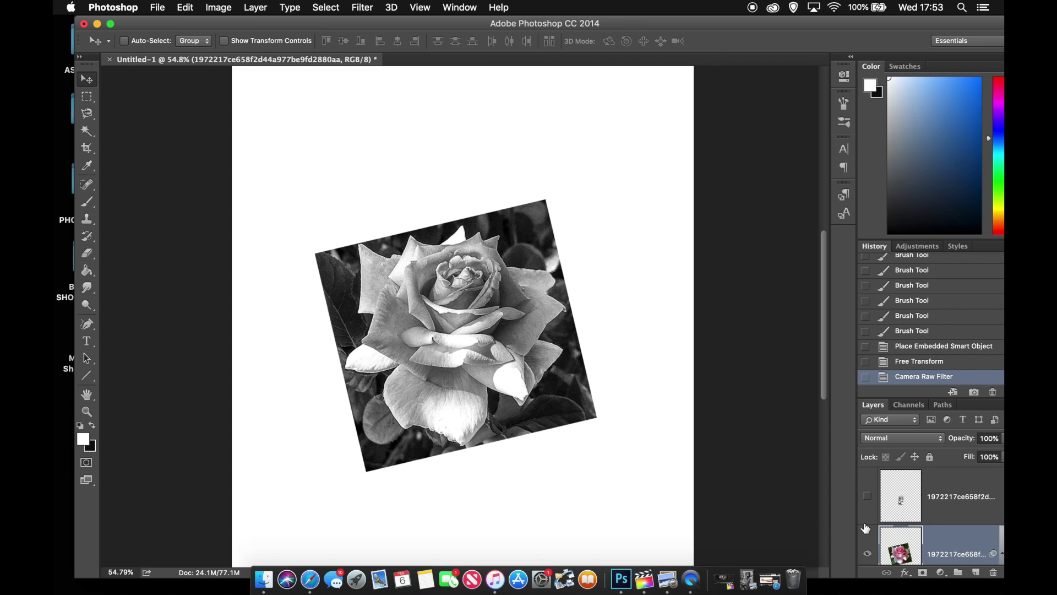
click(867, 497)
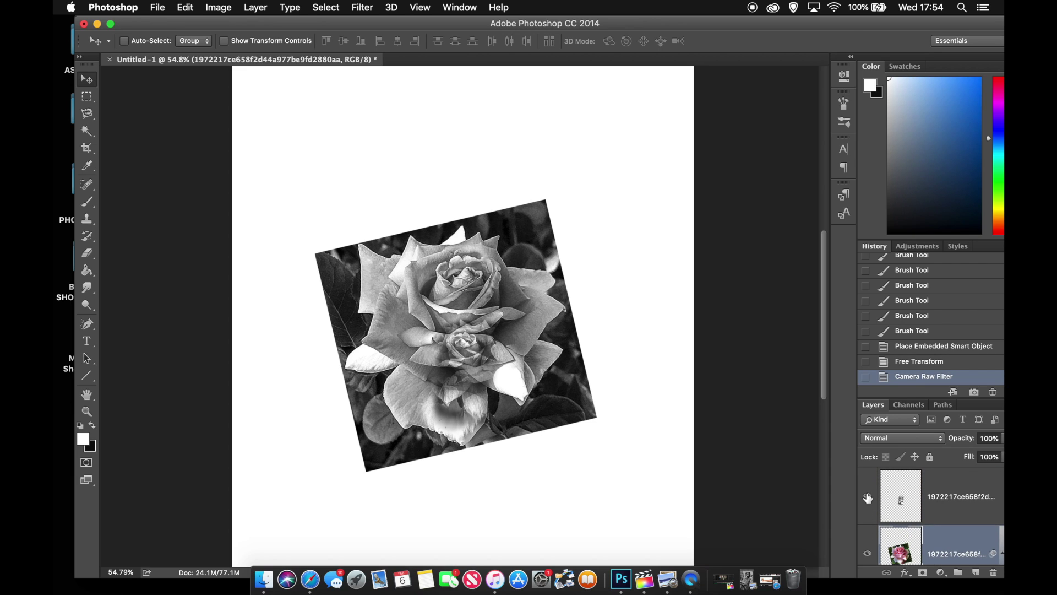
scroll(932, 490, down, 1)
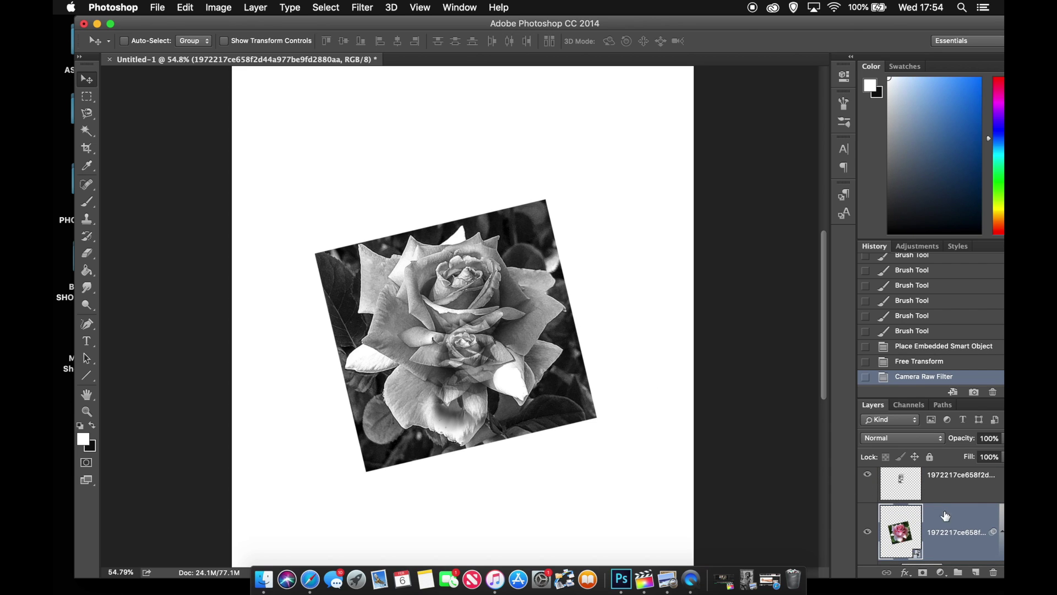
drag(441, 259, 358, 128)
Flip the large rose horizontally and reposition it just above the small rose tattoo
key(super+t)
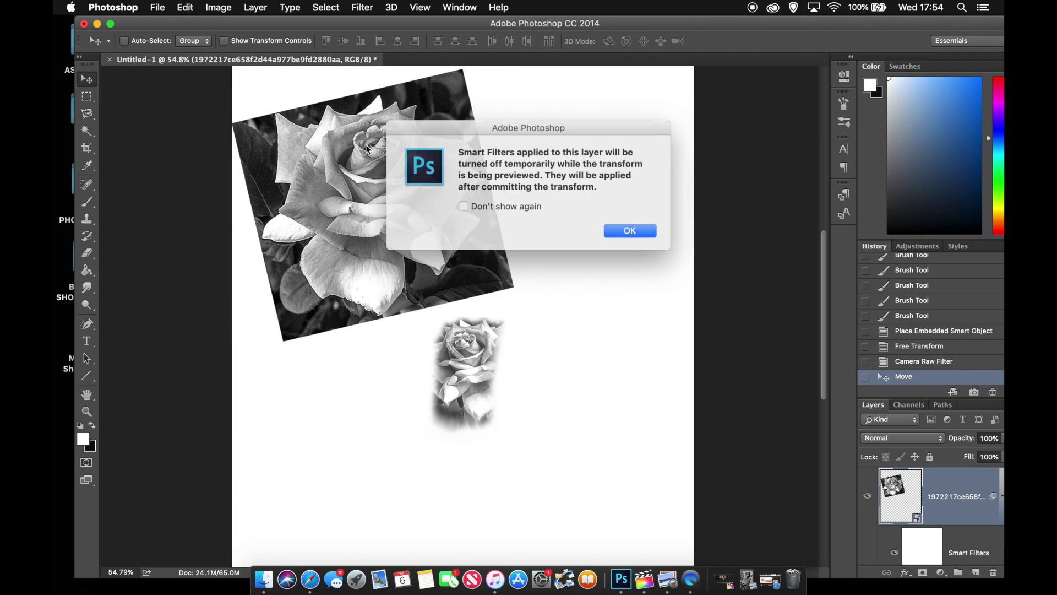
click(631, 230)
right_click(455, 204)
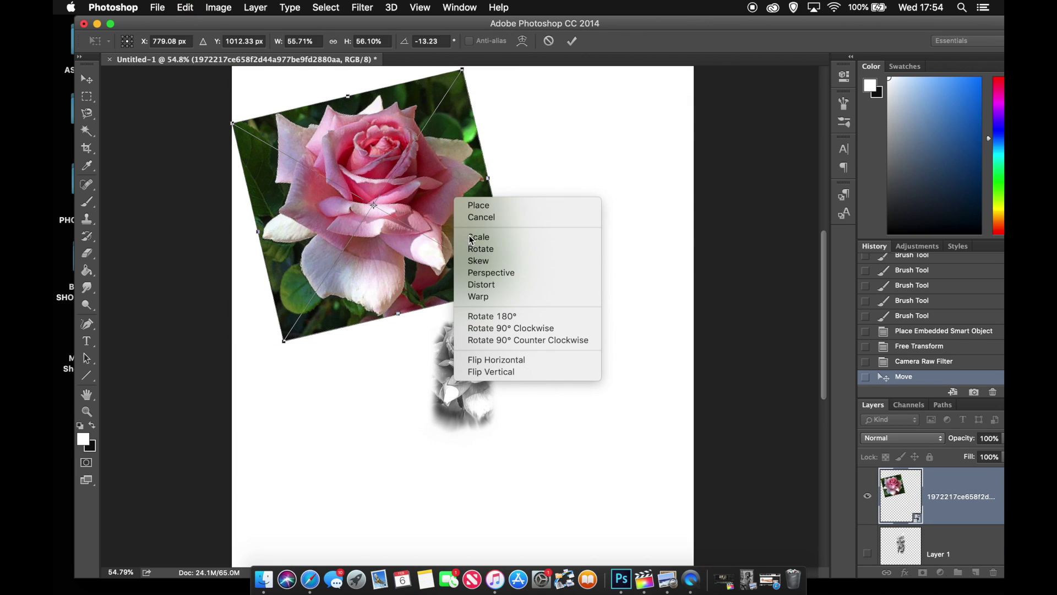
click(511, 359)
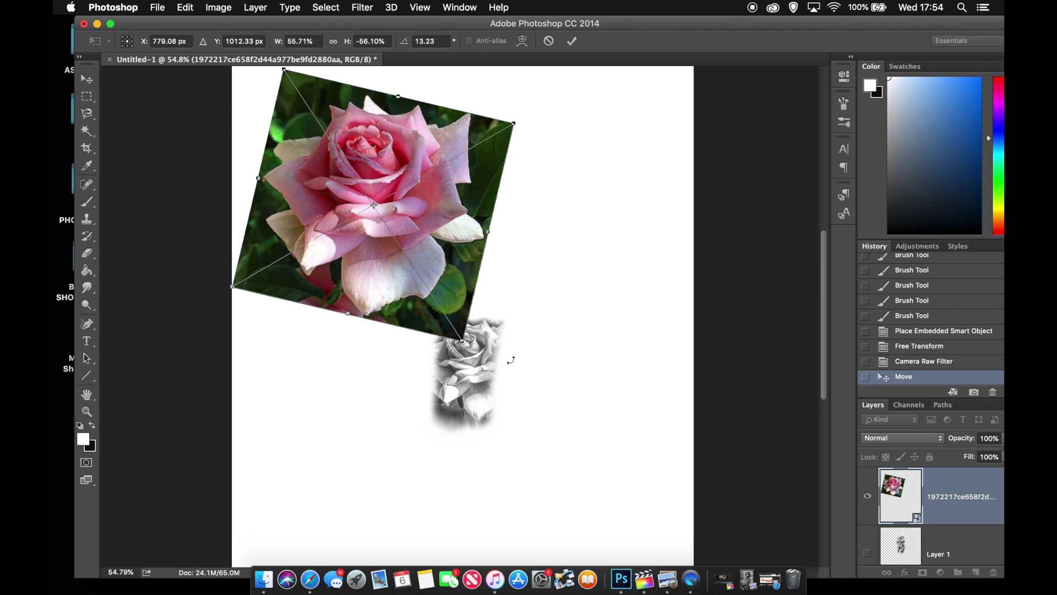
drag(472, 225, 524, 249)
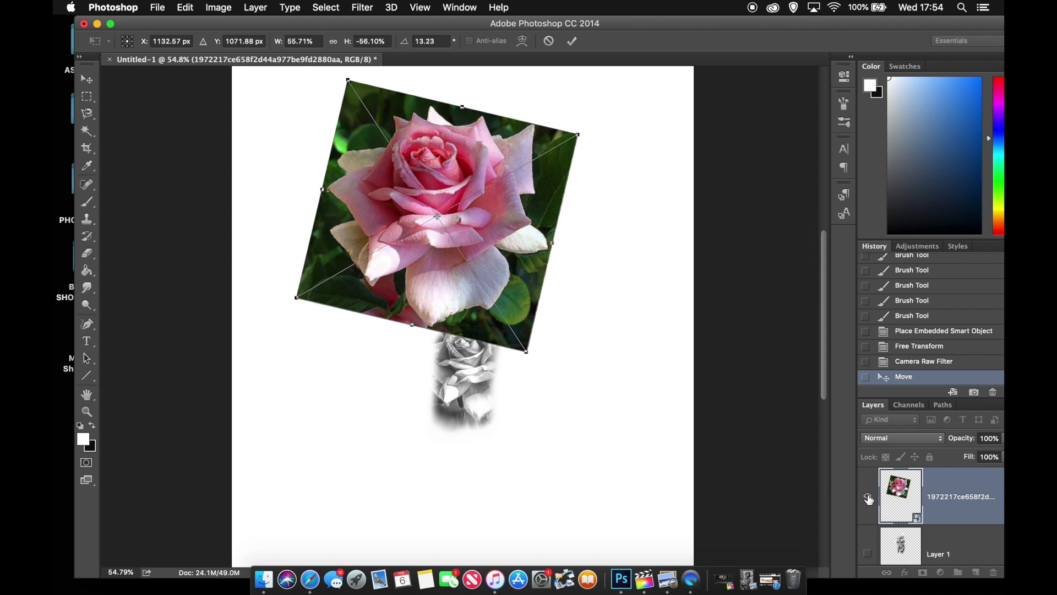
Hide the small rose tattoo layer and capture a screenshot of the whole large grayscale rose
scroll(869, 512, down, 1)
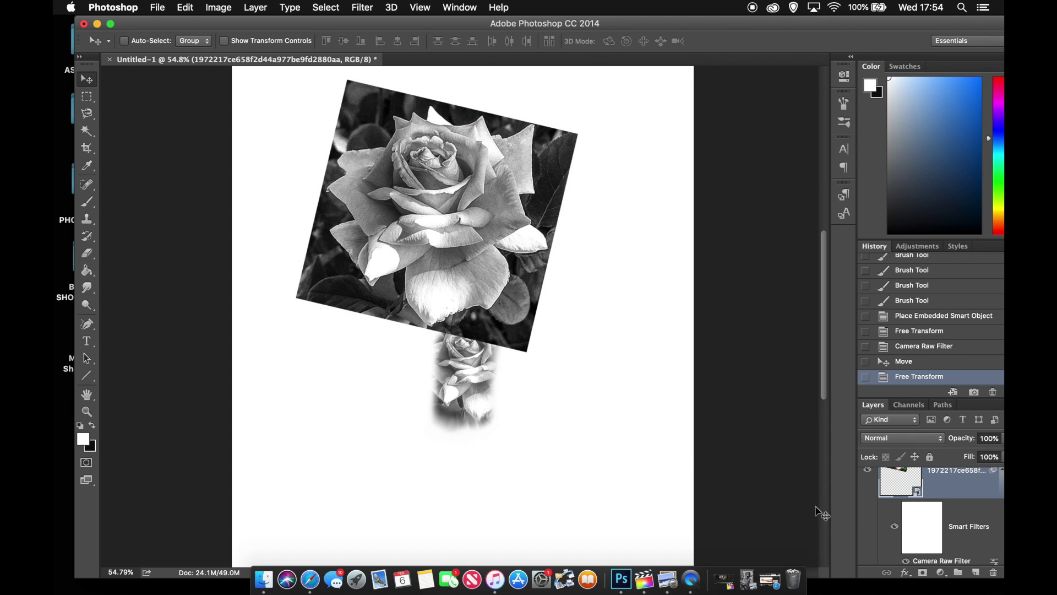
scroll(871, 546, down, 4)
scroll(872, 547, down, 1)
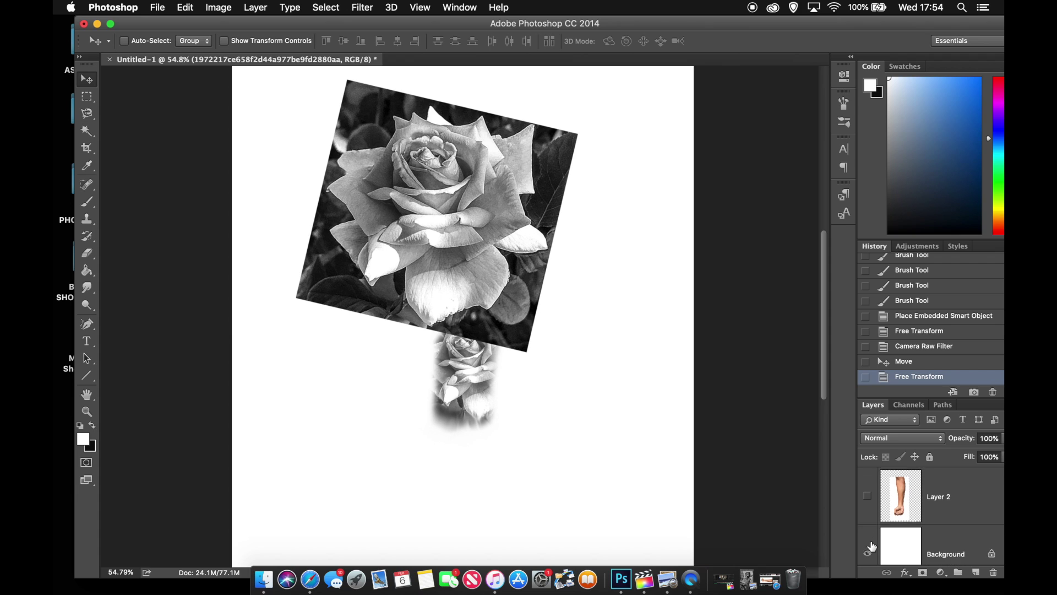
scroll(872, 546, up, 5)
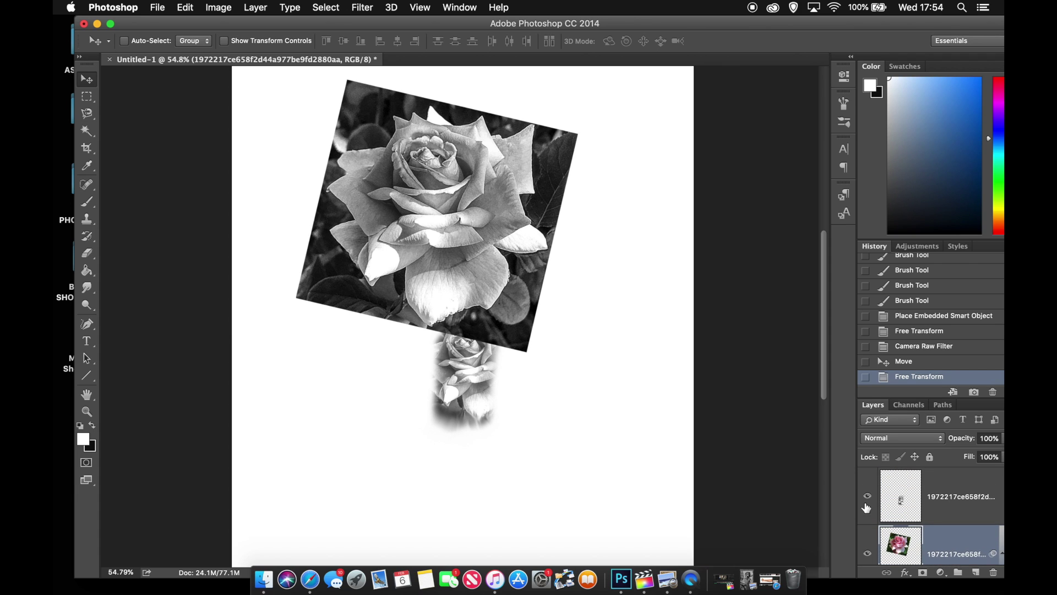
click(867, 495)
drag(568, 294, 568, 319)
scroll(569, 322, up, 3)
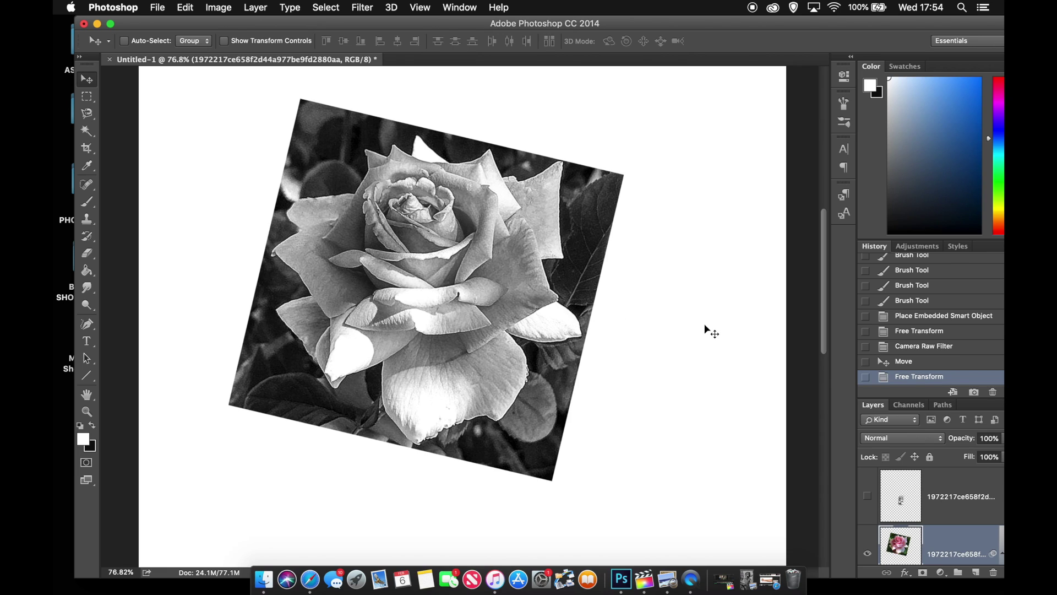
key(super+shift+4)
drag(219, 79, 628, 491)
Uncover the desktop and open the new rose screenshot in Preview
drag(730, 21, 717, 512)
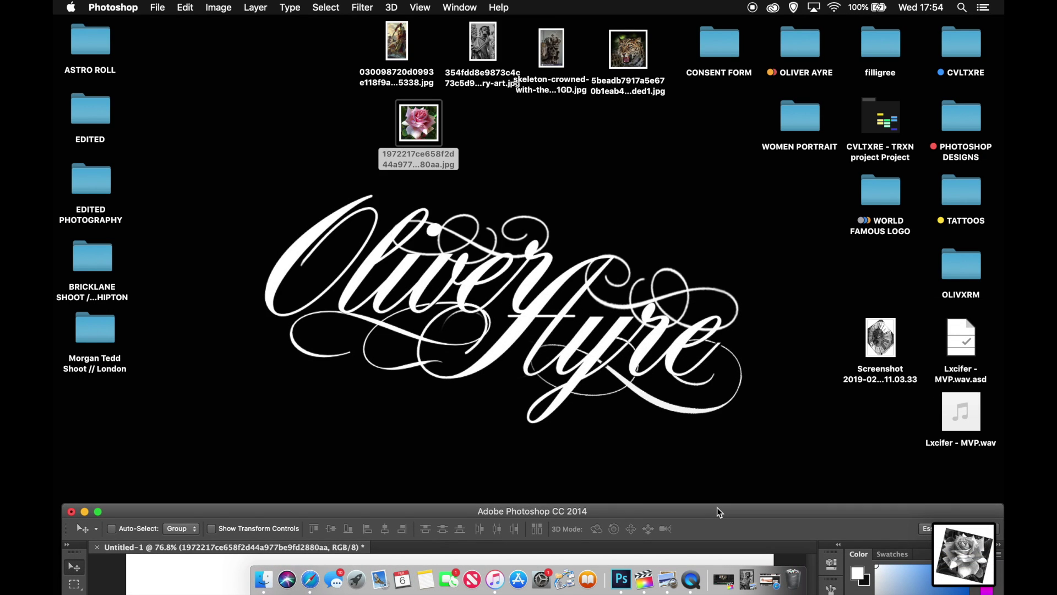
click(718, 502)
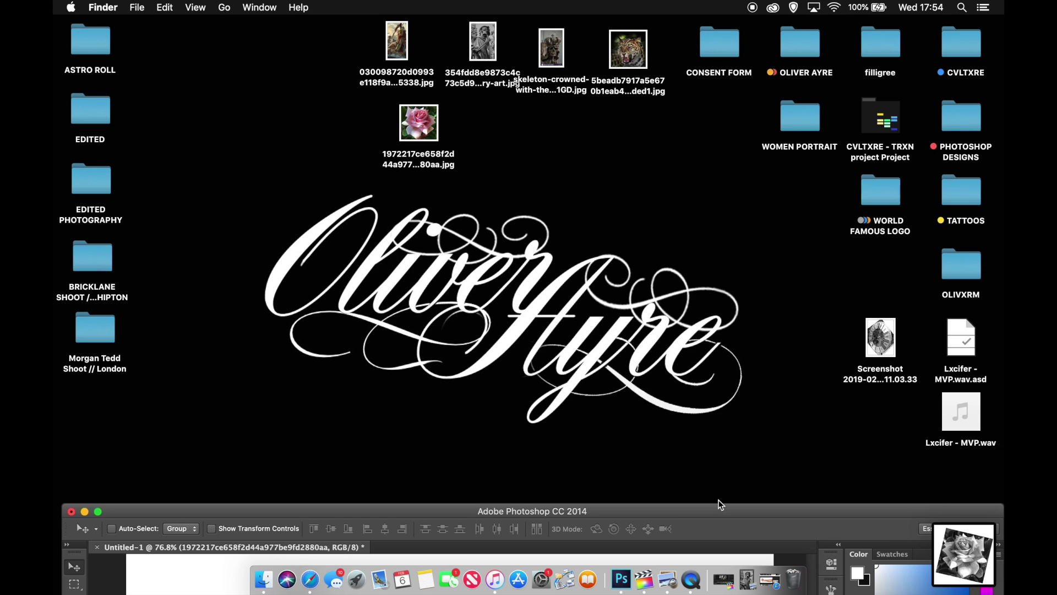
click(721, 511)
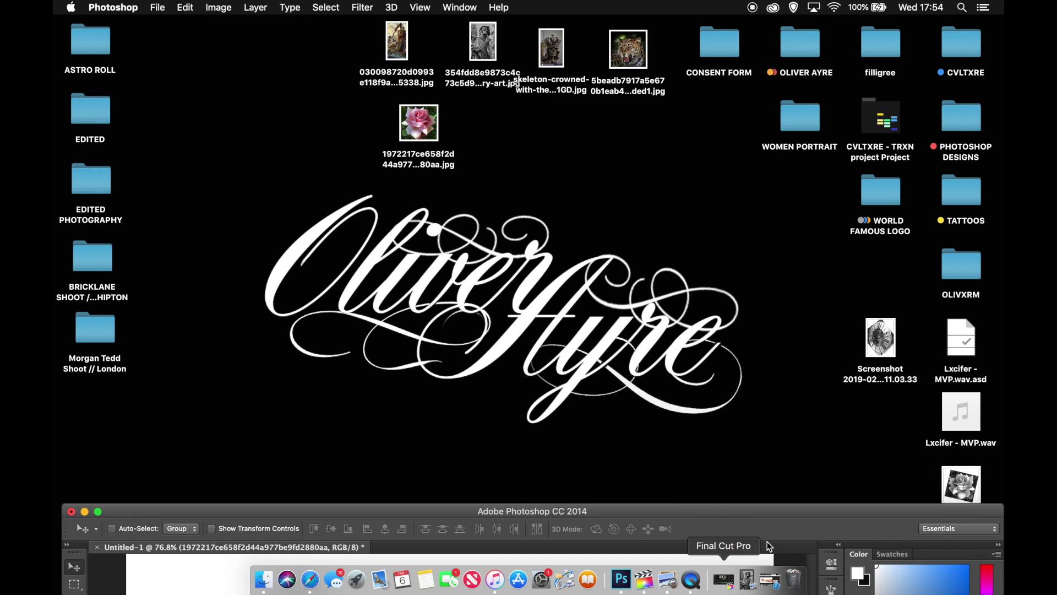
drag(970, 492, 599, 171)
double_click(599, 171)
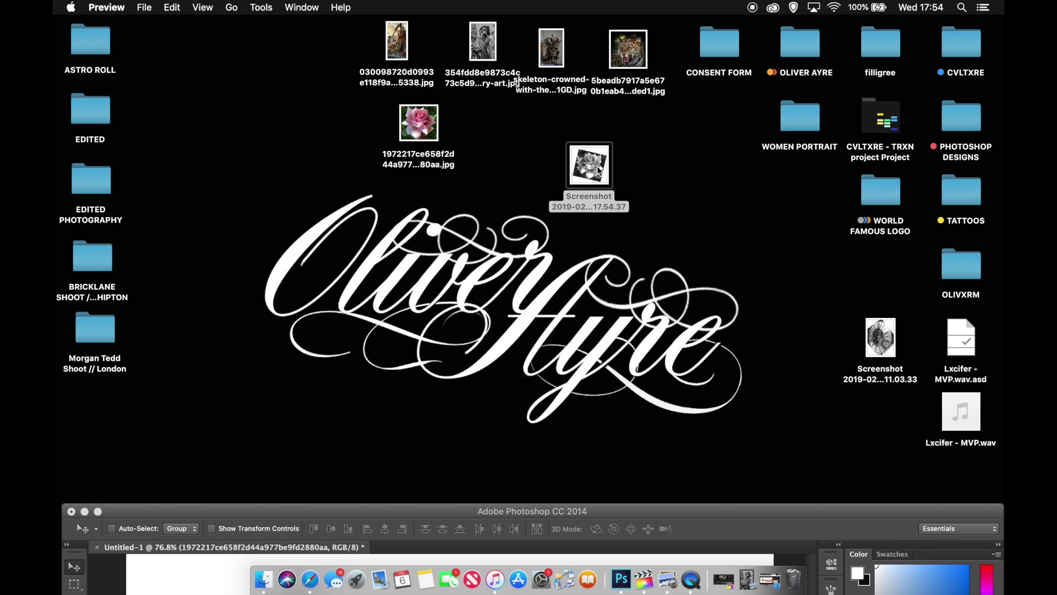
drag(147, 38, 199, 23)
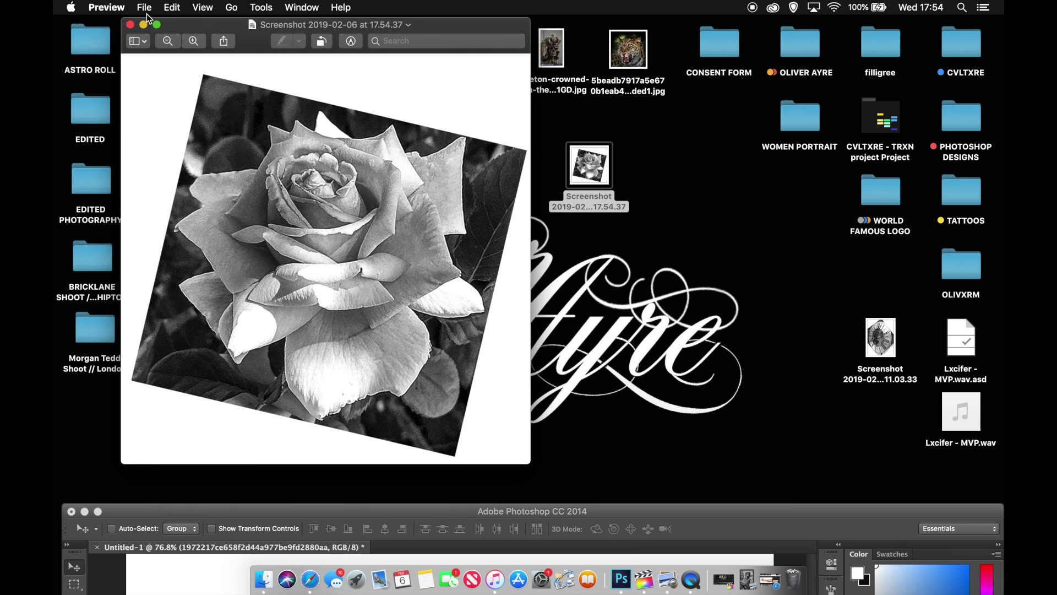
Open the print settings for the rose screenshot and move their window toward the middle of the desktop
click(145, 9)
click(203, 292)
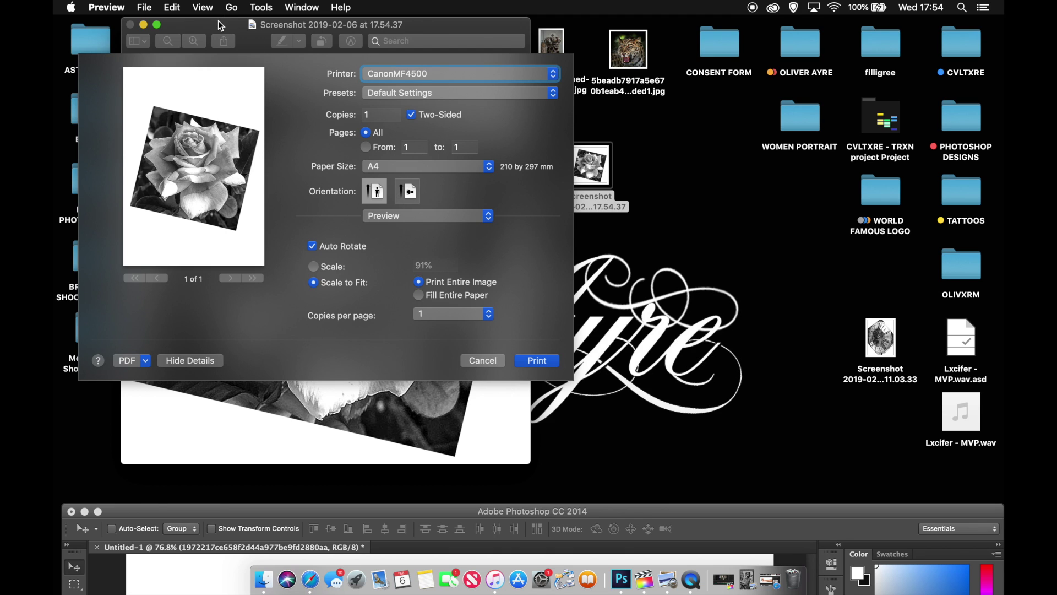
drag(138, 184, 467, 182)
Return to Photoshop, hide the large rose layer and show the forearm with all its tattoo layers
click(361, 507)
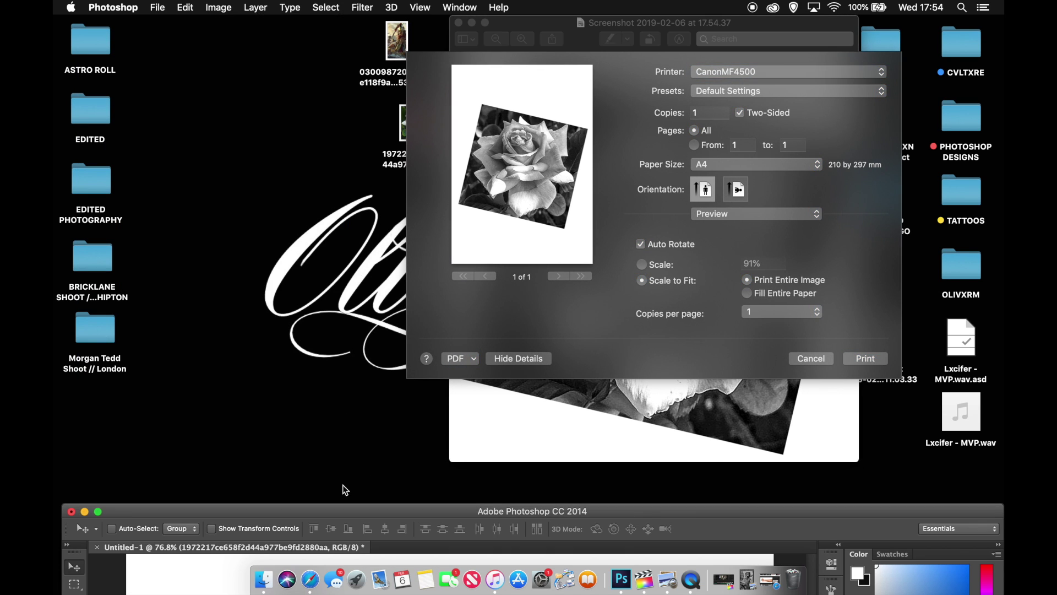
drag(340, 512, 340, 24)
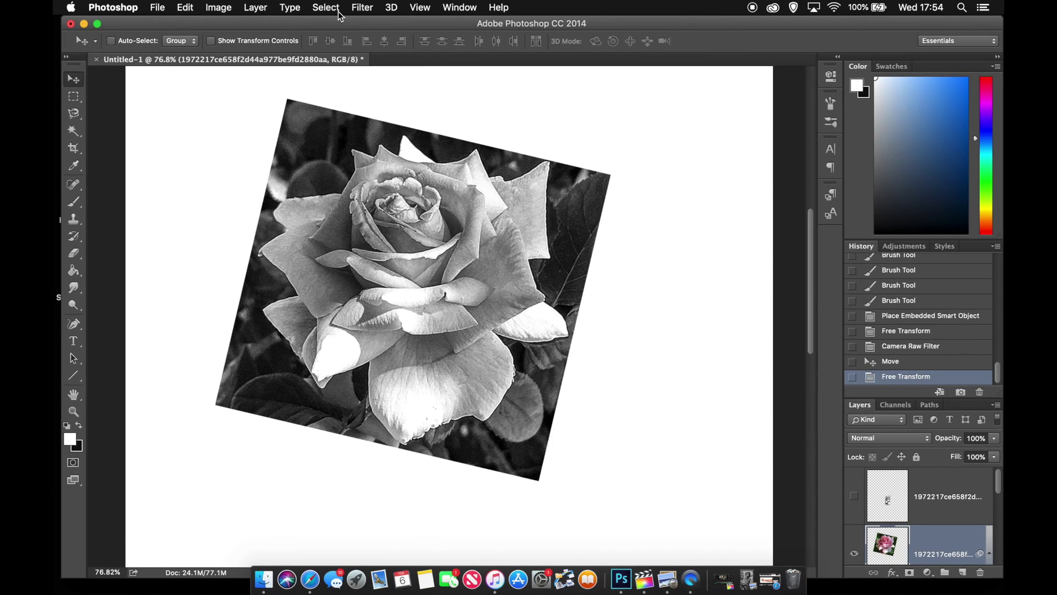
click(855, 553)
click(854, 497)
scroll(855, 499, down, 4)
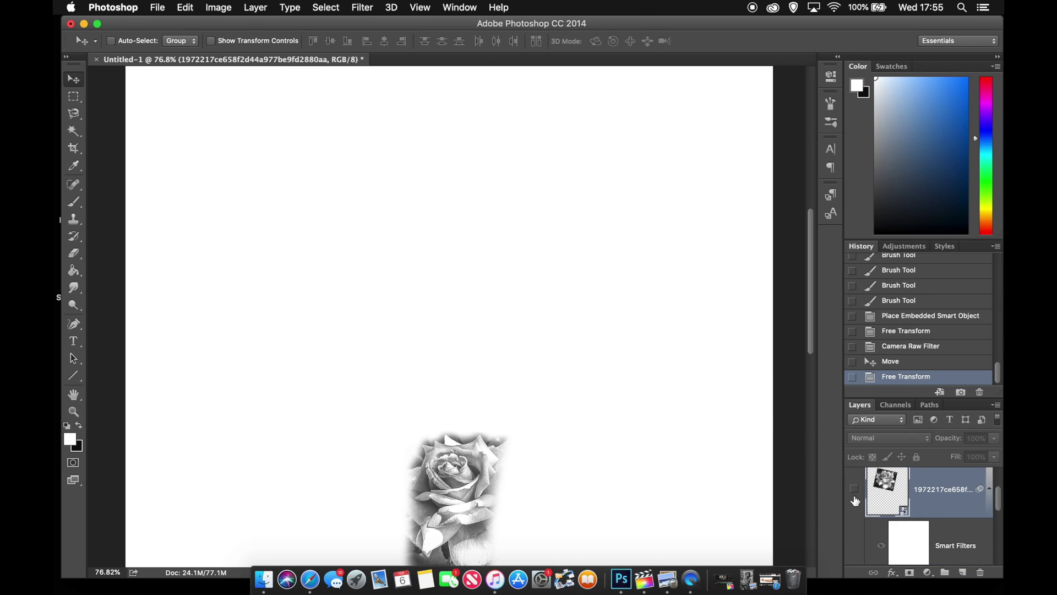
click(855, 497)
click(855, 552)
scroll(668, 429, down, 3)
scroll(585, 406, down, 2)
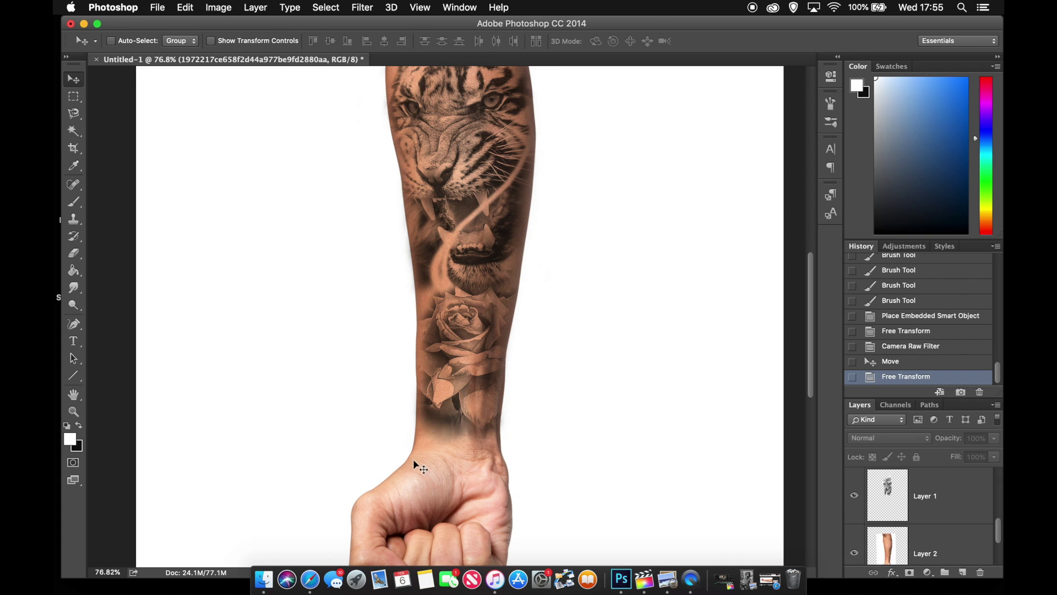
scroll(419, 304, up, 5)
scroll(420, 304, down, 3)
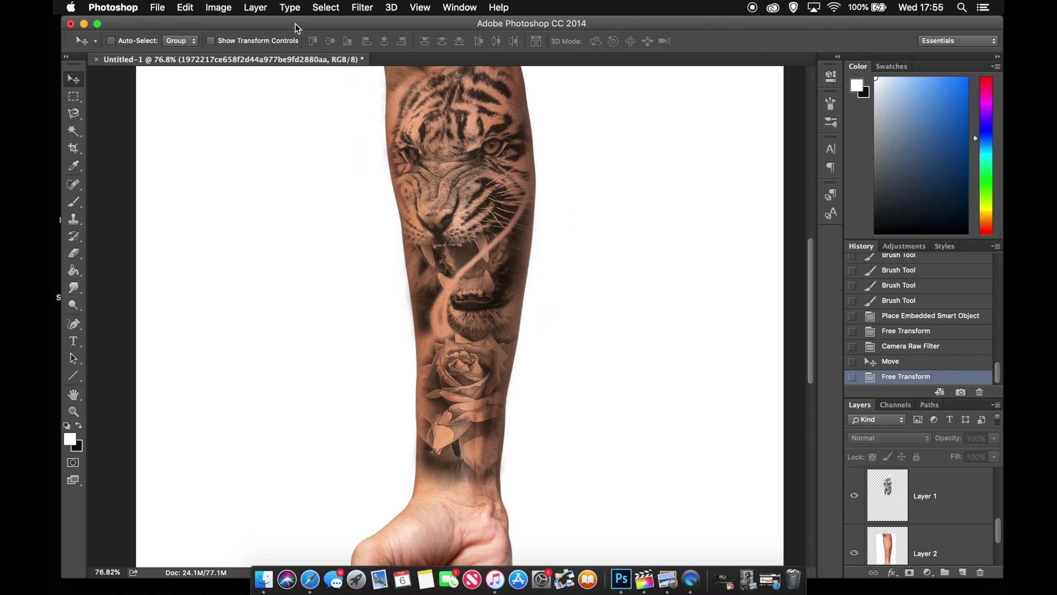
Try a print scale of 51% for the rose screenshot beside the forearm sleeve, then cancel printing
drag(297, 29, 728, 29)
click(475, 66)
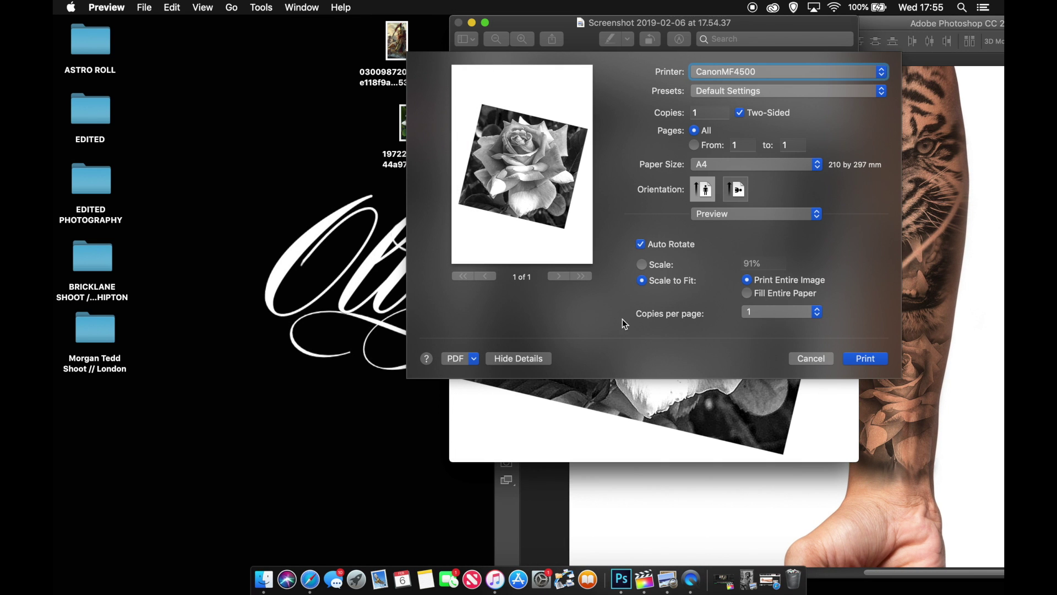
click(642, 265)
double_click(752, 265)
text(51)
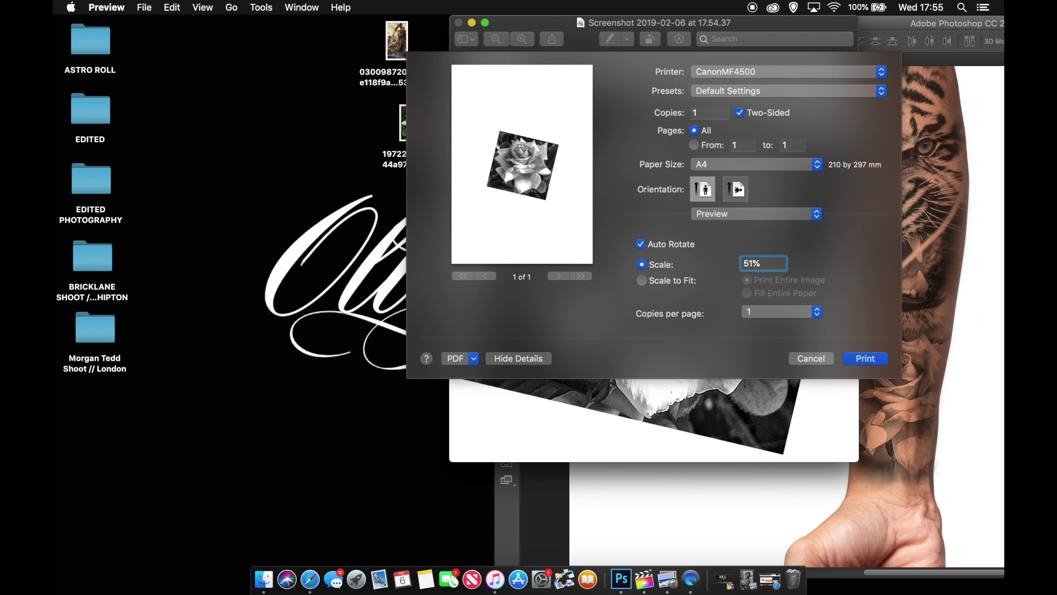
drag(846, 26, 568, 26)
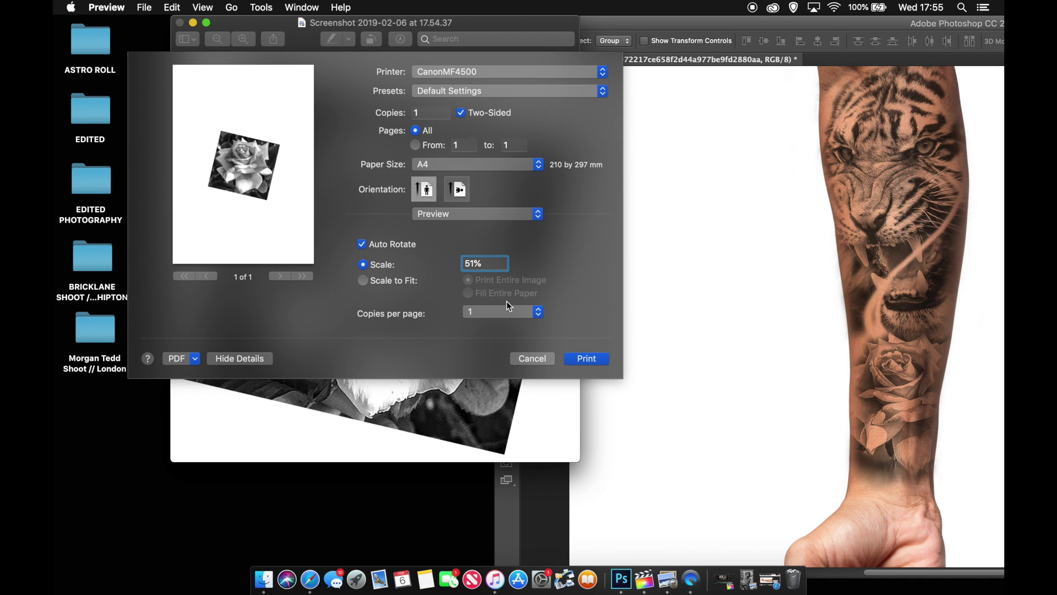
click(530, 359)
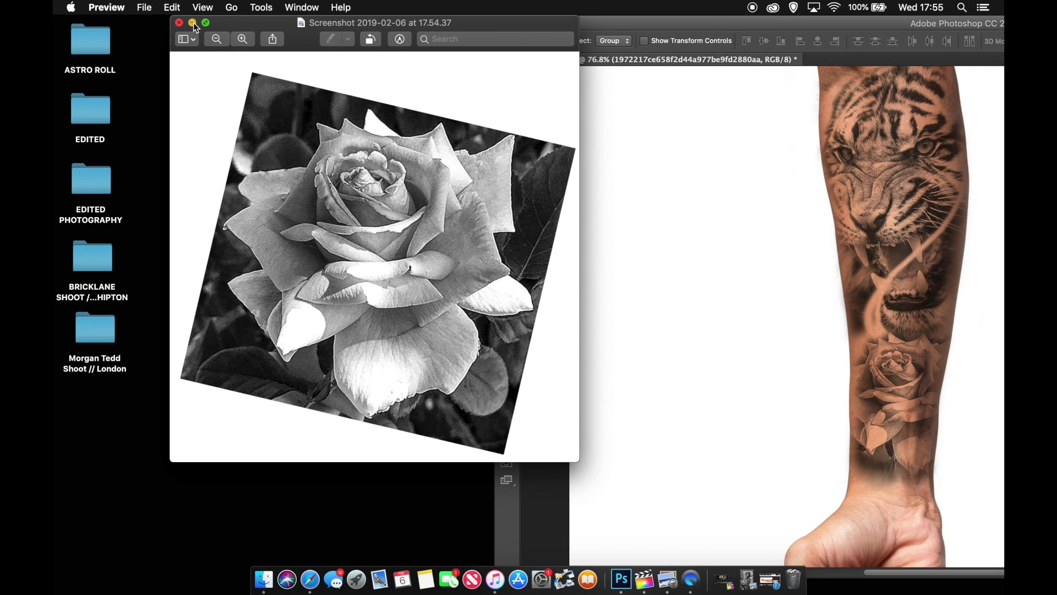
Move the Photoshop window to the lower part of the desktop and minimise the rose screenshot window
drag(257, 21, 163, 21)
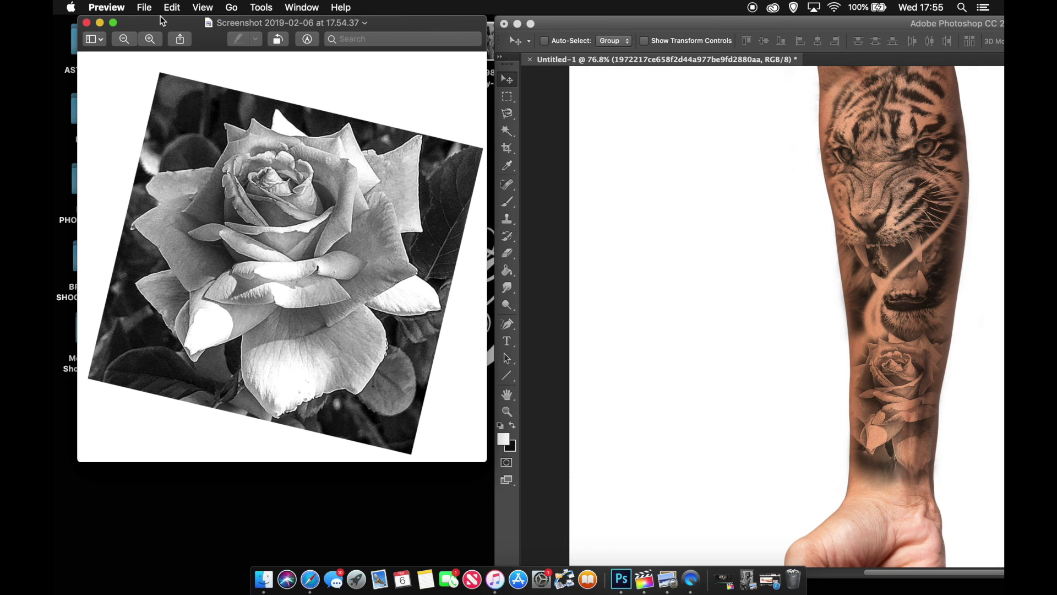
double_click(665, 26)
drag(251, 27, 256, 218)
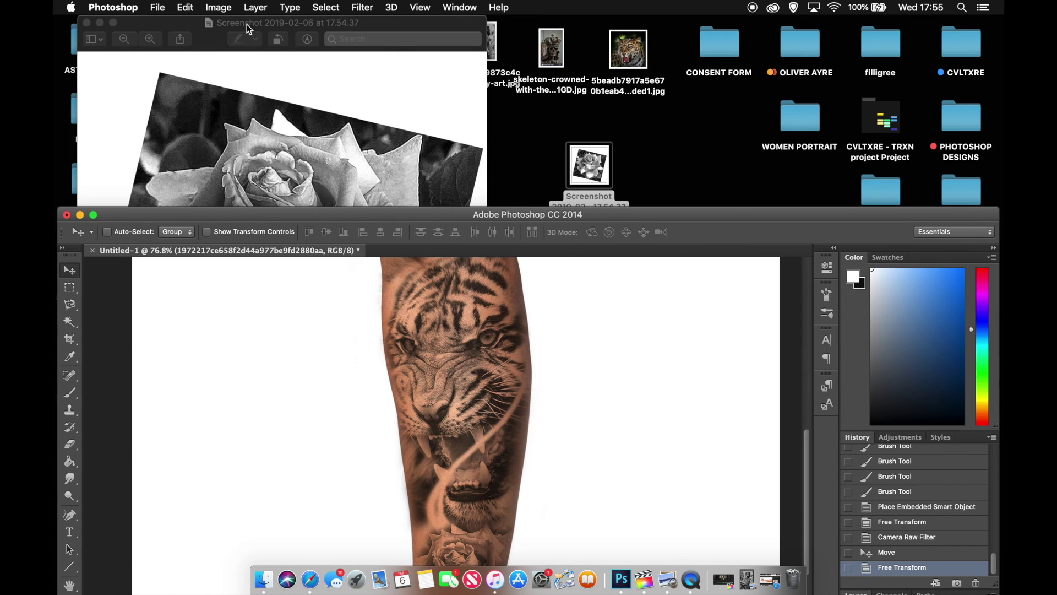
click(168, 28)
click(100, 23)
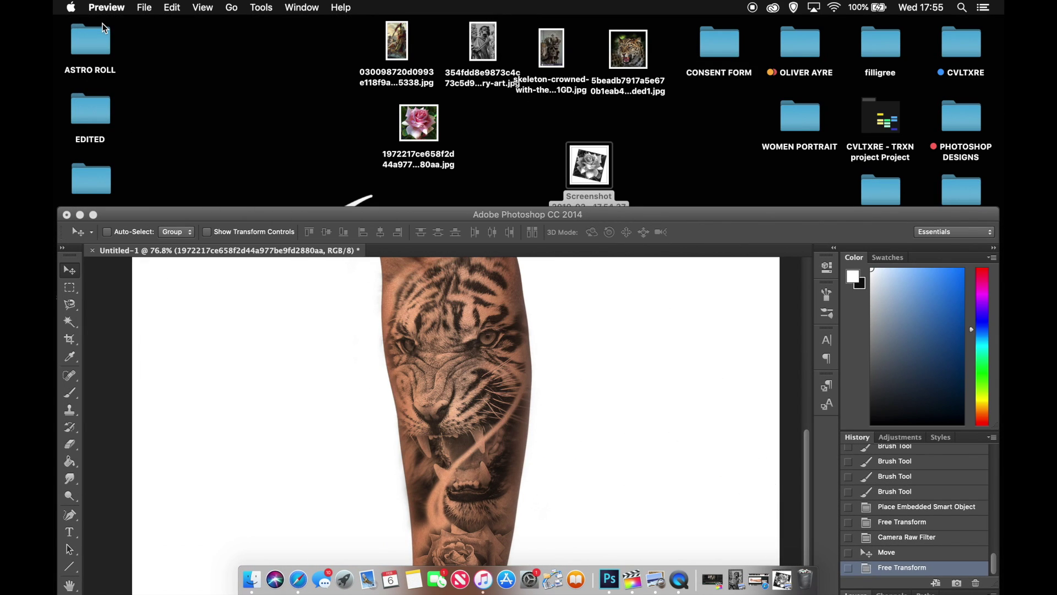
Move the Photoshop window back up the desktop, switch to Safari and return to the snarling tiger's Pinterest page
click(548, 218)
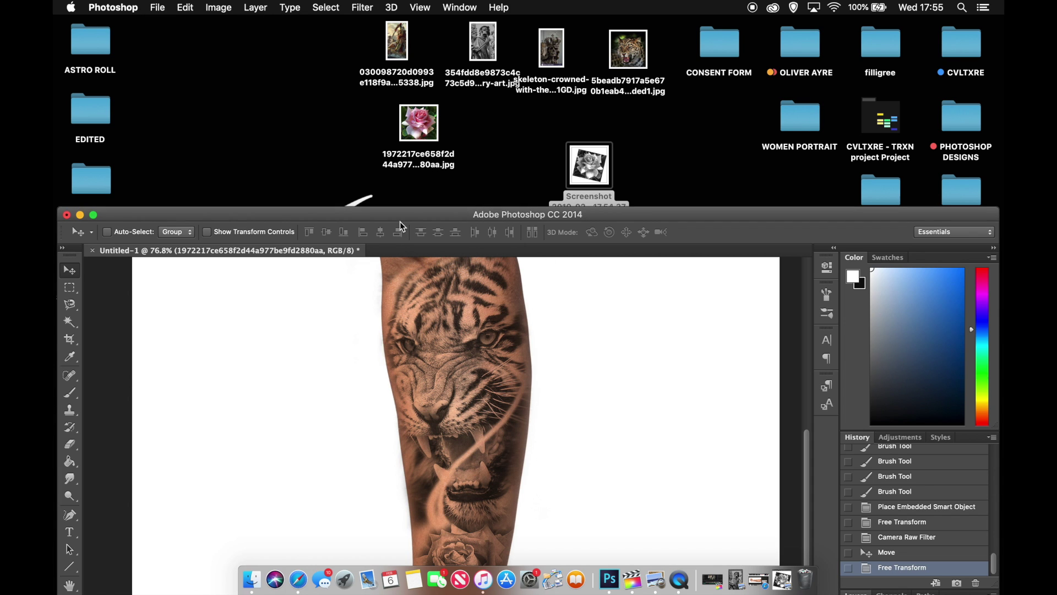
drag(396, 213, 388, 17)
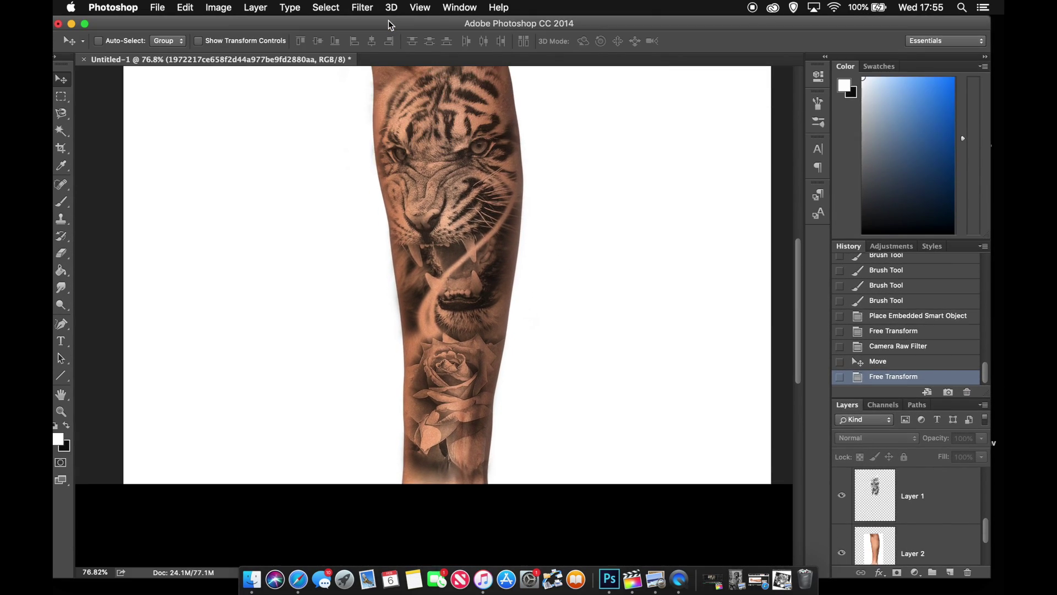
click(298, 580)
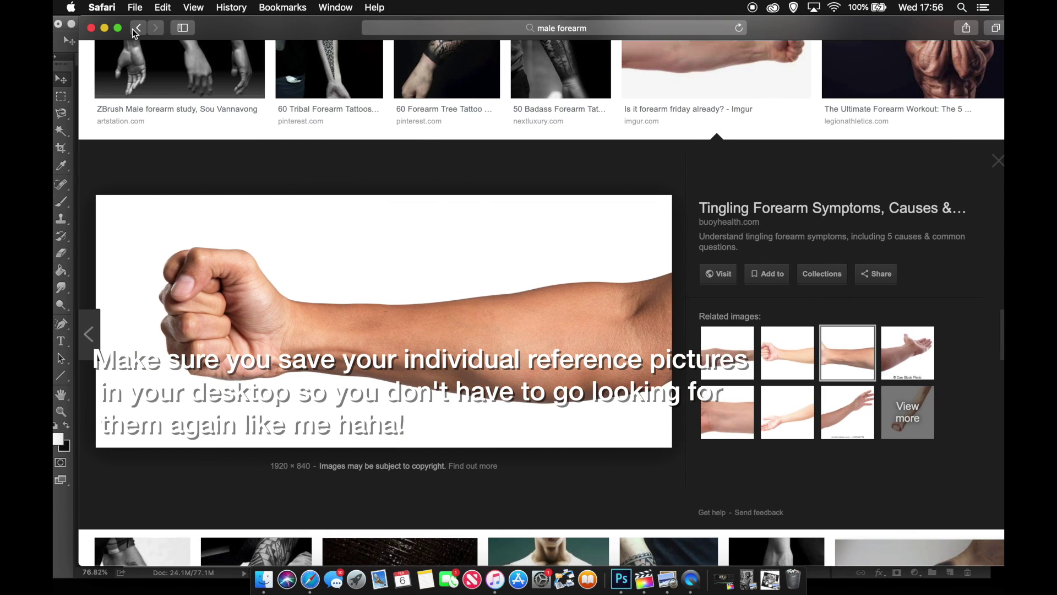
click(138, 31)
click(139, 31)
click(140, 32)
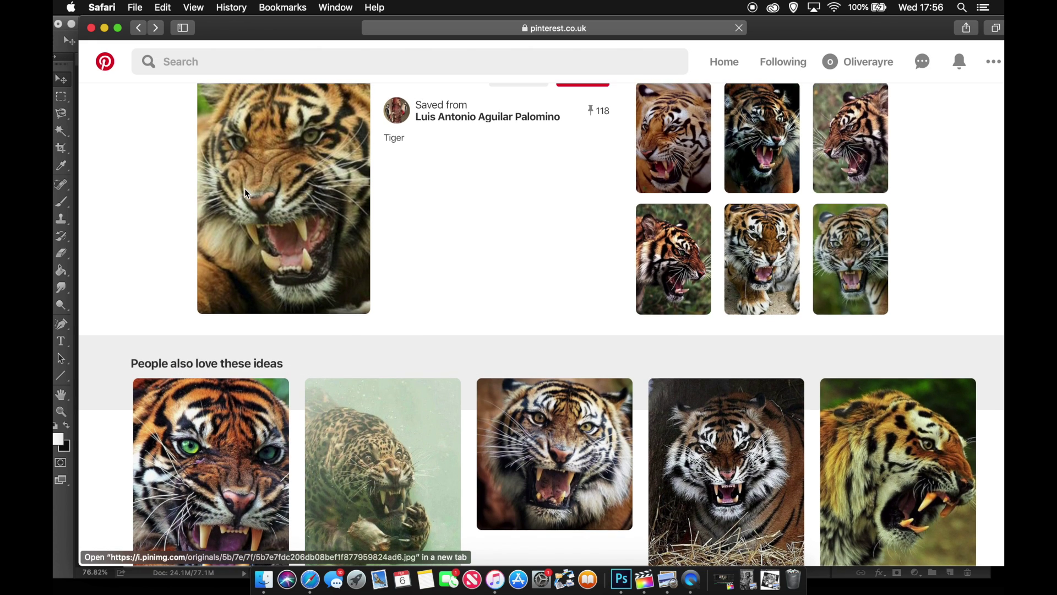
Set the Safari window beside the forearm document and bring the colour tiger picture in as a new layer beside the arm
drag(224, 28, 755, 28)
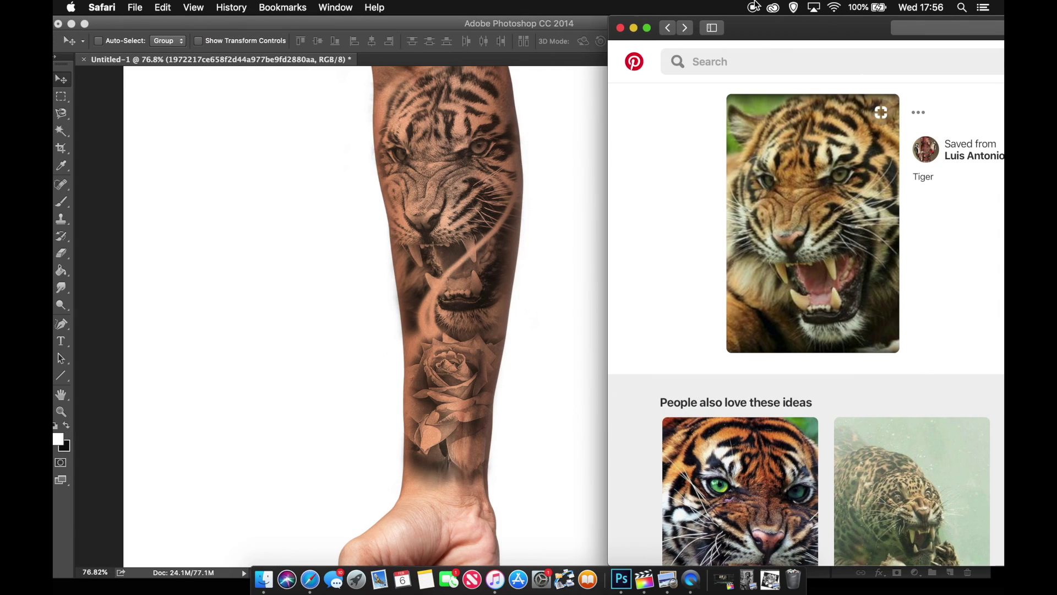
drag(818, 201, 811, 203)
drag(843, 30, 809, 22)
drag(950, 208, 301, 247)
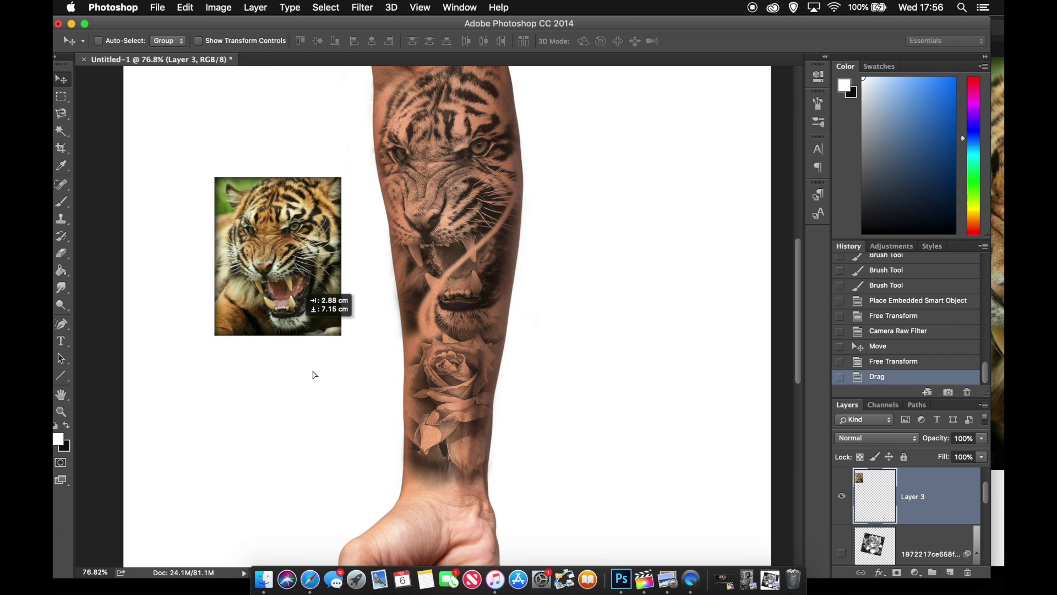
drag(314, 375, 320, 386)
Enlarge the tiger picture proportionally to about twice its size and shift it away from the forearm
key(ctrl+t)
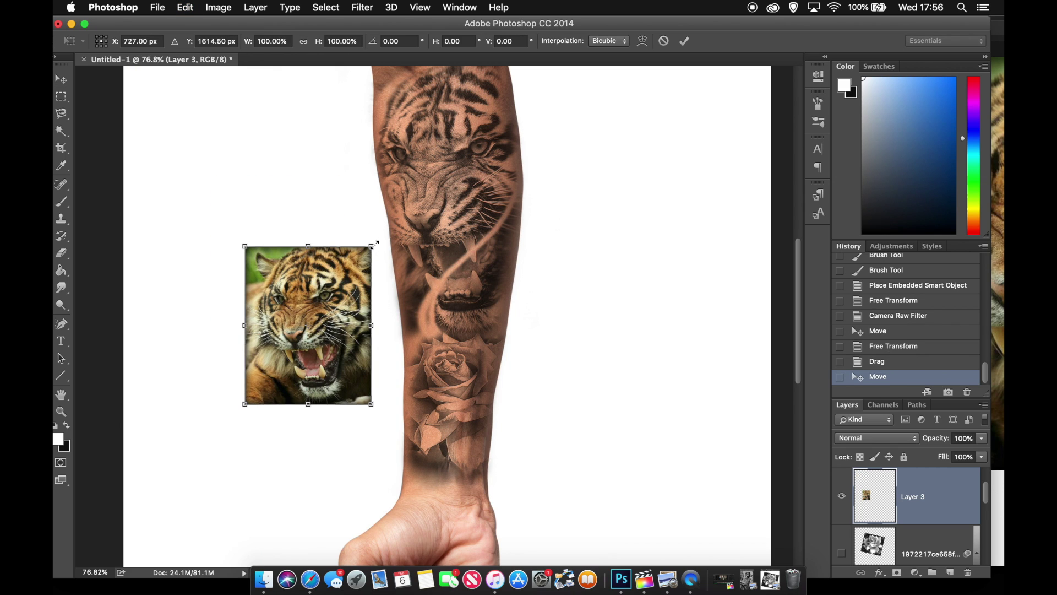
drag(374, 243, 502, 108)
key(Return)
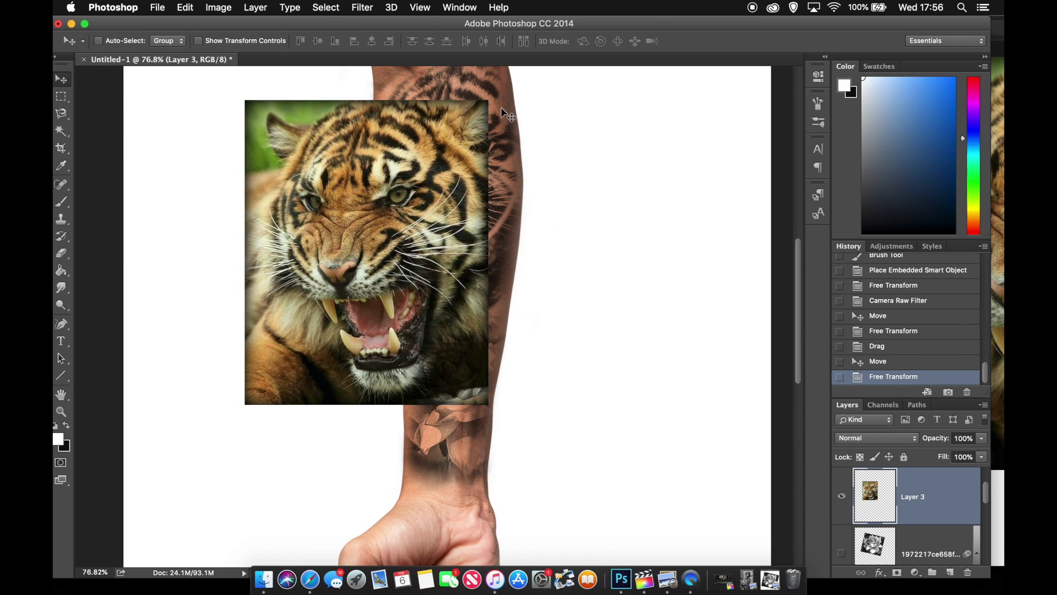
drag(366, 165, 289, 176)
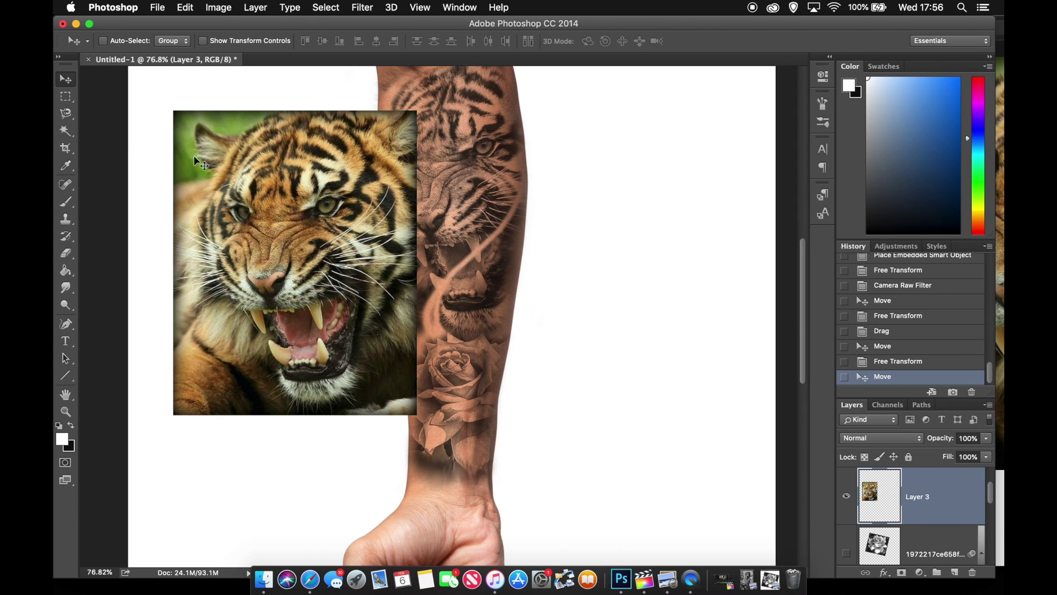
Apply a Camera Raw filter to the tiger picture with Saturation -100, Whites +41, Blacks +100 and Clarity +39
click(363, 7)
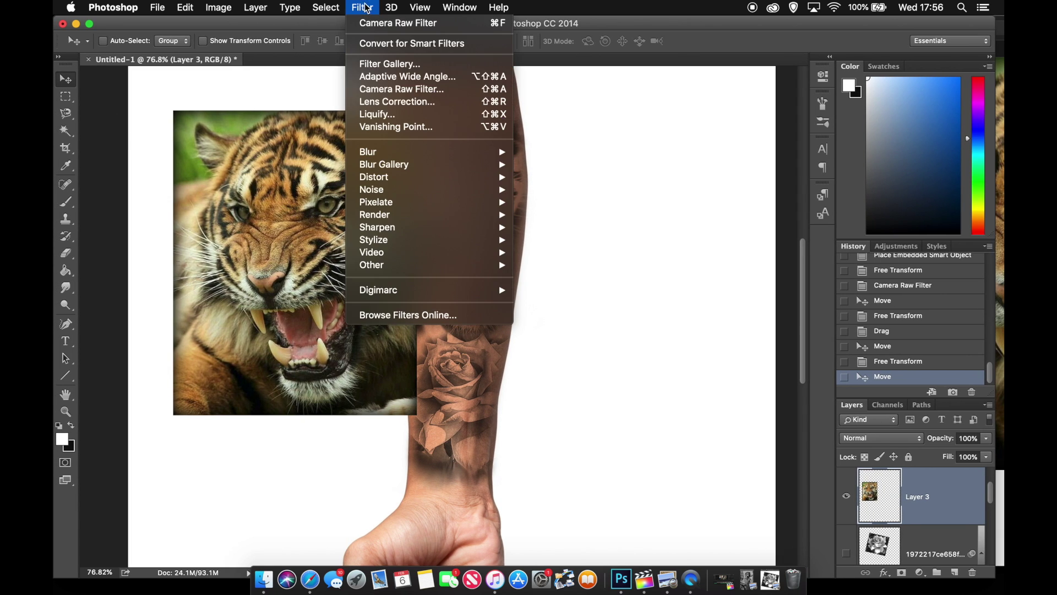
click(405, 92)
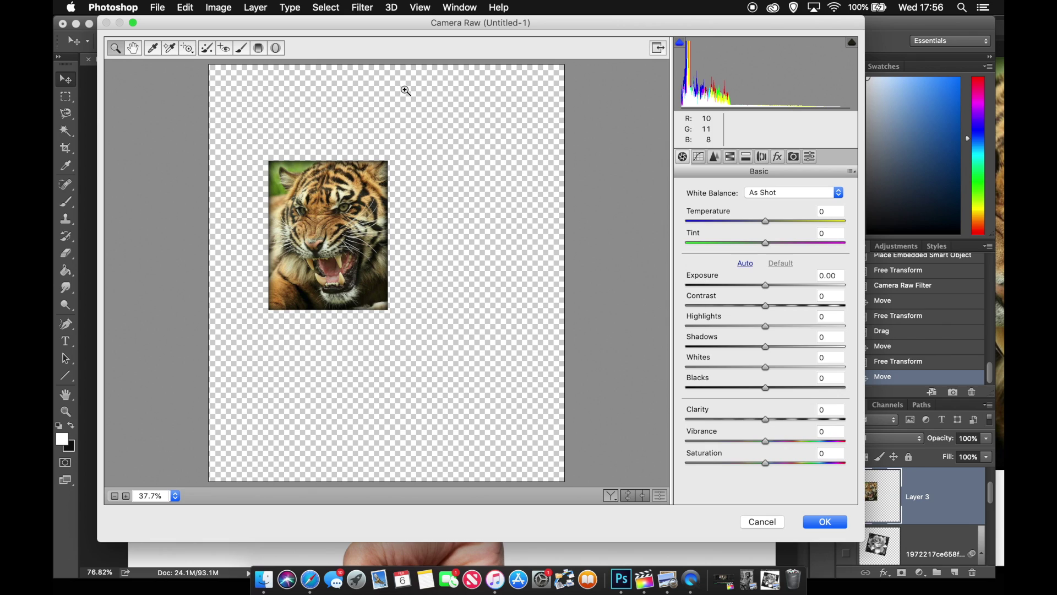
drag(764, 464, 620, 451)
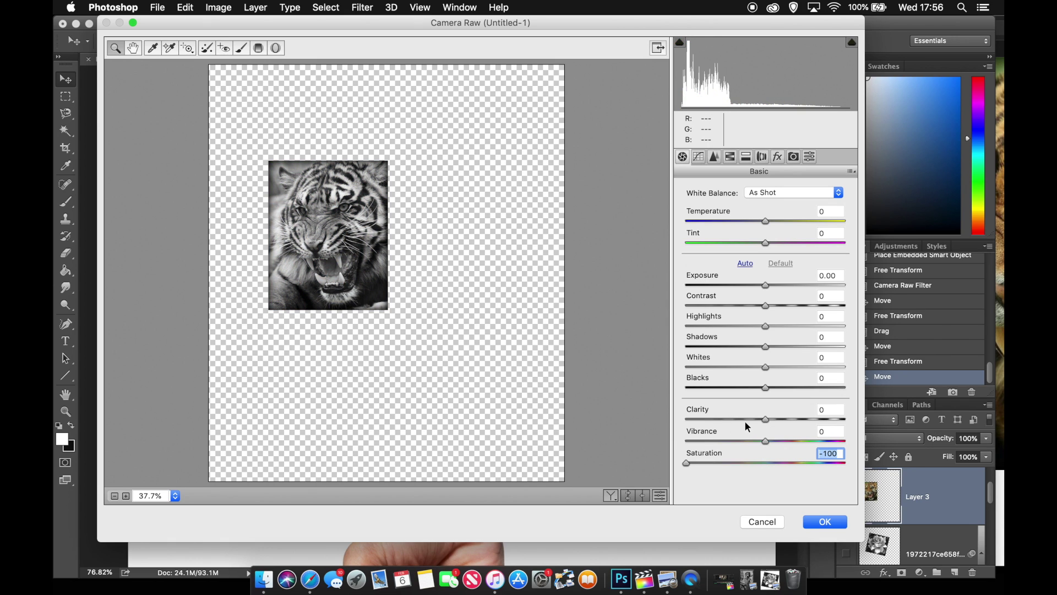
drag(765, 419, 786, 420)
drag(766, 367, 861, 388)
drag(785, 420, 796, 418)
drag(687, 461, 660, 465)
click(825, 522)
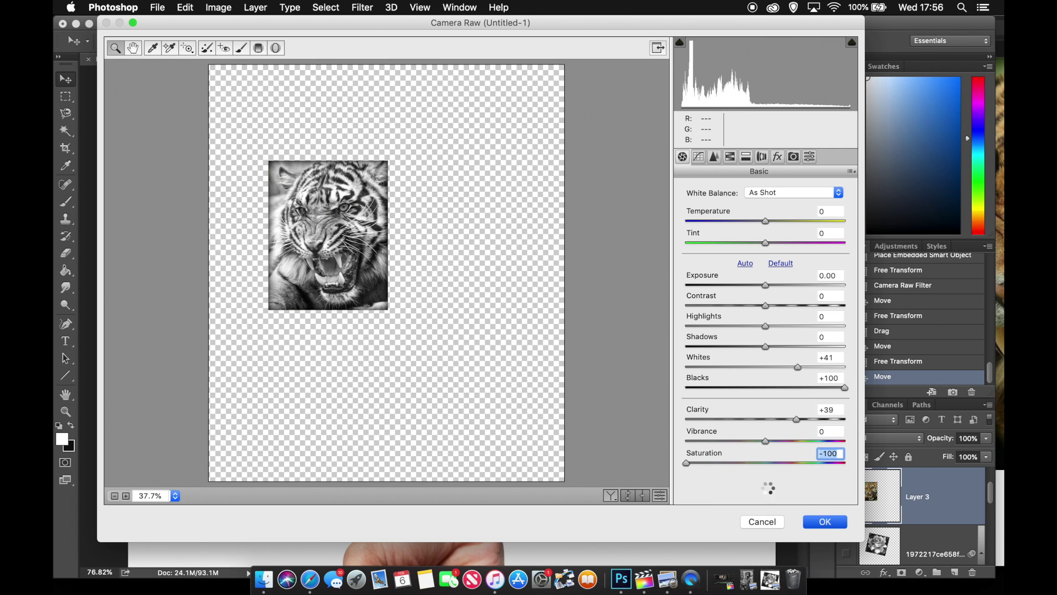
mouse_move(273, 234)
mouse_down()
mouse_move(222, 274)
mouse_move(283, 208)
mouse_move(266, 228)
mouse_up()
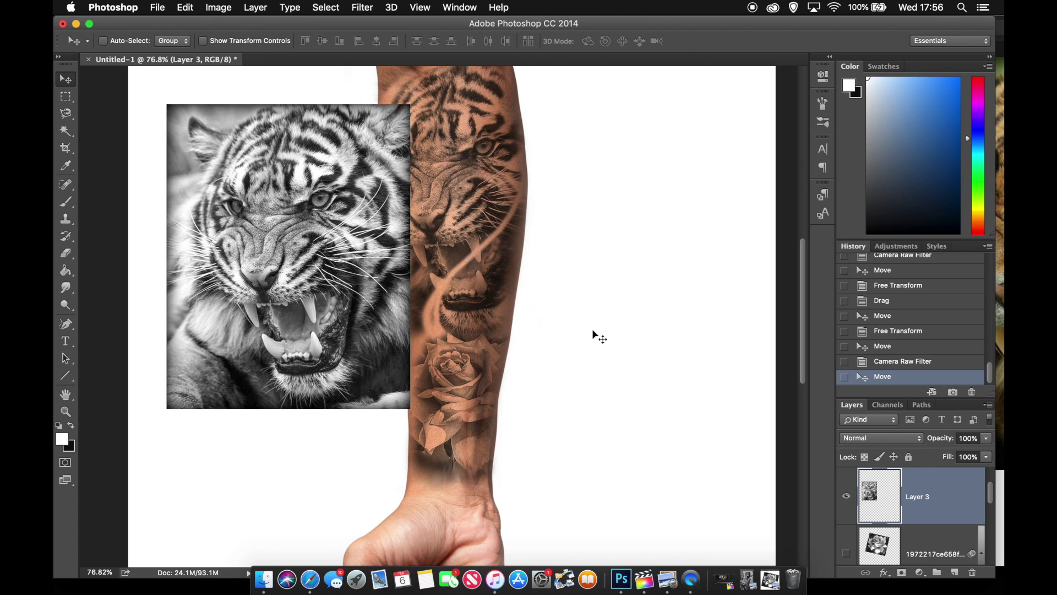
Hide the forearm, tiger tattoo and rose layers, and place the grayscale tiger picture in the middle of the white canvas
scroll(854, 551, down, 2)
scroll(855, 551, down, 3)
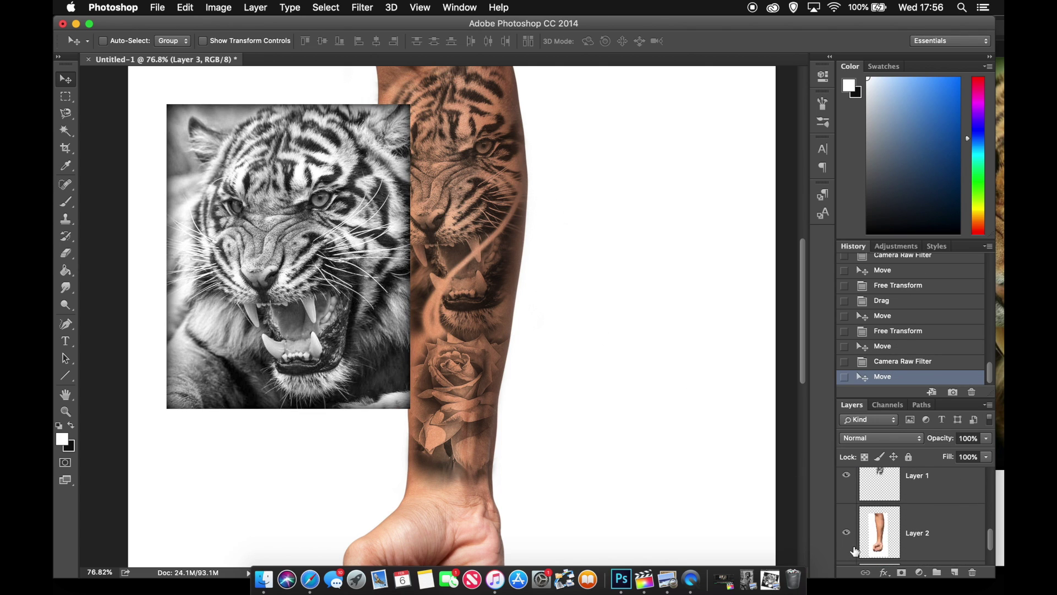
click(846, 532)
click(846, 476)
scroll(848, 485, down, 3)
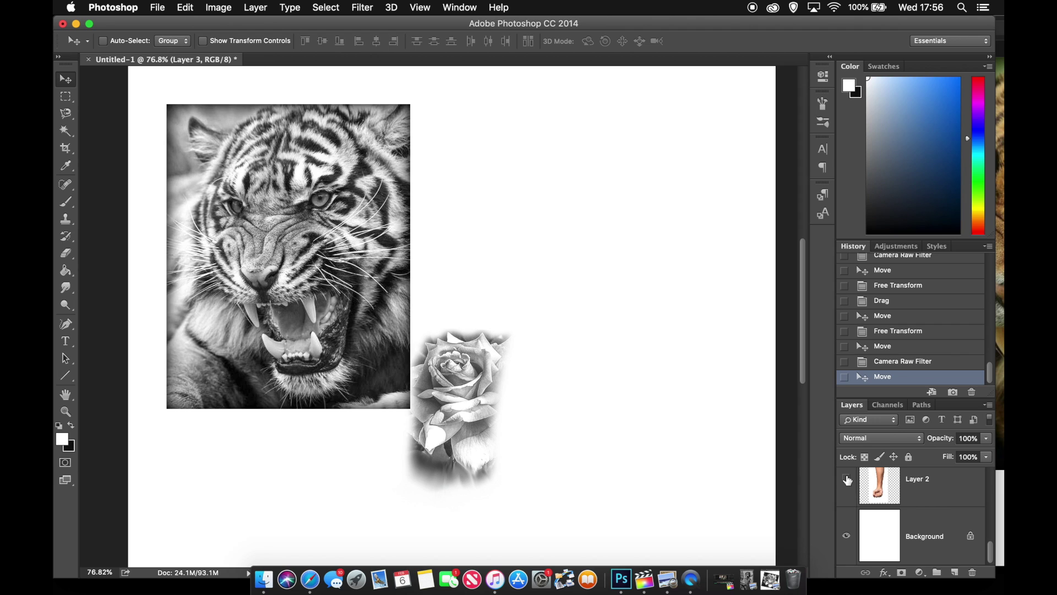
scroll(850, 534, up, 5)
scroll(850, 534, up, 1)
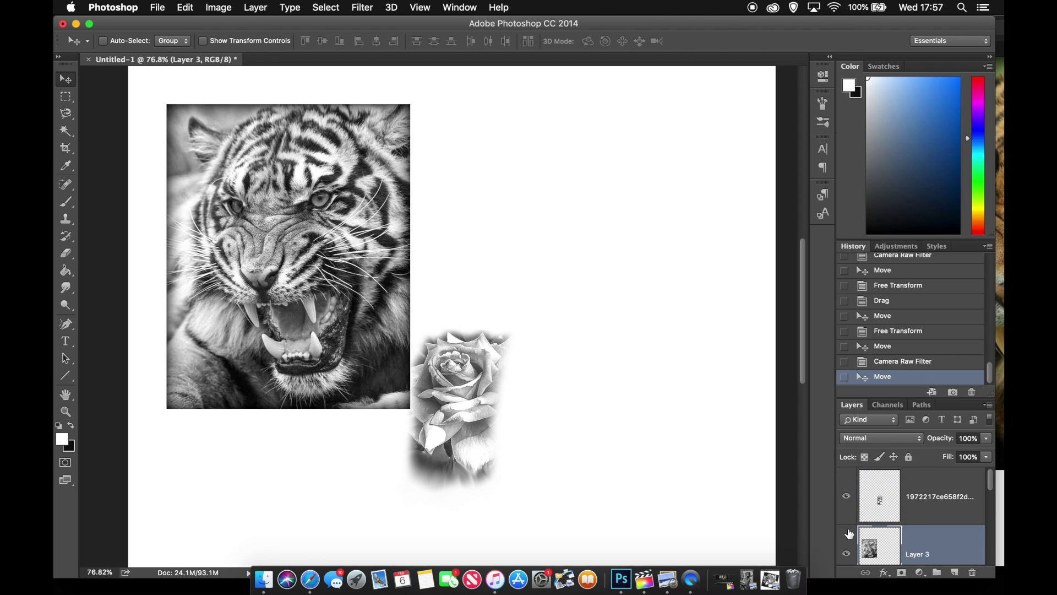
click(846, 496)
drag(330, 290, 488, 327)
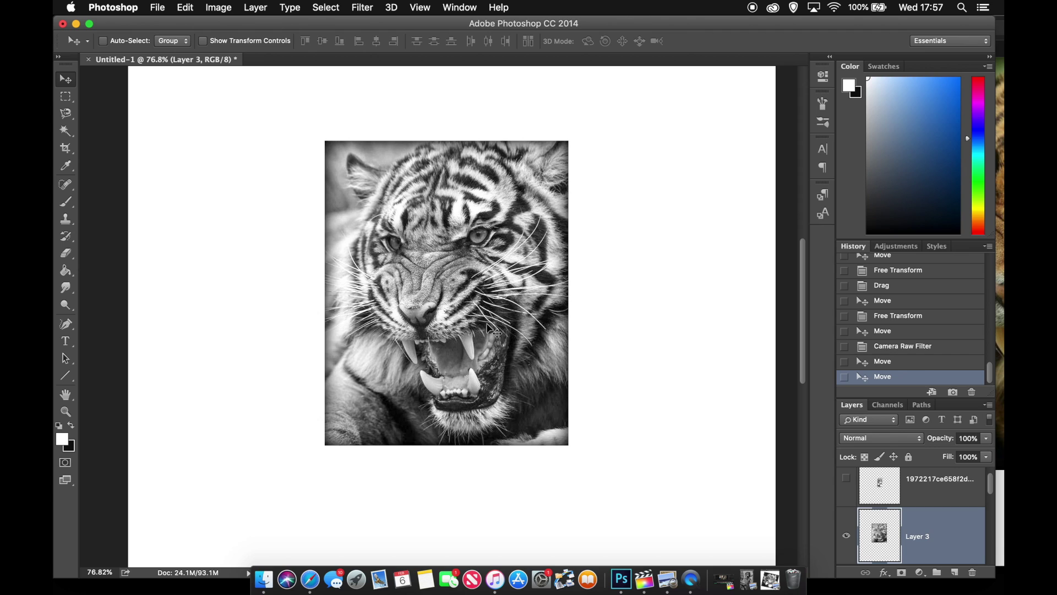
Capture a screenshot of the grayscale tiger picture with a narrow white border around it
scroll(488, 329, up, 2)
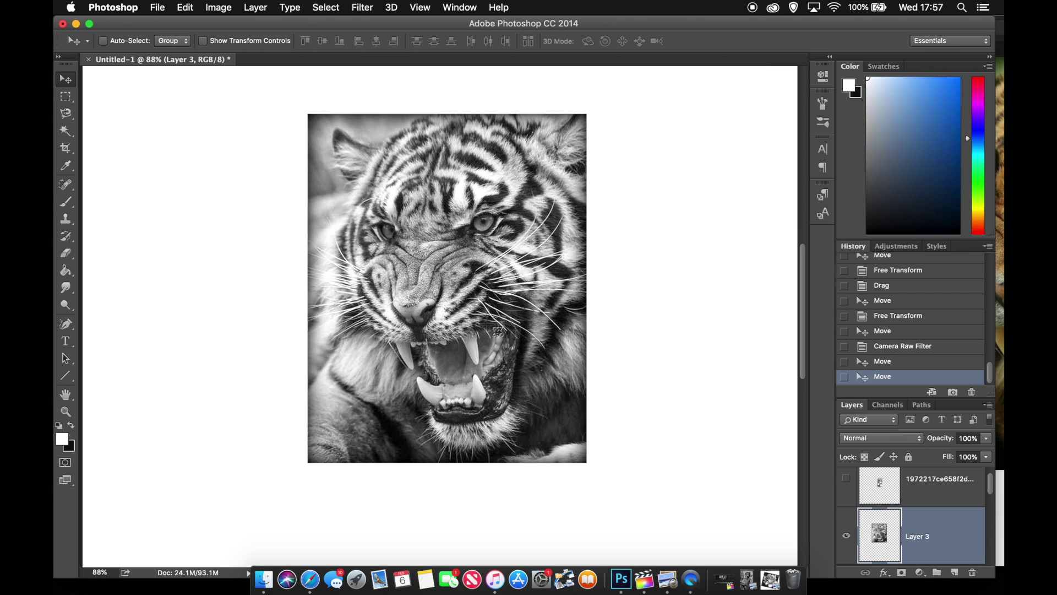
key(super+shift+4)
drag(292, 106, 594, 470)
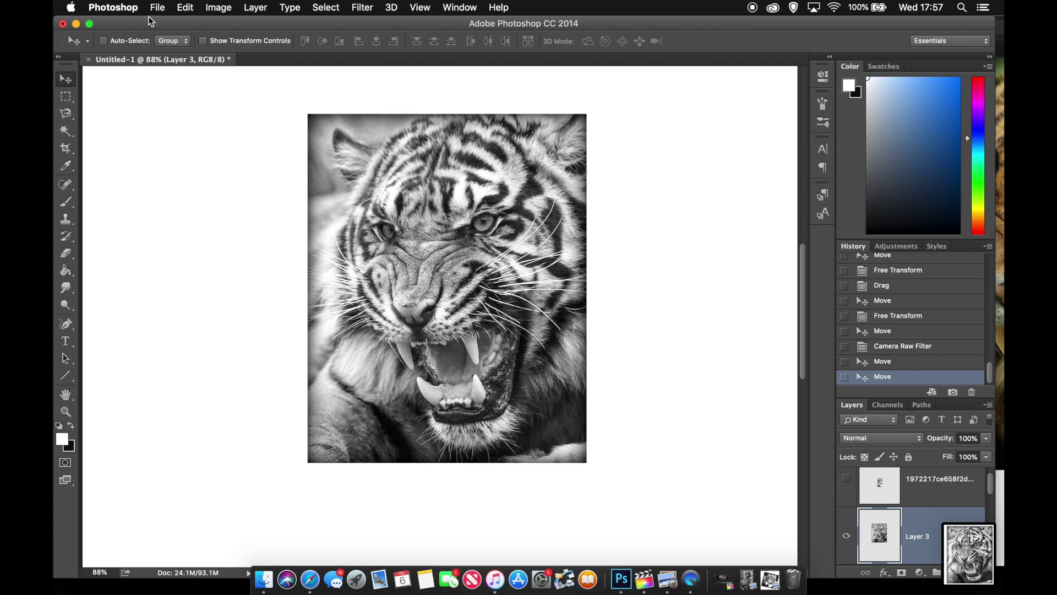
Minimise the Photoshop and Safari windows, put the tiger screenshot beside the rose screenshot on the desktop and open it
drag(146, 21, 114, 77)
click(76, 78)
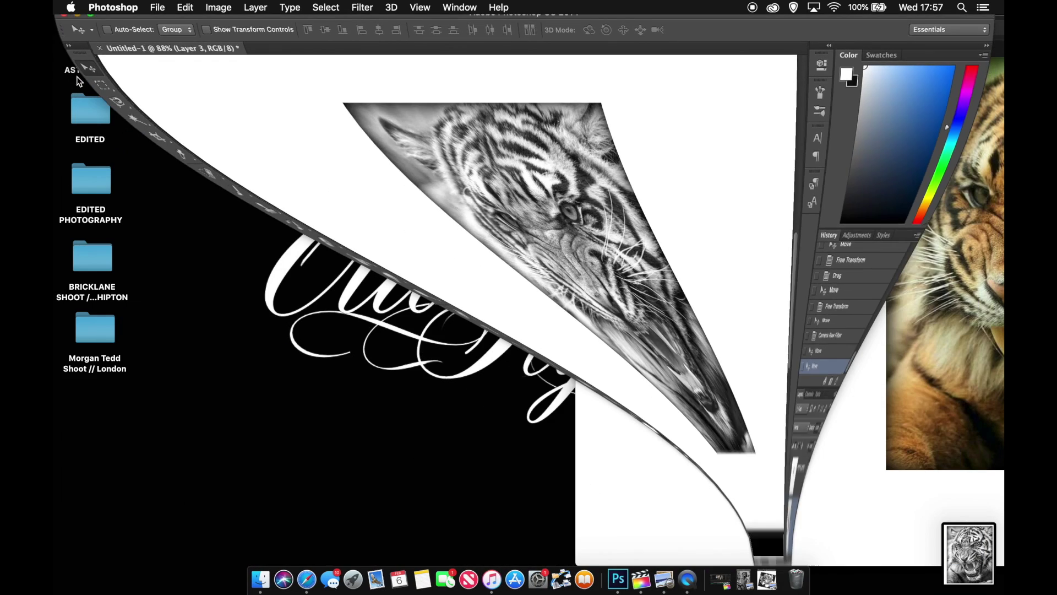
click(602, 28)
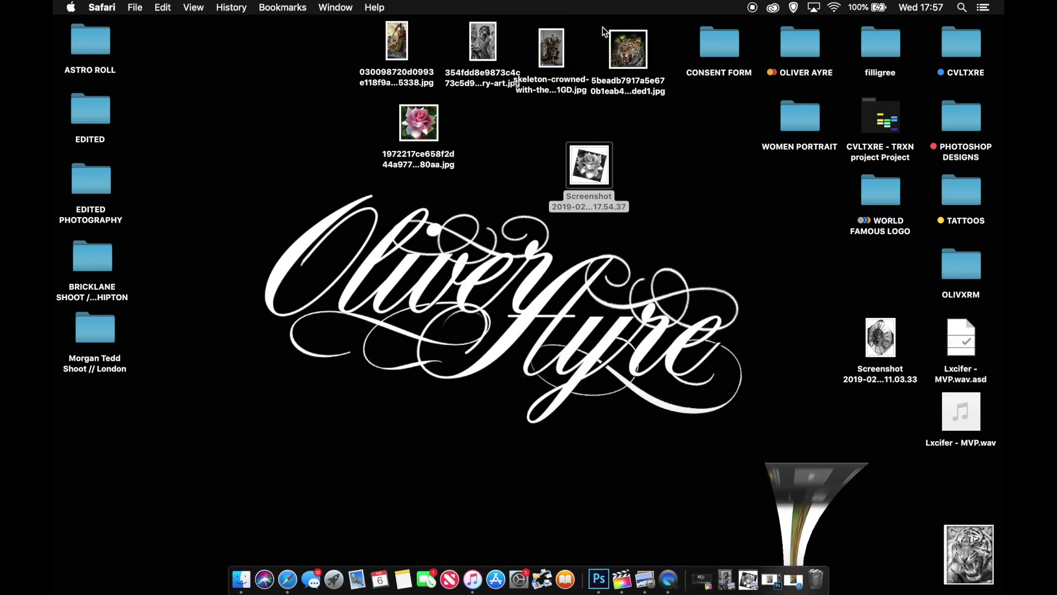
drag(960, 485, 664, 176)
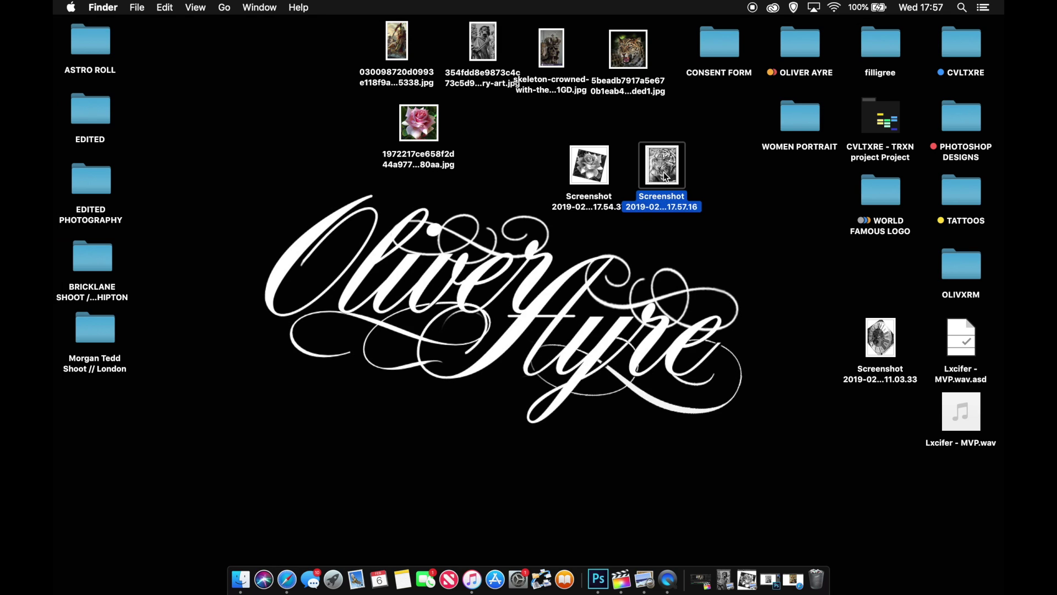
double_click(663, 172)
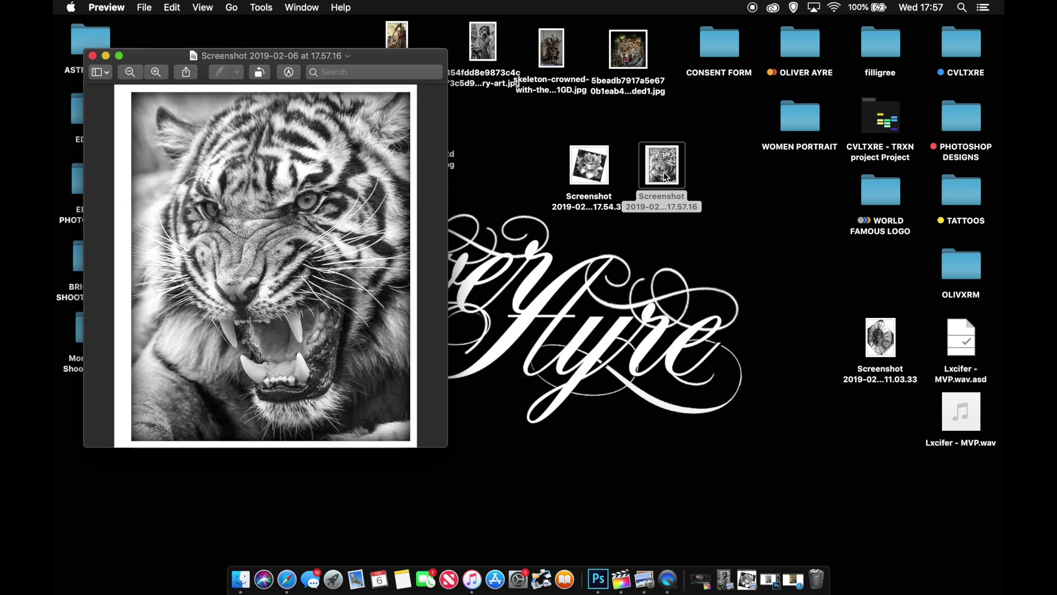
Open the print settings for the tiger screenshot and set the print scale to 90%
click(145, 7)
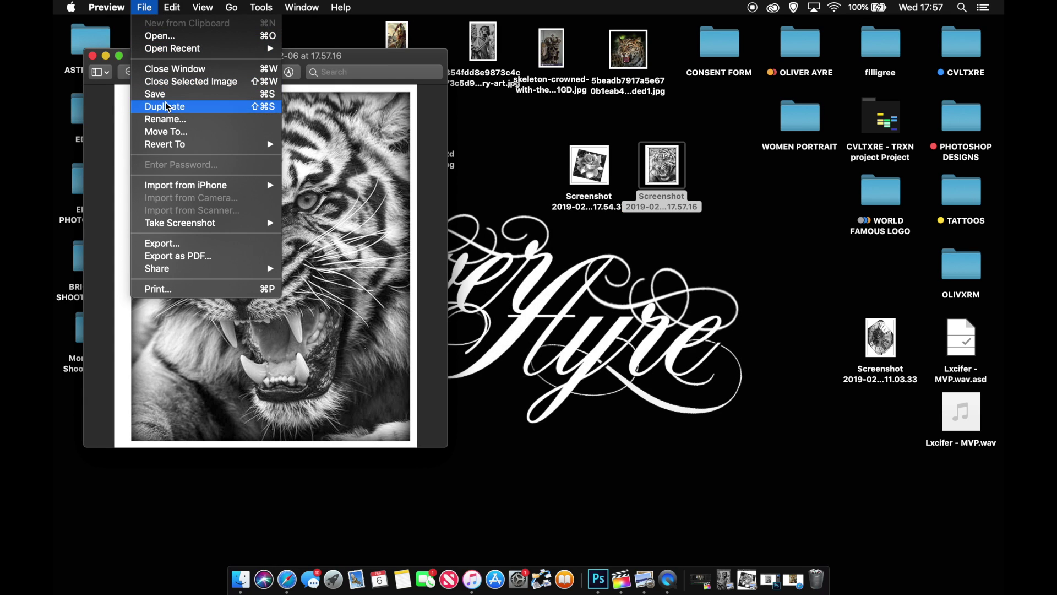
click(188, 287)
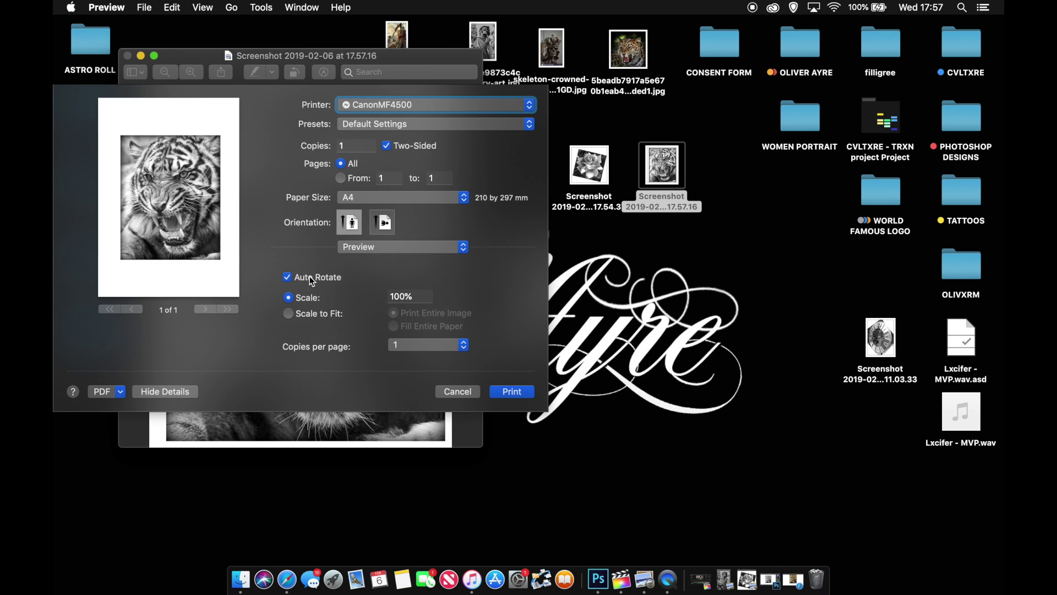
click(397, 297)
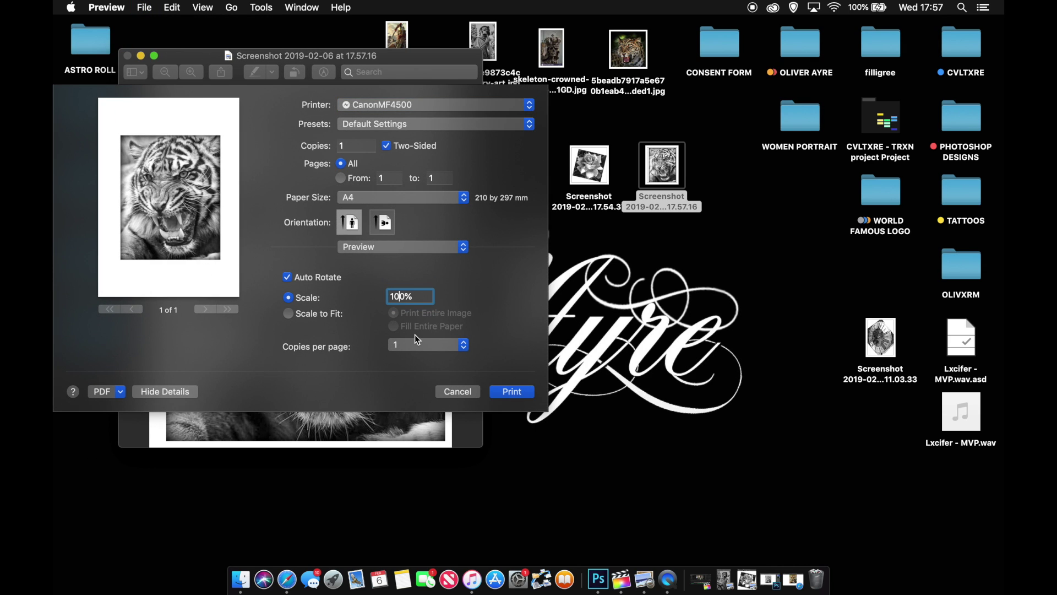
key(BackSpace)
text(0)
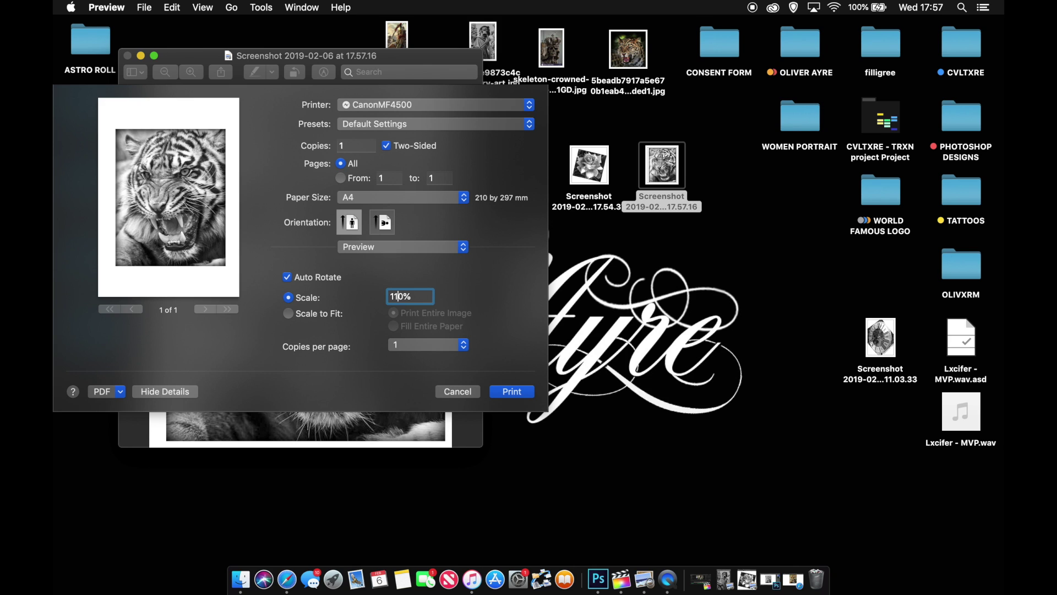
key(BackSpace)
text(4)
key(BackSpace)
text(2)
key(BackSpace)
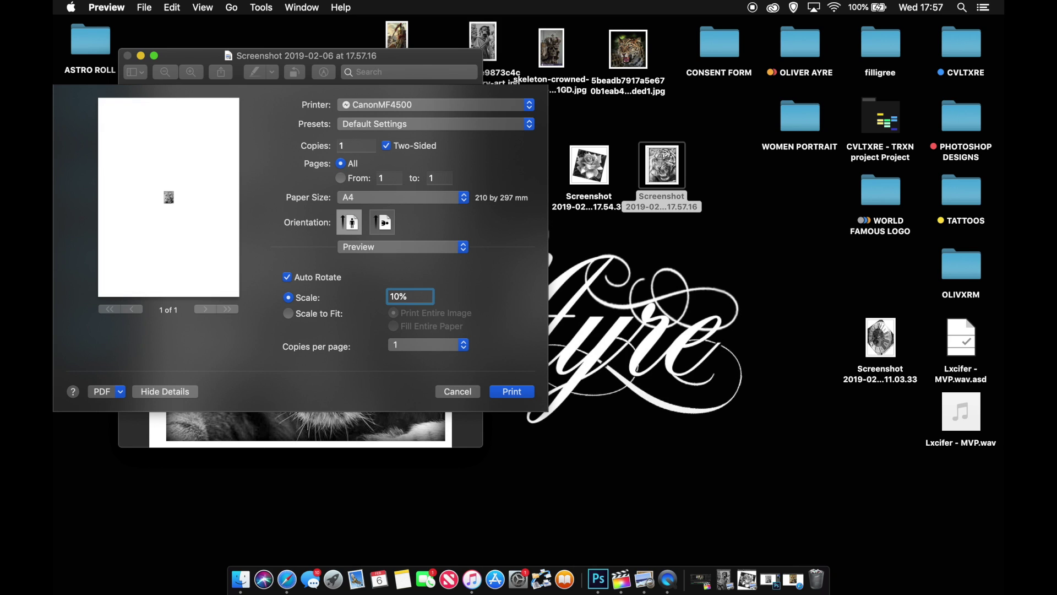
text(9)
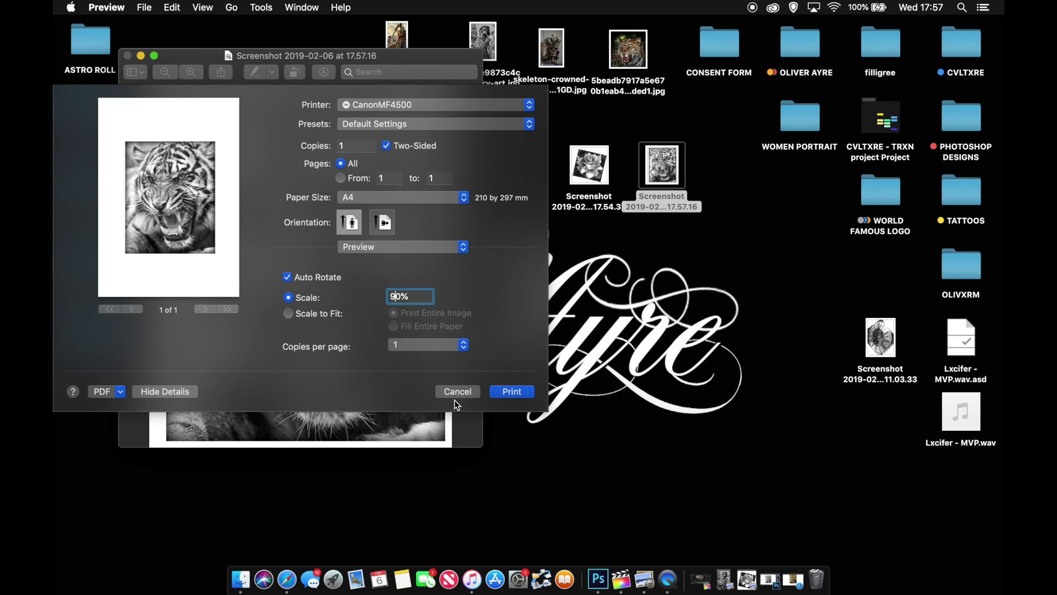
Return to Photoshop, hide the grayscale tiger layer, show the forearm with its tattoo layers and set the window beside the tiger's print preview
click(598, 580)
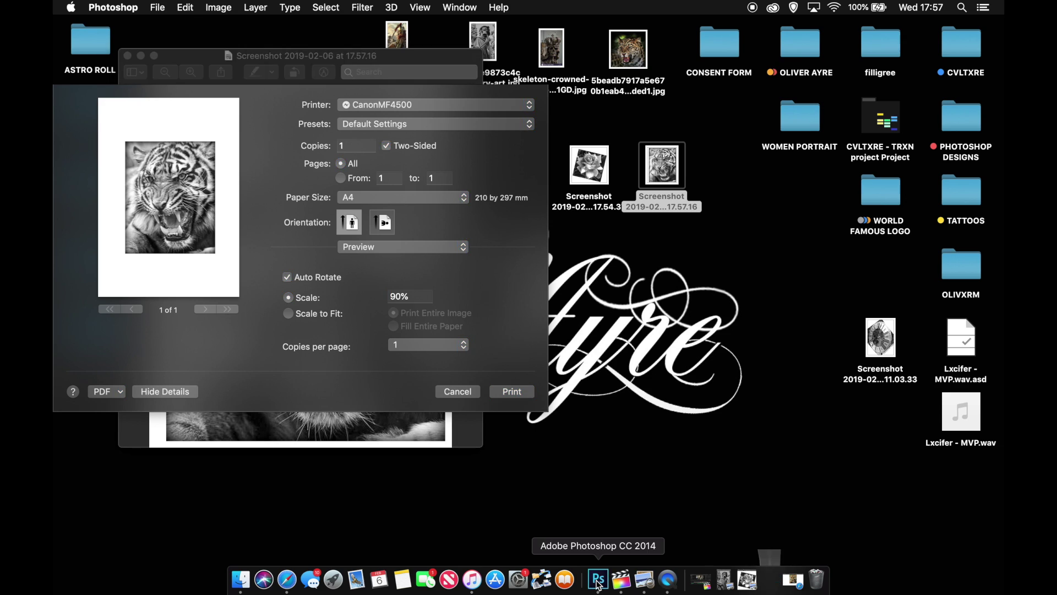
double_click(663, 79)
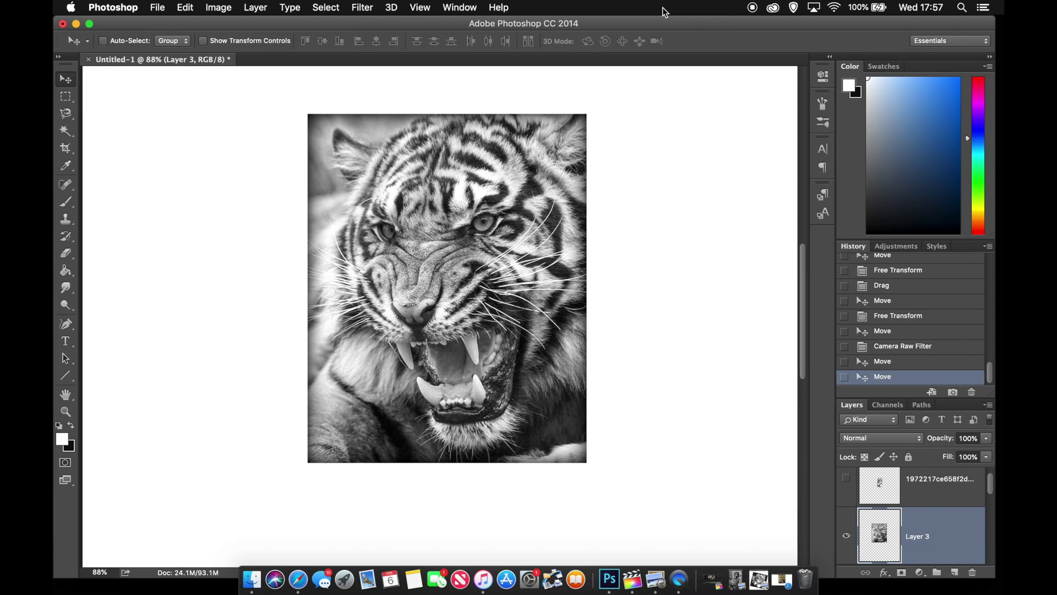
click(846, 537)
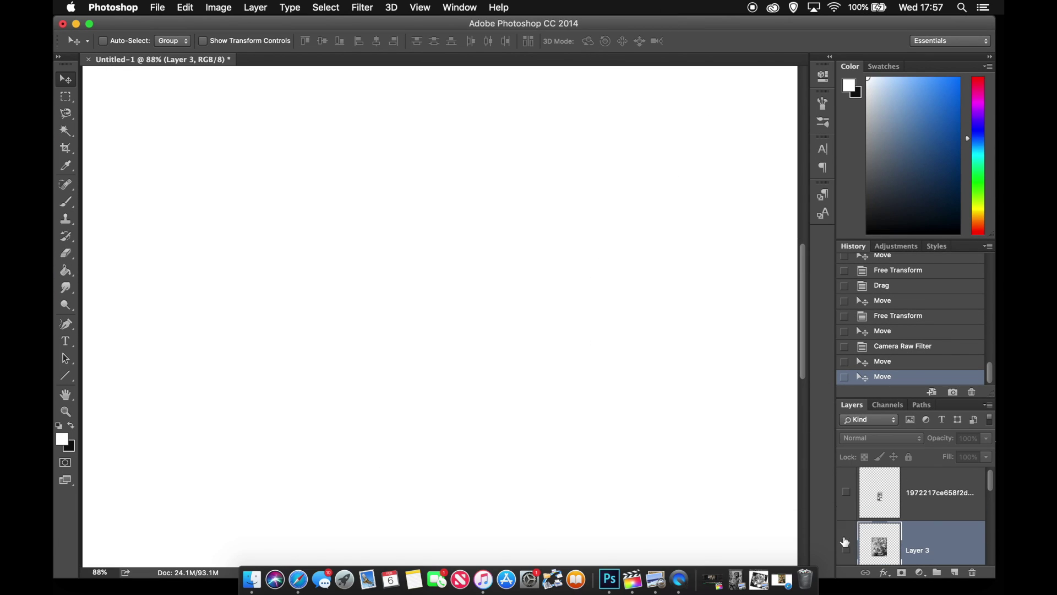
click(847, 498)
scroll(848, 512, down, 4)
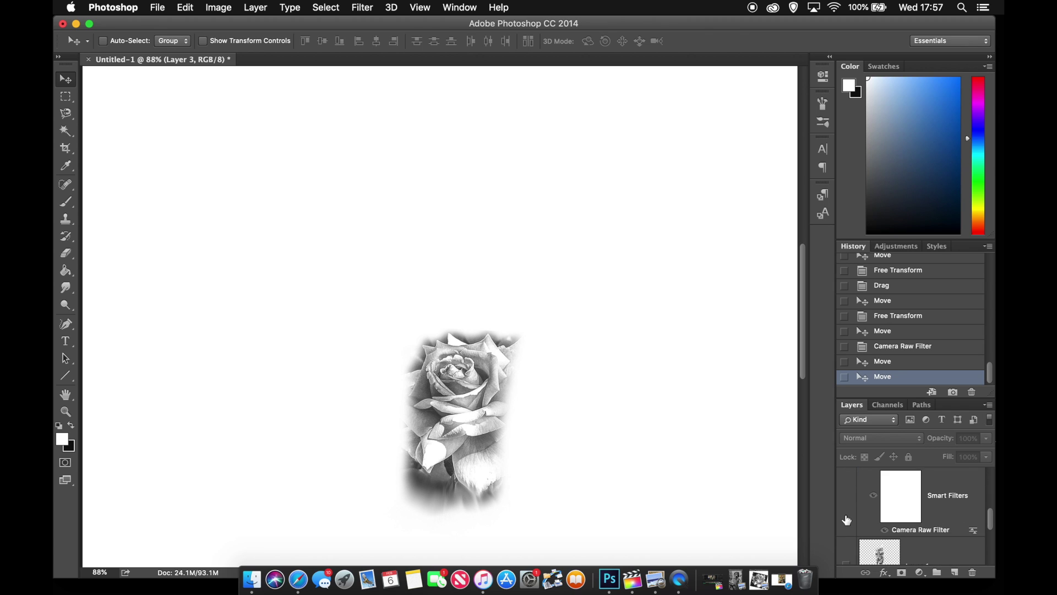
click(846, 505)
click(847, 560)
scroll(688, 418, up, 2)
scroll(641, 362, down, 1)
scroll(642, 362, down, 2)
drag(247, 23, 462, 4)
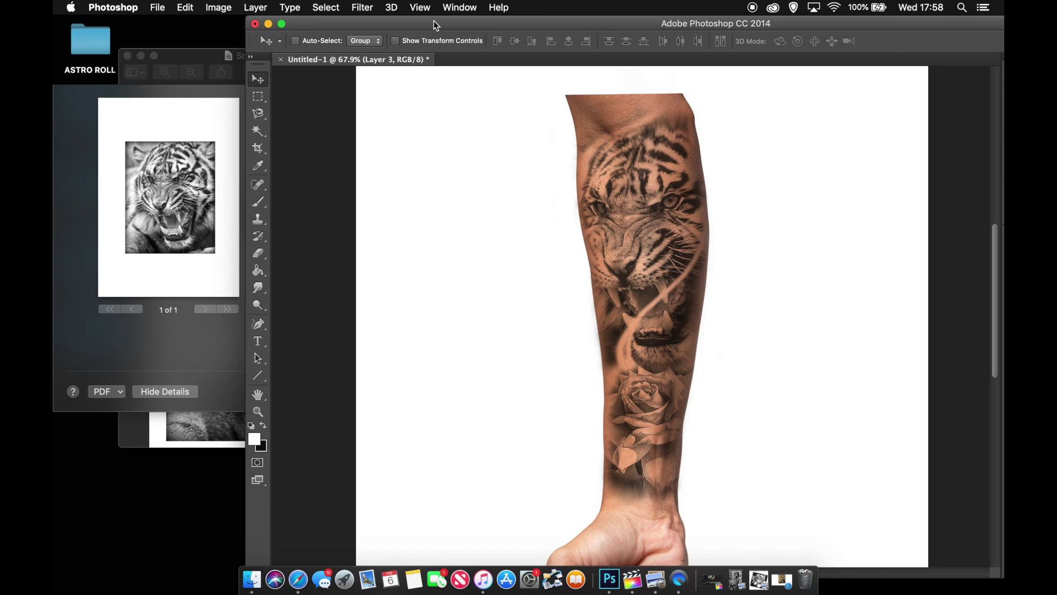
Uncover the tiger screenshot's print settings beside the forearm design, try print scales of 90% and 70%, and close them without printing
drag(435, 25, 575, 24)
scroll(621, 172, down, 3)
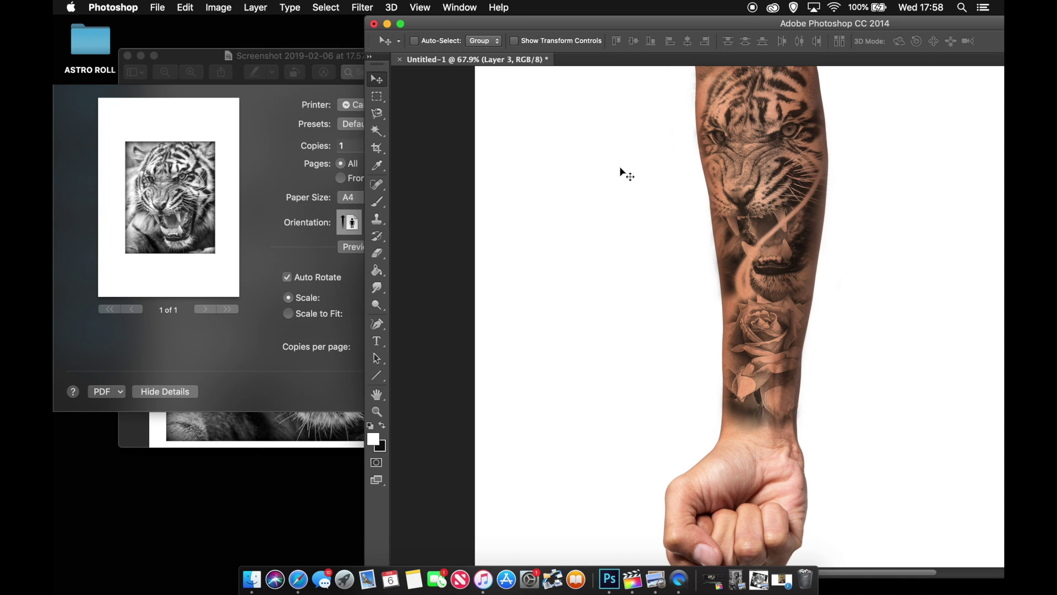
click(217, 56)
double_click(396, 297)
text(90)
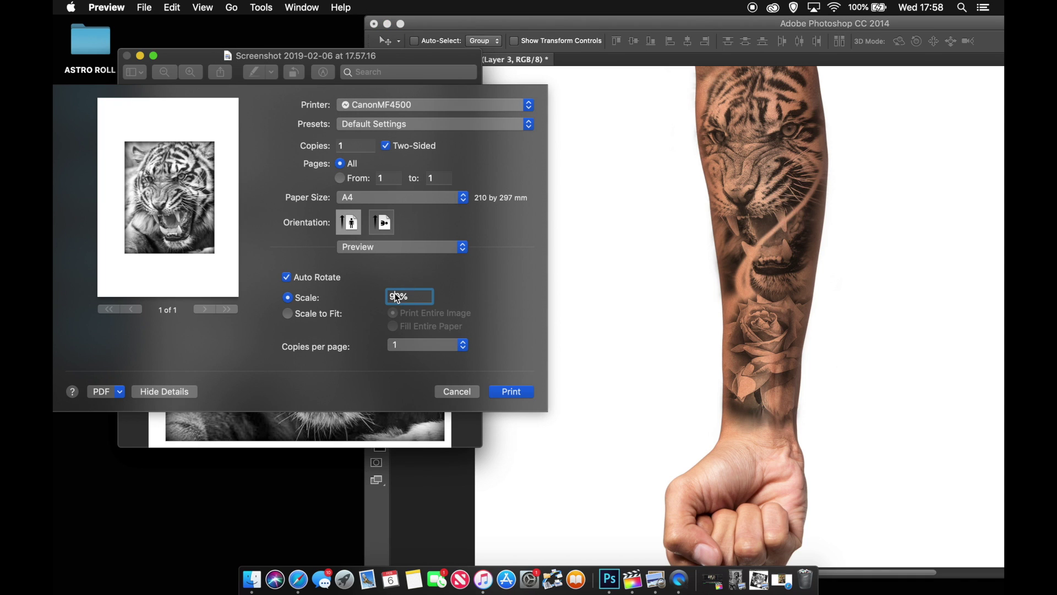
key(BackSpace)
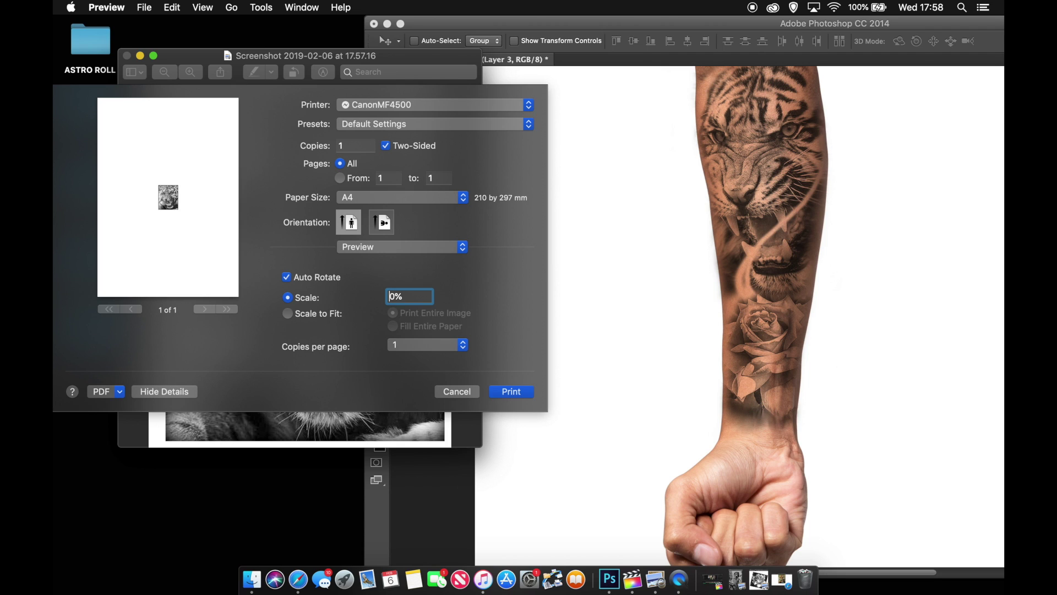
text(9)
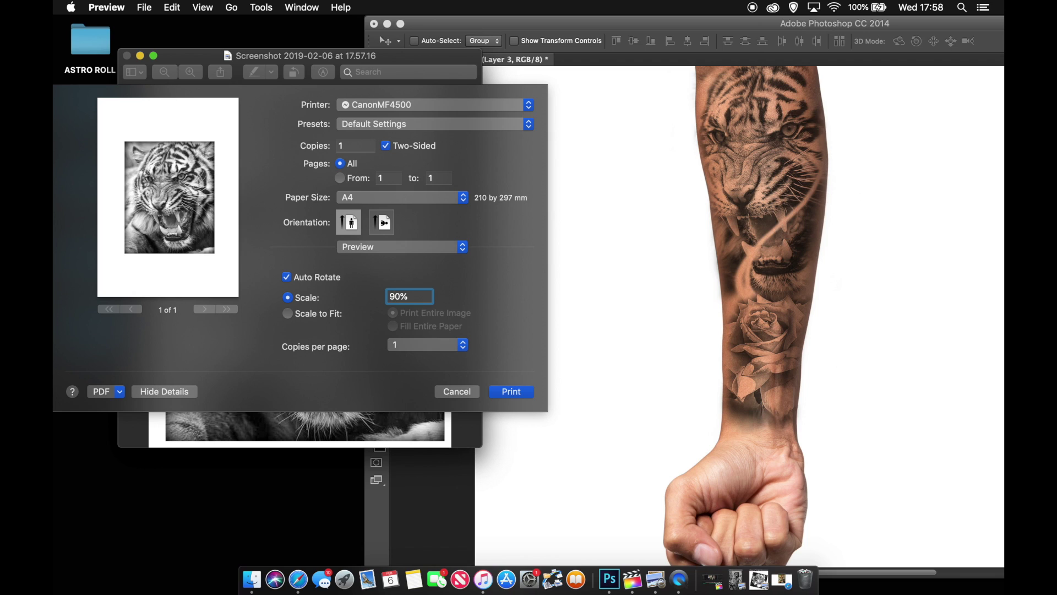
key(BackSpace)
text(7)
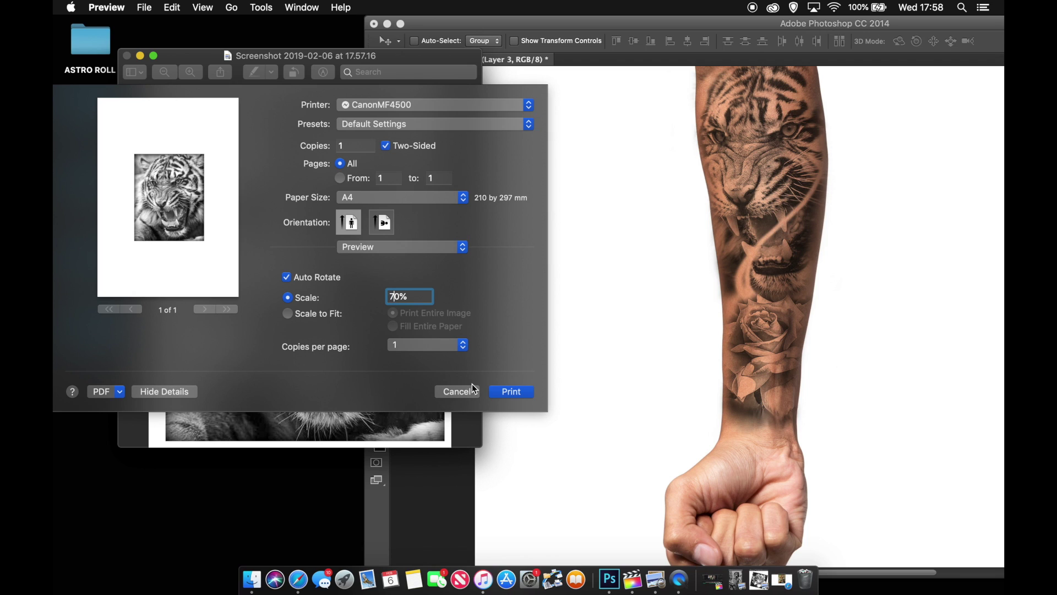
click(445, 392)
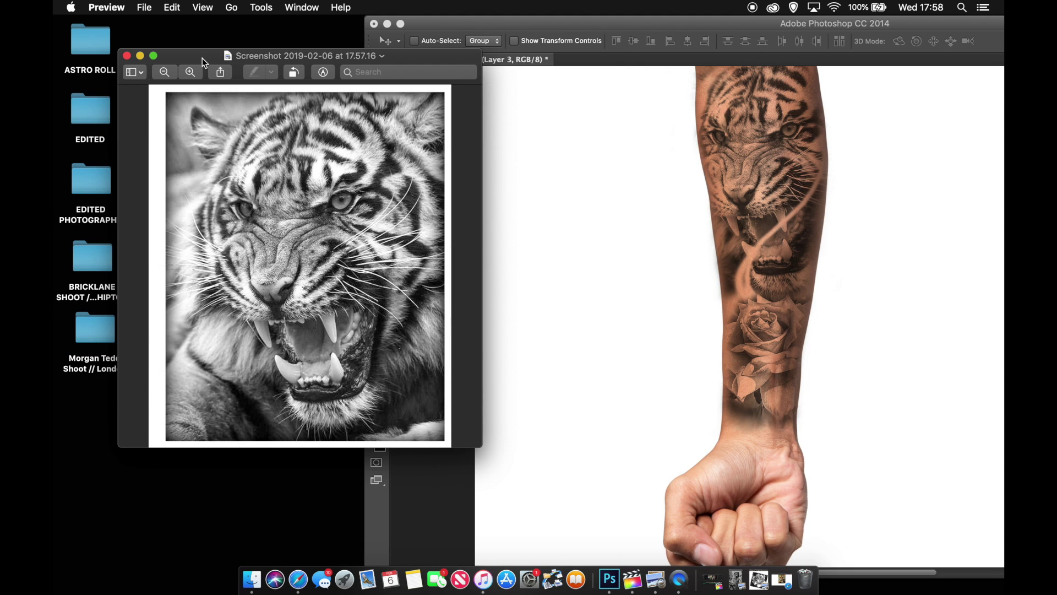
Move the tiger screenshot window out of the way and return to Photoshop with its window enlarged to fill the screen
drag(196, 57, 158, 13)
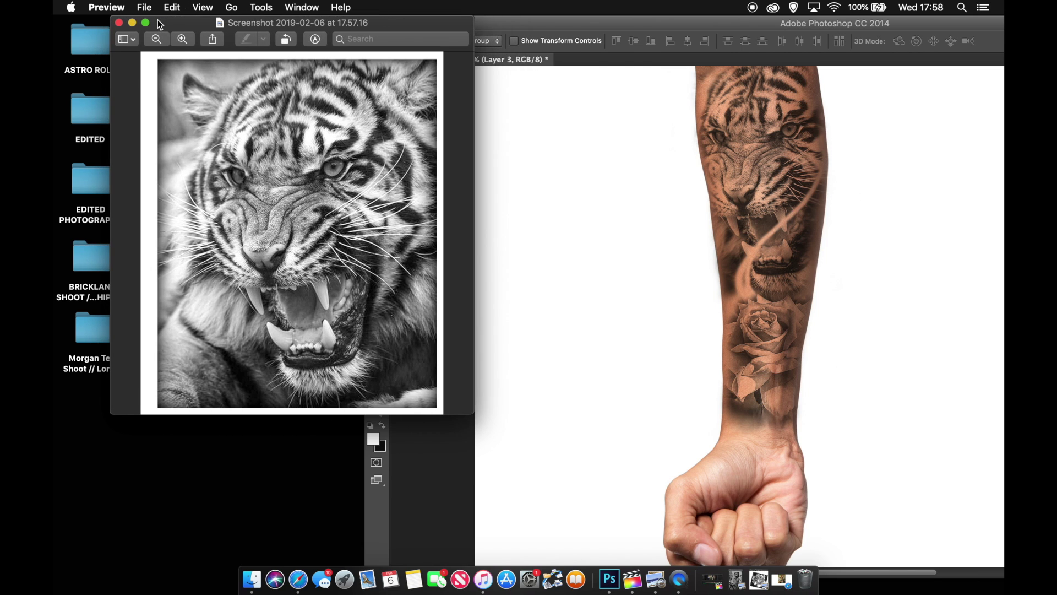
click(584, 30)
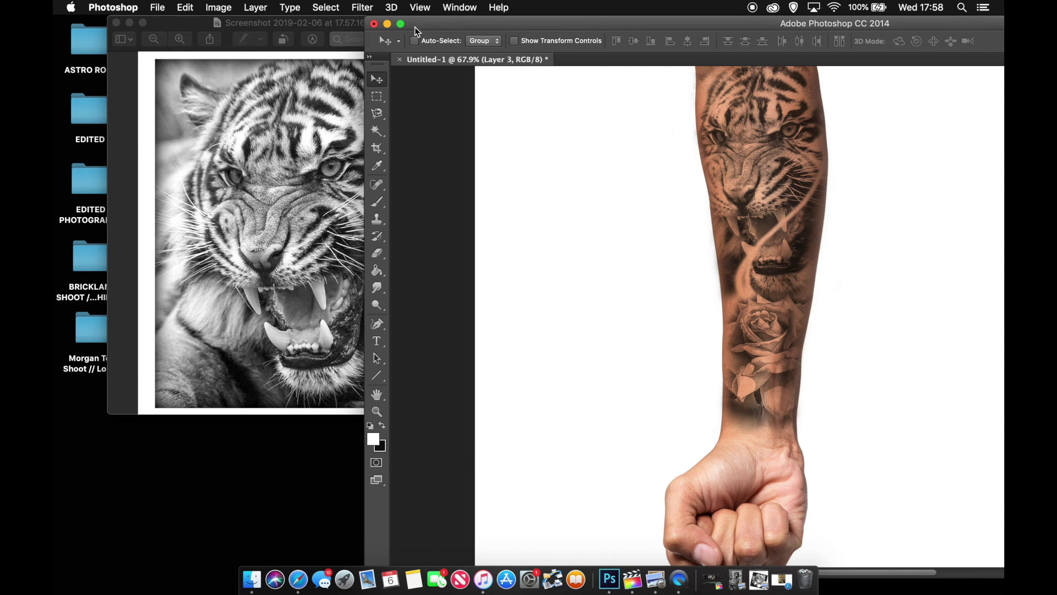
double_click(490, 25)
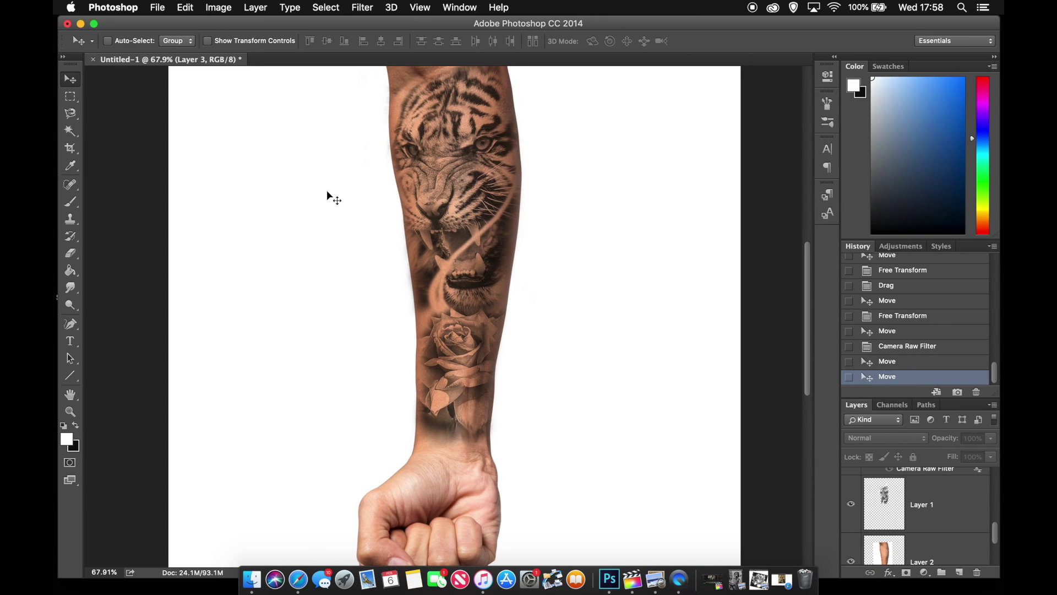
Examine the finished tiger and rose sleeve on the forearm, both up close and as a whole
scroll(326, 222, down, 5)
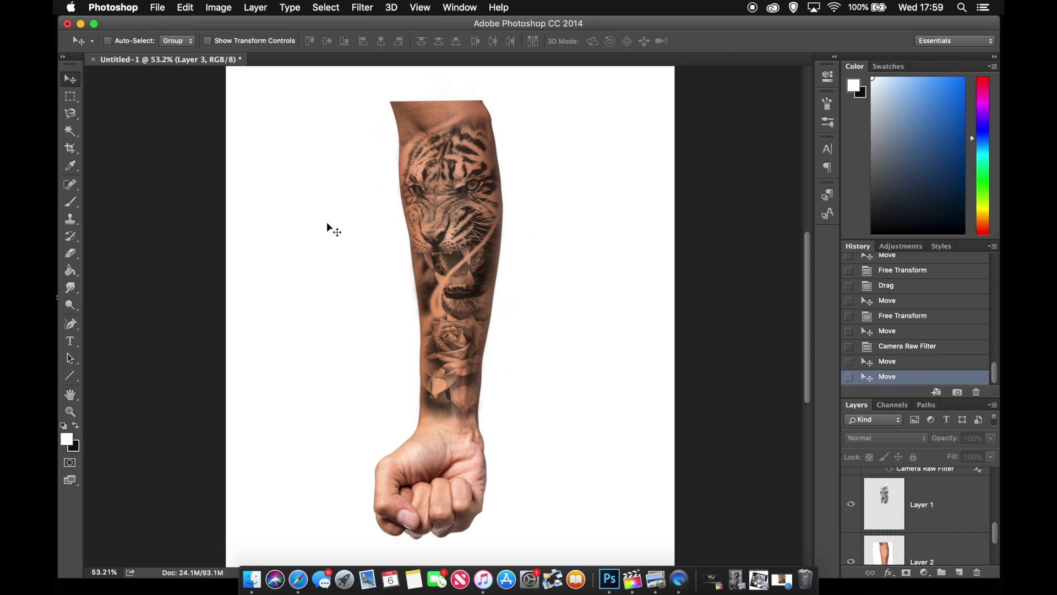
key(super+plus)
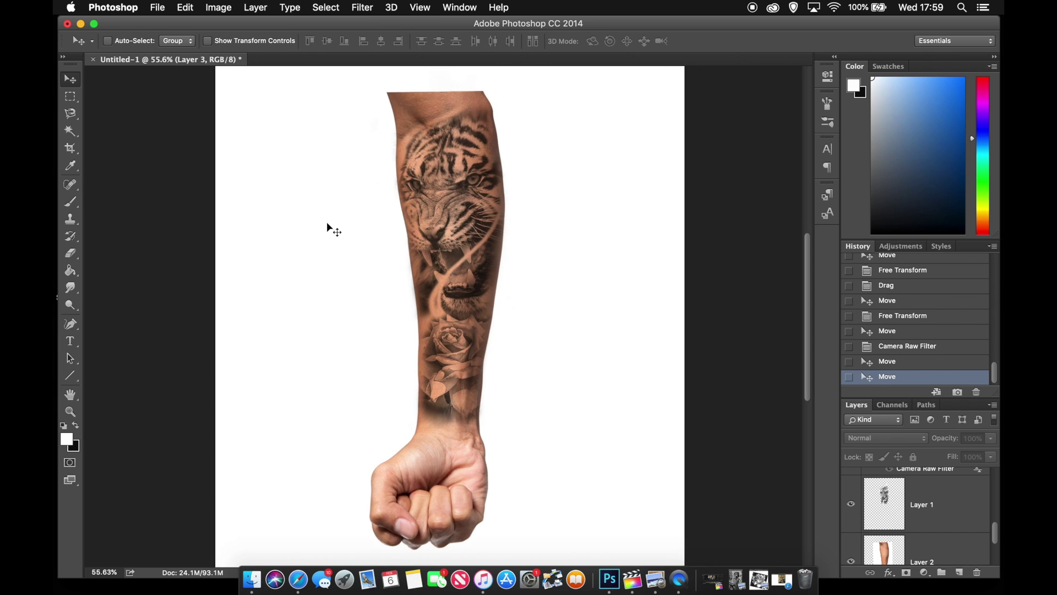
scroll(327, 225, up, 10)
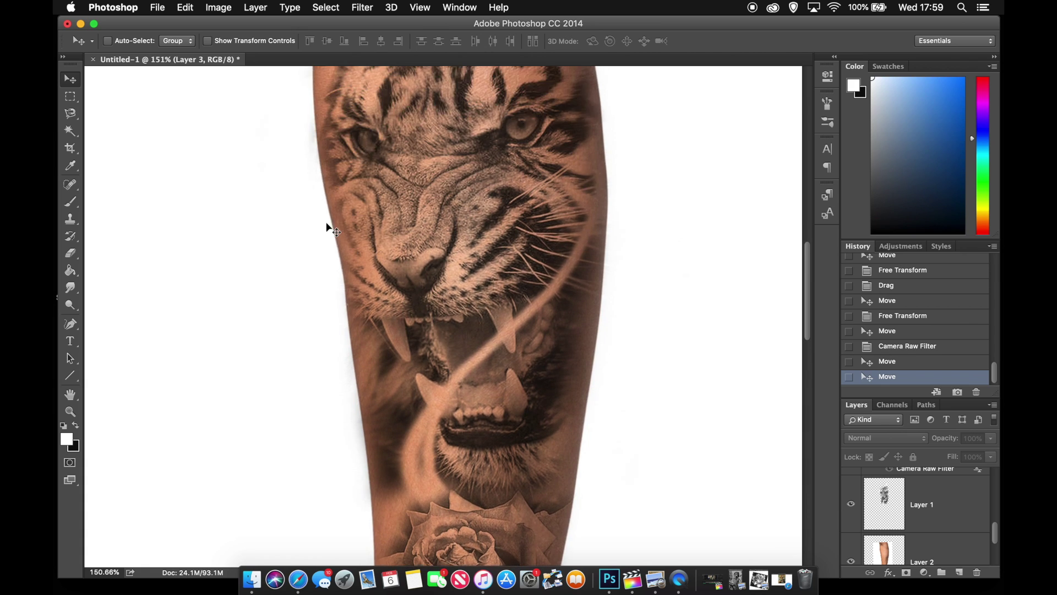
scroll(326, 224, down, 10)
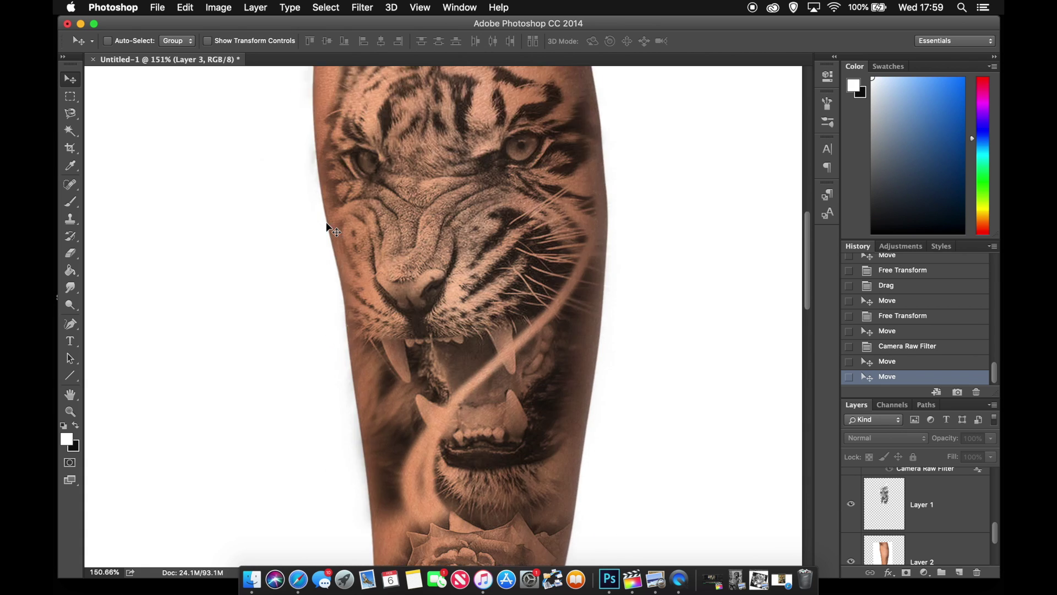
scroll(326, 225, down, 6)
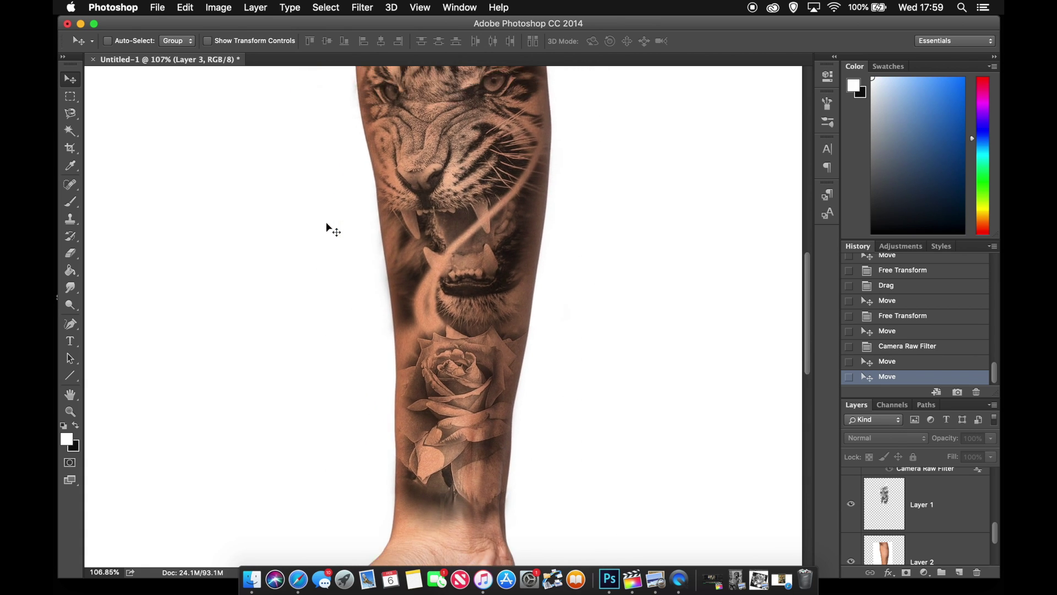
scroll(329, 228, down, 5)
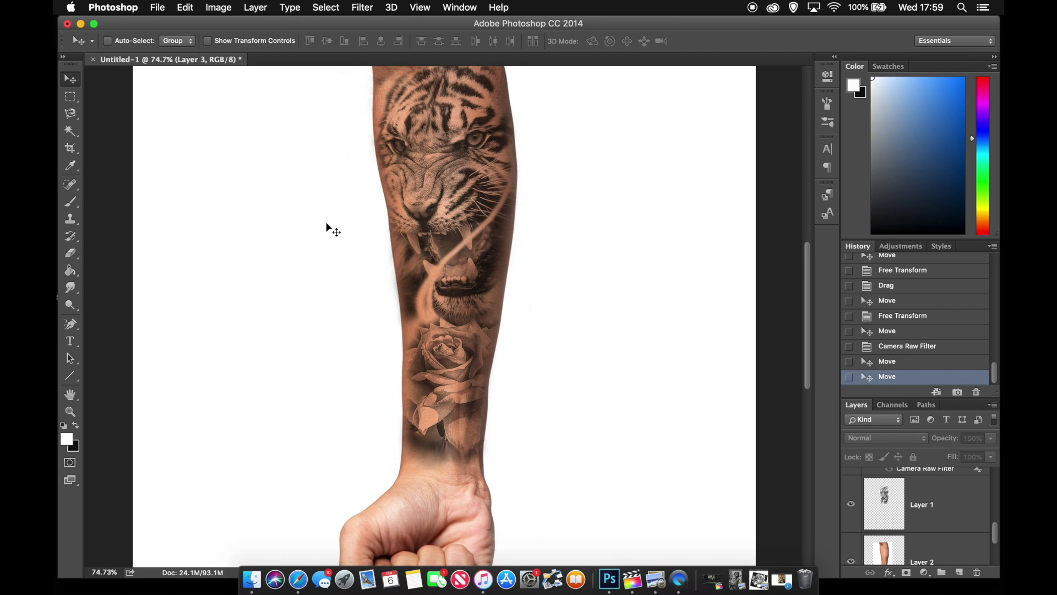
scroll(326, 227, down, 2)
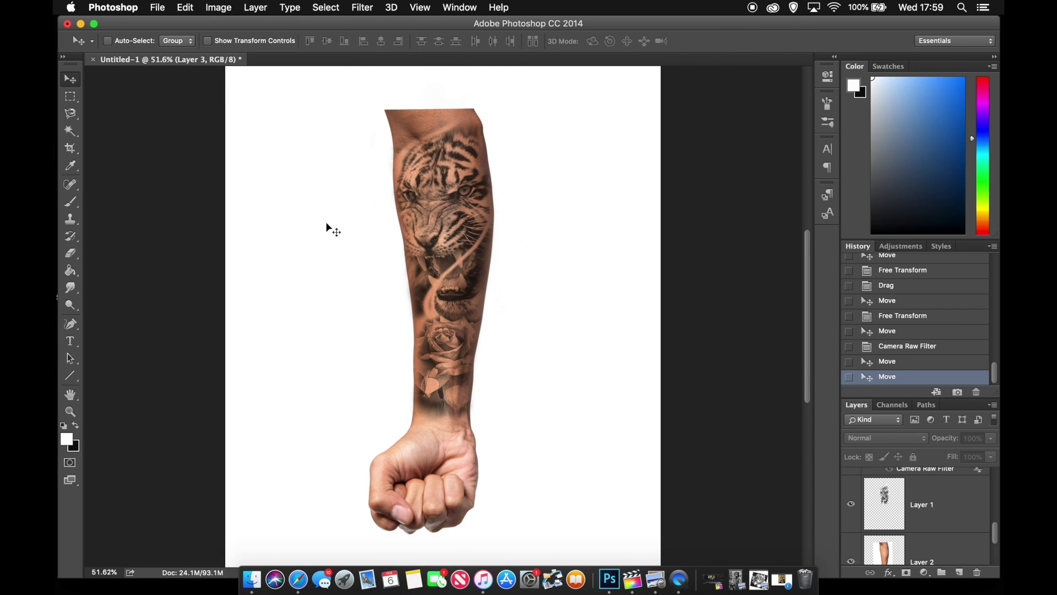